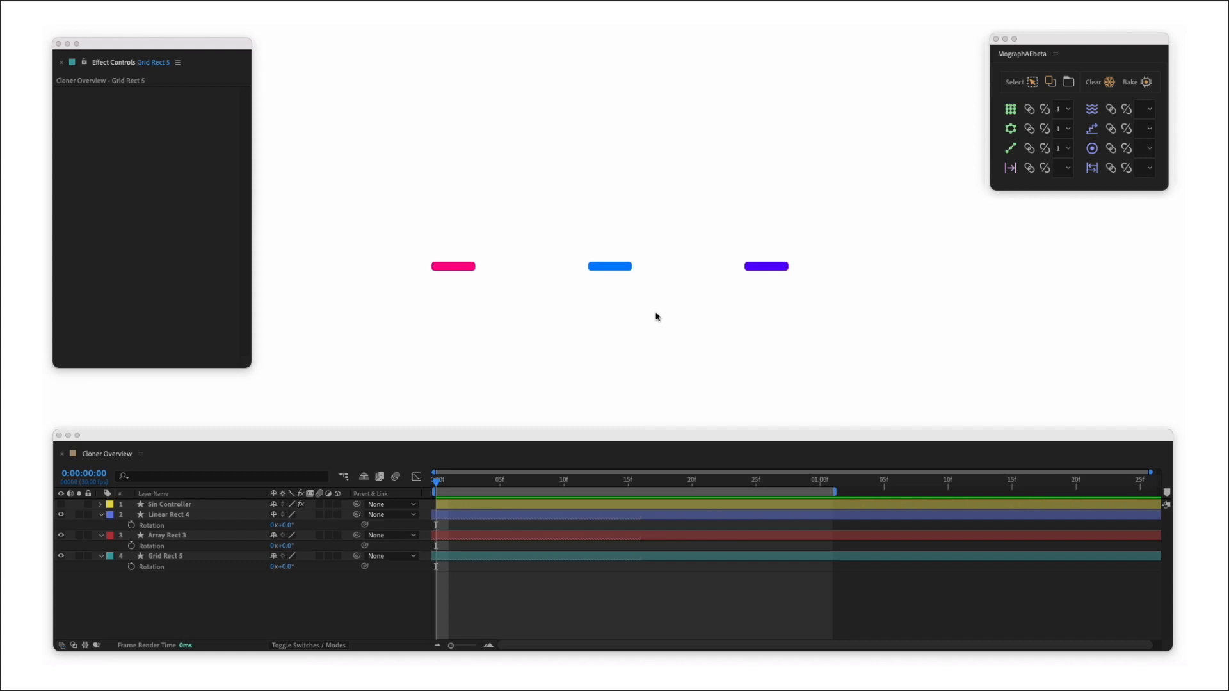
Clone the blue bar as a grid, the pink bar as an array and the purple bar as a linear cloner
{"action": "left_click", "coordinate": [610, 266]}
{"action": "left_click", "coordinate": [1010, 108]}
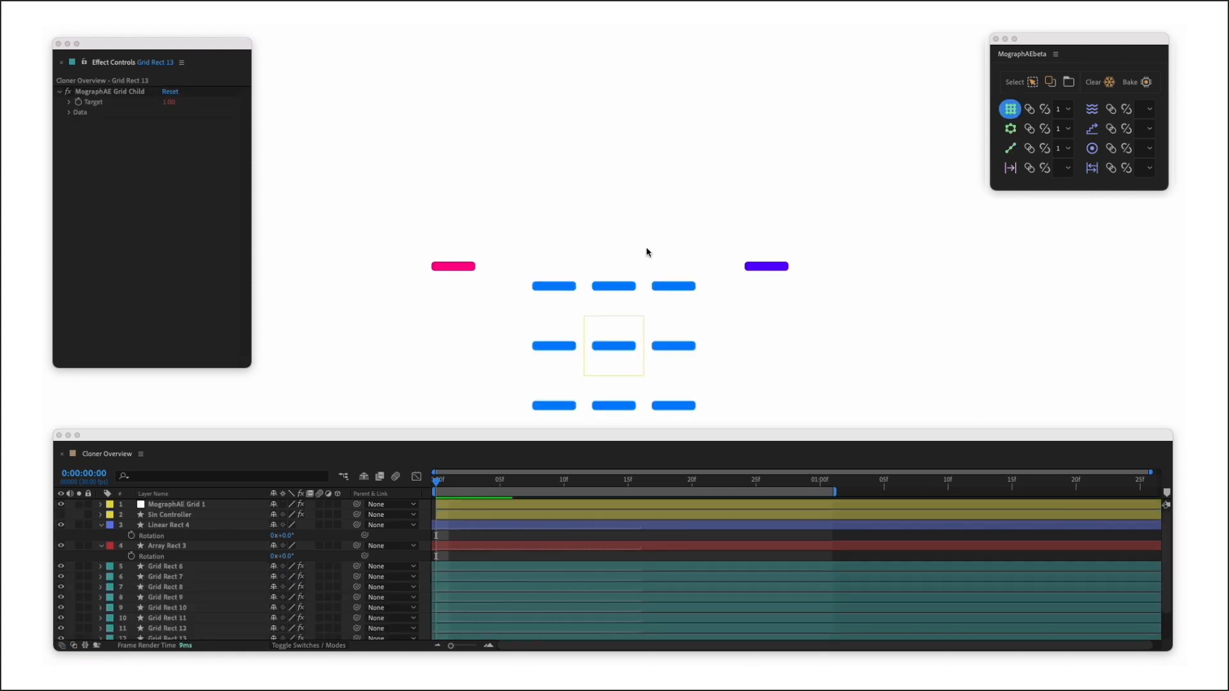
{"action": "left_click", "coordinate": [454, 266]}
{"action": "left_click", "coordinate": [1010, 129]}
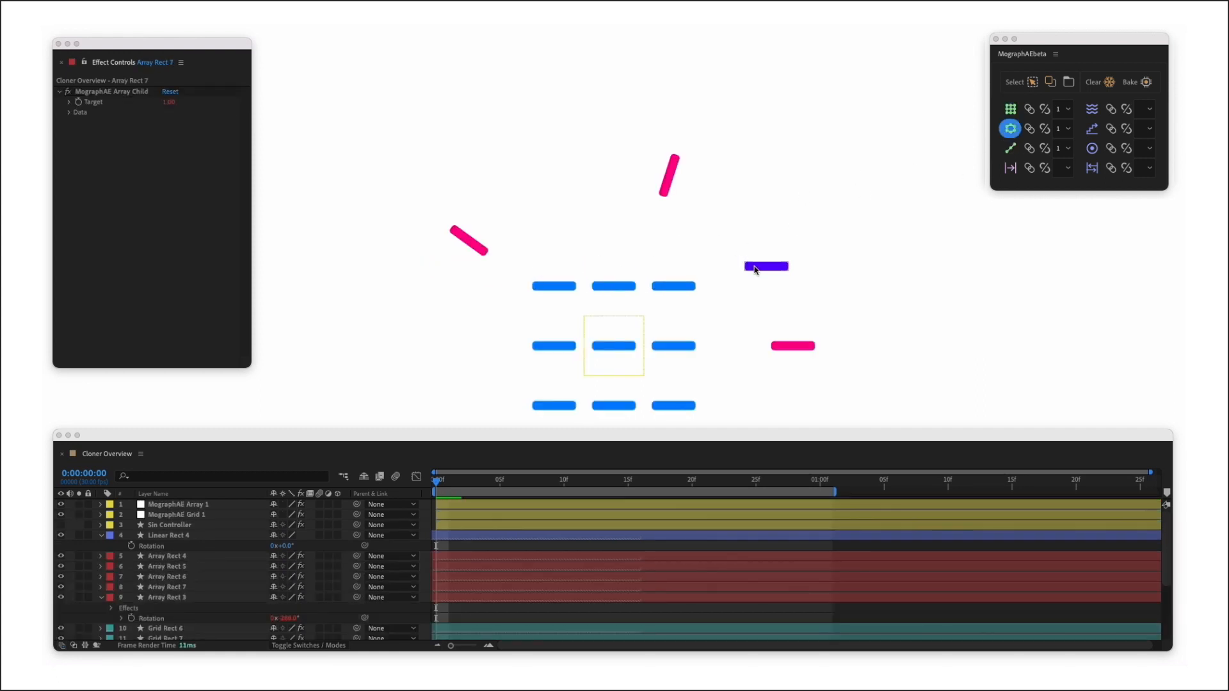
{"action": "left_click", "coordinate": [755, 269]}
{"action": "left_click", "coordinate": [1010, 148]}
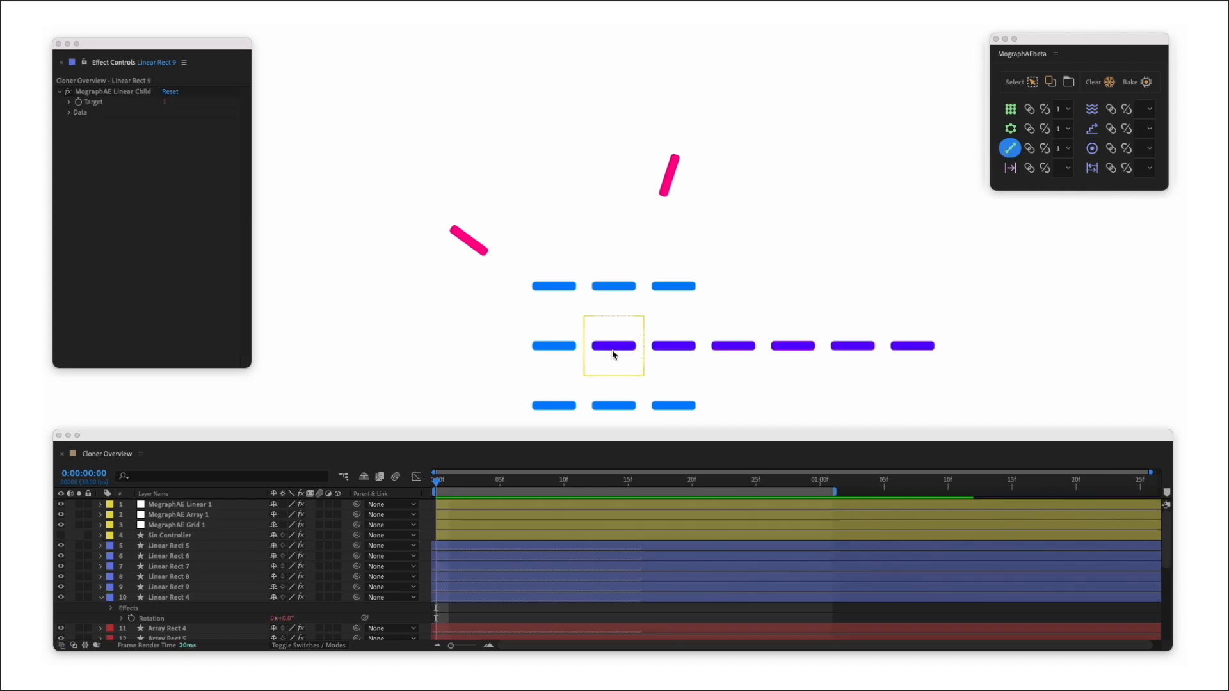
Spread the cloner controllers across the composition: scaled-down array on the left, enlarged grid in the centre, scaled-down linear on the right
{"action": "left_click_drag", "start_coordinate": [612, 351], "coordinate": [767, 233]}
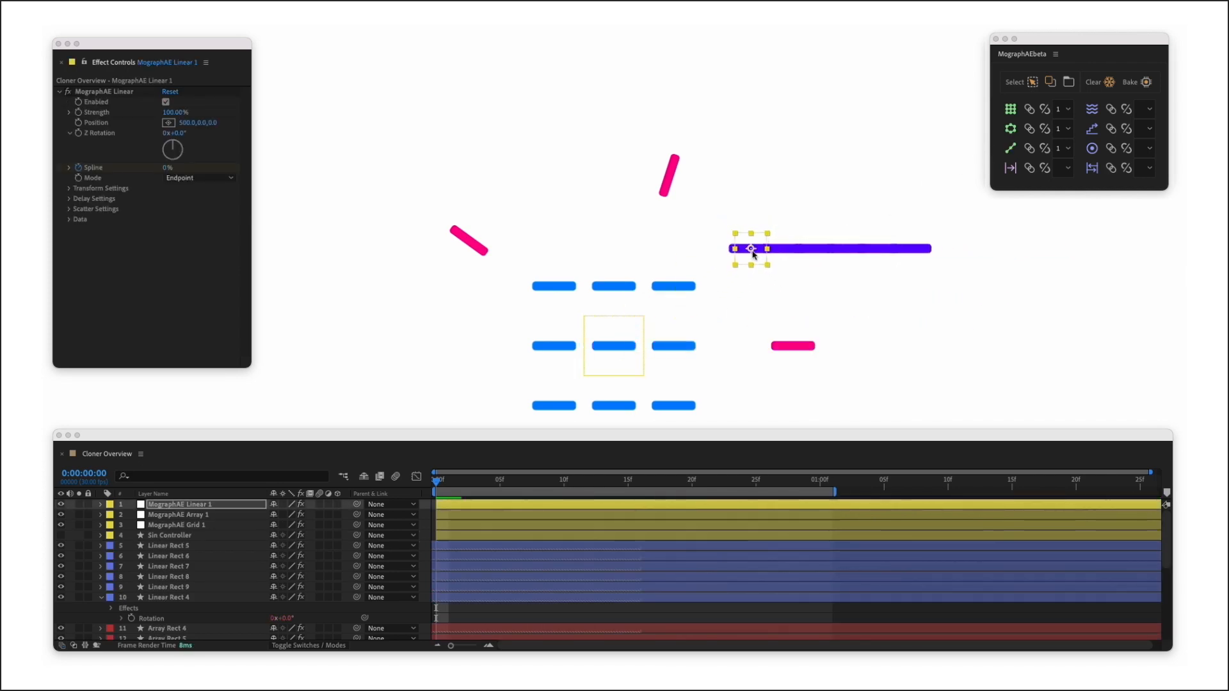
{"action": "left_click_drag", "start_coordinate": [636, 346], "coordinate": [402, 263]}
{"action": "left_click", "coordinate": [599, 334]}
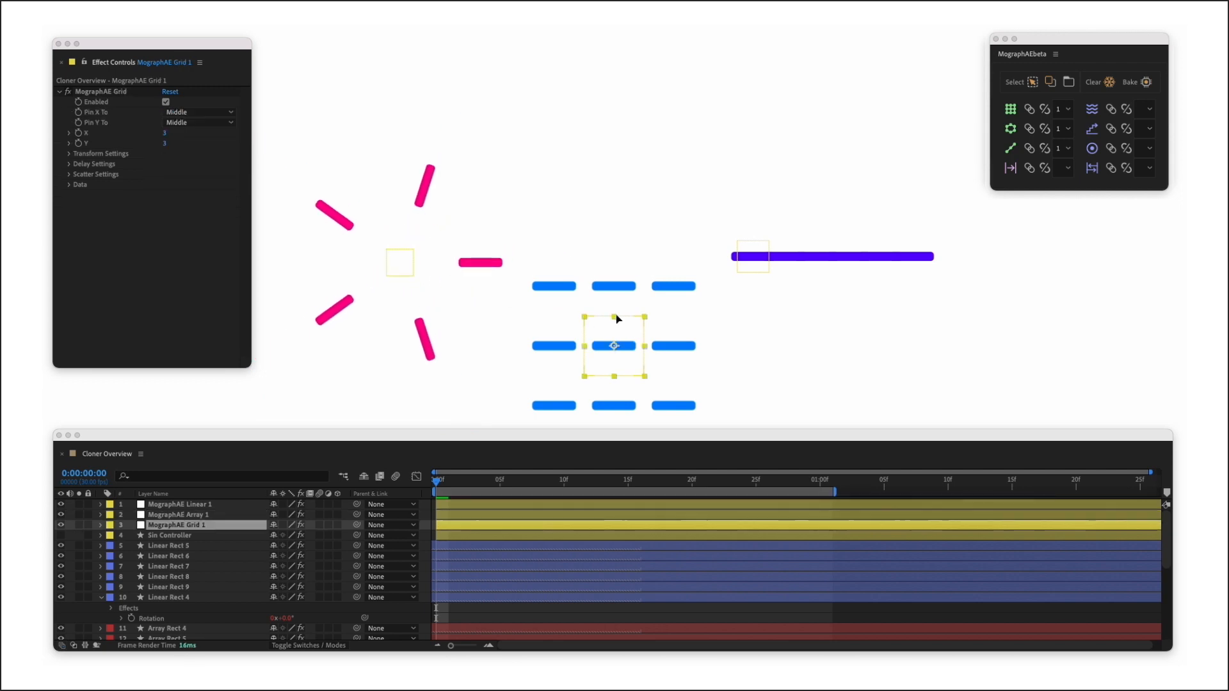
{"action": "left_click_drag", "start_coordinate": [617, 318], "coordinate": [625, 252]}
Try rotating the grid, array and linear controllers together with the Rotation tool, and undo the rotation
{"action": "left_click", "coordinate": [392, 262], "text": "shift"}
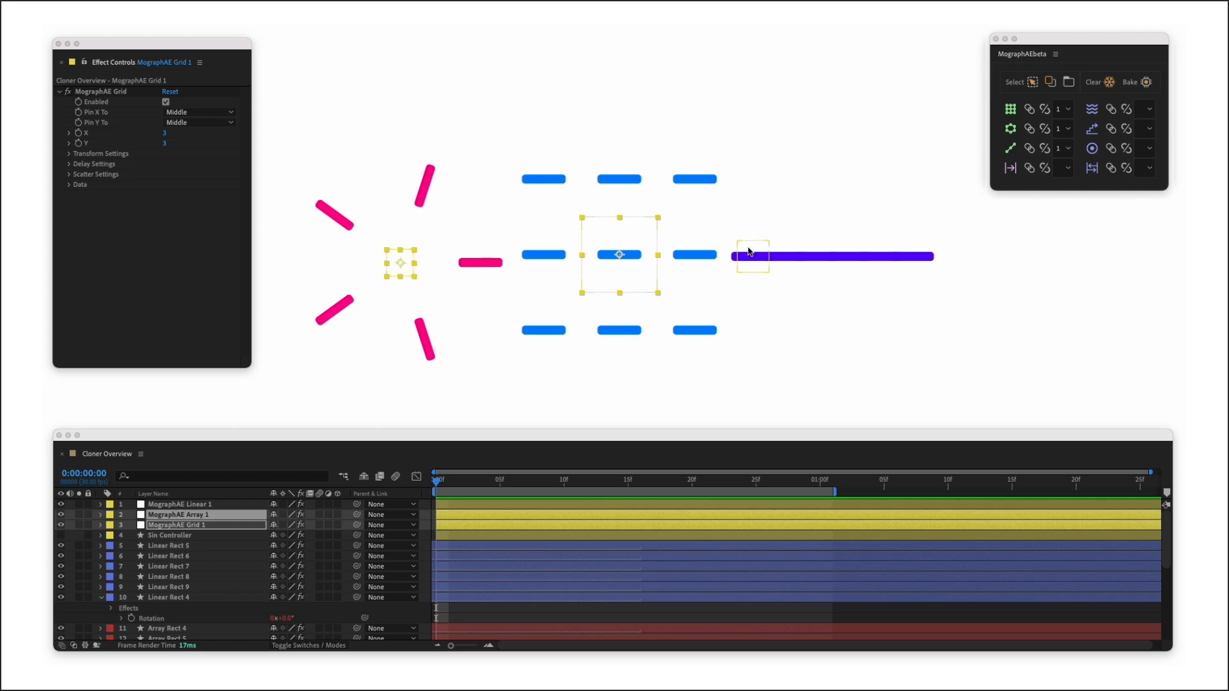
{"action": "left_click", "coordinate": [749, 249], "text": "shift"}
{"action": "key", "text": "w"}
{"action": "left_click_drag", "start_coordinate": [764, 252], "coordinate": [818, 235]}
{"action": "key", "text": "super+z"}
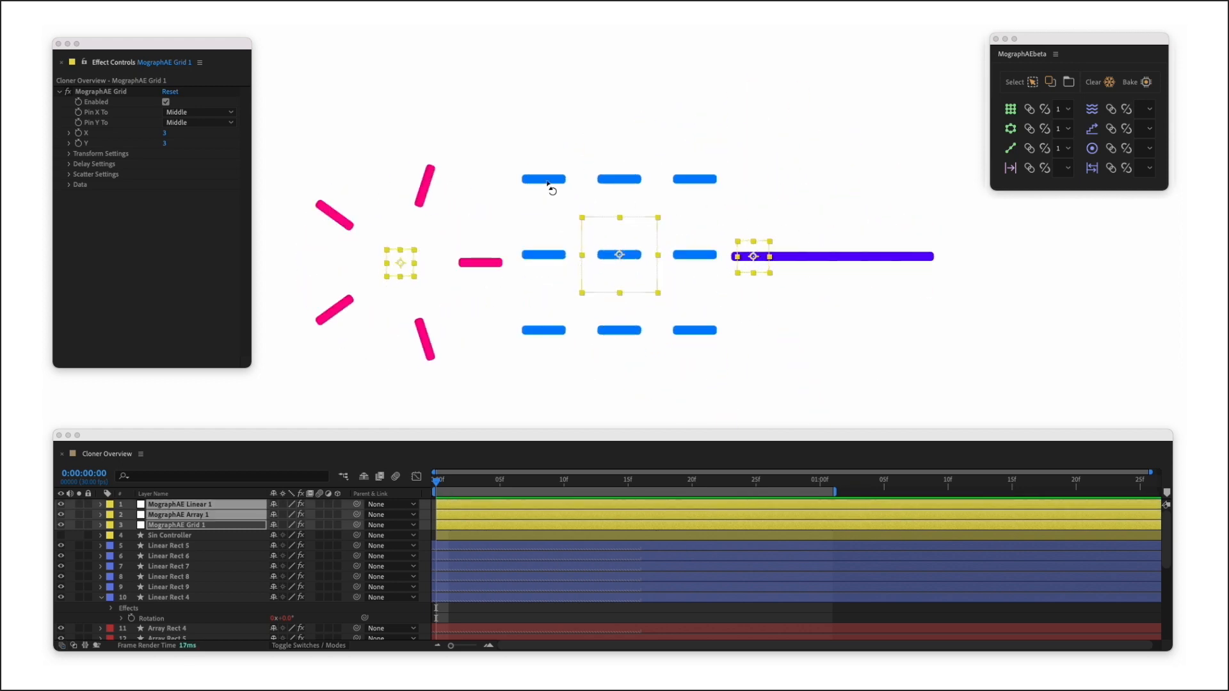
{"action": "left_click", "coordinate": [377, 199]}
Turn off Link Rotation in the transform settings of the array, grid and linear cloners
{"action": "left_click", "coordinate": [399, 265]}
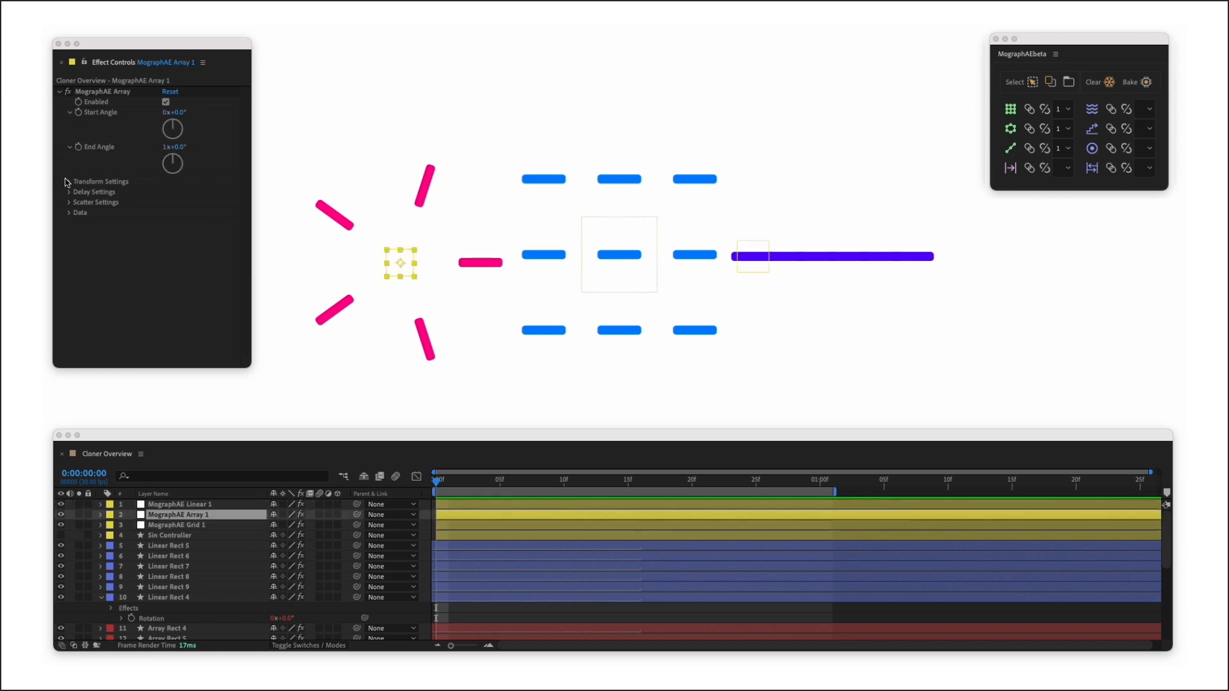
{"action": "left_click", "coordinate": [70, 182]}
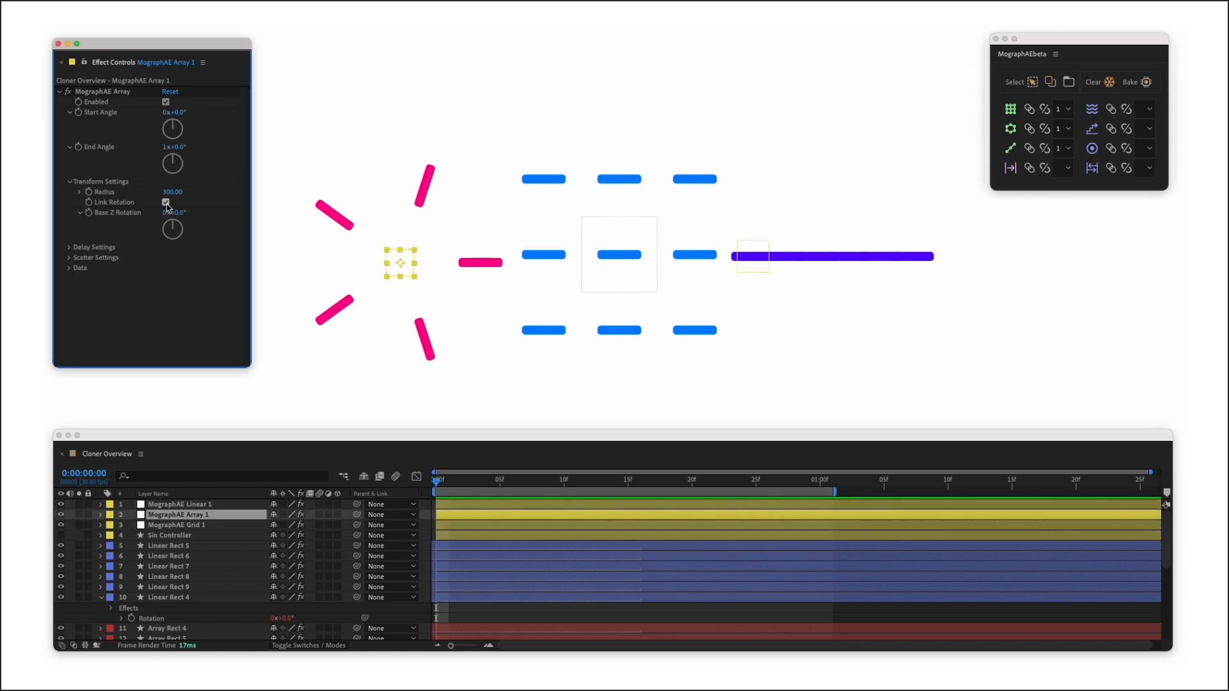
{"action": "left_click", "coordinate": [166, 203]}
{"action": "left_click", "coordinate": [595, 268]}
{"action": "left_click", "coordinate": [71, 155]}
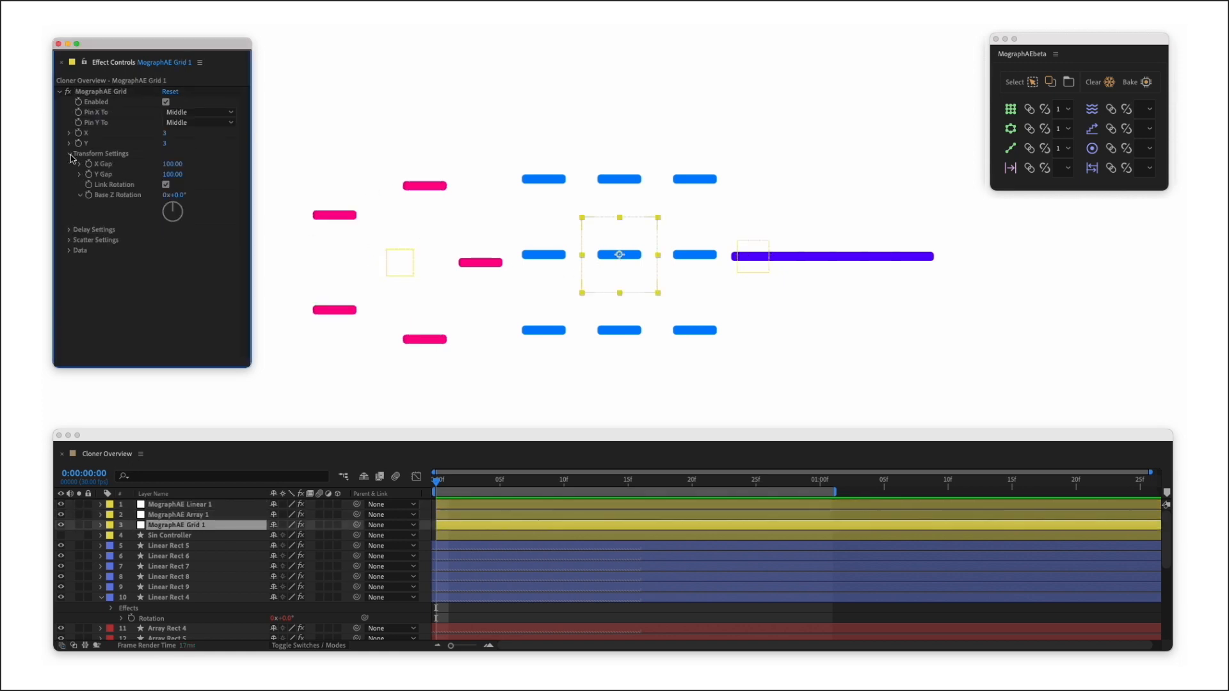
{"action": "left_click", "coordinate": [738, 266]}
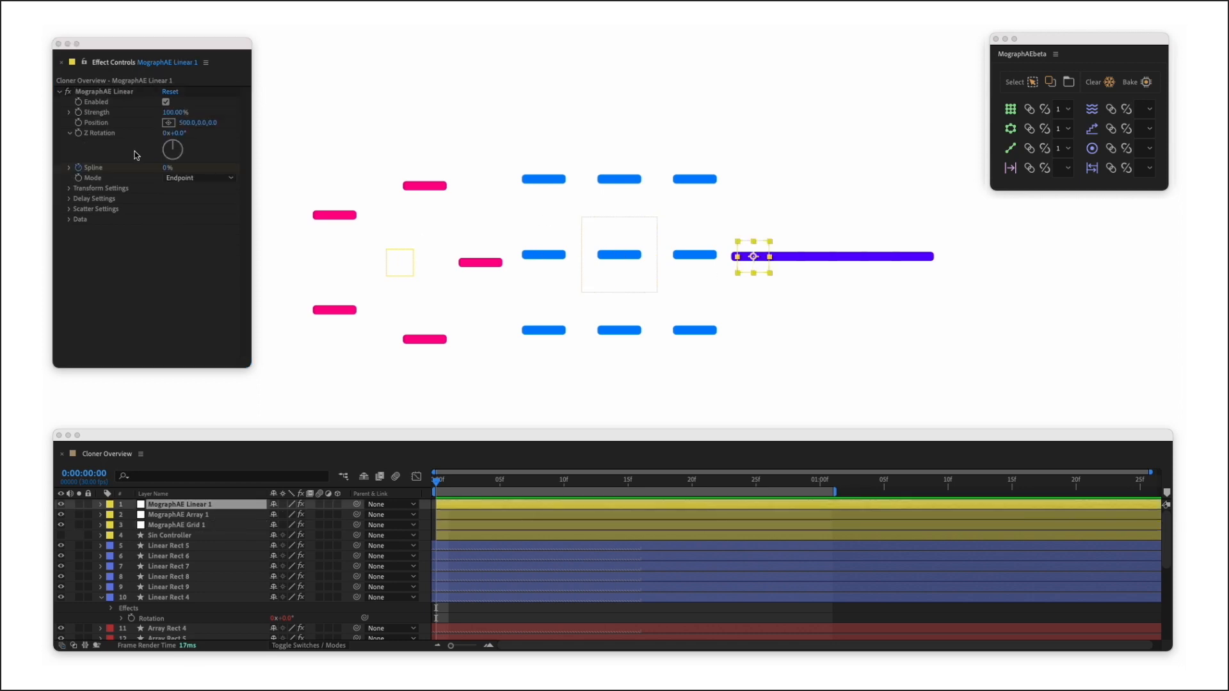
{"action": "left_click", "coordinate": [68, 190]}
{"action": "left_click", "coordinate": [165, 210]}
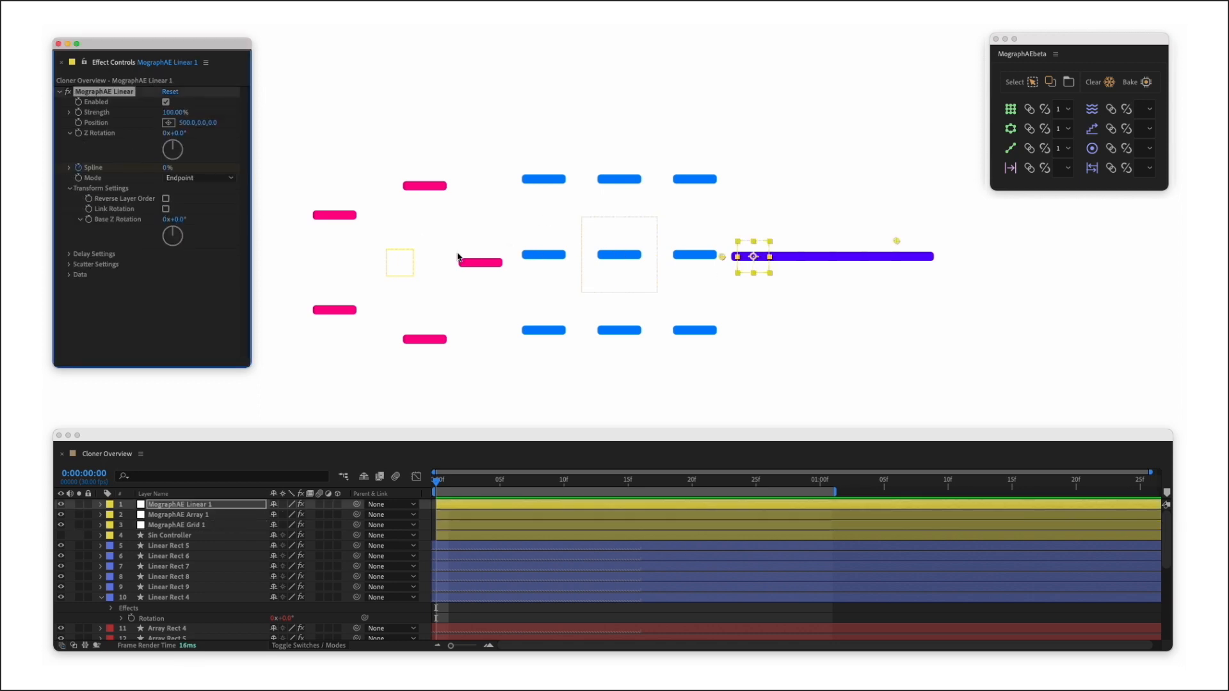
Rotate the three cloner controllers together with Link Rotation off, and undo the rotation and the Link Rotation changes
{"action": "left_click", "coordinate": [403, 264], "text": "shift"}
{"action": "left_click", "coordinate": [634, 265], "text": "shift"}
{"action": "key", "text": "w"}
{"action": "mouse_move", "coordinate": [649, 230]}
{"action": "left_mouse_down"}
{"action": "mouse_move", "coordinate": [580, 293]}
{"action": "mouse_move", "coordinate": [642, 192]}
{"action": "mouse_move", "coordinate": [629, 230]}
{"action": "mouse_move", "coordinate": [637, 162]}
{"action": "mouse_move", "coordinate": [702, 205]}
{"action": "left_mouse_up"}
{"action": "key", "text": "super+z"}
{"action": "key", "text": "super+z"}
{"action": "key", "text": "super+z"}
{"action": "key", "text": "super+z"}
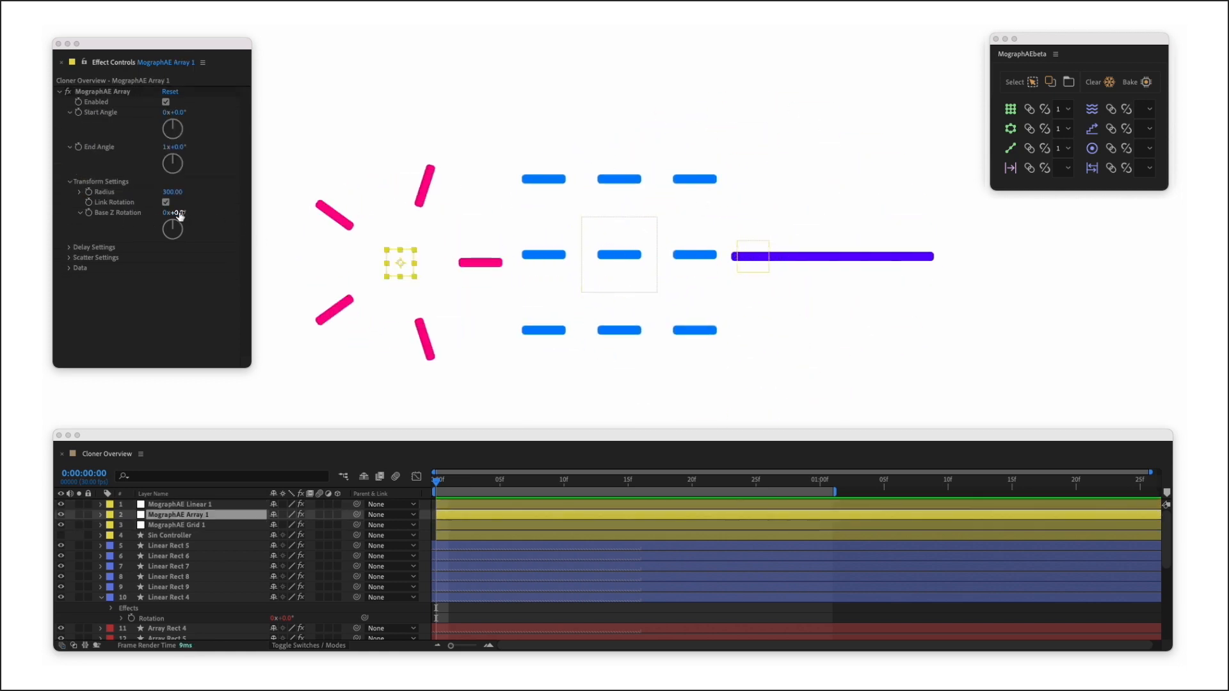
Set Base Z Rotation to 1x+90° on the array, grid and linear cloners
{"action": "left_click_drag", "start_coordinate": [180, 215], "coordinate": [569, 280]}
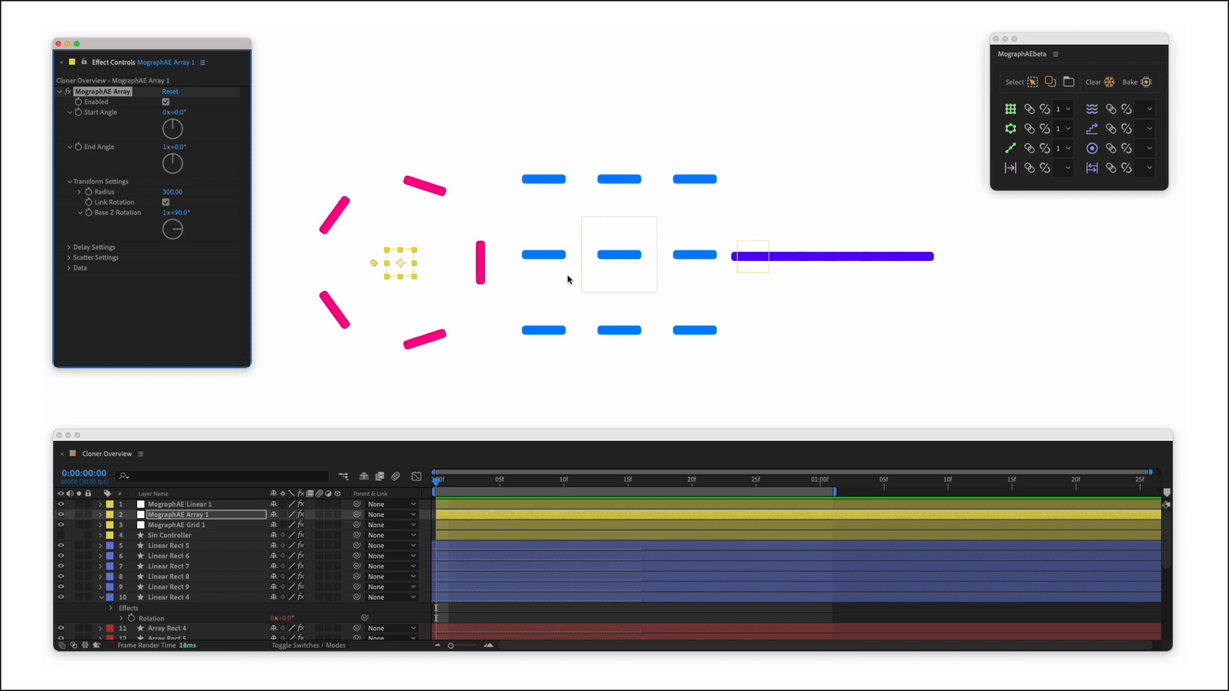
{"action": "left_click", "coordinate": [612, 278]}
{"action": "left_click_drag", "start_coordinate": [180, 198], "coordinate": [795, 233]}
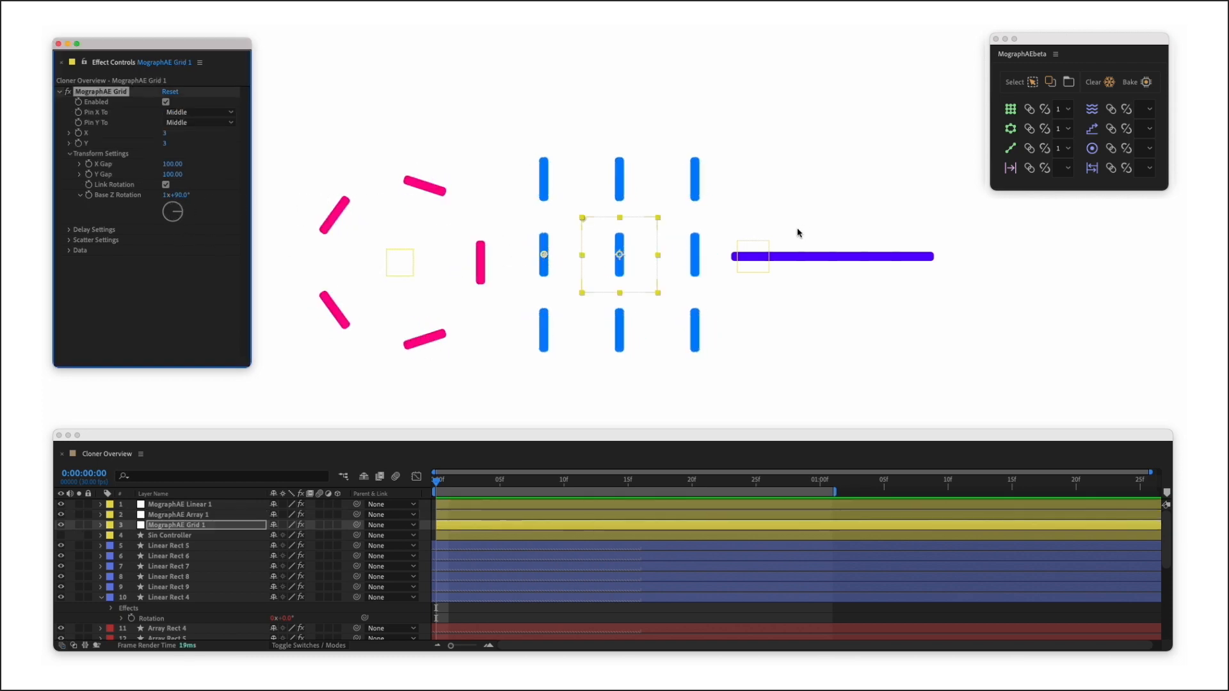
{"action": "left_click", "coordinate": [753, 256]}
{"action": "left_click_drag", "start_coordinate": [180, 226], "coordinate": [490, 125]}
{"action": "left_click", "coordinate": [392, 120]}
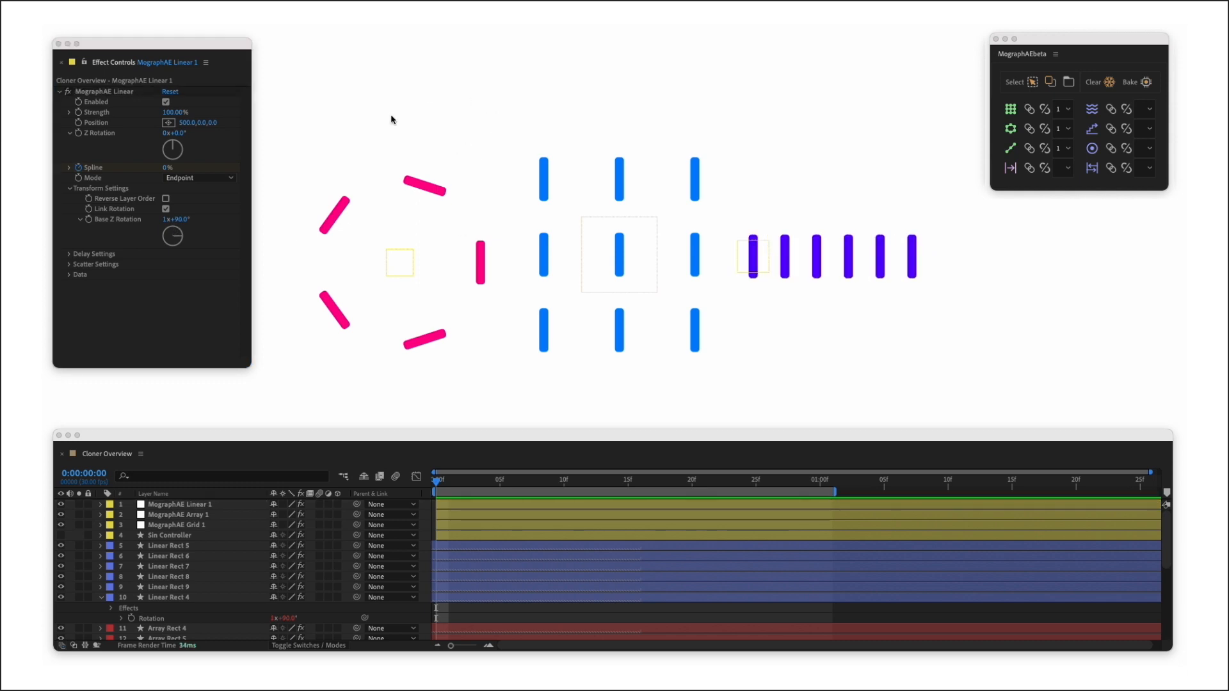
Enable Scatter for the array, grid and linear cloners in their scatter settings
{"action": "left_click", "coordinate": [407, 262]}
{"action": "left_click", "coordinate": [74, 259]}
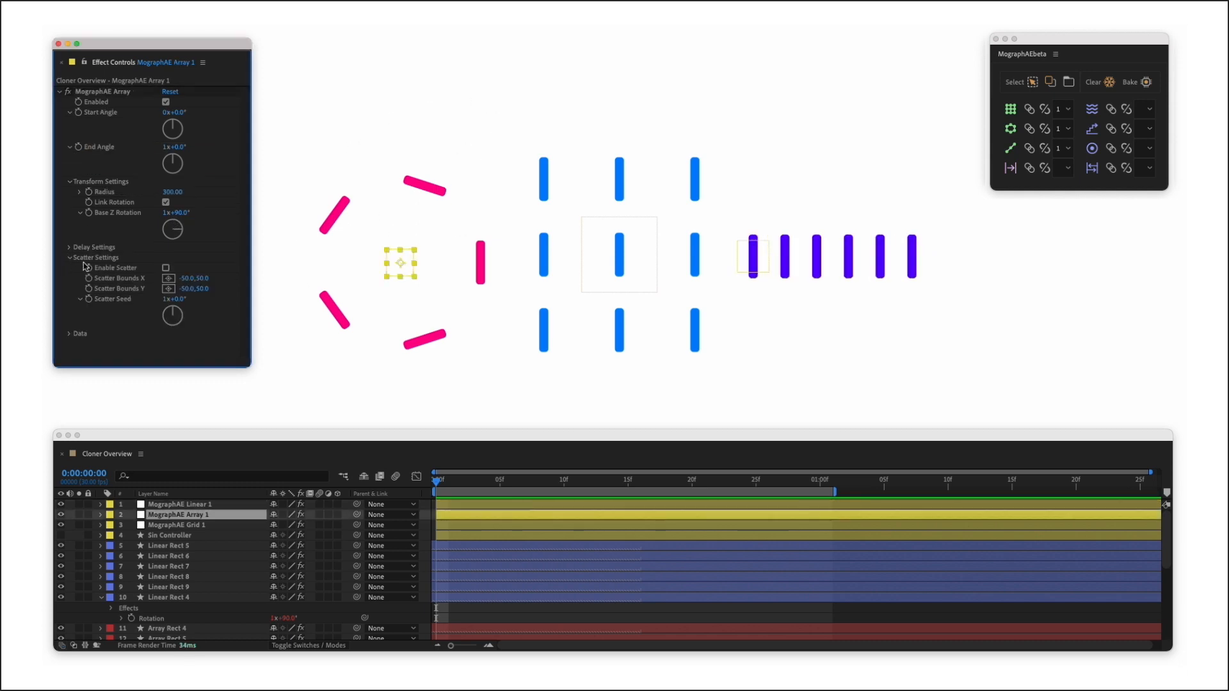
{"action": "left_click", "coordinate": [165, 271]}
{"action": "left_click", "coordinate": [581, 273]}
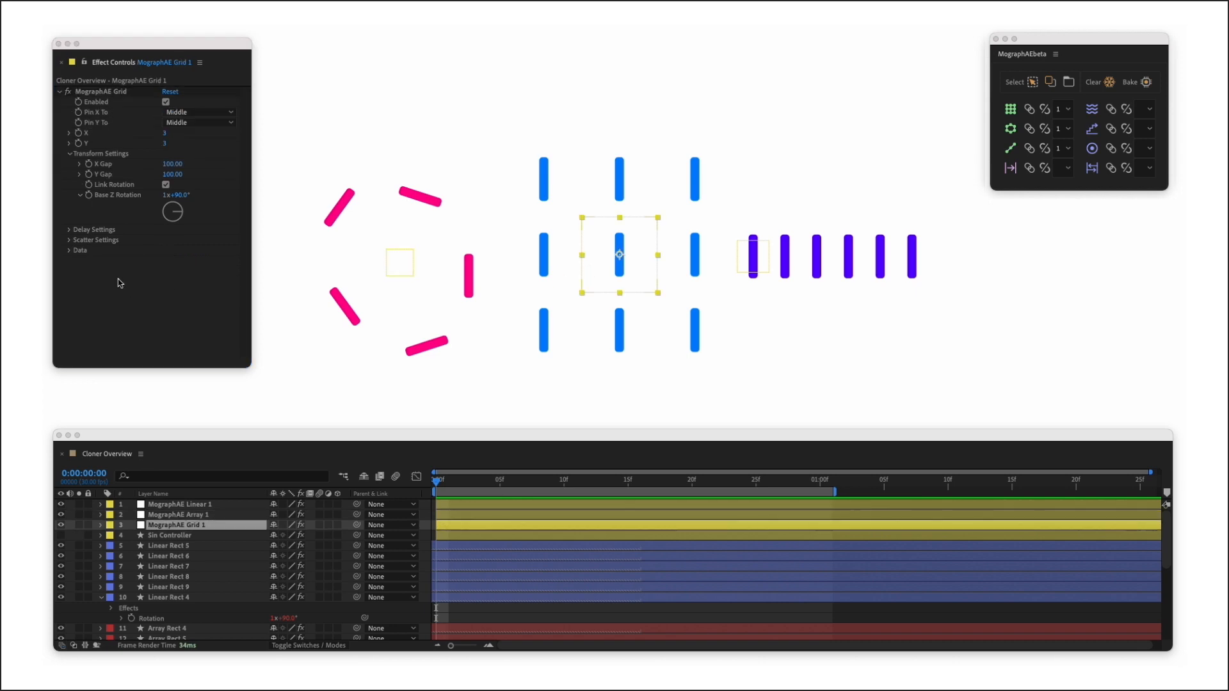
{"action": "left_click", "coordinate": [165, 250]}
{"action": "left_click", "coordinate": [745, 257]}
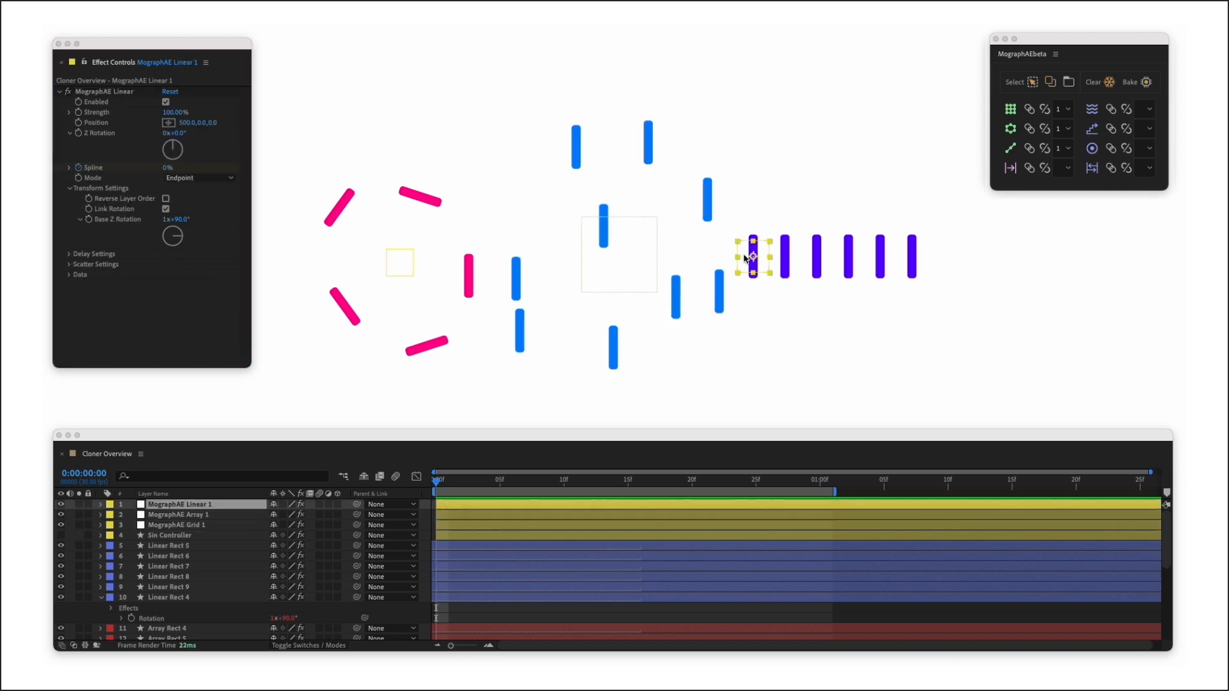
{"action": "left_click", "coordinate": [70, 266]}
{"action": "left_click", "coordinate": [166, 275]}
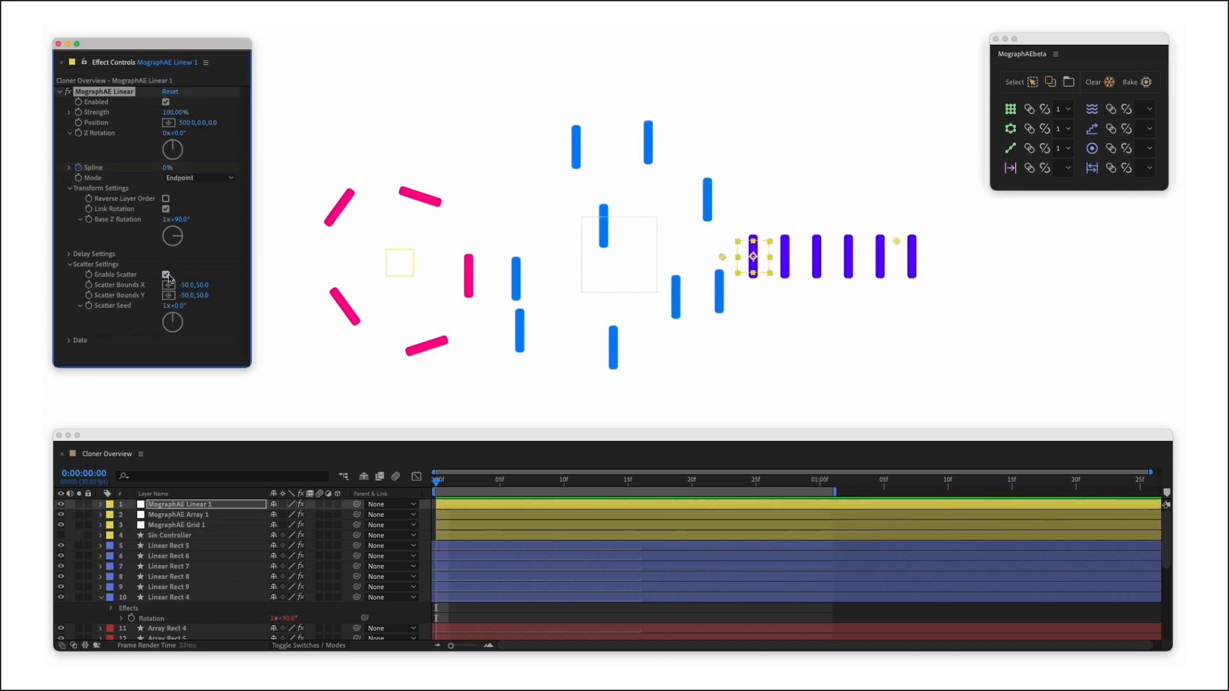
Try a different Scatter Seed and different Scatter Bounds X on the grid cloner
{"action": "left_click", "coordinate": [584, 256]}
{"action": "left_click_drag", "start_coordinate": [178, 295], "coordinate": [107, 266]}
{"action": "left_click_drag", "start_coordinate": [206, 262], "coordinate": [261, 261]}
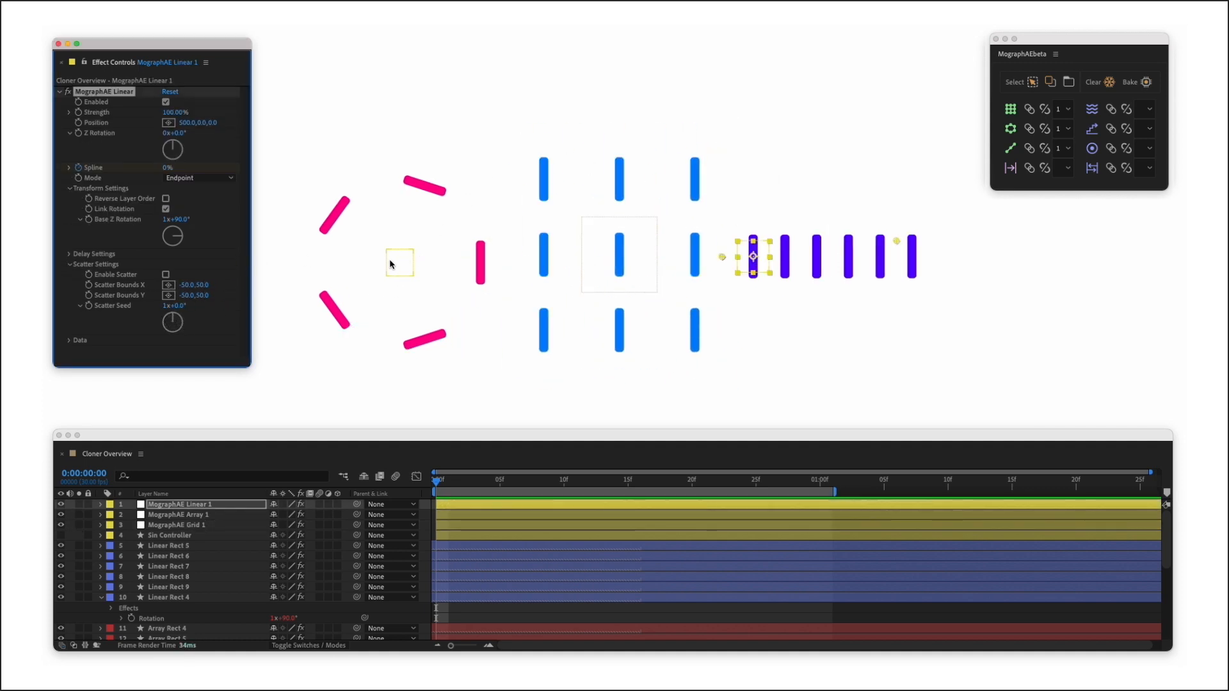
Enable Delay with added randomness on the array cloner and set its Max Delay to 0
{"action": "left_click", "coordinate": [387, 263]}
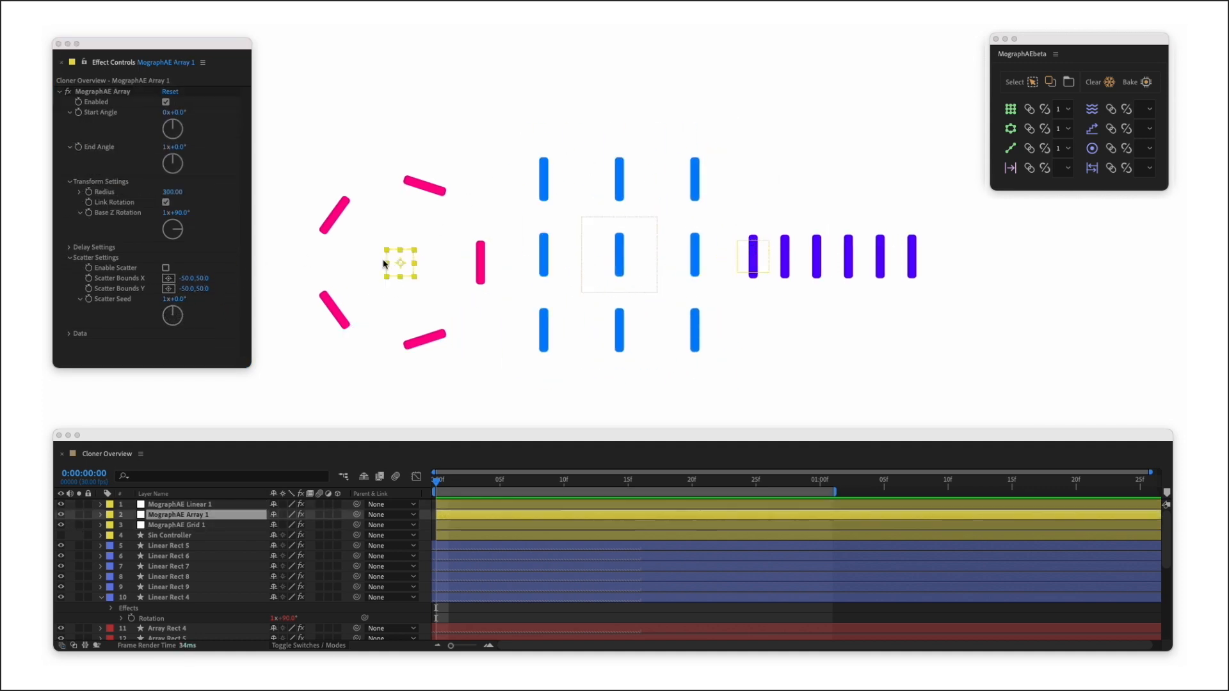
{"action": "left_click", "coordinate": [69, 247]}
{"action": "scroll", "coordinate": [131, 210], "scroll_direction": "down", "scroll_amount": 2}
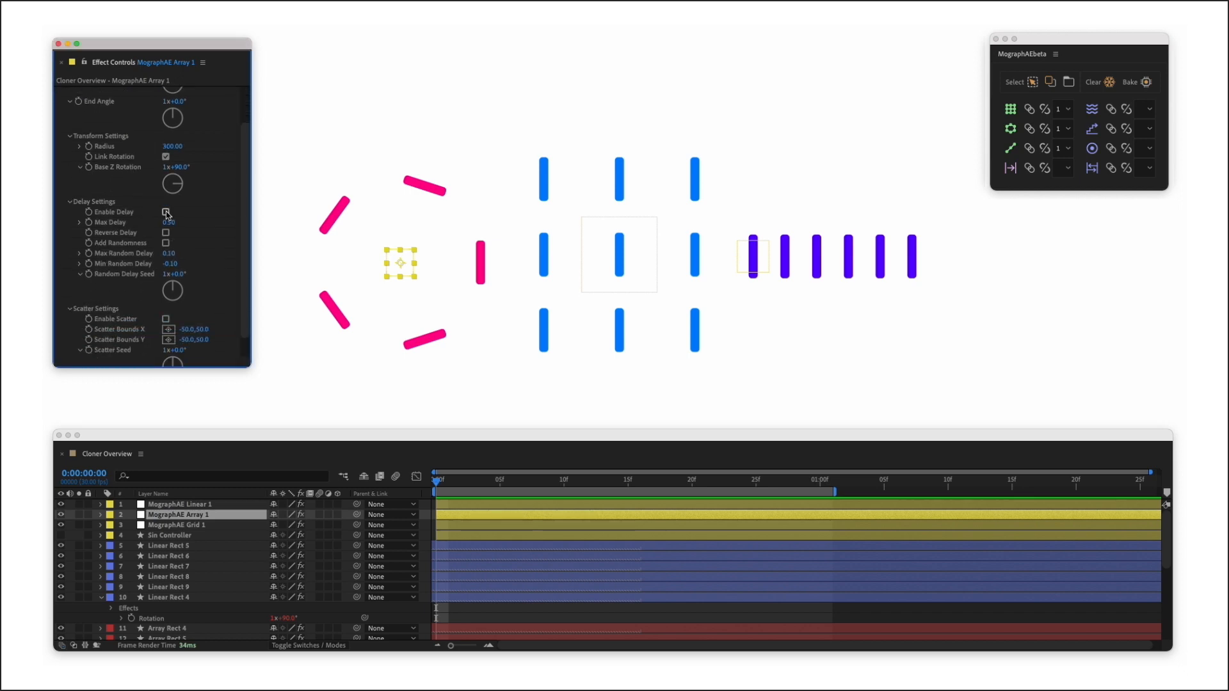
{"action": "left_click", "coordinate": [166, 213]}
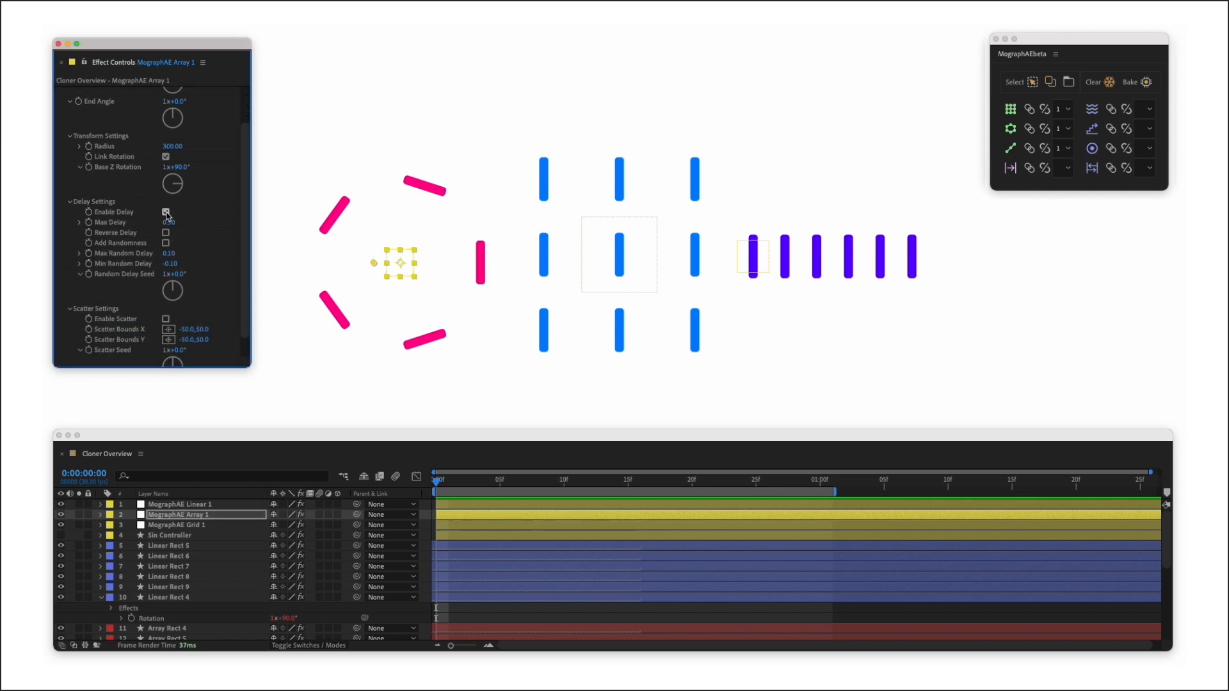
{"action": "left_click", "coordinate": [170, 222]}
{"action": "type", "text": "0"}
{"action": "key", "text": "Return"}
Enable Delay with added randomness on the grid cloner and set its Max Delay to 0
{"action": "left_click", "coordinate": [609, 268]}
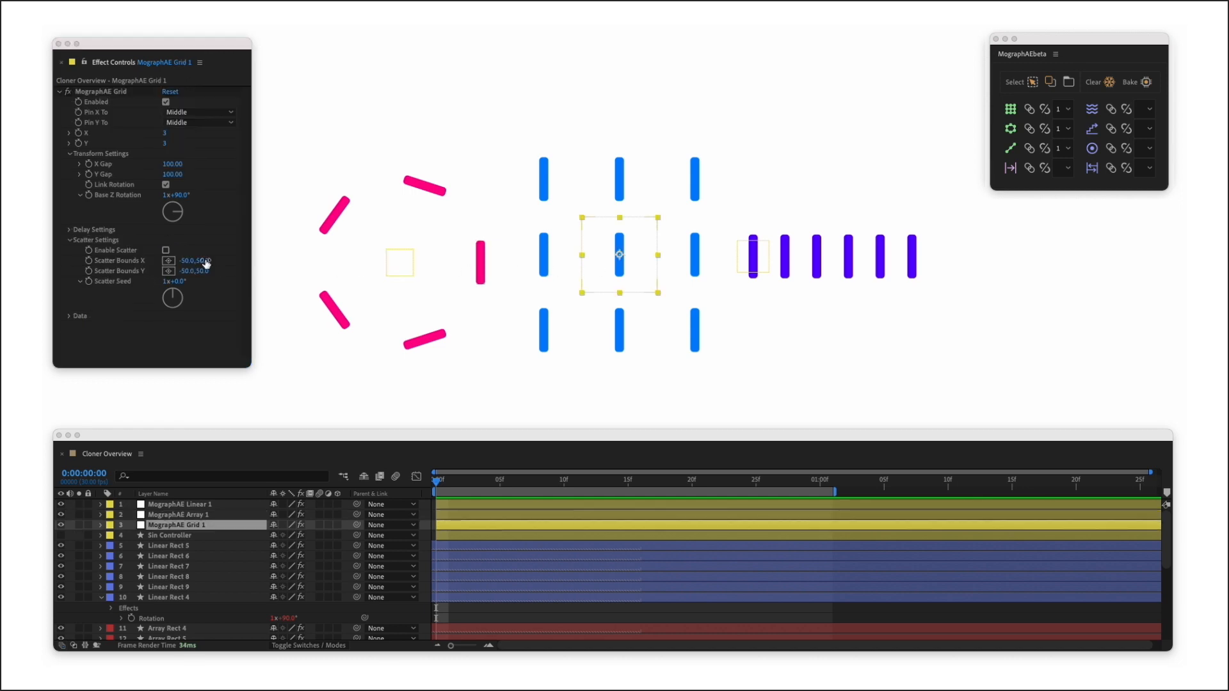
{"action": "left_click", "coordinate": [64, 229]}
{"action": "left_click", "coordinate": [165, 241]}
{"action": "left_click", "coordinate": [167, 275]}
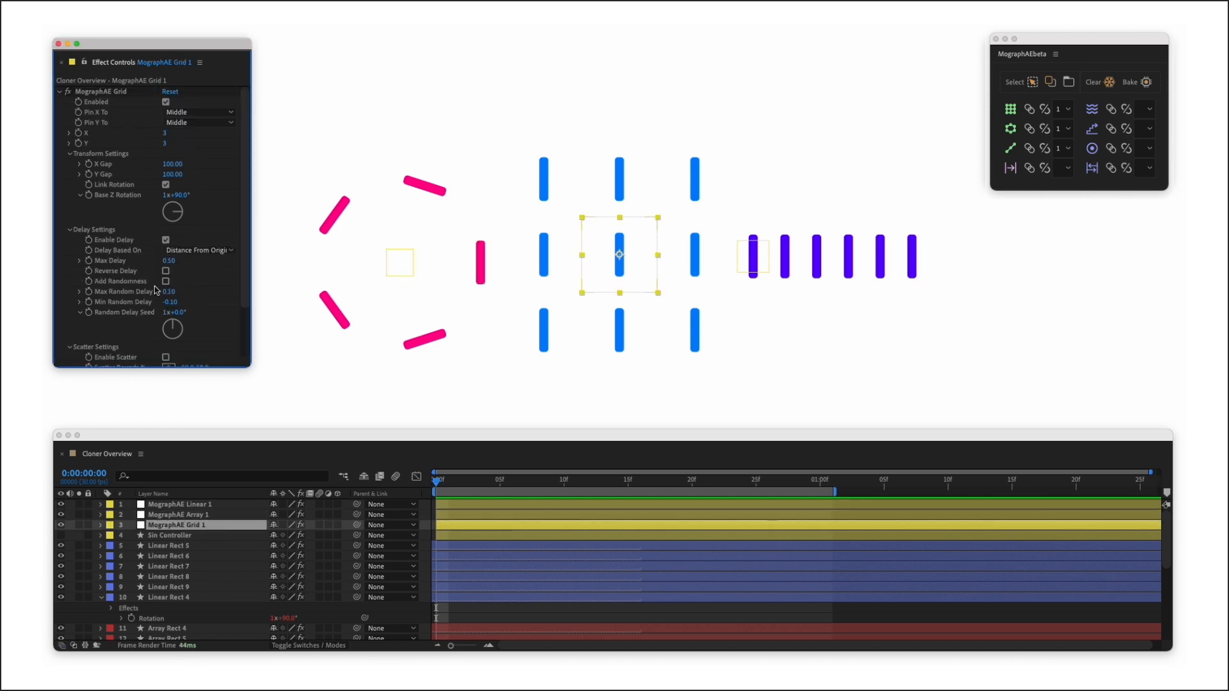
{"action": "left_click", "coordinate": [166, 281]}
{"action": "left_click", "coordinate": [169, 261]}
{"action": "type", "text": "0"}
Enable Delay with added randomness on the linear cloner
{"action": "left_click", "coordinate": [746, 259]}
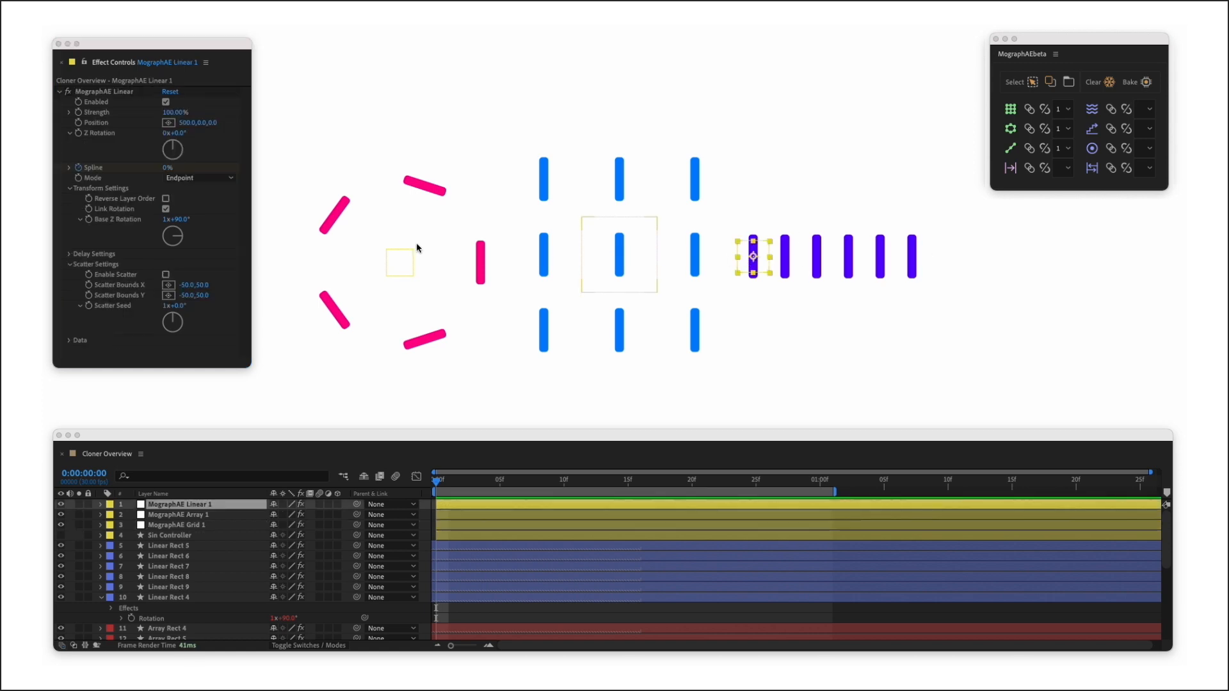
{"action": "left_click", "coordinate": [69, 255]}
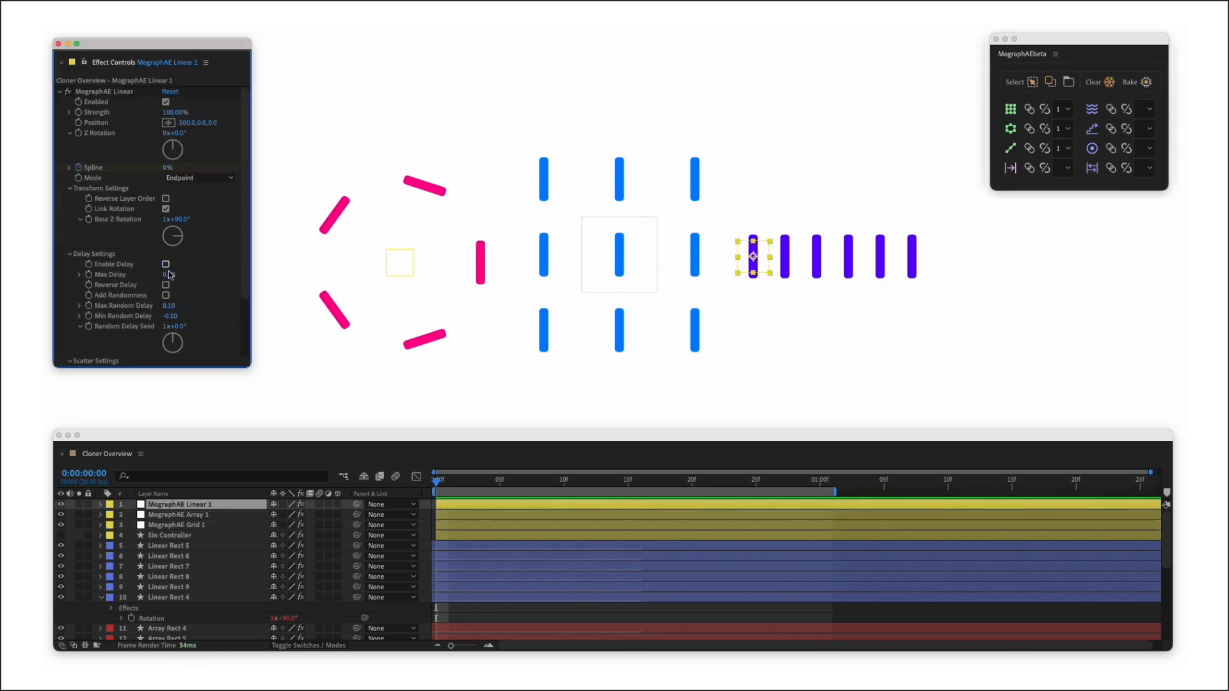
Select the array, grid and linear controllers together, preview their randomly delayed motion and return the playhead to the first frame
{"action": "left_click", "coordinate": [400, 262]}
{"action": "left_click", "coordinate": [615, 259], "text": "shift"}
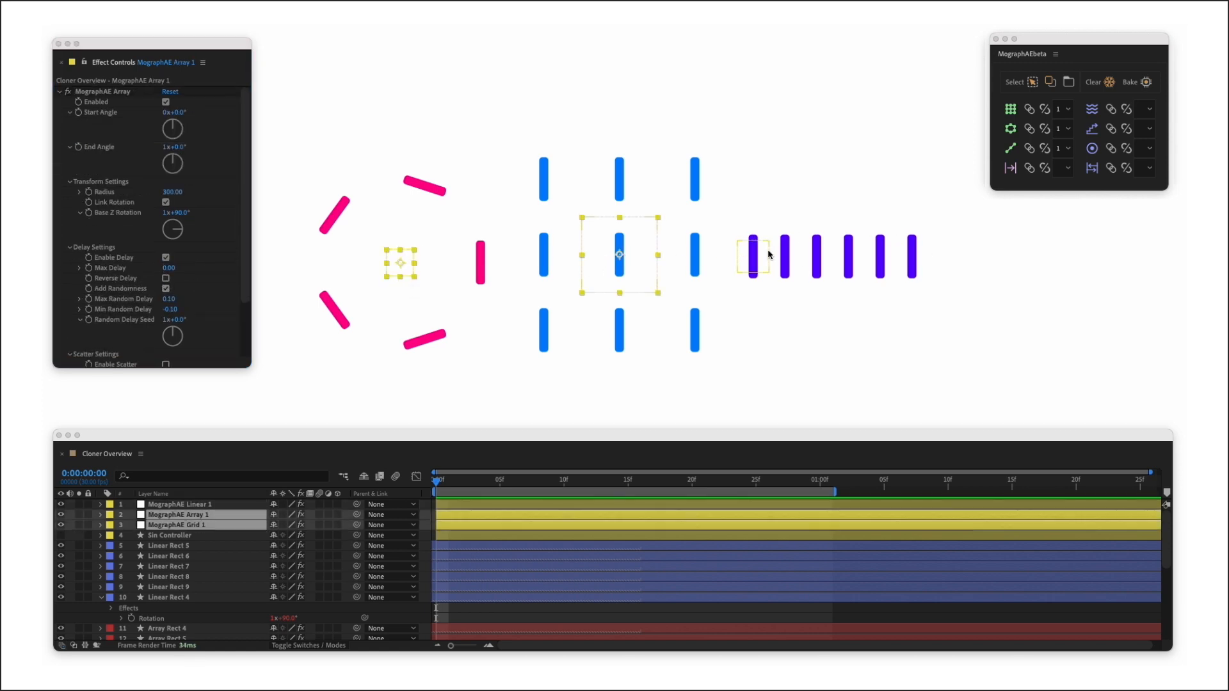
{"action": "left_click", "coordinate": [747, 256], "text": "shift"}
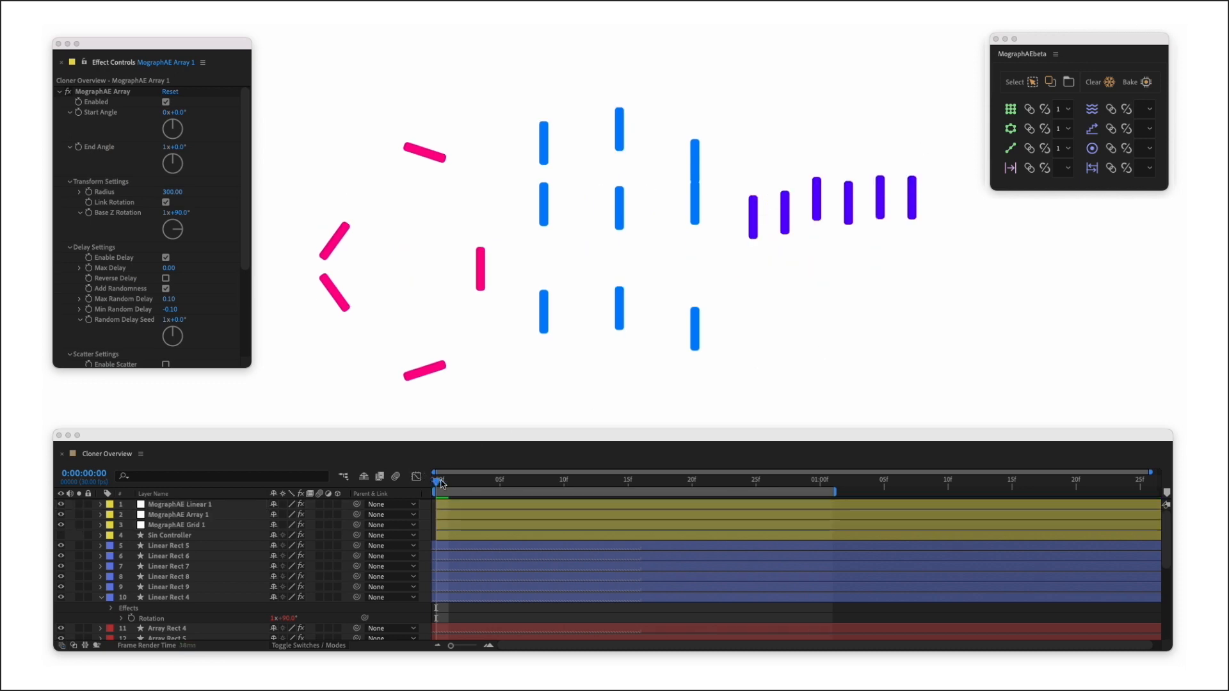
{"action": "key", "text": "space"}
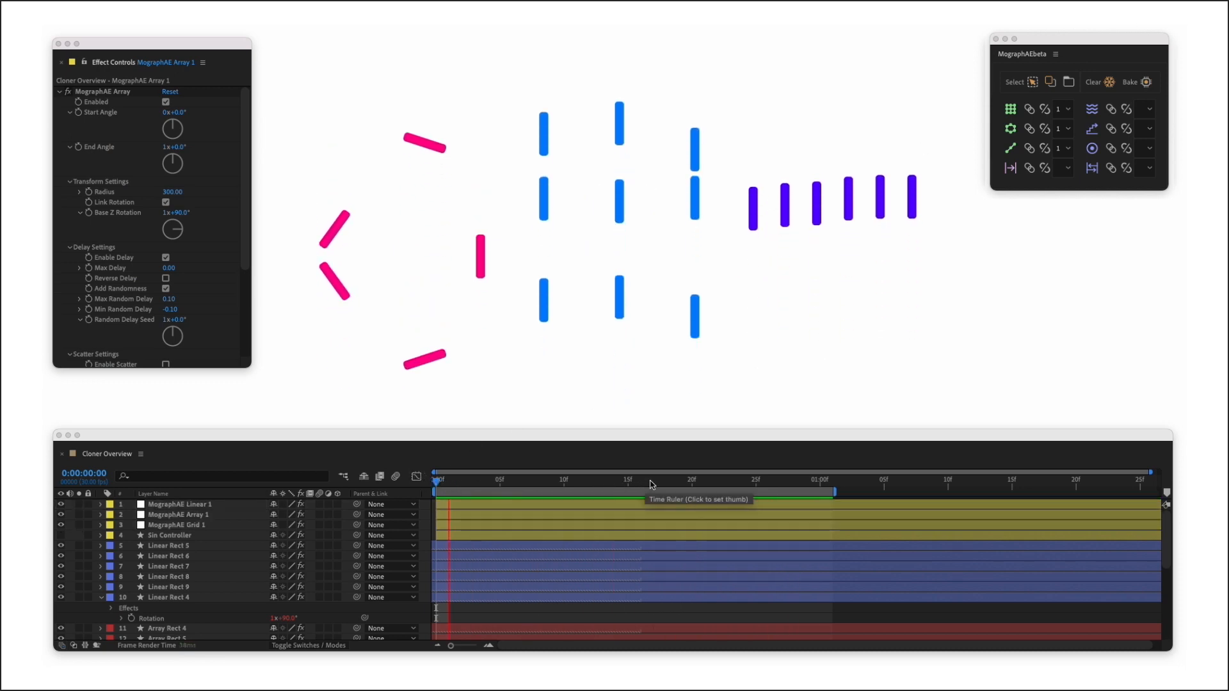
{"action": "key", "text": "space"}
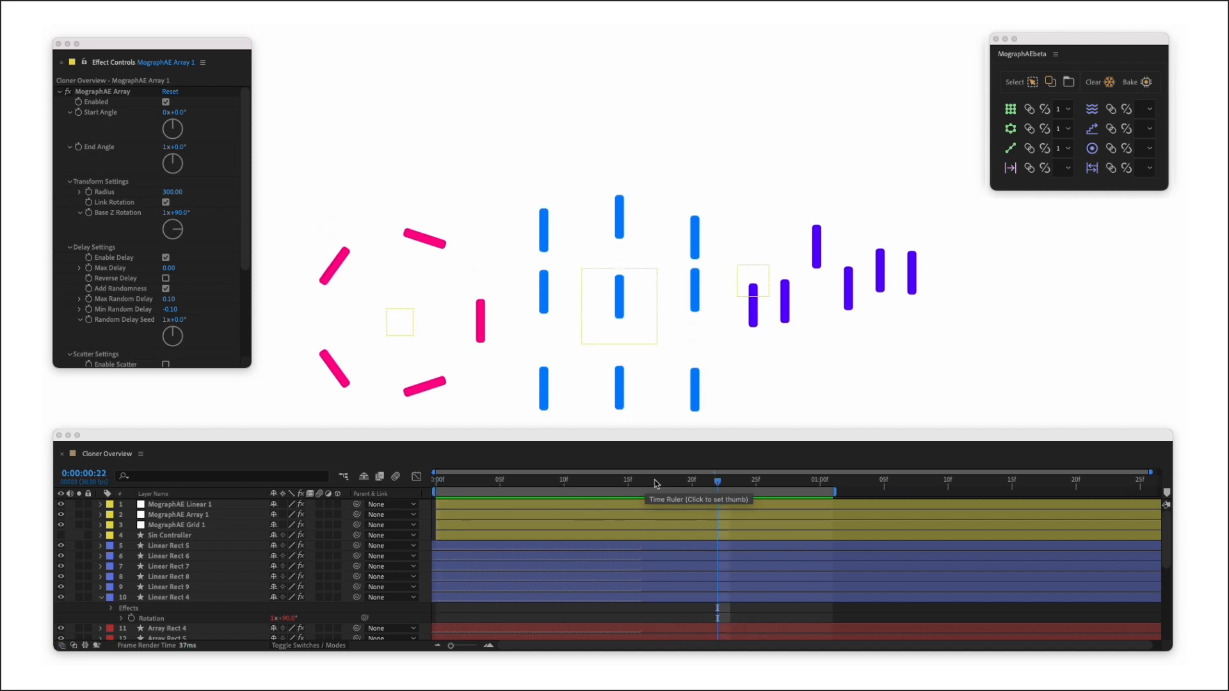
{"action": "mouse_move", "coordinate": [654, 484]}
{"action": "left_mouse_down"}
{"action": "mouse_move", "coordinate": [476, 478]}
{"action": "mouse_move", "coordinate": [723, 500]}
{"action": "mouse_move", "coordinate": [418, 480]}
{"action": "left_mouse_up"}
Recolour the array's upper-left bar, the grid's upper-left bar and the linear cloner's second bar orange
{"action": "left_click", "coordinate": [334, 215]}
{"action": "left_click_drag", "start_coordinate": [515, 146], "coordinate": [562, 187]}
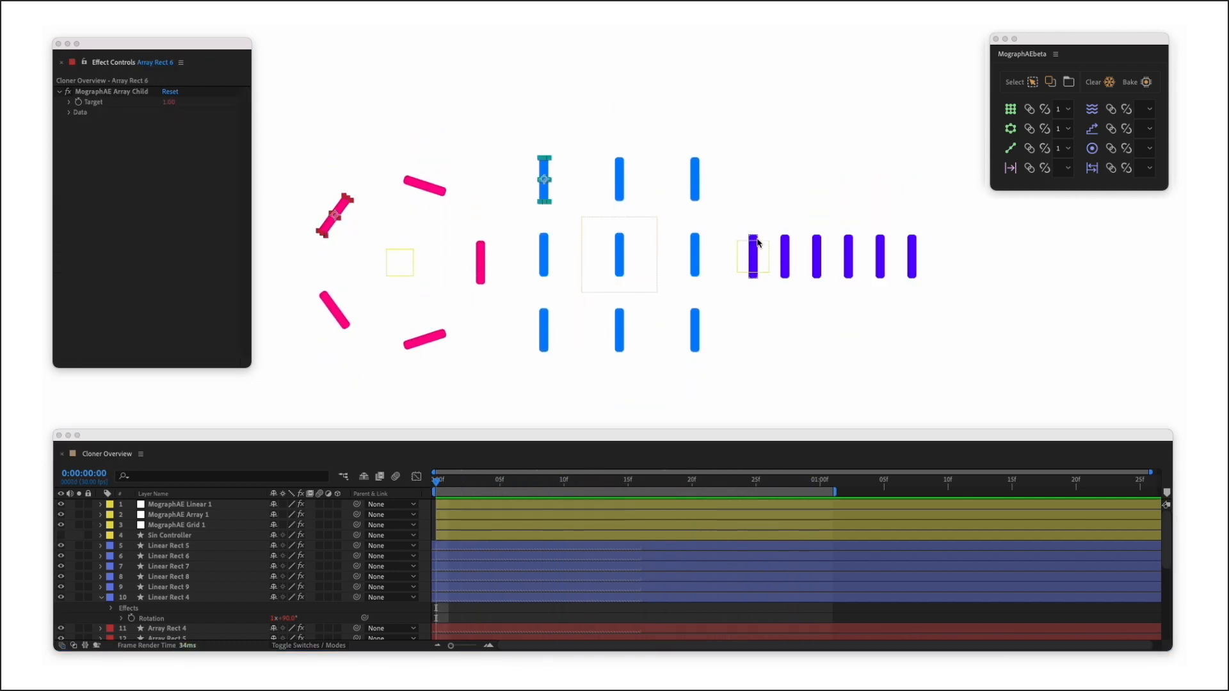
{"action": "left_click", "coordinate": [786, 240], "text": "shift"}
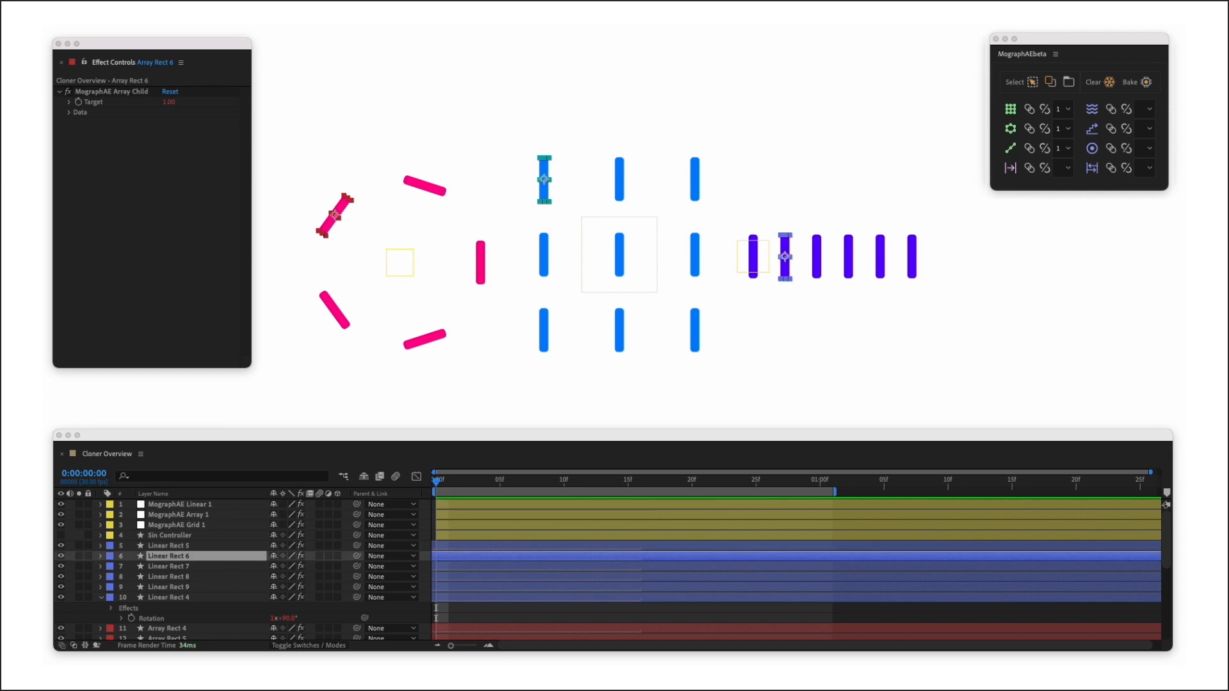
{"action": "left_click", "coordinate": [152, 661]}
Shift the grid's orange bar through the layer order until it occupies the grid's lower-left cell
{"action": "left_click", "coordinate": [482, 250]}
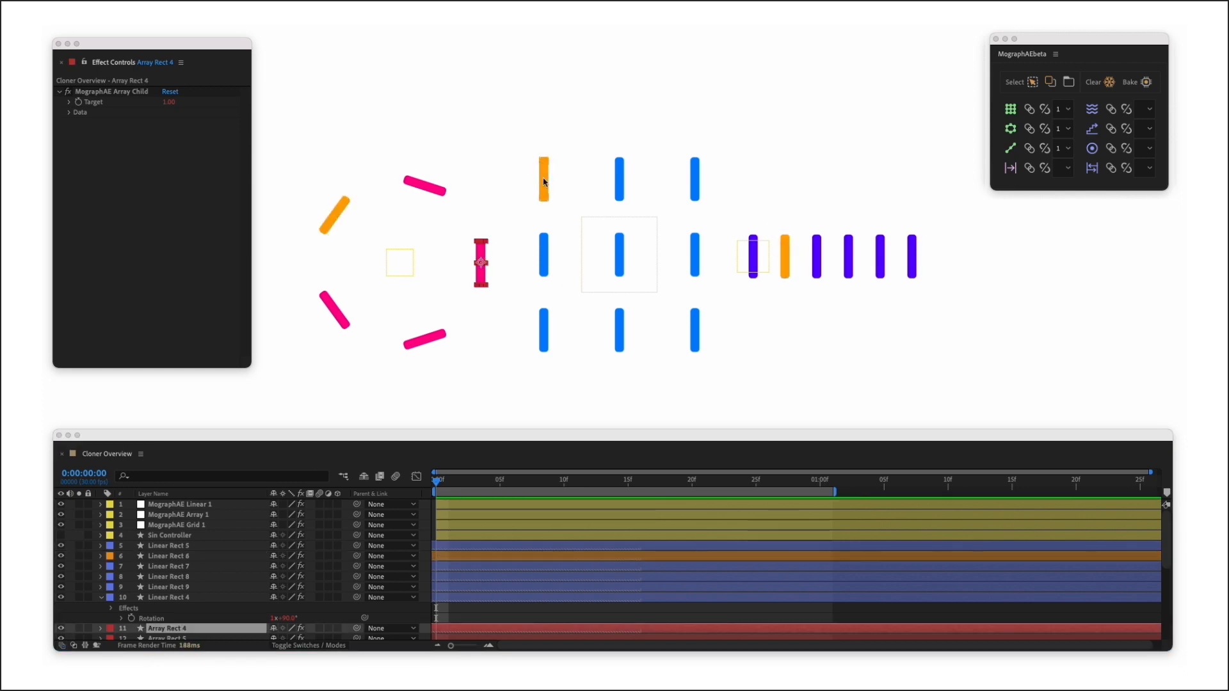
{"action": "left_click", "coordinate": [543, 182]}
{"action": "key", "text": "super+alt+Down"}
{"action": "key", "text": "super+alt+Down"}
{"action": "key", "text": "super+alt+Down"}
{"action": "key", "text": "super+alt+Down"}
{"action": "key", "text": "super+alt+Down"}
{"action": "key", "text": "super+alt+Down"}
{"action": "key", "text": "super+alt+Up"}
{"action": "key", "text": "super+alt+Up"}
{"action": "key", "text": "super+alt+Up"}
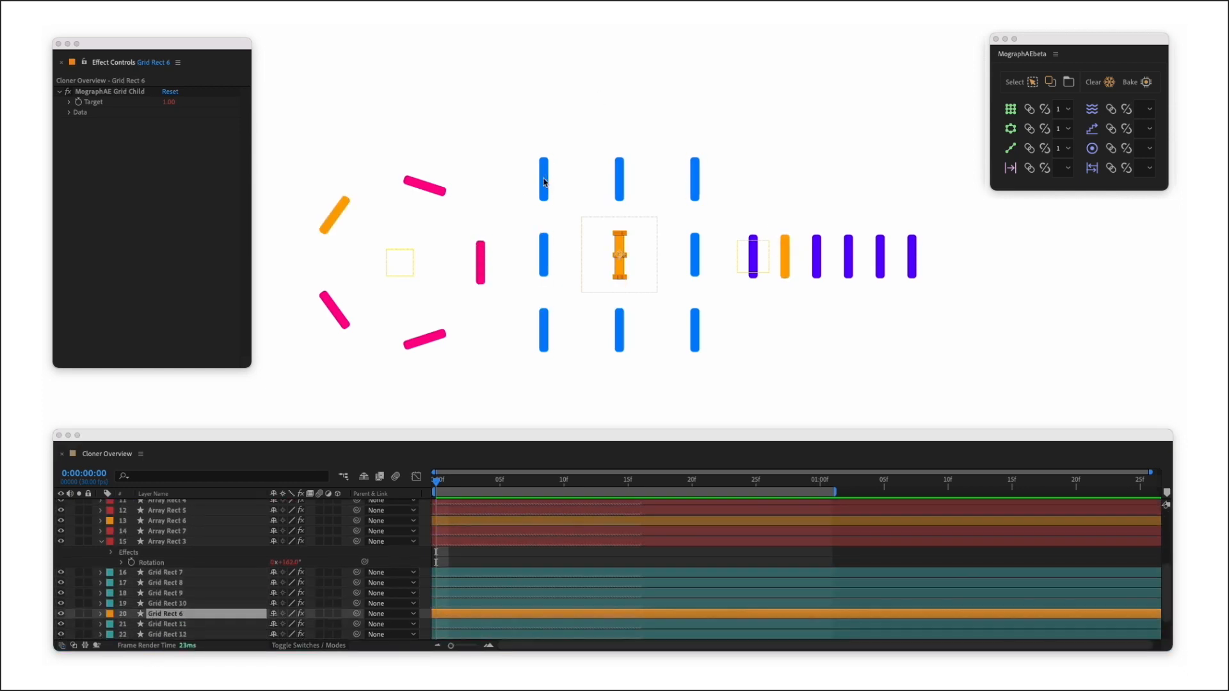
{"action": "key", "text": "super+alt+Down"}
{"action": "key", "text": "super+alt+Down"}
{"action": "key", "text": "super+alt+Up"}
{"action": "key", "text": "super+alt+Up"}
{"action": "key", "text": "super+alt+Up"}
Shift the array's orange bar through the layer order until it occupies the ring's upper-right slot
{"action": "left_click", "coordinate": [323, 230]}
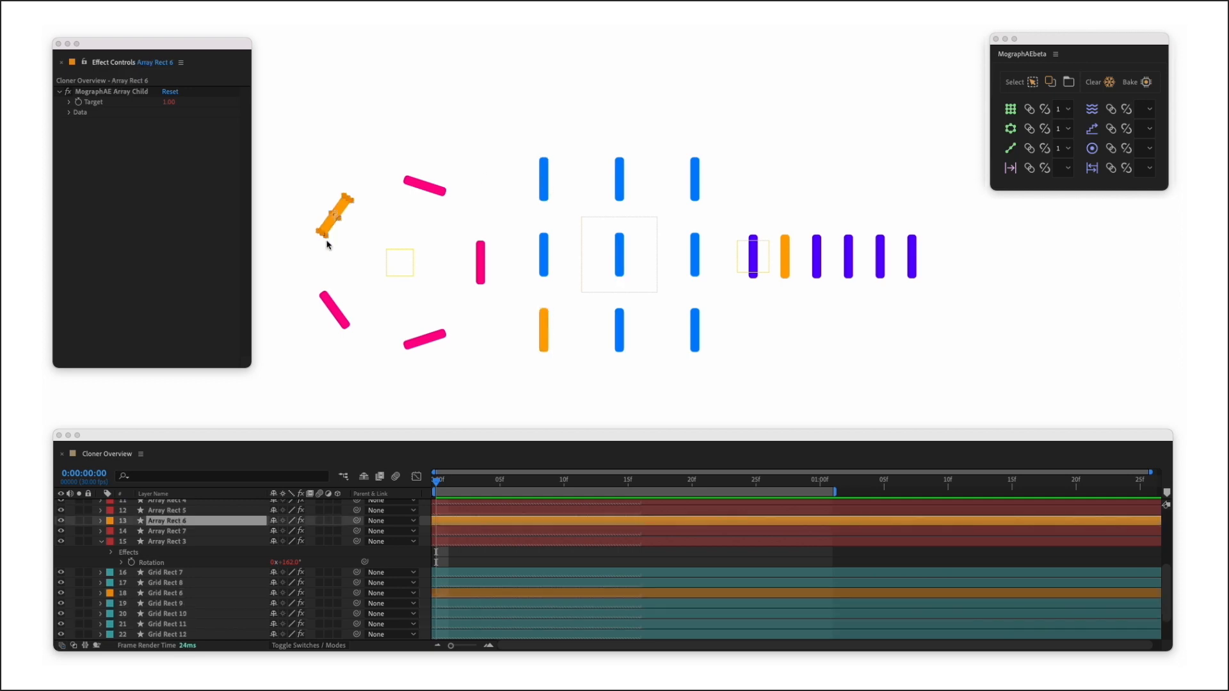
{"action": "key", "text": "super+alt+Down"}
{"action": "key", "text": "super+alt+Down"}
{"action": "key", "text": "super+alt+Up"}
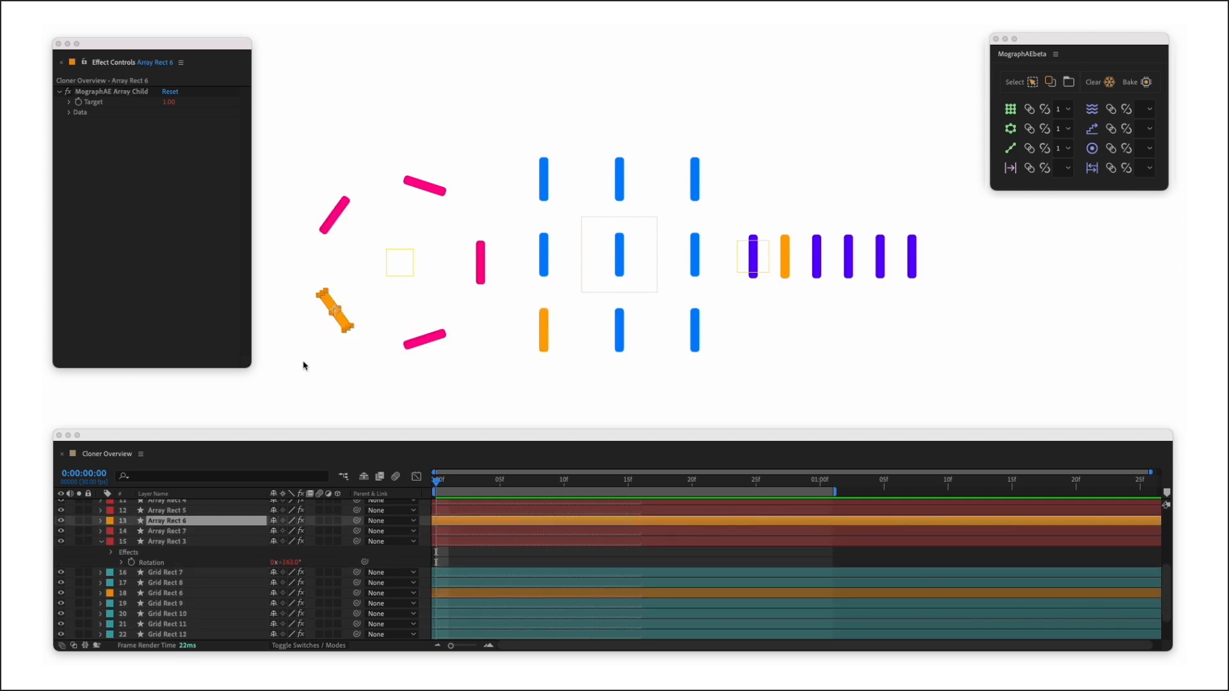
{"action": "key", "text": "super+alt+Up"}
{"action": "key", "text": "super+alt+Up"}
{"action": "key", "text": "super+alt+Up"}
{"action": "key", "text": "super+alt+Down"}
Shift the linear cloner's orange bar through the layer order to the fourth position in the row
{"action": "left_click", "coordinate": [788, 244]}
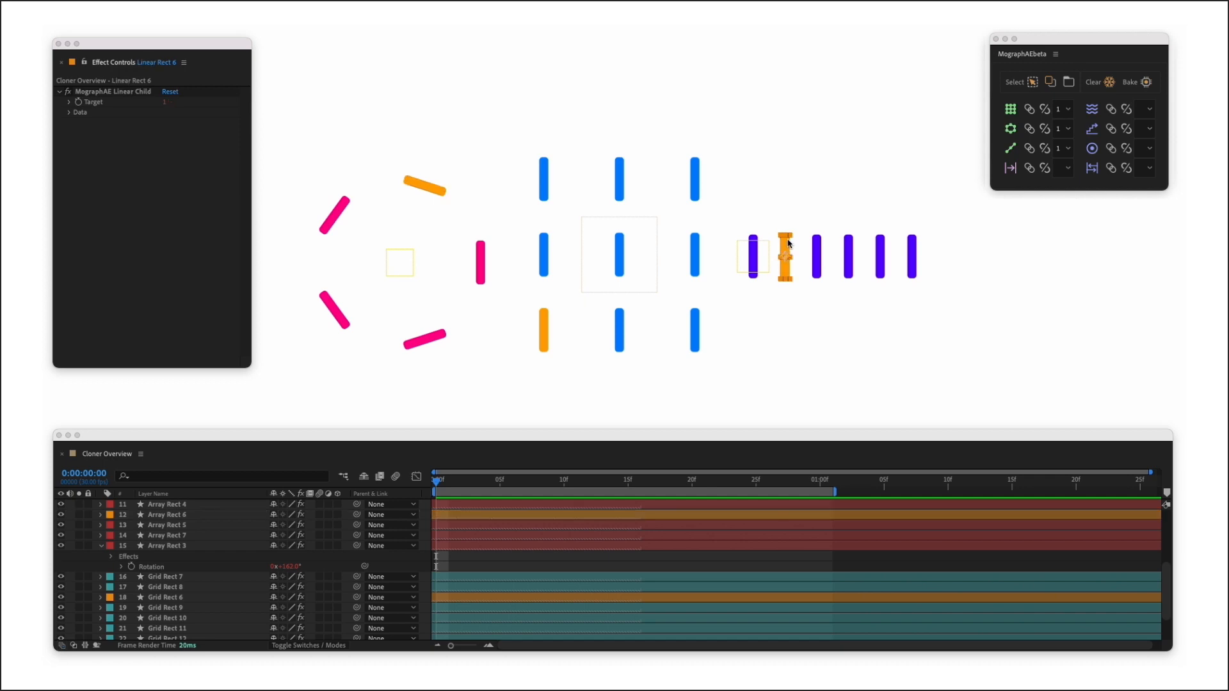
{"action": "key", "text": "super+alt+Up"}
{"action": "key", "text": "super+alt+Down"}
{"action": "key", "text": "super+alt+Down"}
{"action": "key", "text": "super+alt+Down"}
{"action": "key", "text": "super+alt+Up"}
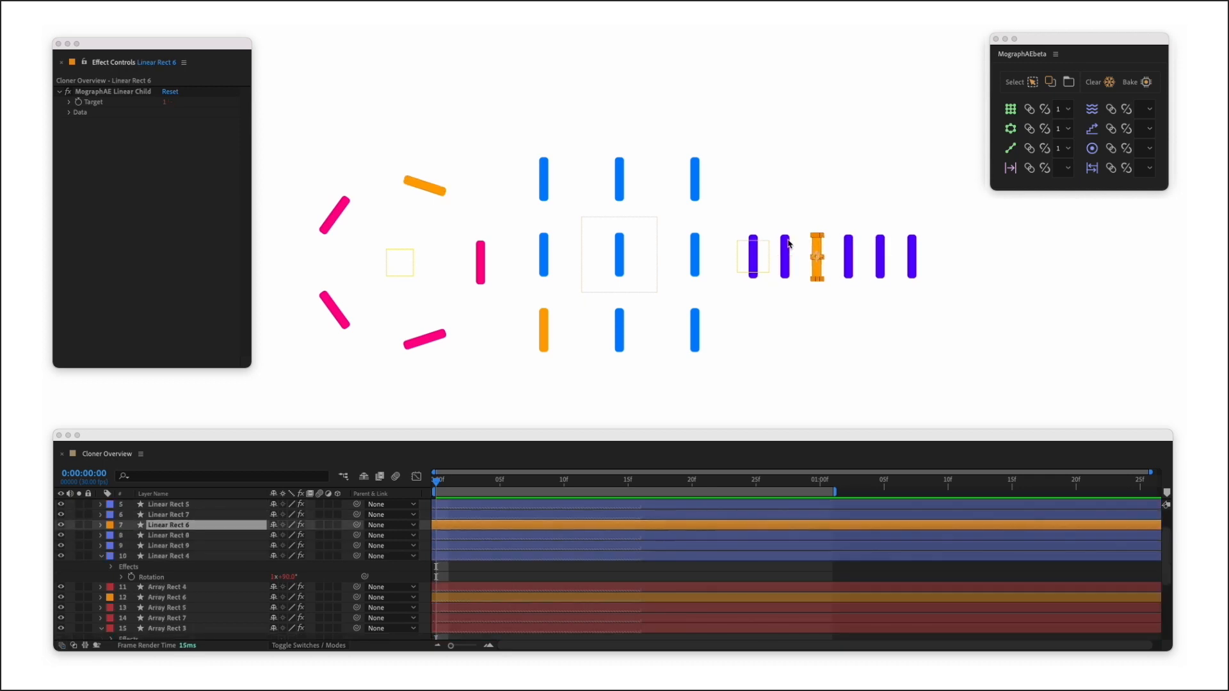
{"action": "key", "text": "super+alt+Down"}
Duplicate the array's orange bar six times to fill out the ring
{"action": "left_click", "coordinate": [393, 229]}
{"action": "left_click", "coordinate": [427, 187]}
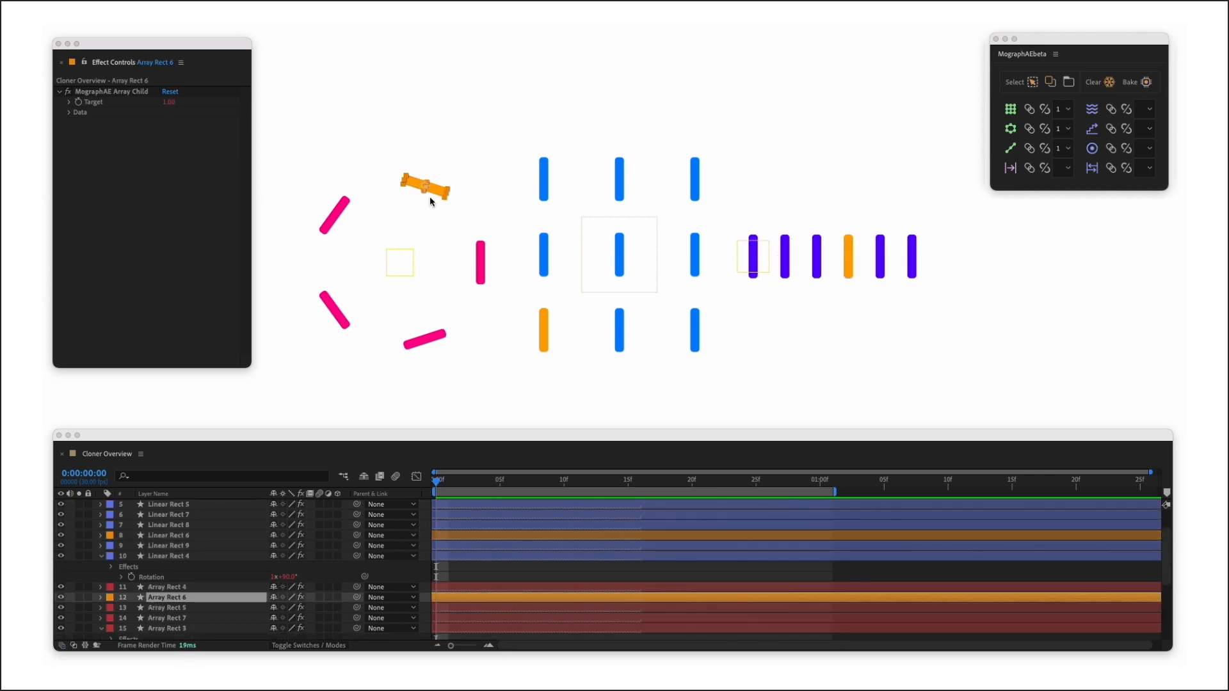
{"action": "key", "text": "super+d"}
{"action": "key", "text": "super+d"}
{"action": "key", "text": "super+d"}
{"action": "key", "text": "super+d"}
{"action": "key", "text": "super+d"}
{"action": "key", "text": "super+d"}
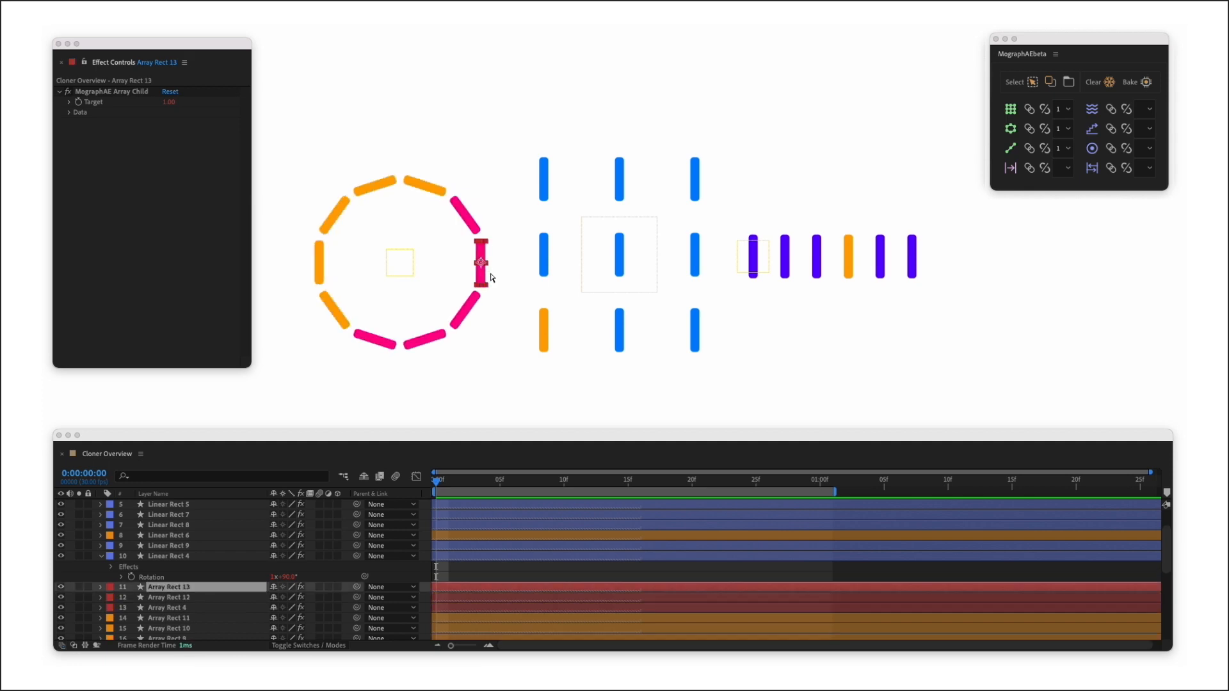
Duplicate the linear cloner's orange bar twice
{"action": "left_click", "coordinate": [548, 322]}
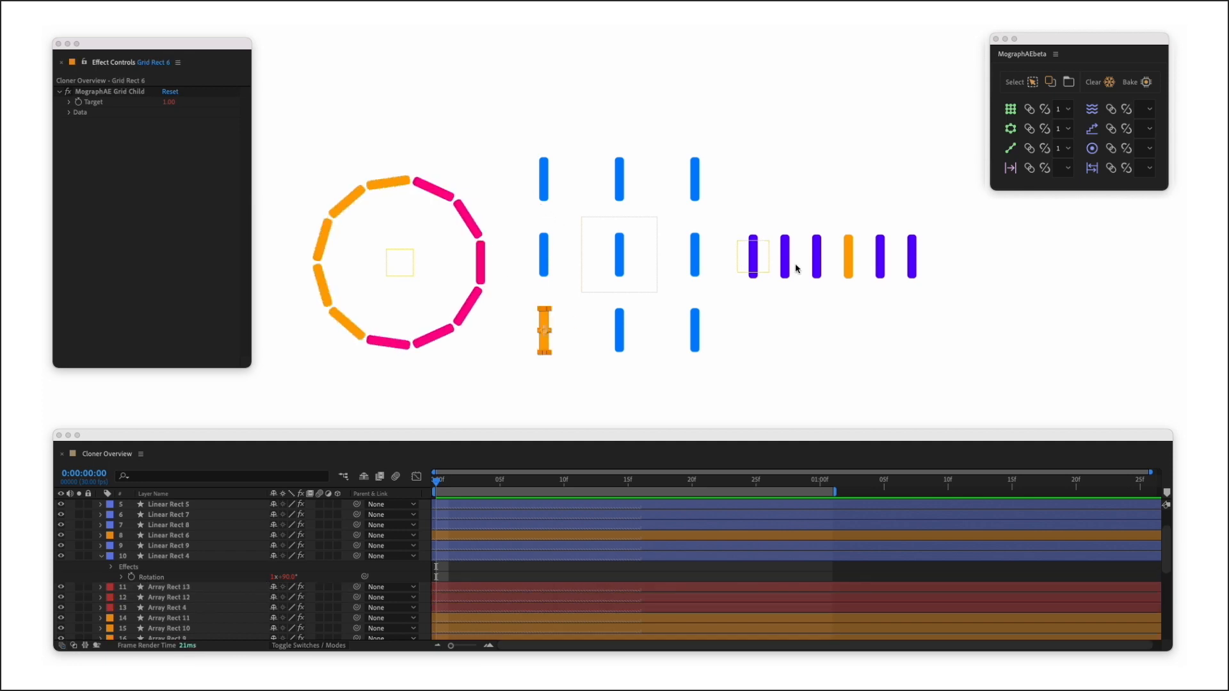
{"action": "left_click", "coordinate": [848, 265]}
{"action": "key", "text": "super+d"}
{"action": "key", "text": "super+d"}
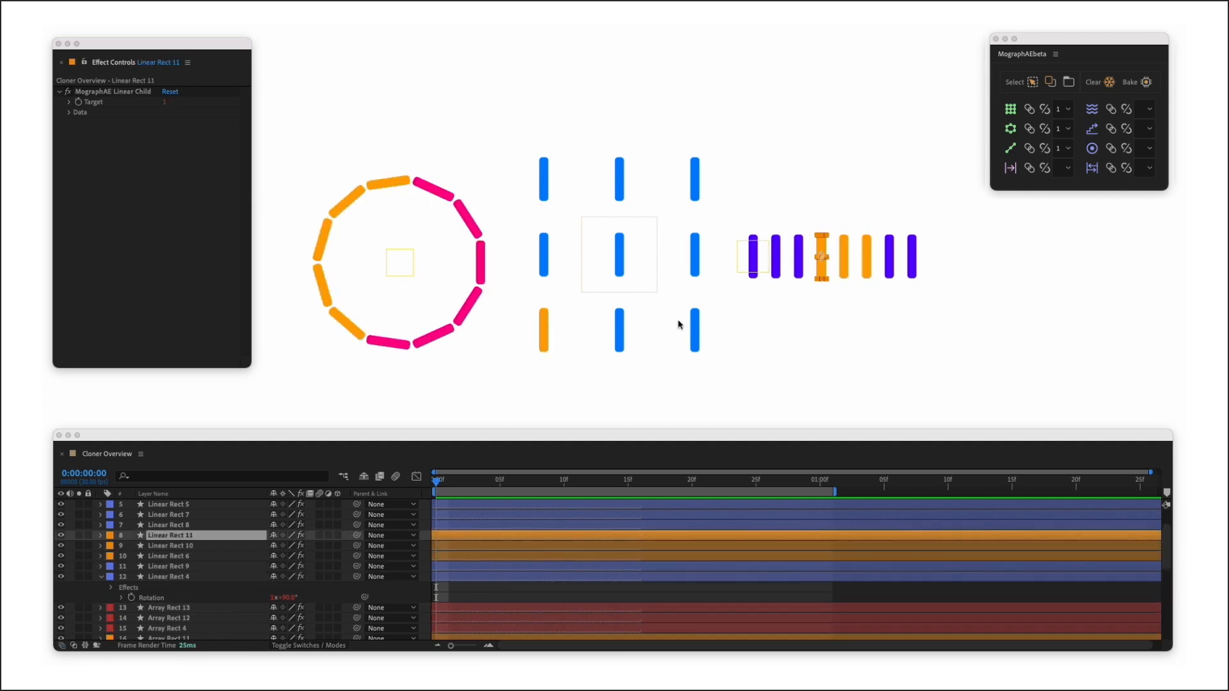
Delete the grid's last two bars in the bottom row and duplicate its orange bar twice
{"action": "left_click_drag", "start_coordinate": [731, 380], "coordinate": [605, 308]}
{"action": "key", "text": "Delete"}
{"action": "left_click_drag", "start_coordinate": [560, 364], "coordinate": [516, 308]}
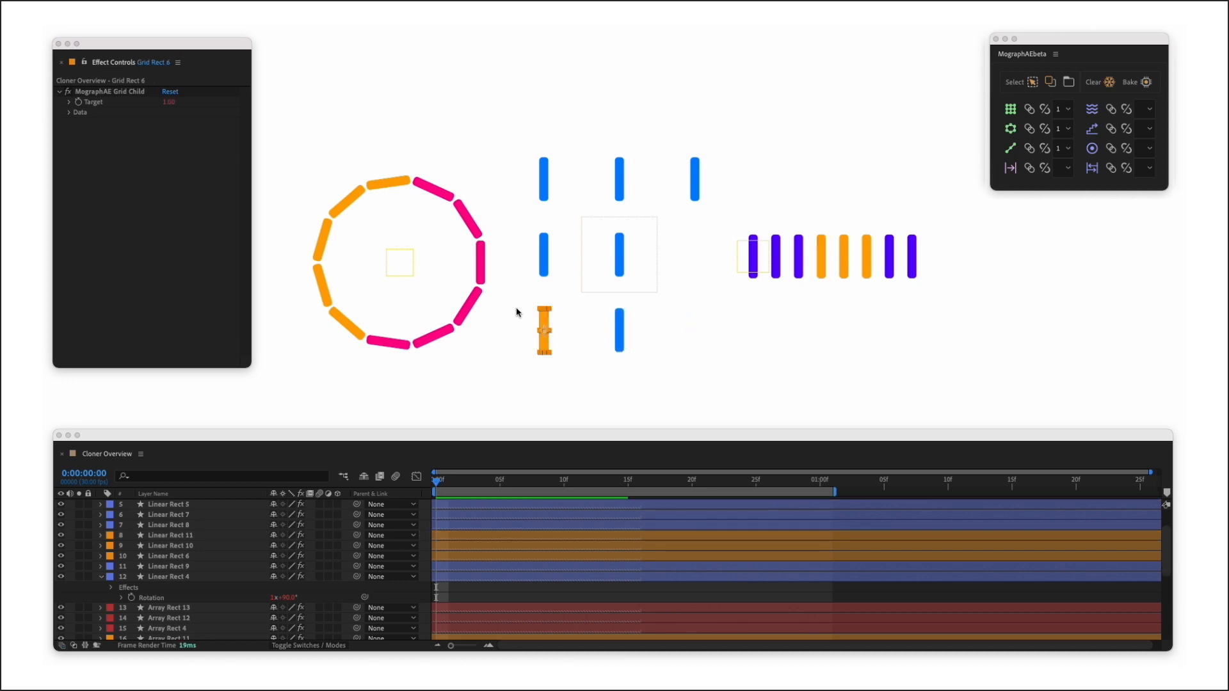
{"action": "key", "text": "super+d"}
{"action": "key", "text": "super+d"}
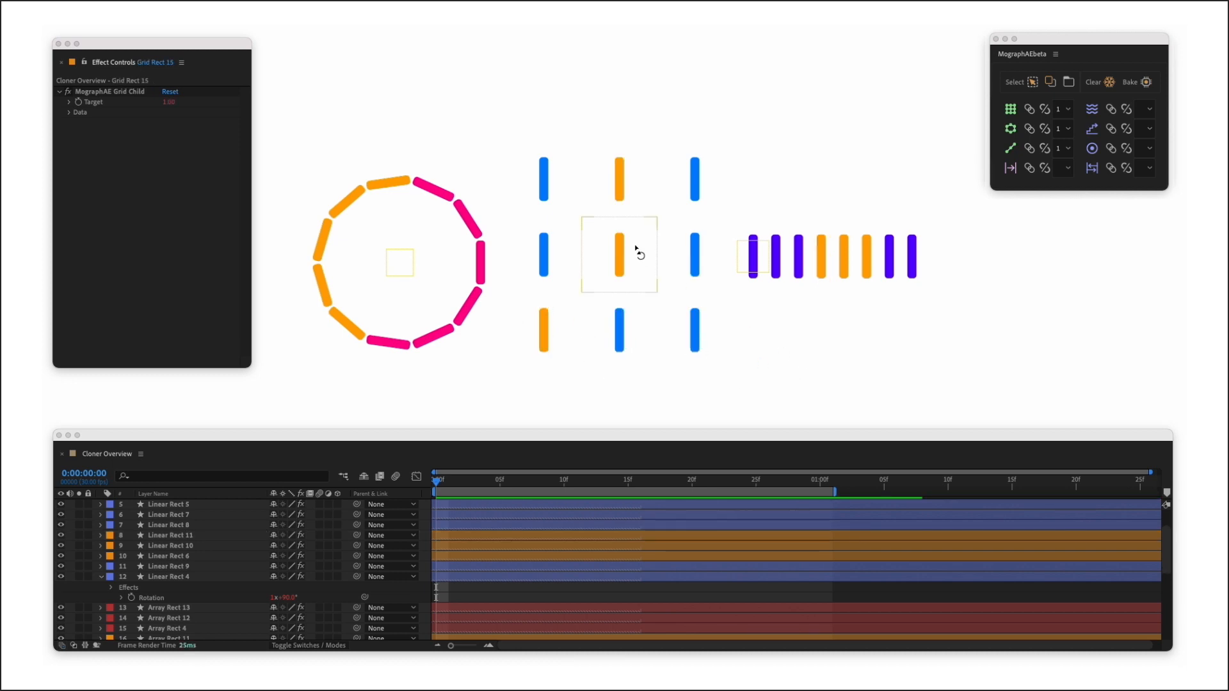
{"action": "left_click_drag", "start_coordinate": [636, 251], "coordinate": [561, 211]}
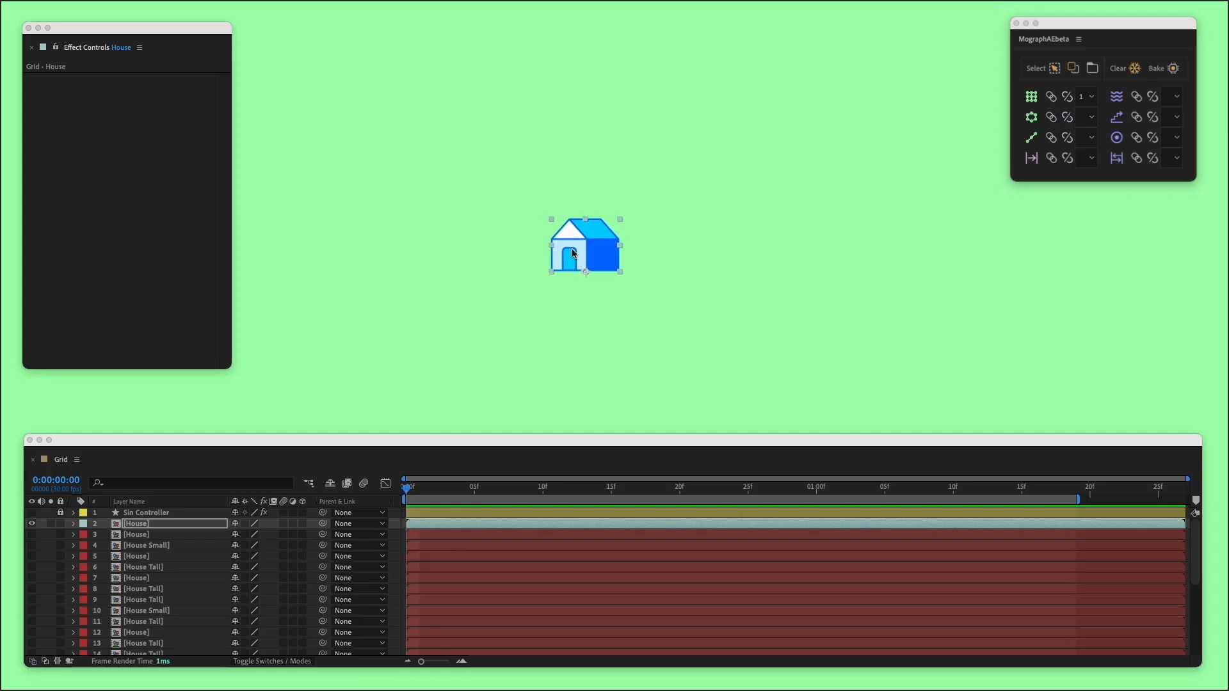
Create a grid cloner from the single house layer, undoing a trial drag of the house first
{"action": "left_click", "coordinate": [676, 263]}
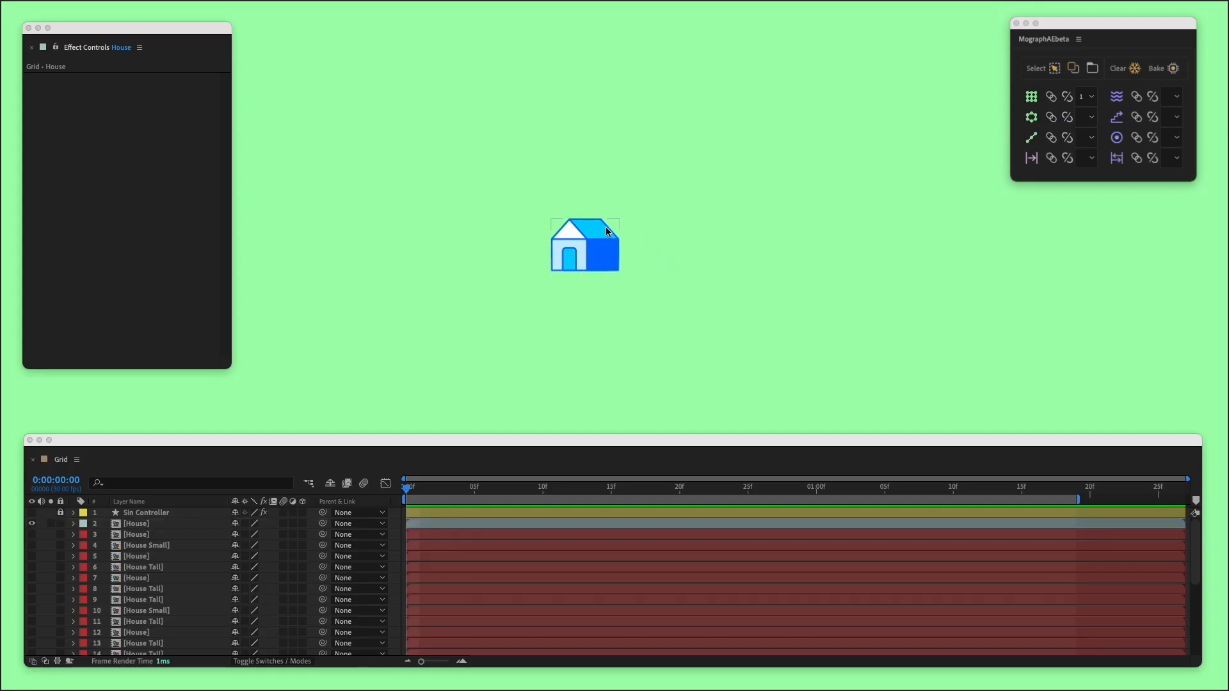
{"action": "left_click", "coordinate": [590, 233]}
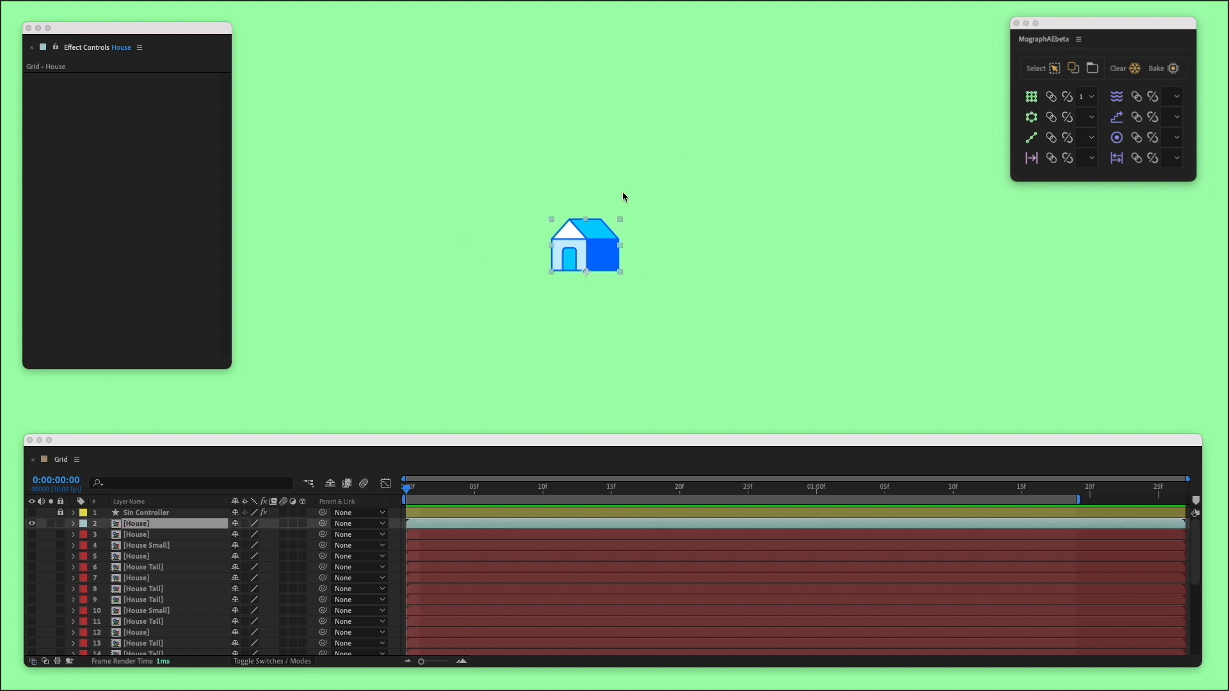
{"action": "left_click_drag", "start_coordinate": [612, 267], "coordinate": [642, 293]}
{"action": "key", "text": "super+z"}
{"action": "left_click", "coordinate": [1031, 96]}
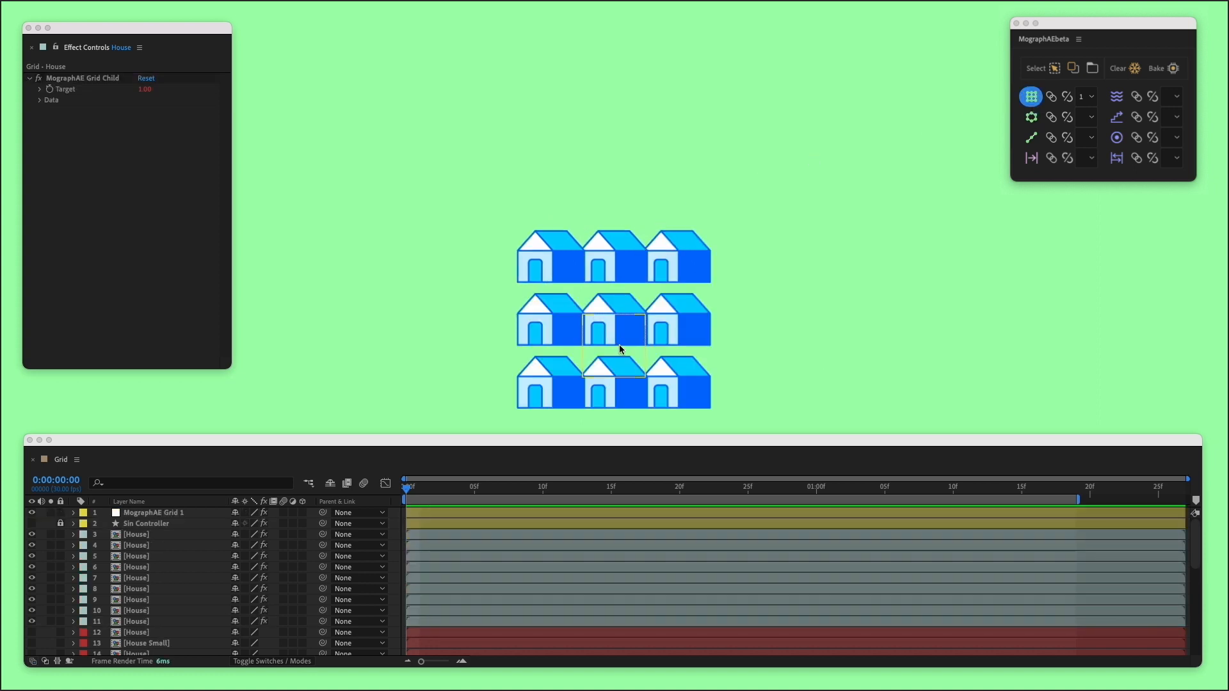
Move the house grid's controller upward and delete the grid together with its clones
{"action": "left_click_drag", "start_coordinate": [620, 348], "coordinate": [595, 252]}
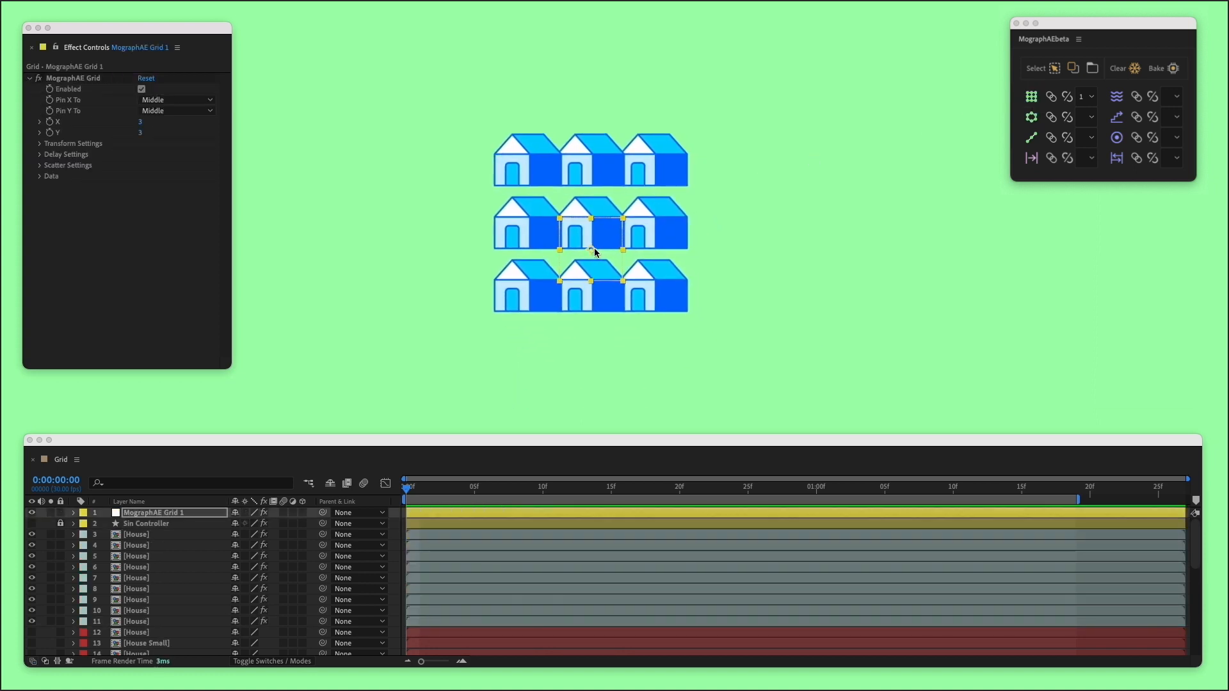
{"action": "key", "text": "Delete"}
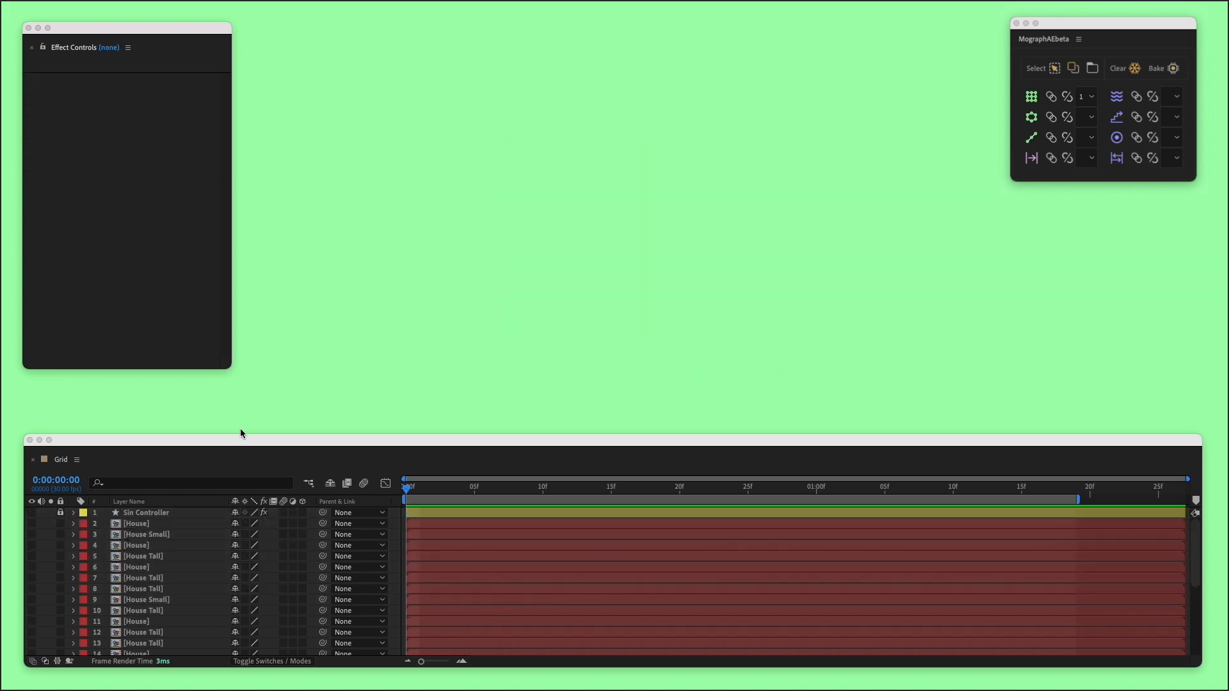
Build a grid cloner from all the remaining house layers and set its X and Y counts to 6
{"action": "key", "text": "ctrl+a"}
{"action": "left_click", "coordinate": [1030, 96]}
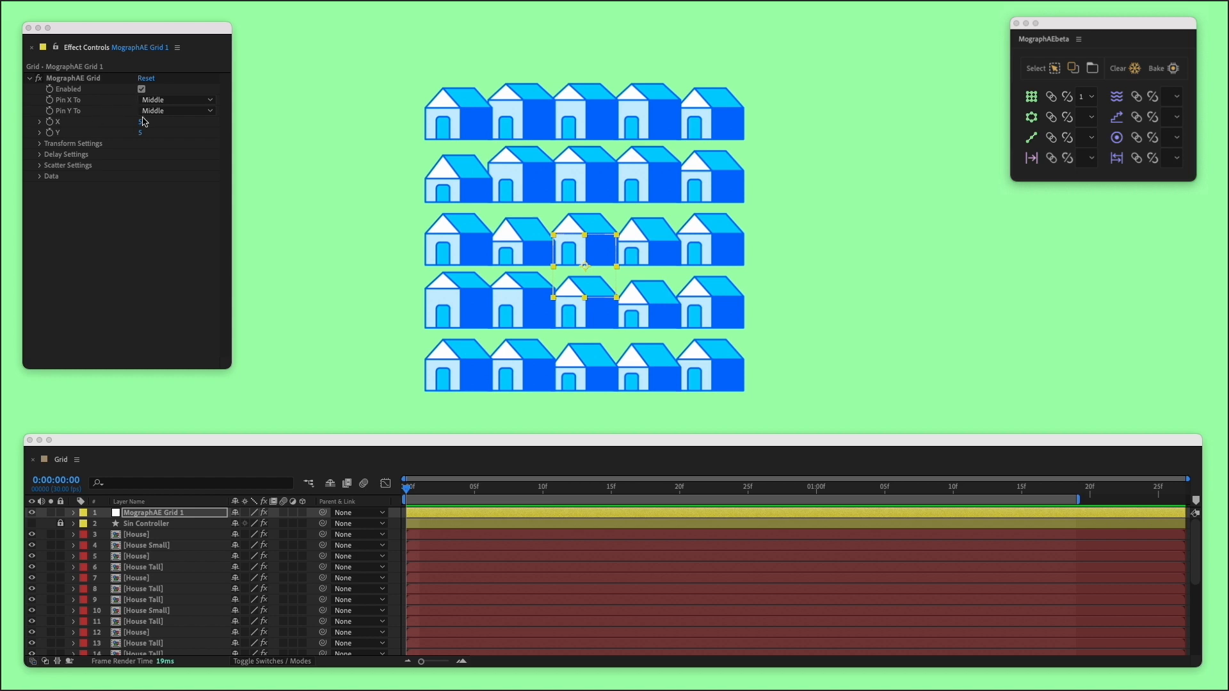
{"action": "left_click", "coordinate": [142, 122]}
{"action": "type", "text": "6"}
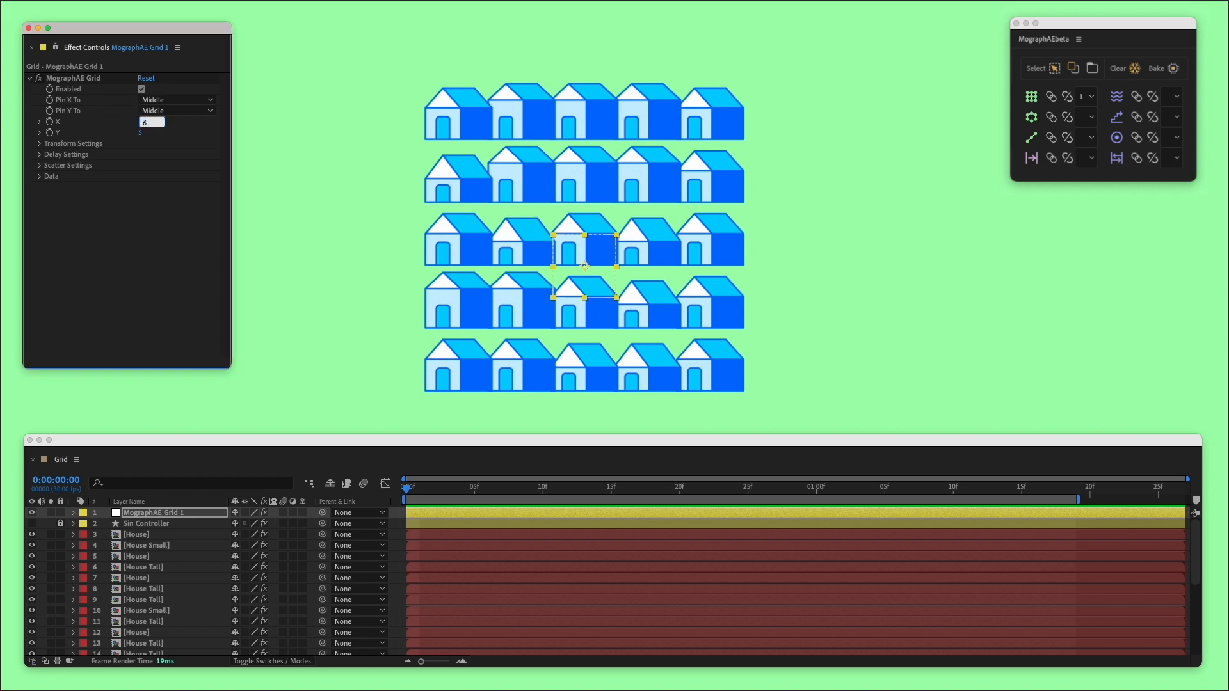
{"action": "key", "text": "Tab"}
{"action": "type", "text": "6"}
{"action": "left_click", "coordinate": [685, 53]}
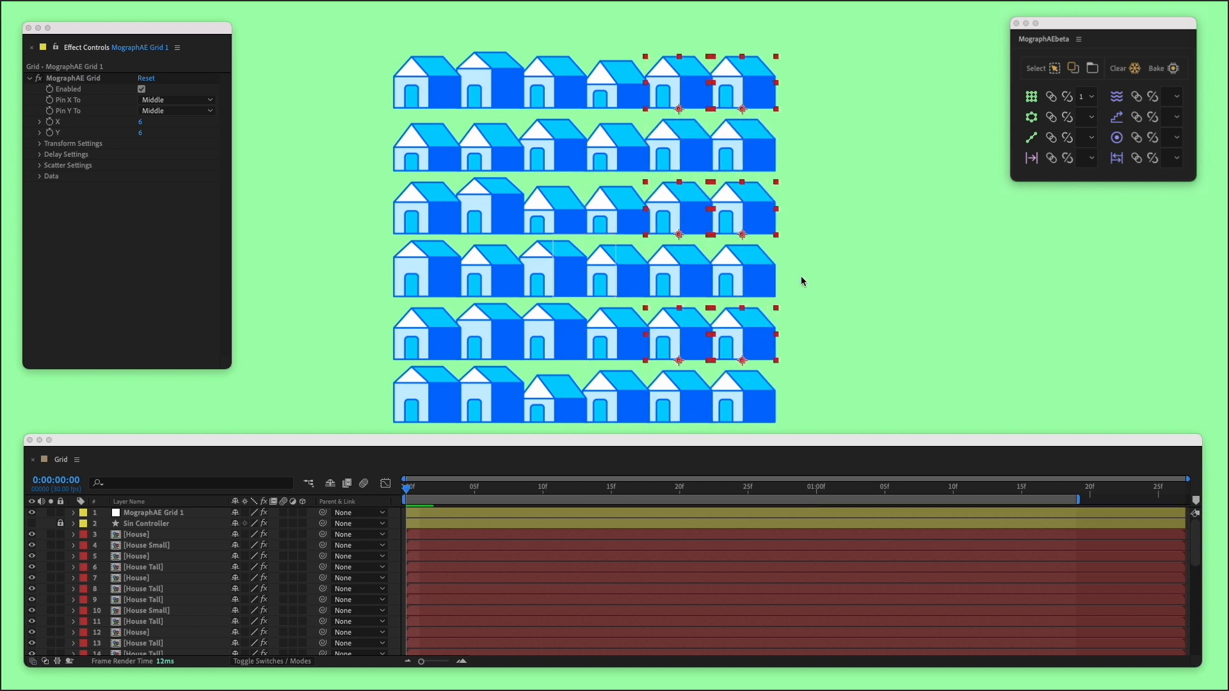
Check the grid controller's pin options and set Pin X To to Left
{"action": "left_click", "coordinate": [587, 256]}
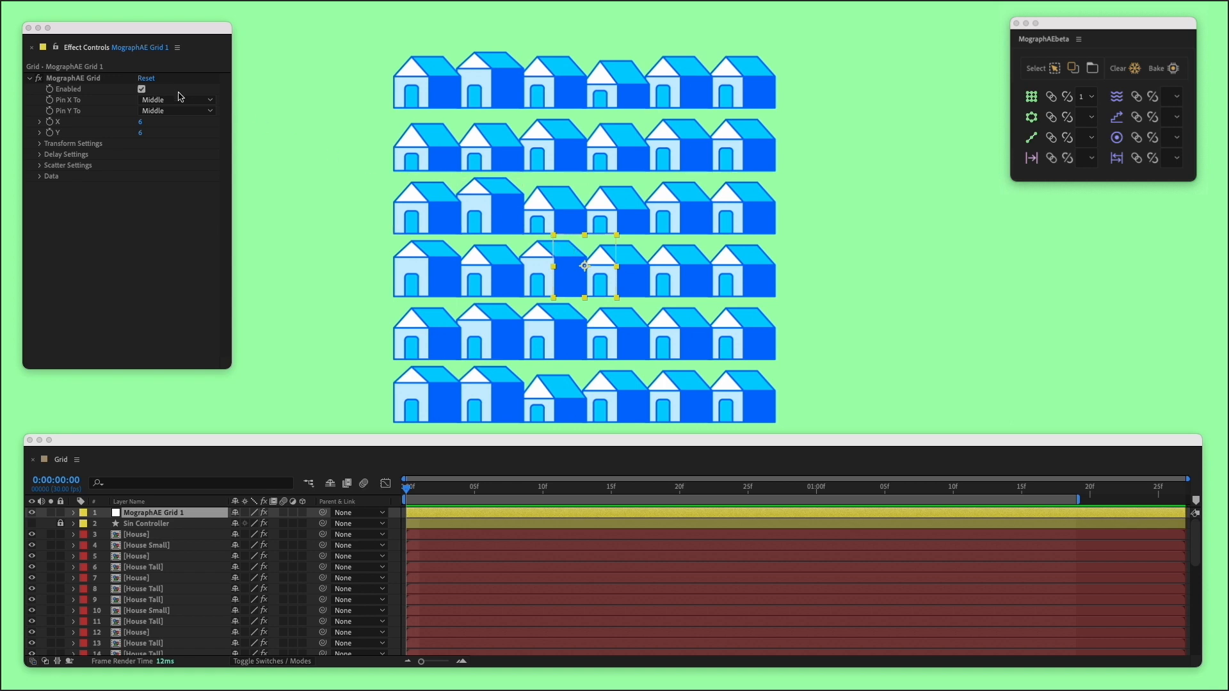
{"action": "left_click", "coordinate": [179, 101]}
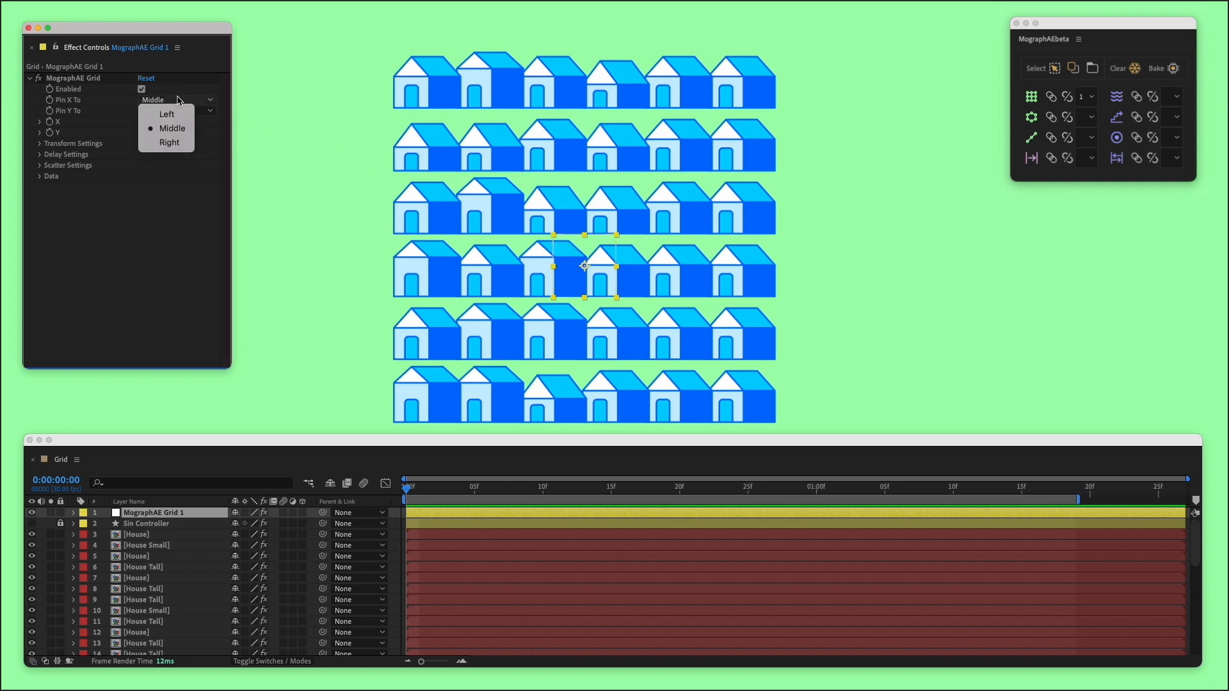
{"action": "left_click", "coordinate": [166, 127]}
{"action": "left_click", "coordinate": [194, 111]}
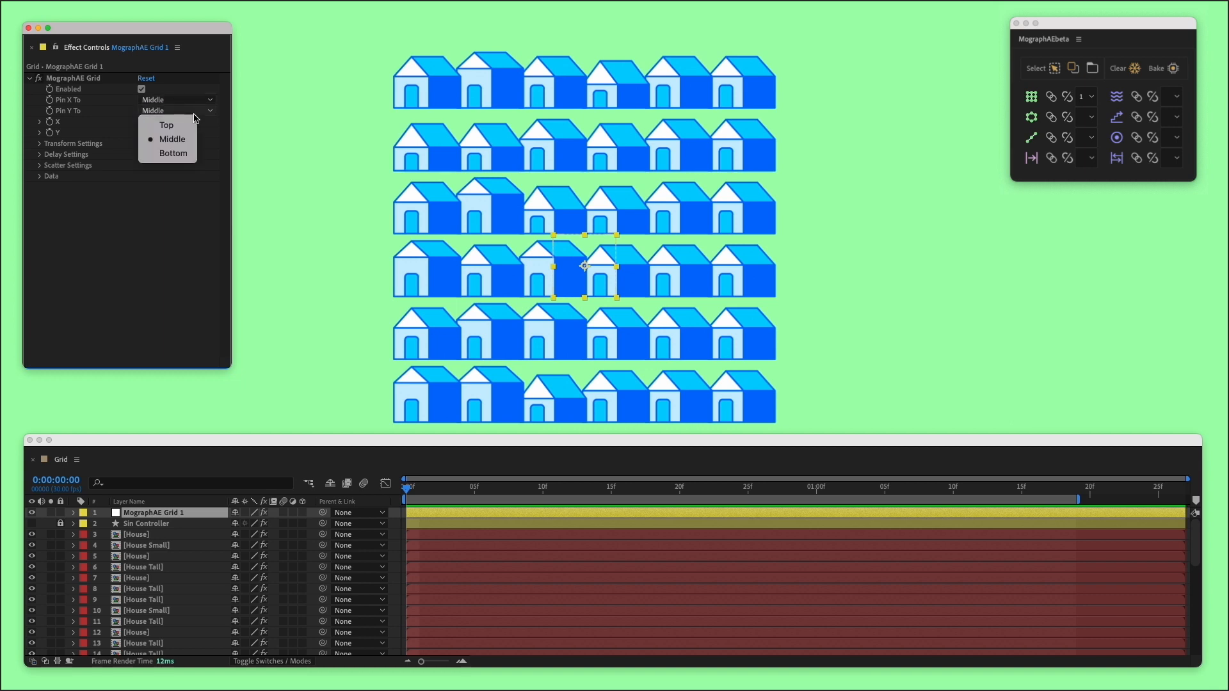
{"action": "left_click", "coordinate": [195, 105]}
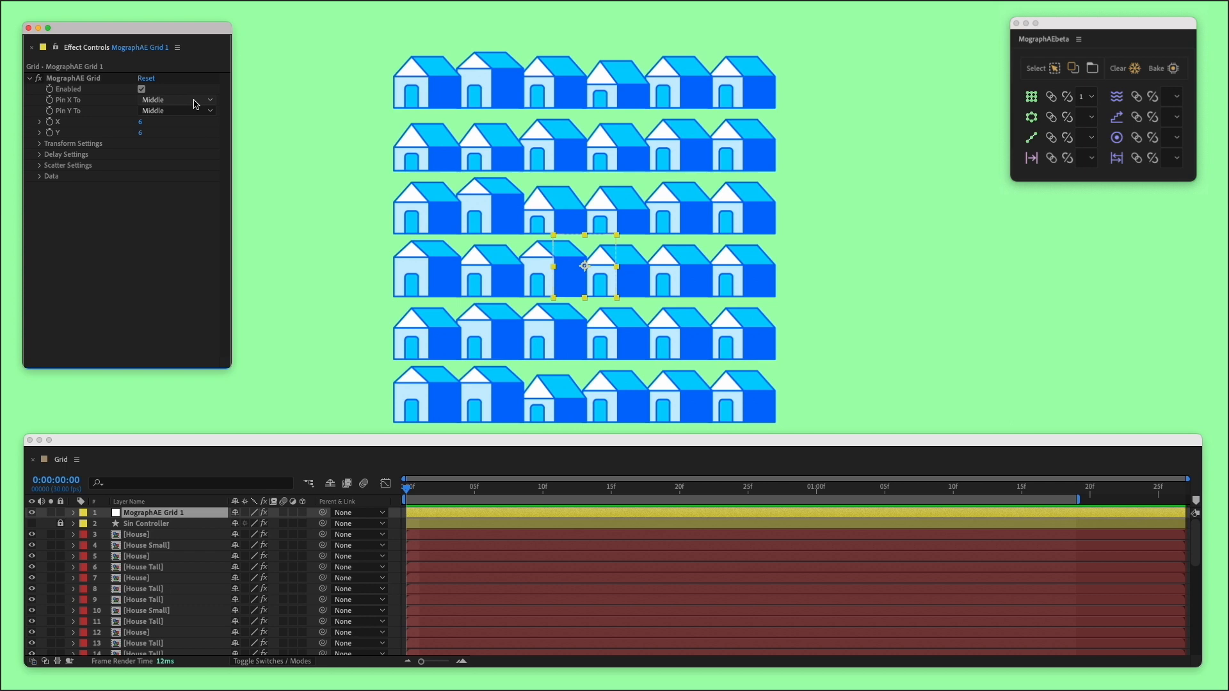
{"action": "left_click", "coordinate": [194, 105]}
{"action": "left_click", "coordinate": [168, 108]}
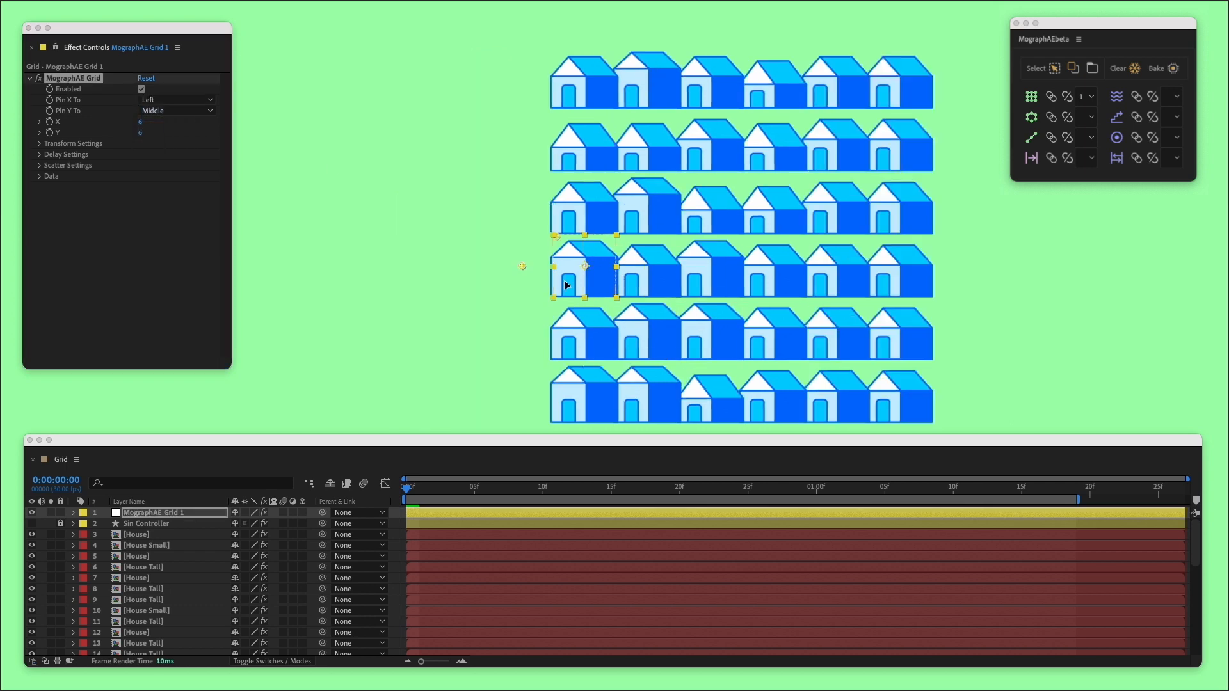
Move the grid controller toward the composition's lower left and set Pin Y To to Bottom
{"action": "left_click_drag", "start_coordinate": [565, 284], "coordinate": [421, 445]}
{"action": "left_click", "coordinate": [186, 111]}
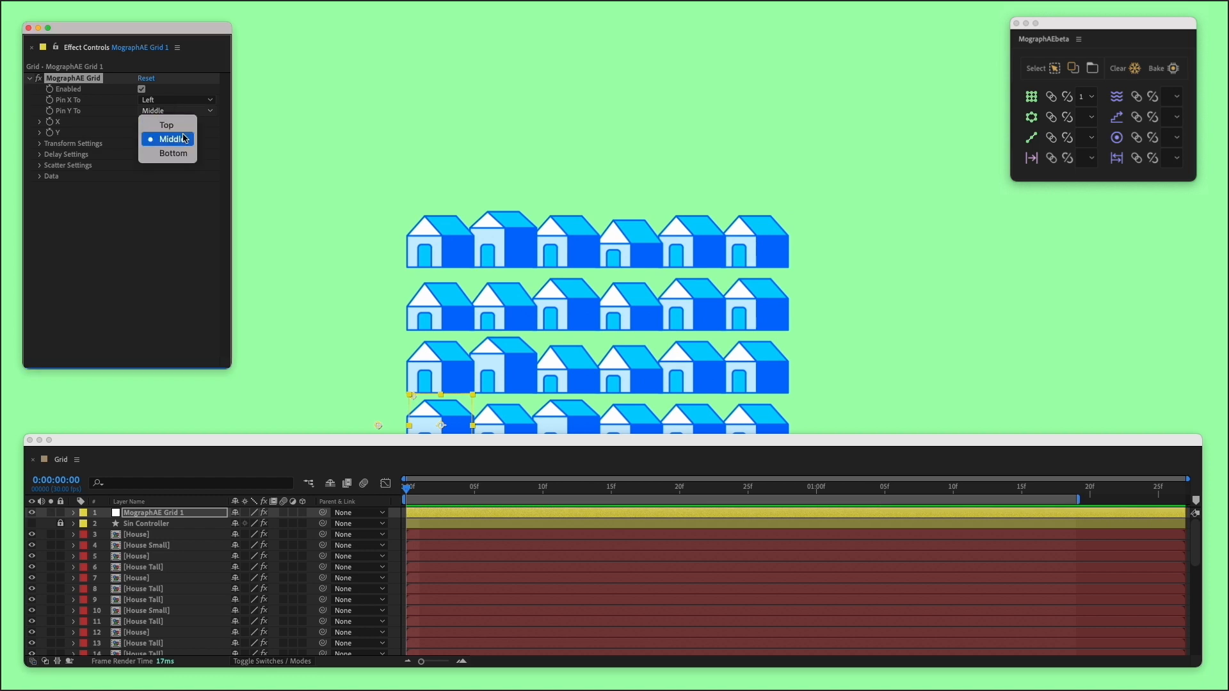
{"action": "left_click", "coordinate": [183, 154]}
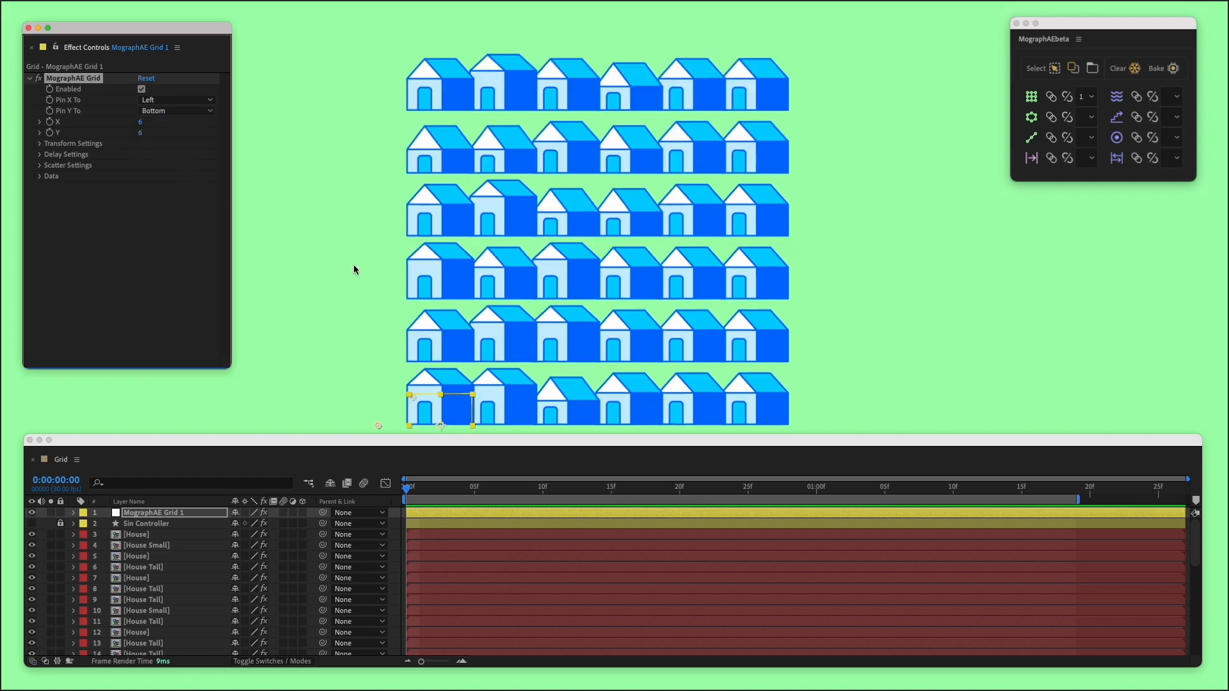
{"action": "left_click_drag", "start_coordinate": [453, 423], "coordinate": [433, 411]}
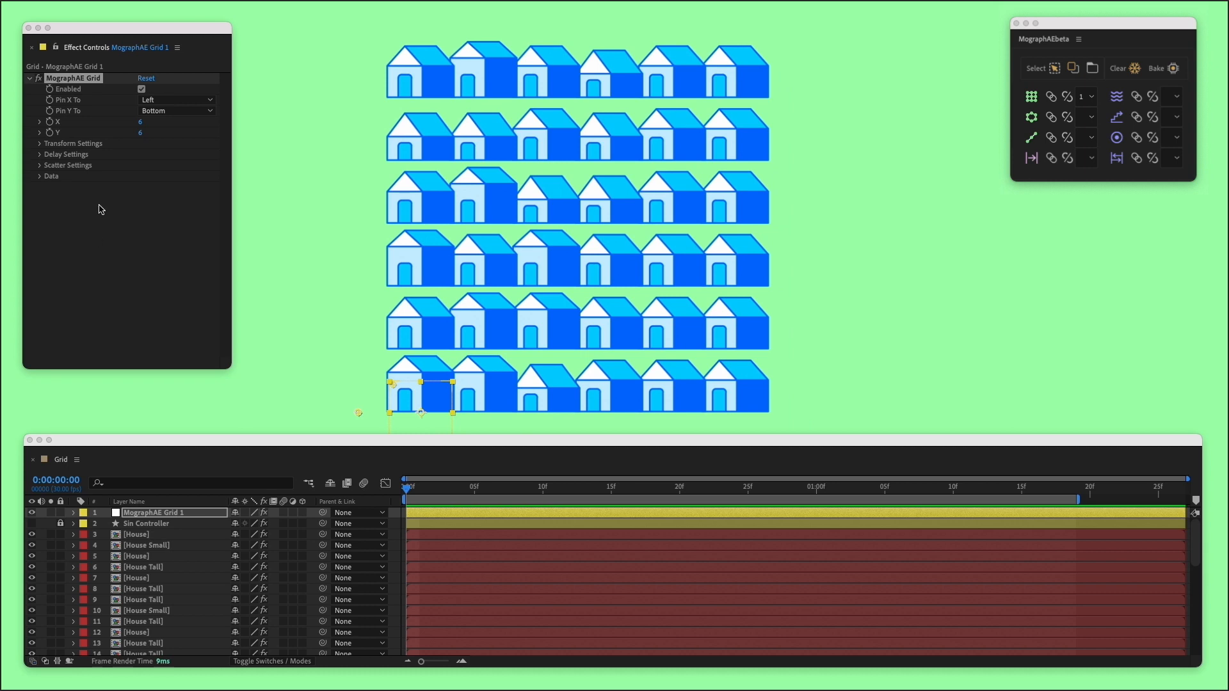
Adjust the X Gap in the grid's transform settings to 114.30
{"action": "left_click", "coordinate": [41, 144]}
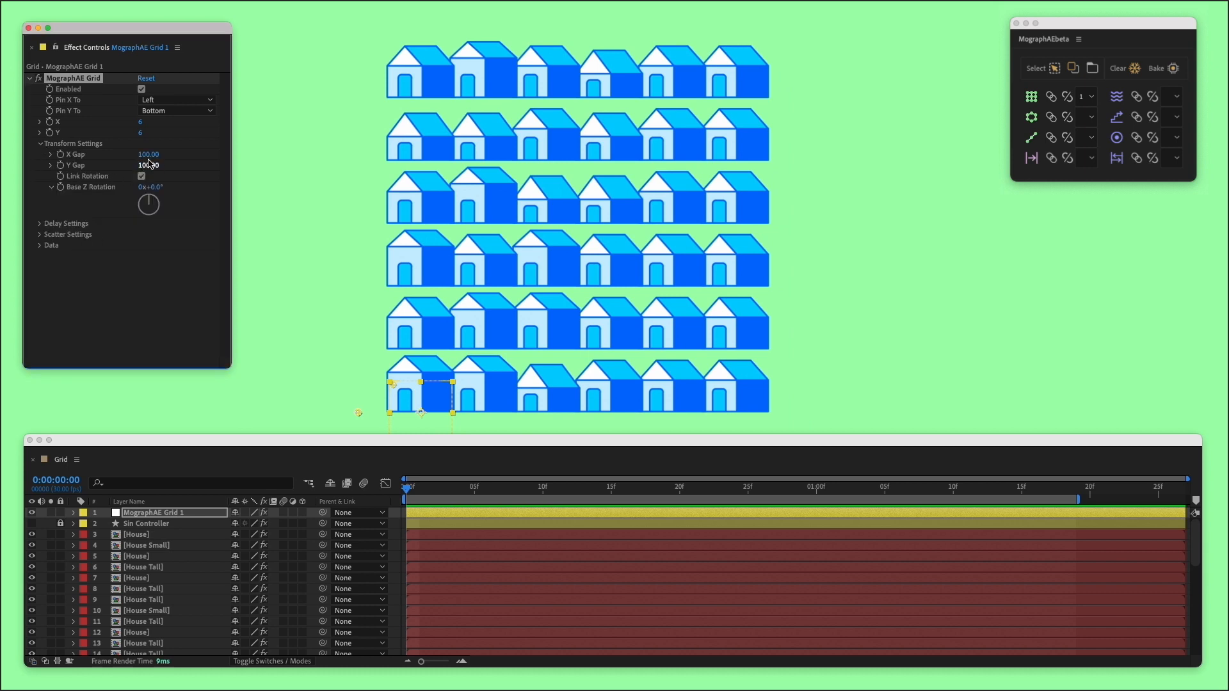
{"action": "mouse_move", "coordinate": [150, 155]}
{"action": "left_mouse_down"}
{"action": "mouse_move", "coordinate": [155, 166]}
{"action": "mouse_move", "coordinate": [143, 155]}
{"action": "left_mouse_up"}
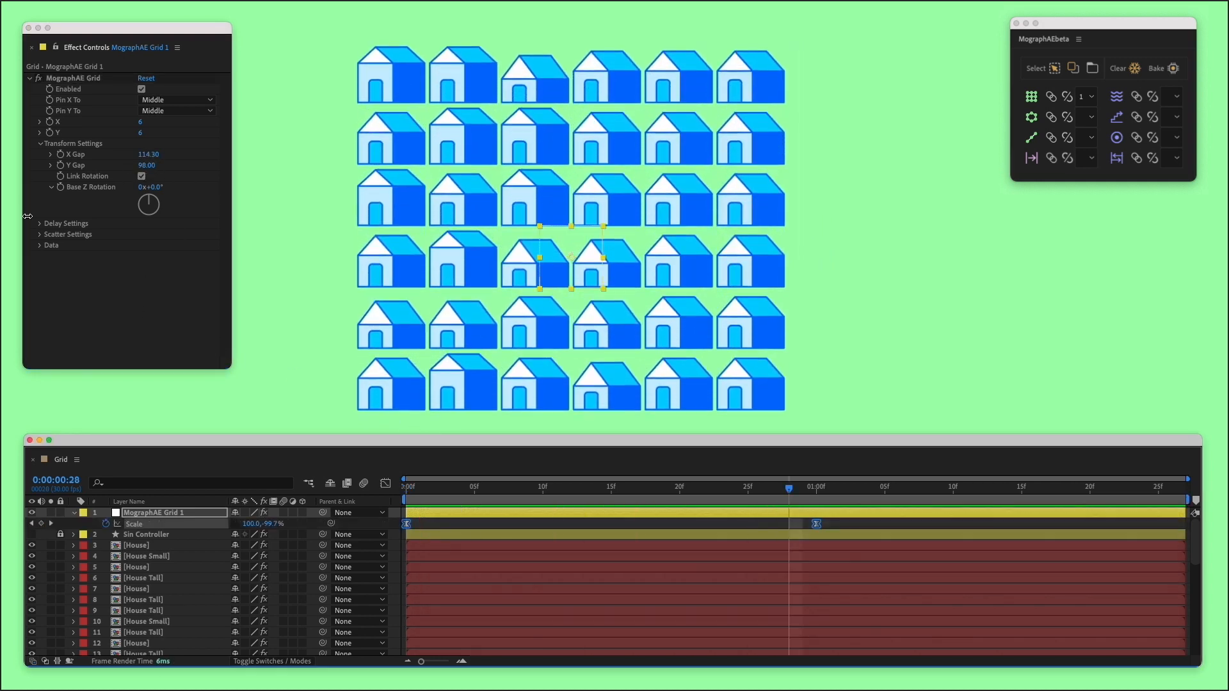
Enable Delay on the house grid and preview the delayed scale animation from the first frame
{"action": "left_click", "coordinate": [40, 223]}
{"action": "left_click", "coordinate": [142, 235]}
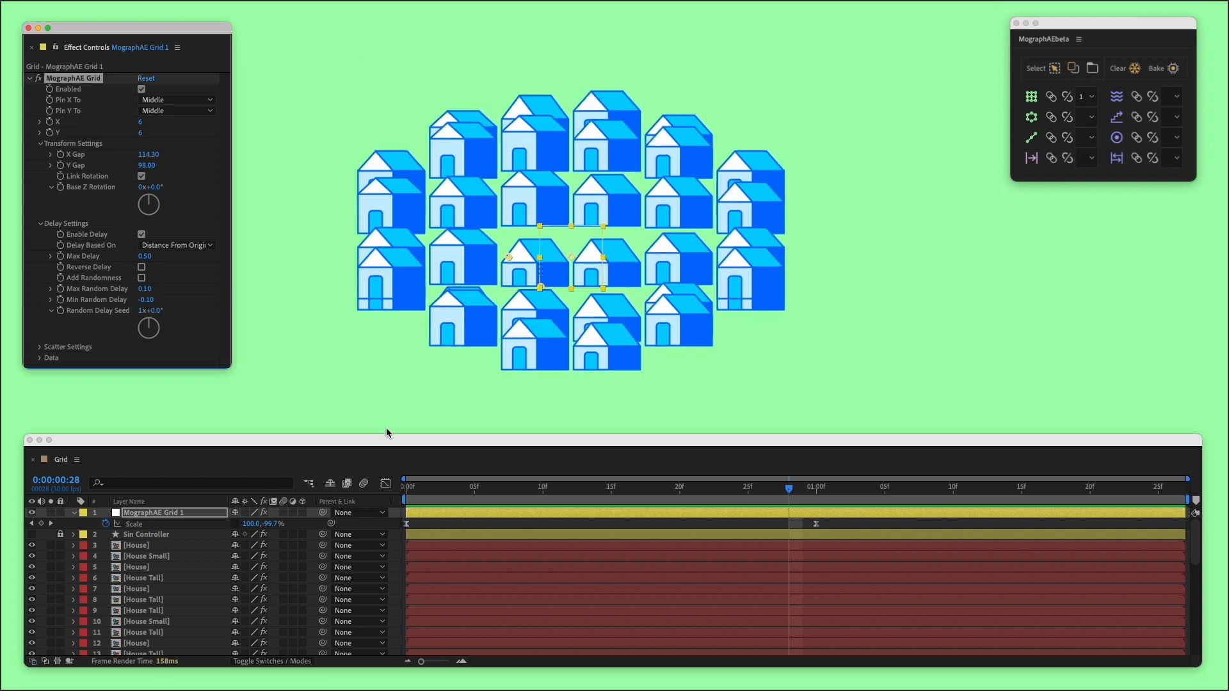
{"action": "left_click_drag", "start_coordinate": [689, 499], "coordinate": [341, 485]}
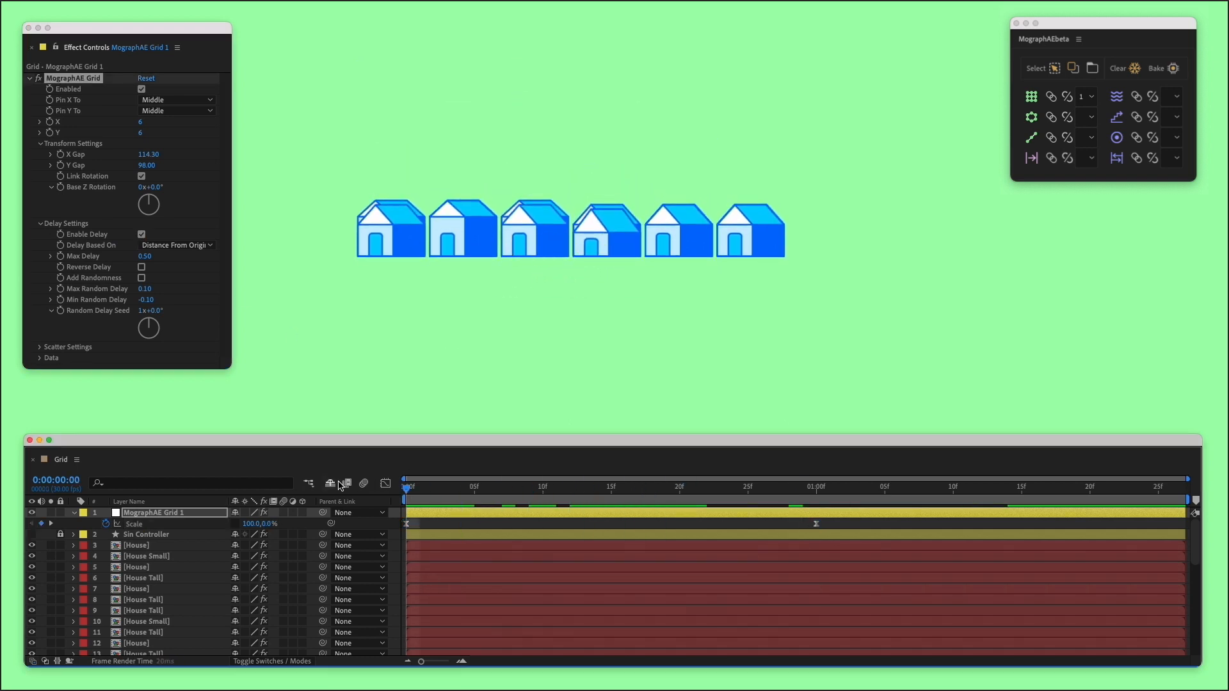
{"action": "key", "text": "space"}
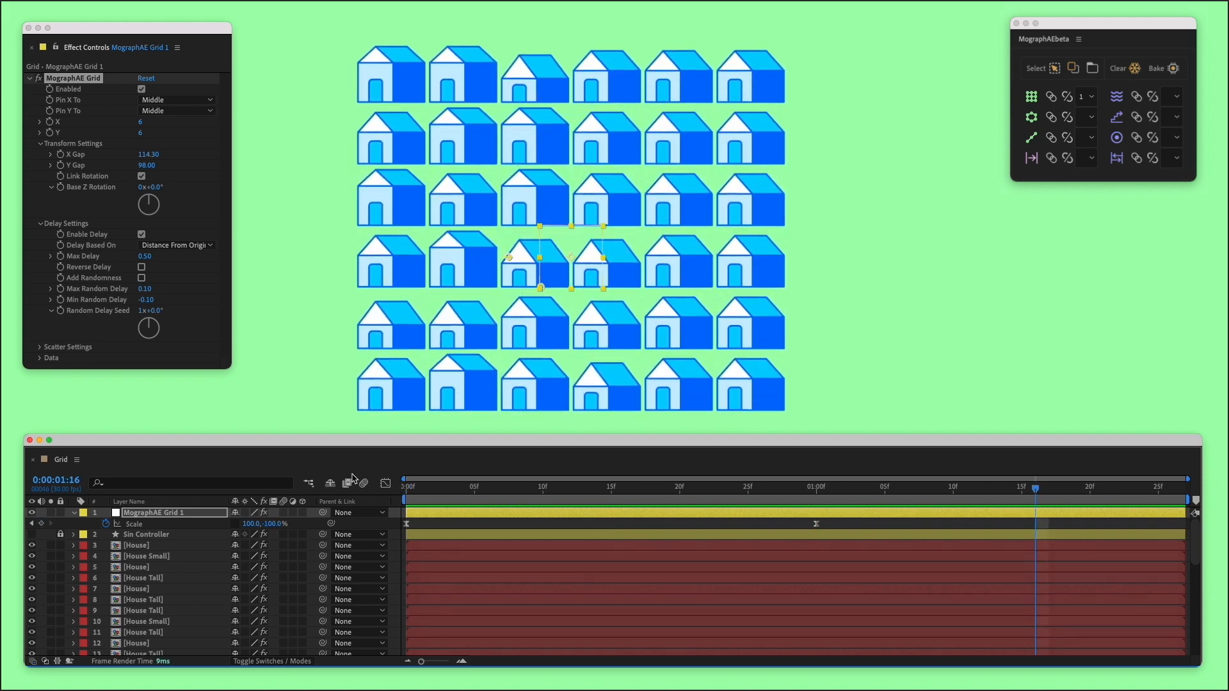
Collapse the grid controller's Transform Settings, keeping its Delay Settings expanded
{"action": "left_click", "coordinate": [41, 144]}
{"action": "left_click", "coordinate": [36, 276]}
{"action": "left_click", "coordinate": [36, 276]}
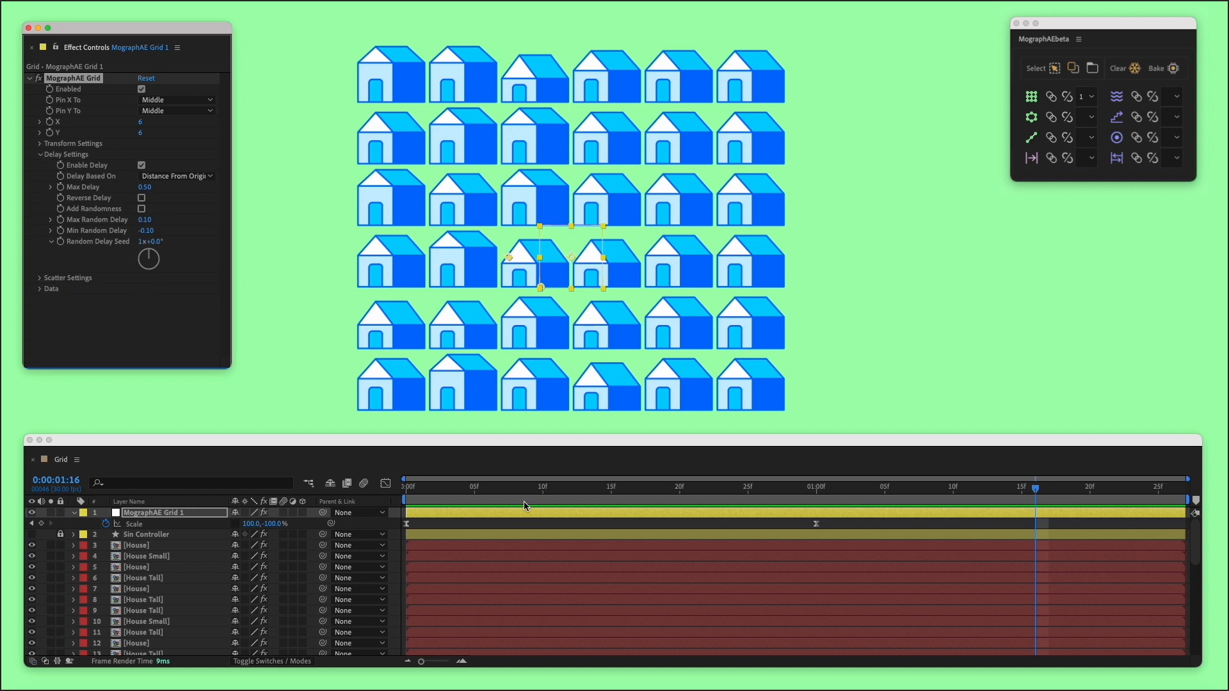
Preview the house grid's delayed scale animation from the first frame
{"action": "left_click_drag", "start_coordinate": [523, 505], "coordinate": [399, 498]}
{"action": "key", "text": "space"}
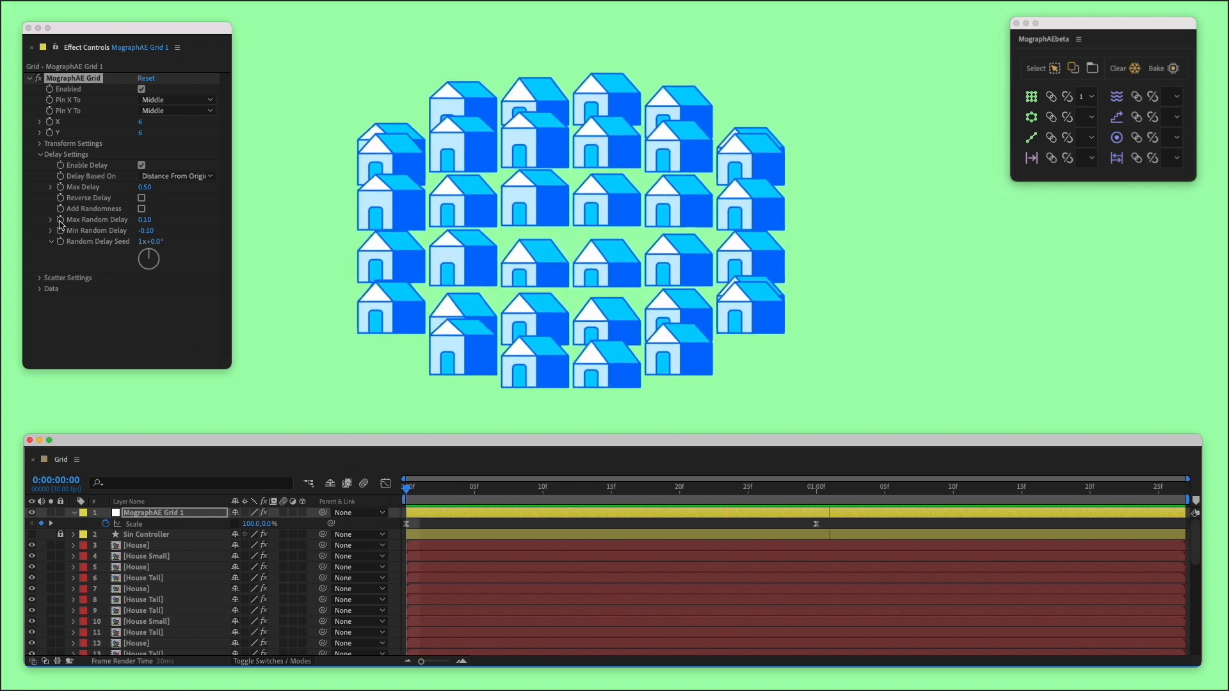
{"action": "key", "text": "space"}
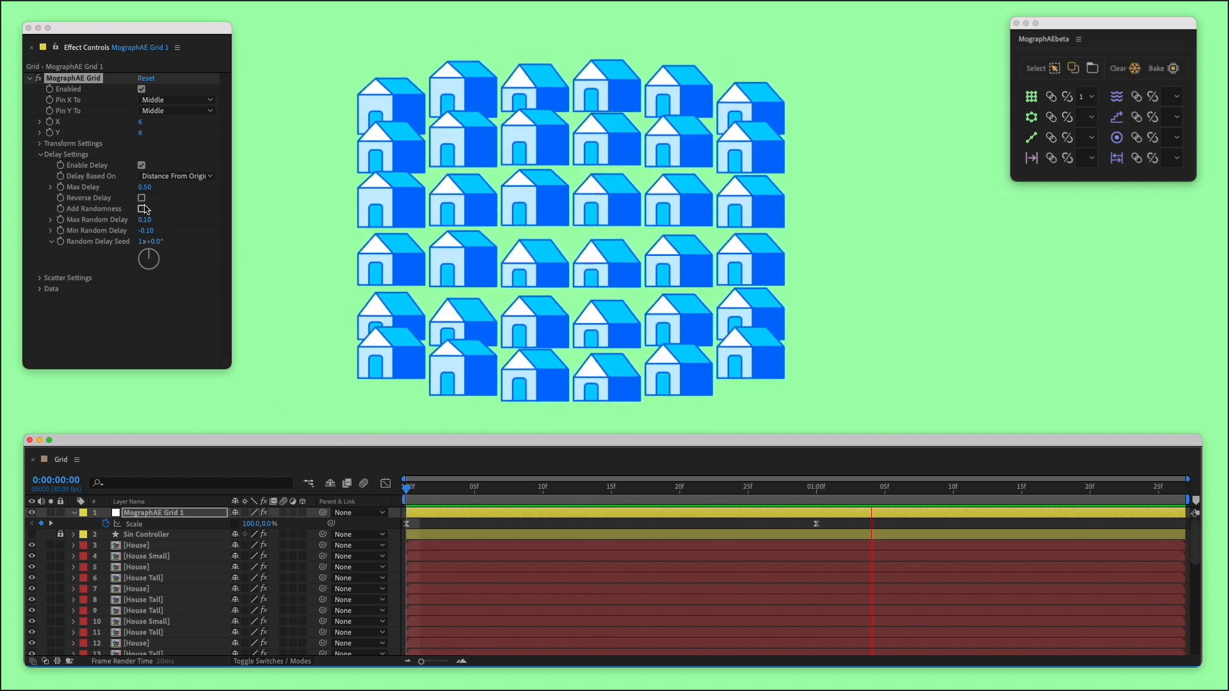
{"action": "key", "text": "space"}
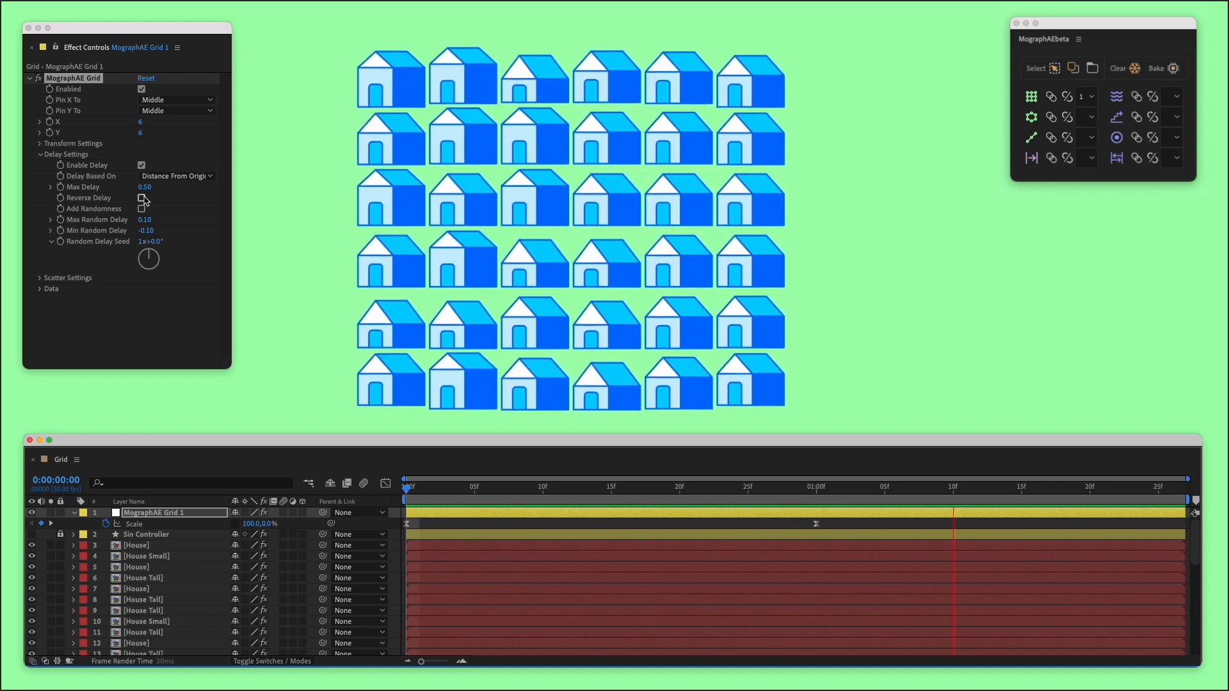
Enable Reverse Delay on the house grid and preview the animation from the first frame
{"action": "left_click", "coordinate": [142, 198]}
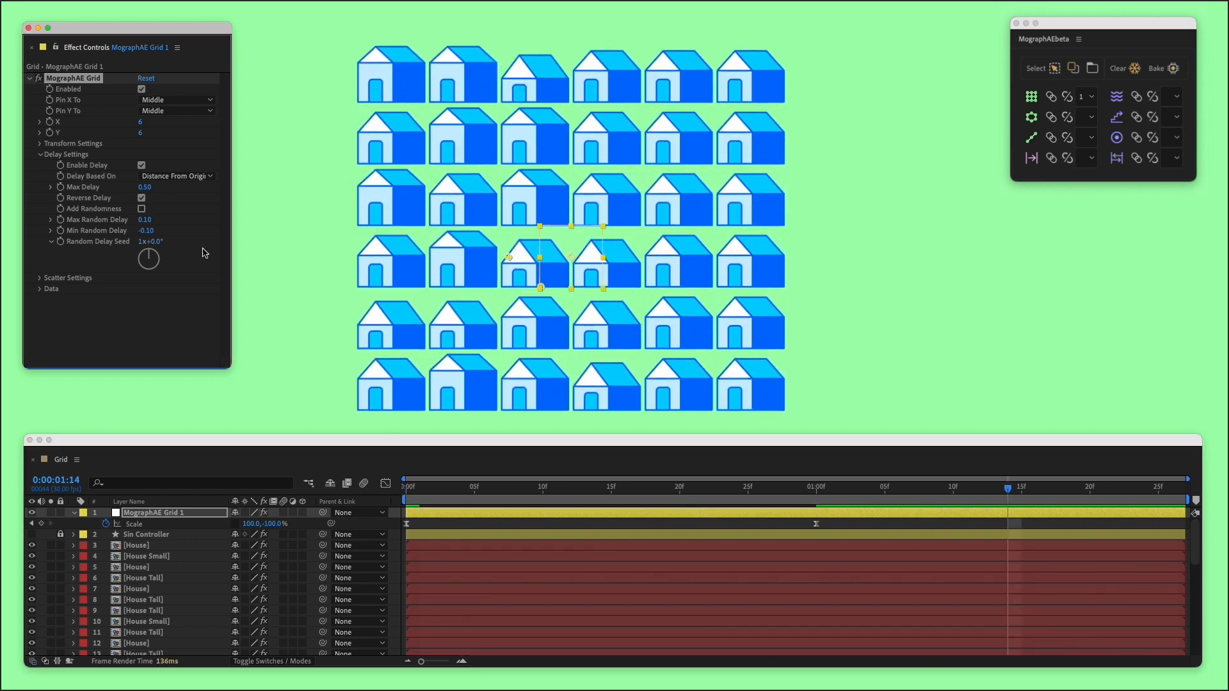
{"action": "left_click_drag", "start_coordinate": [736, 484], "coordinate": [353, 465]}
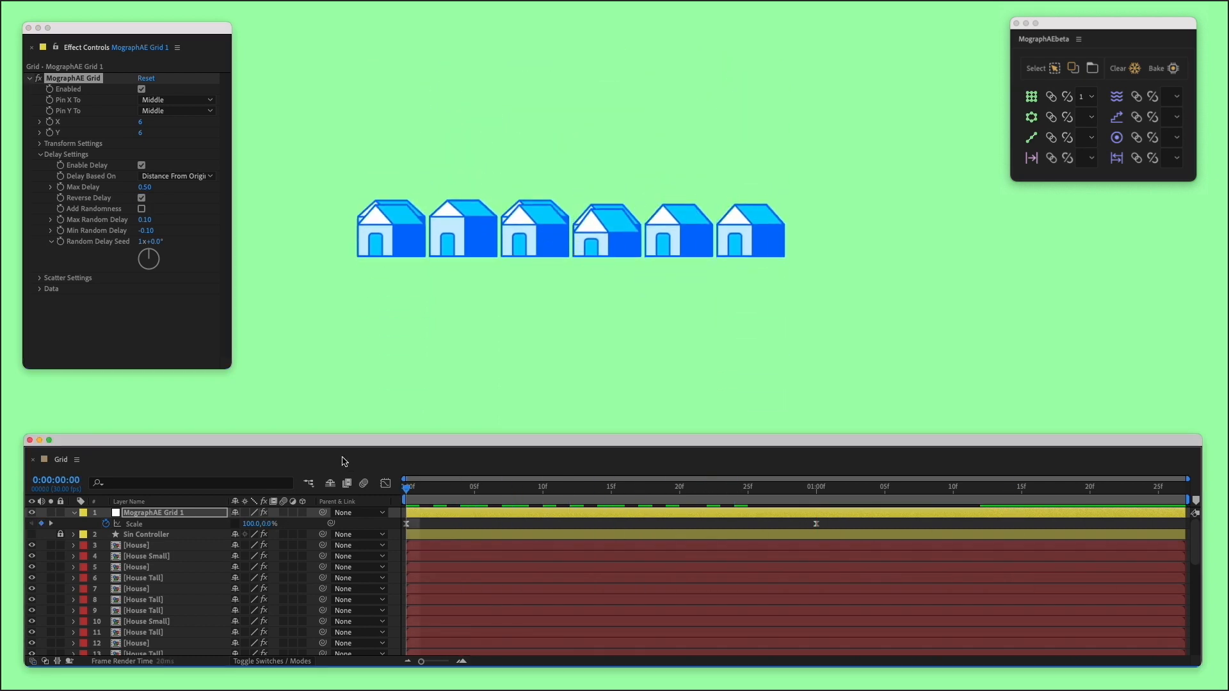
{"action": "key", "text": "space"}
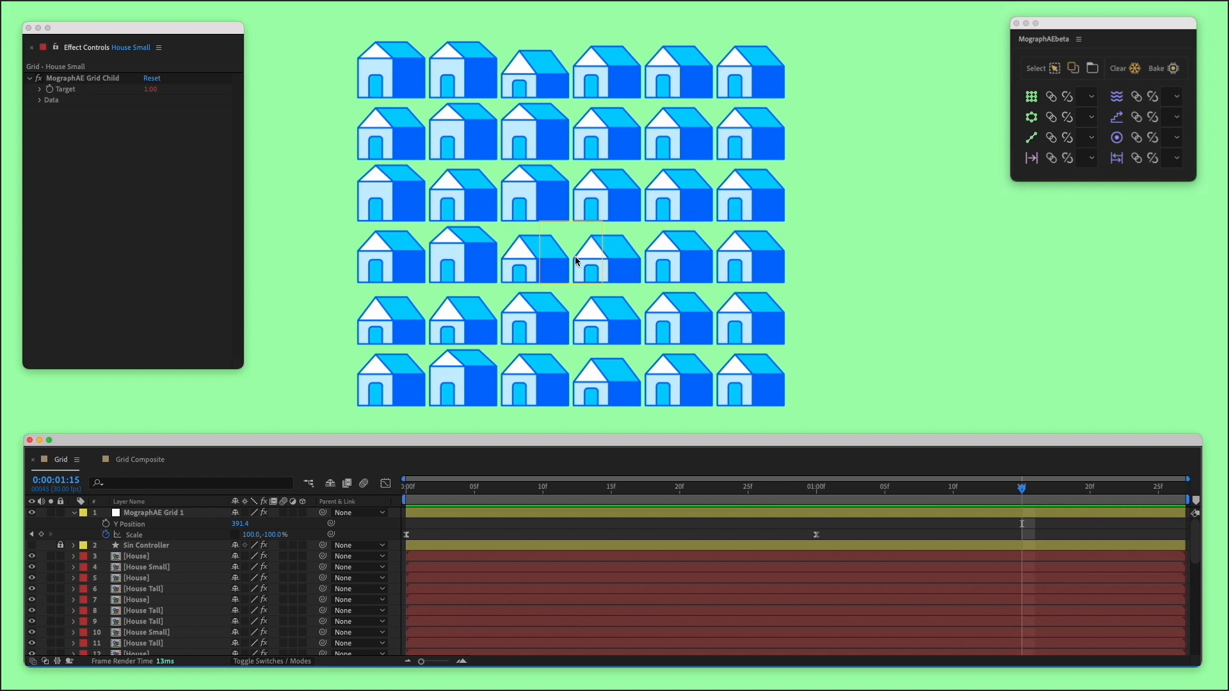
Move the grid controller down to a Y Position of about 645, set Pin Y To to Top and preview from the first frame
{"action": "left_click_drag", "start_coordinate": [577, 261], "coordinate": [565, 419]}
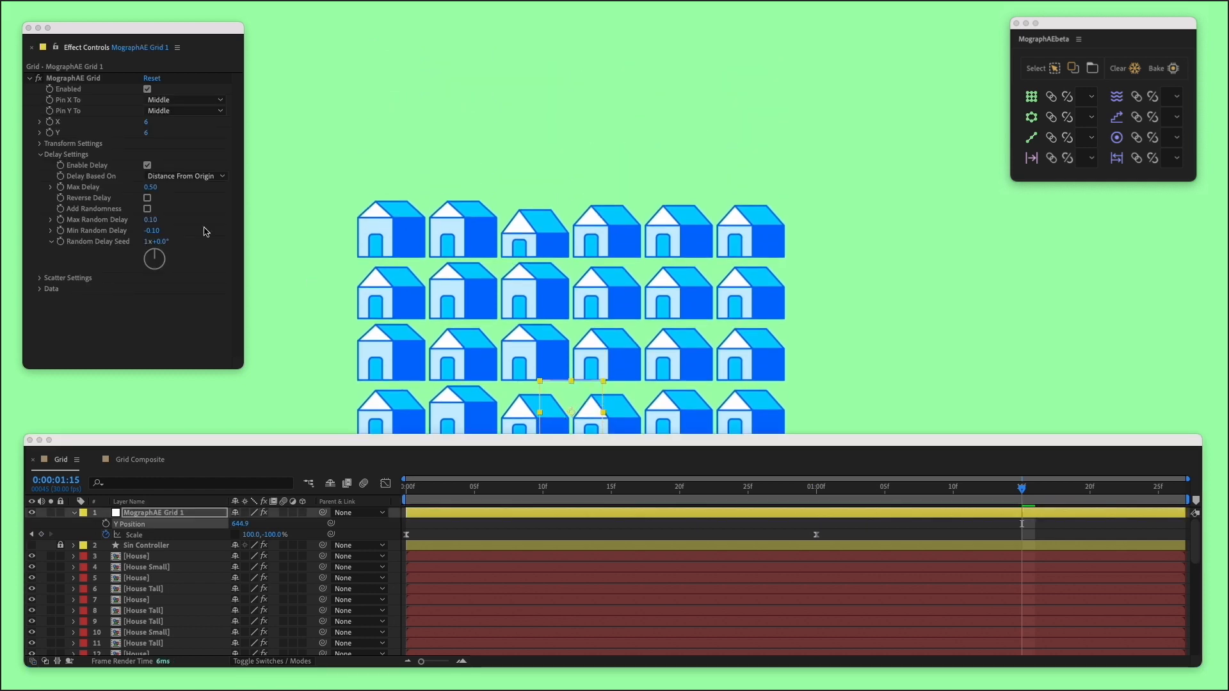
{"action": "left_click", "coordinate": [166, 110]}
{"action": "left_click", "coordinate": [162, 121]}
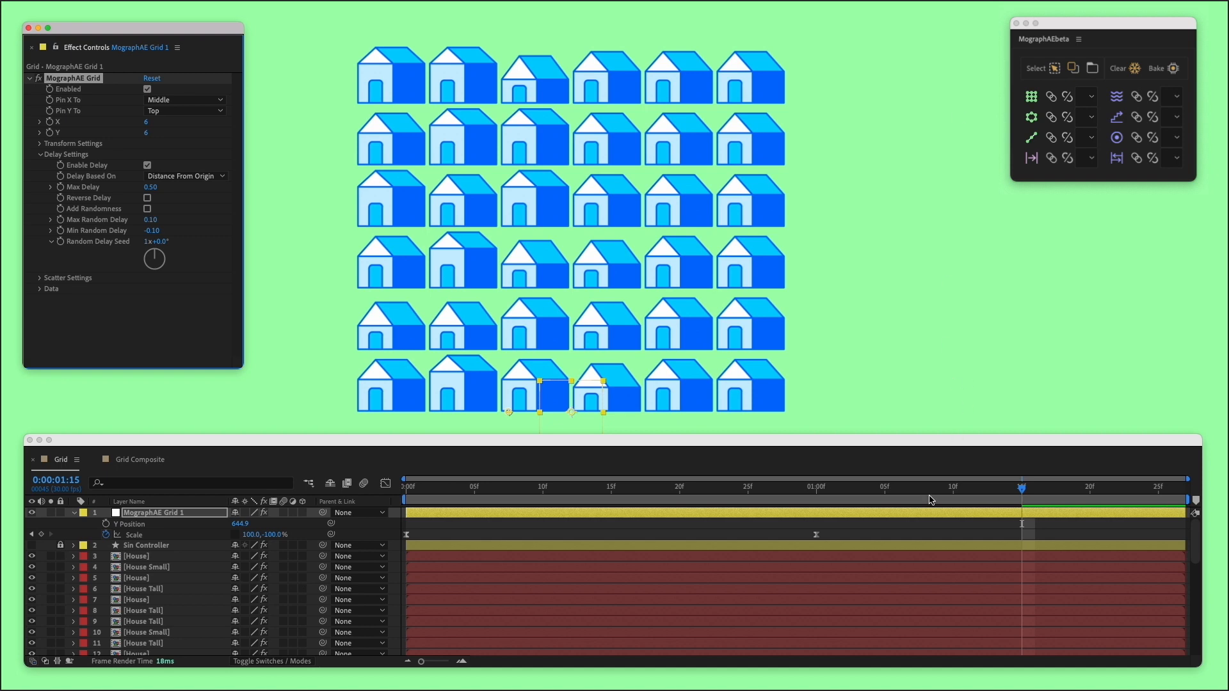
{"action": "left_click_drag", "start_coordinate": [842, 490], "coordinate": [427, 490]}
{"action": "key", "text": "space"}
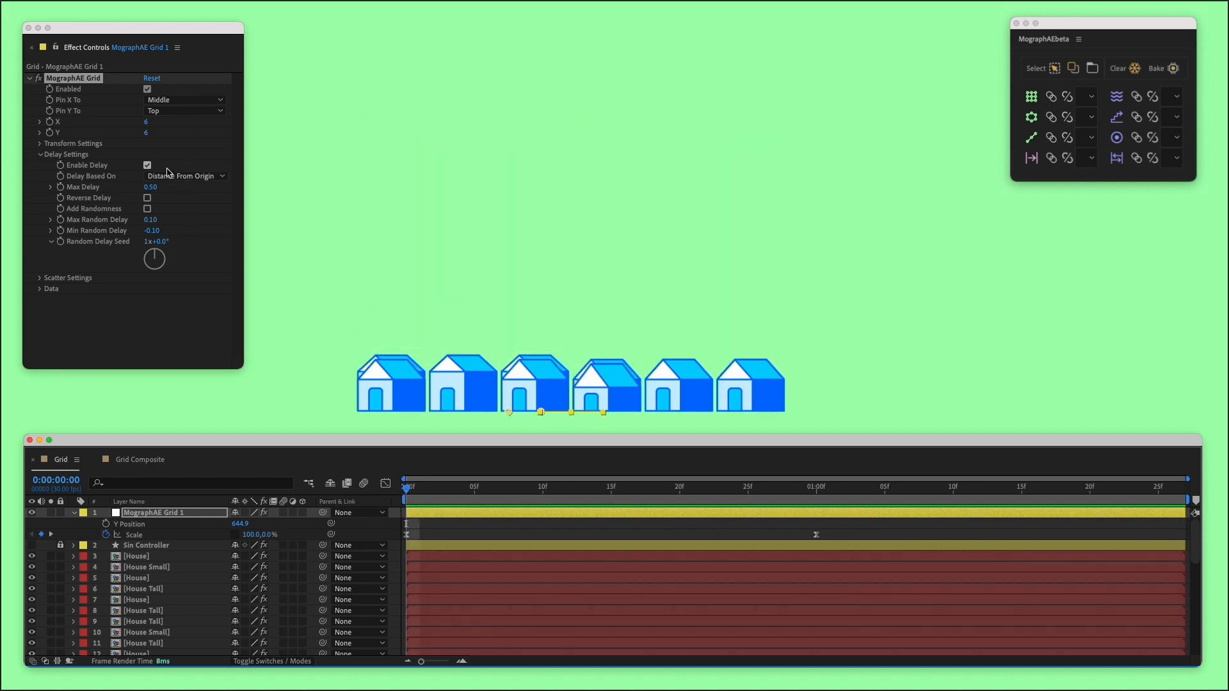
Set the grid's Delay Based On to Distance Along X Axis and preview the animation
{"action": "left_click", "coordinate": [167, 173]}
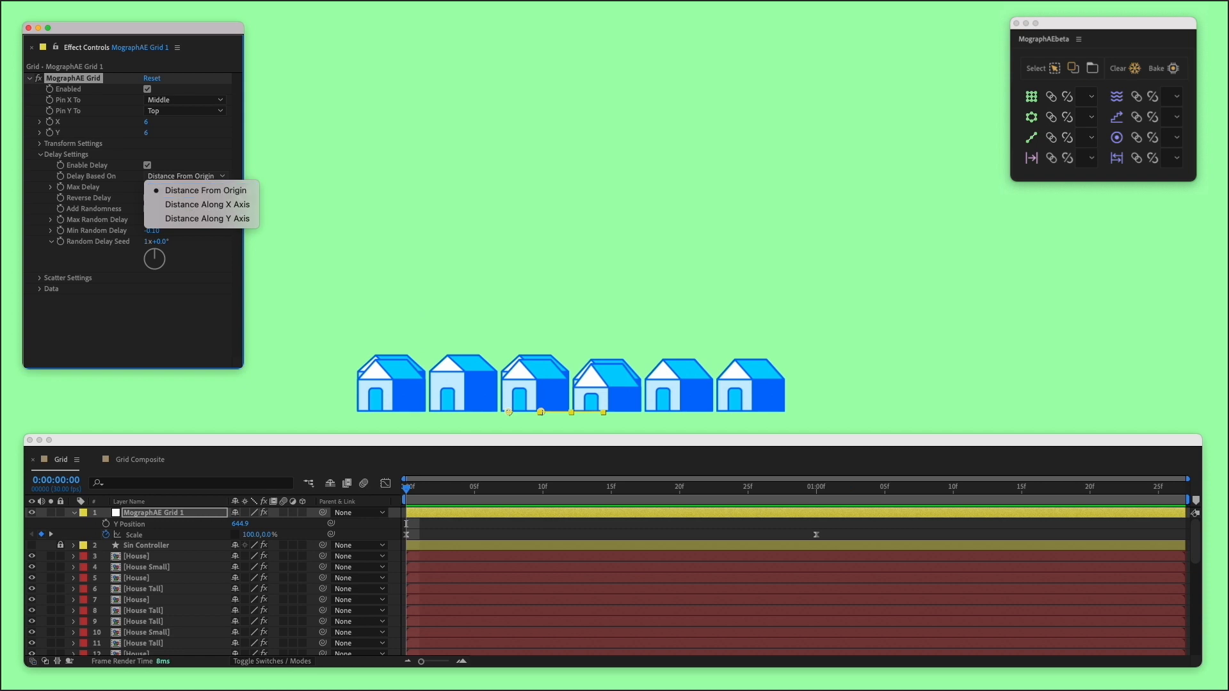
{"action": "left_click", "coordinate": [190, 204]}
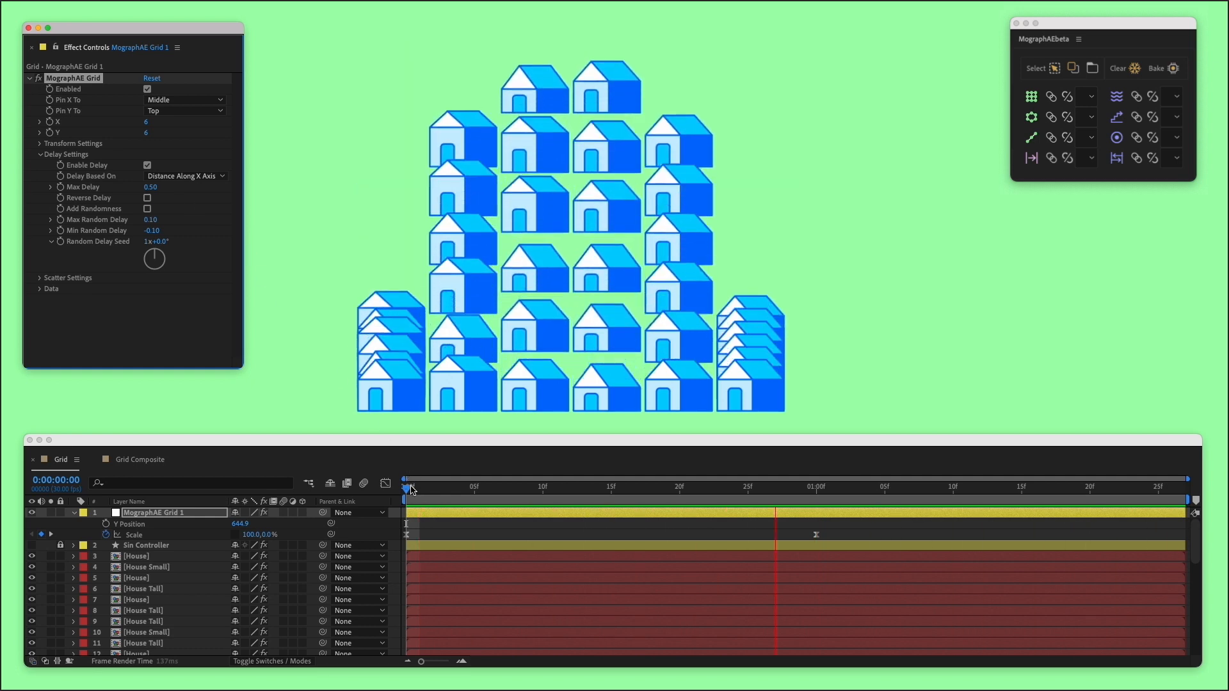
{"action": "left_click", "coordinate": [416, 485]}
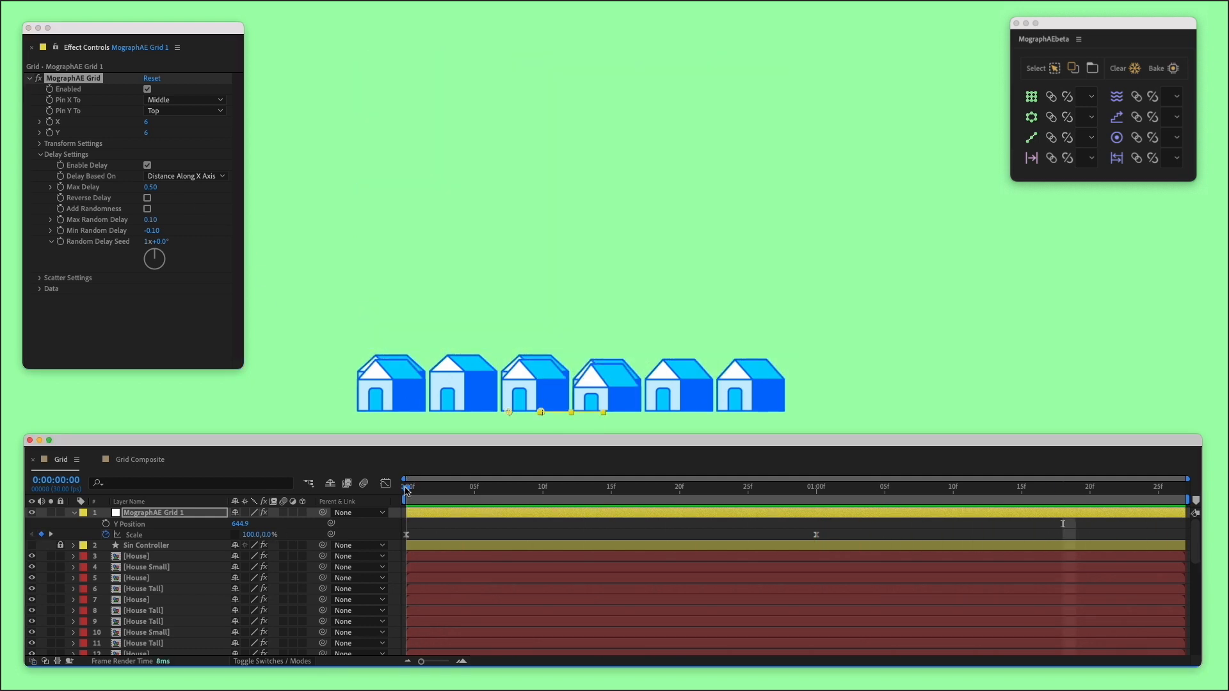
Set the grid's Delay Based On to Distance Along Y Axis and preview the animation from the first frame
{"action": "left_click", "coordinate": [200, 184]}
{"action": "left_click", "coordinate": [200, 219]}
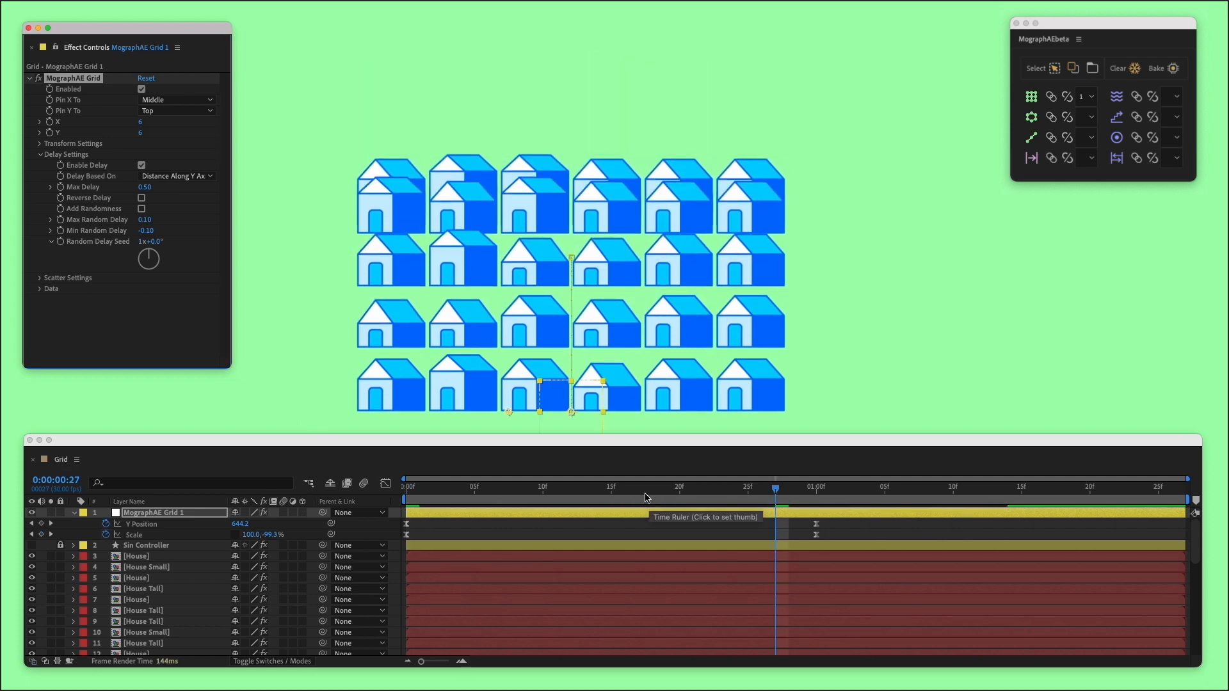
{"action": "left_click_drag", "start_coordinate": [645, 494], "coordinate": [366, 491]}
{"action": "key", "text": "space"}
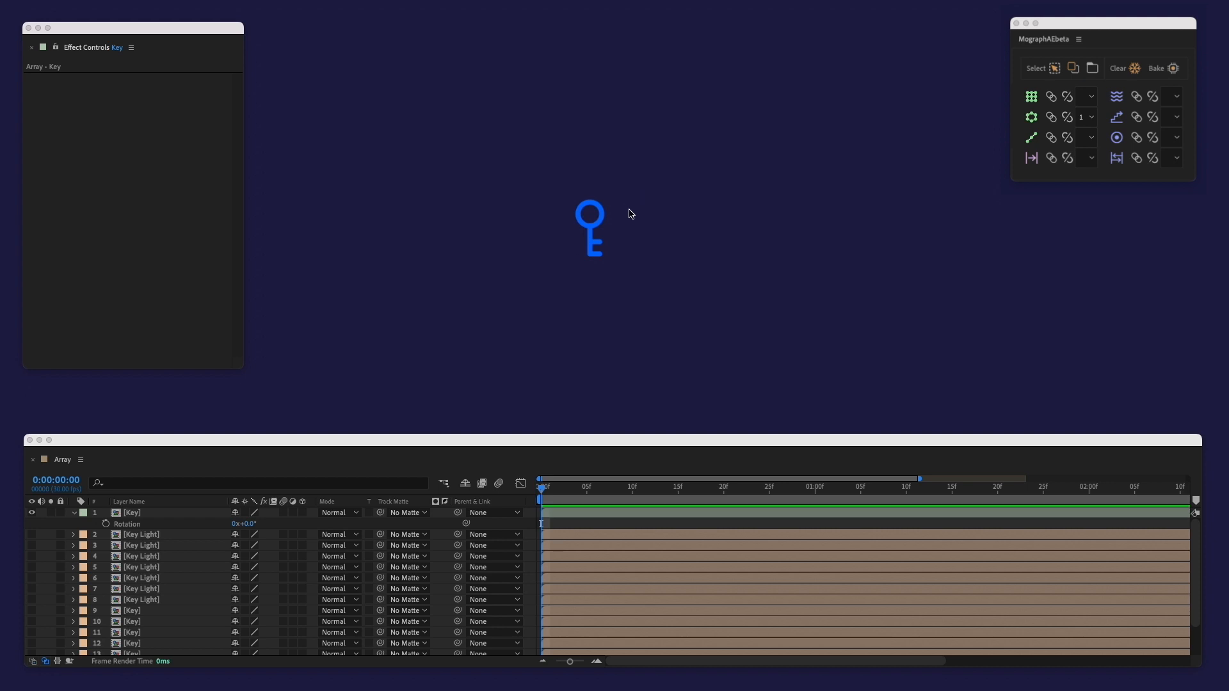
Create a MographAE array from the single blue key and select the array's controller
{"action": "left_click", "coordinate": [597, 246]}
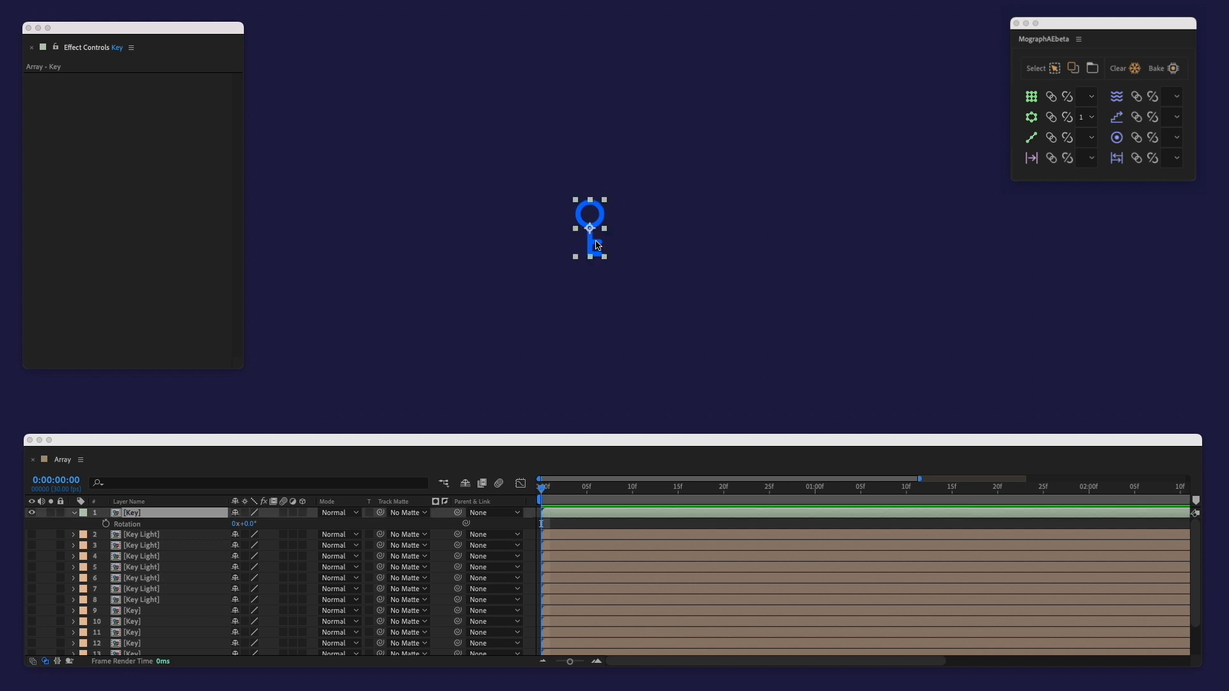
{"action": "left_click", "coordinate": [1025, 121]}
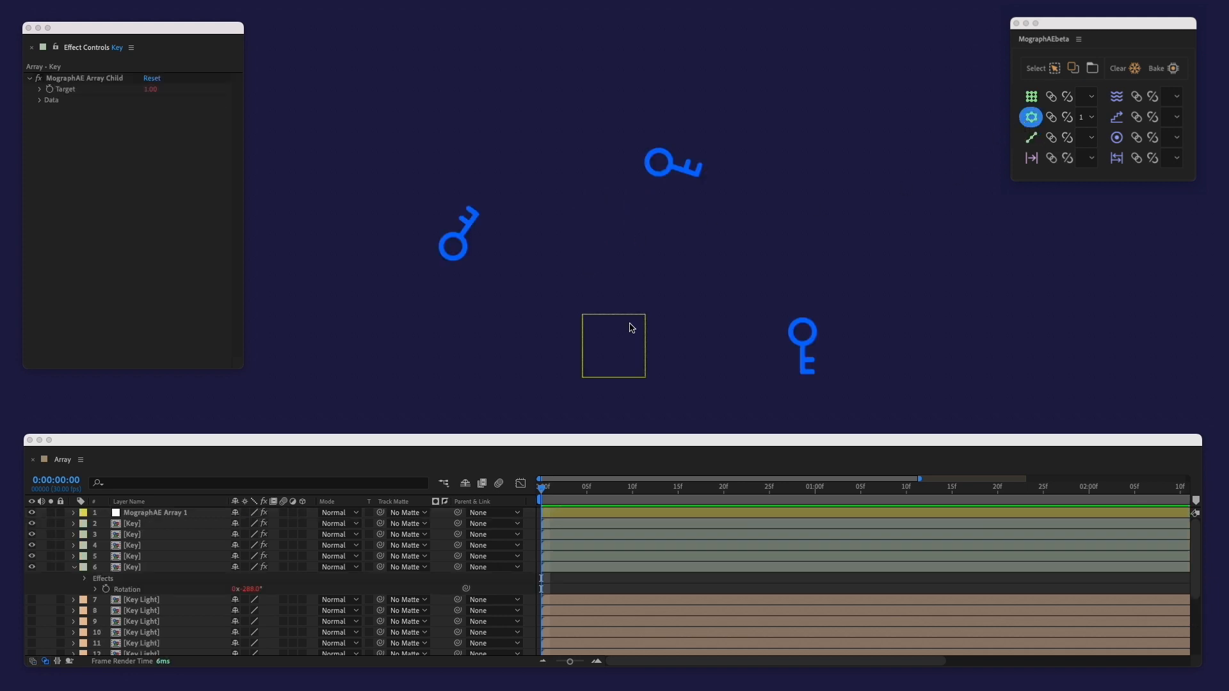
{"action": "left_click", "coordinate": [582, 366]}
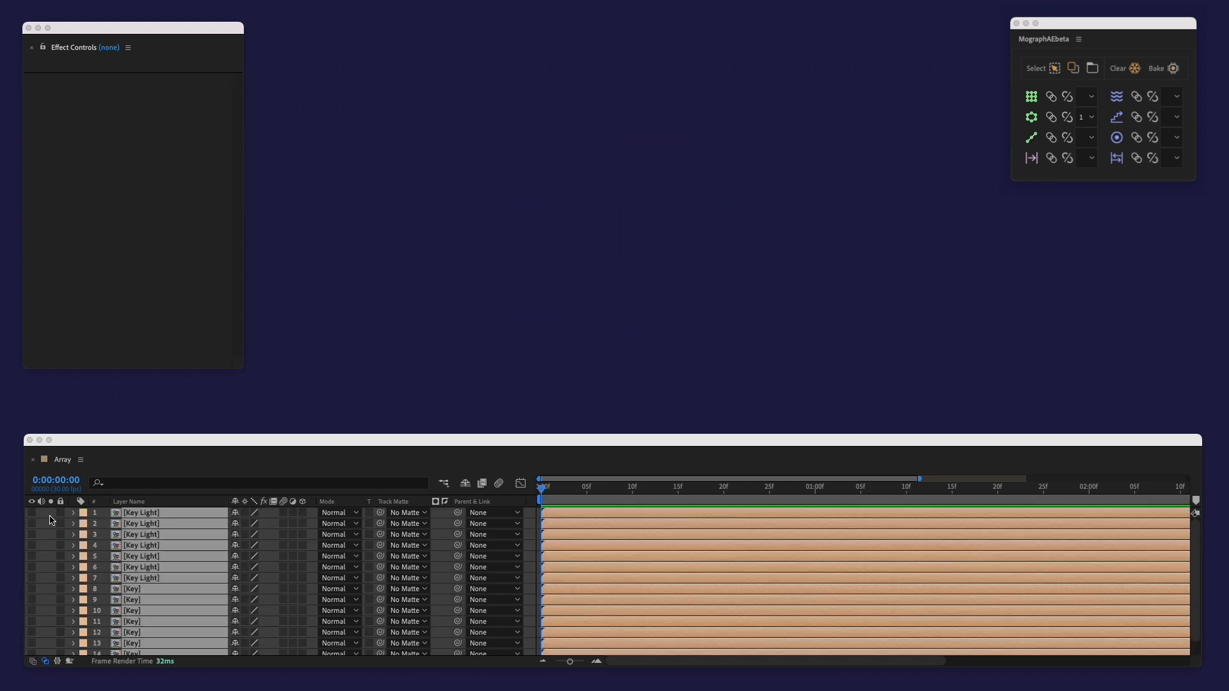
Show all selected Key and Key Light layers, link them to a new array, and move its controller up inside the ring
{"action": "left_click", "coordinate": [32, 513]}
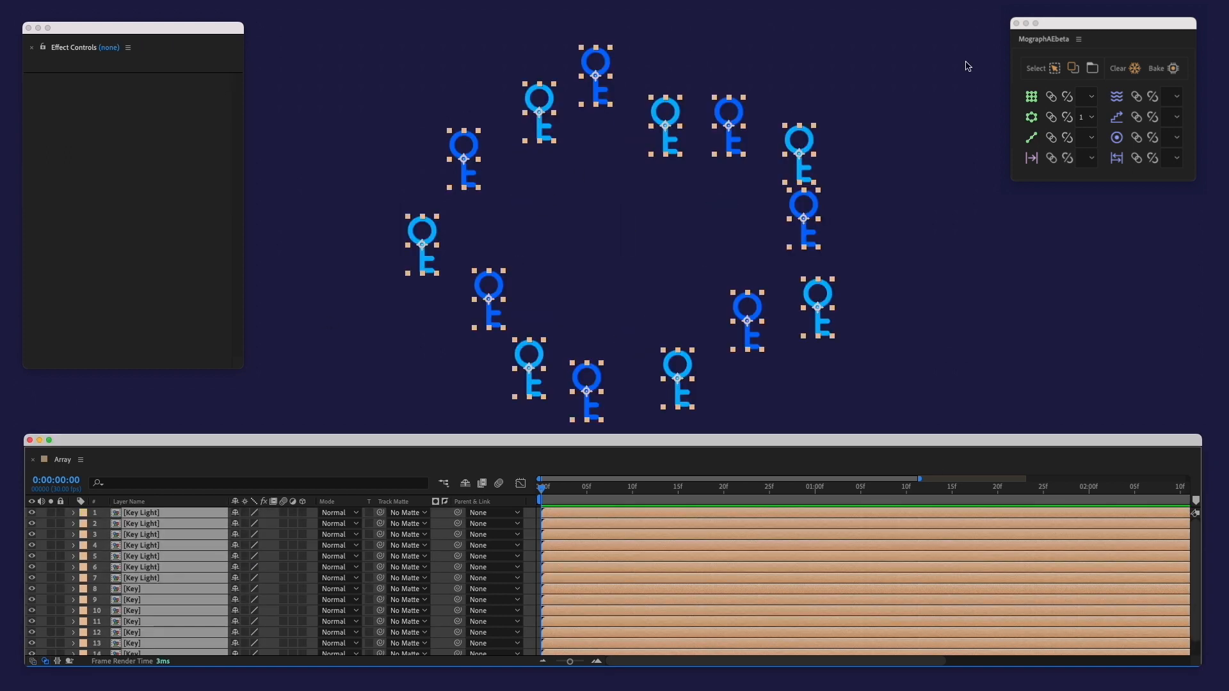
{"action": "left_click", "coordinate": [1050, 117]}
{"action": "left_click_drag", "start_coordinate": [609, 340], "coordinate": [609, 230]}
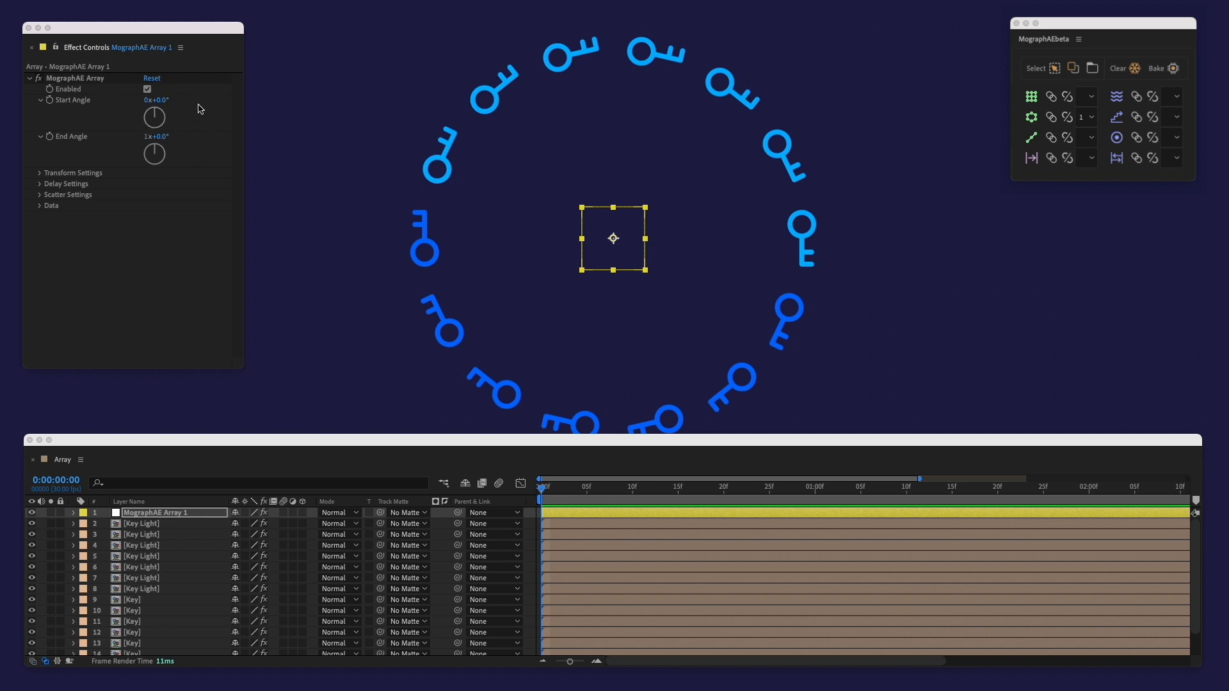
{"action": "left_click_drag", "start_coordinate": [163, 102], "coordinate": [119, 149]}
{"action": "key", "text": "super+z"}
{"action": "key", "text": "super+z"}
Set the array's Radius to 146 and Base Z Rotation to 90° in its Transform Settings
{"action": "left_click", "coordinate": [40, 173]}
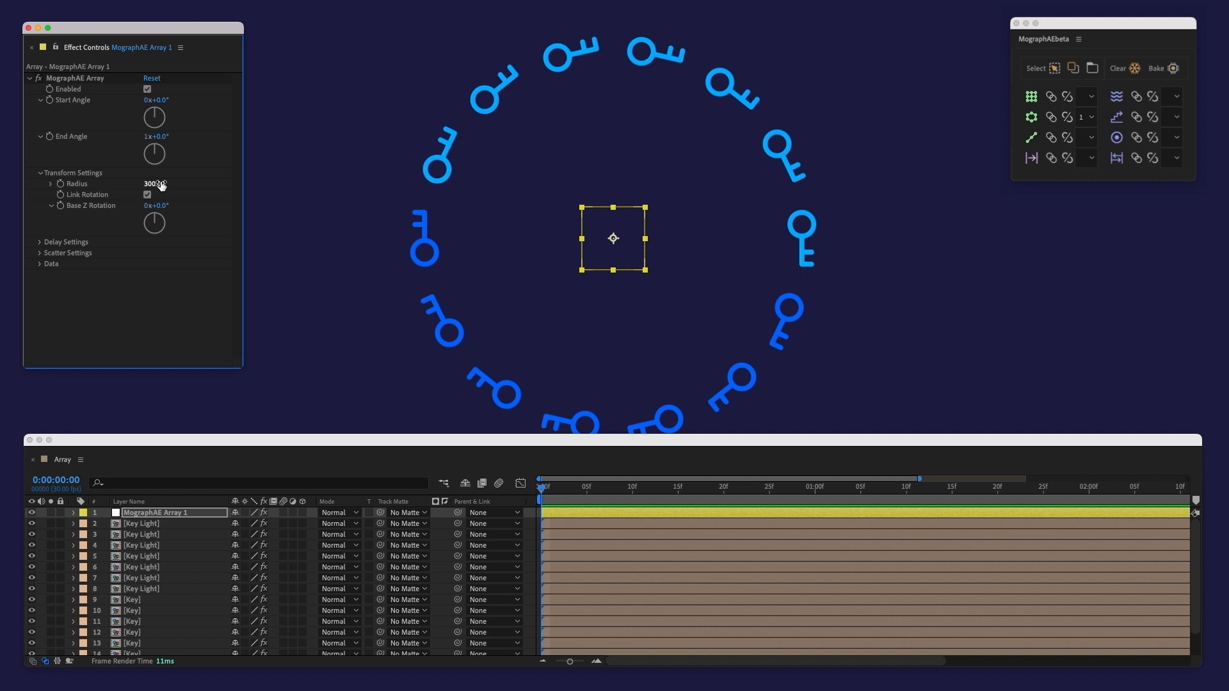
{"action": "left_click_drag", "start_coordinate": [157, 183], "coordinate": [70, 184]}
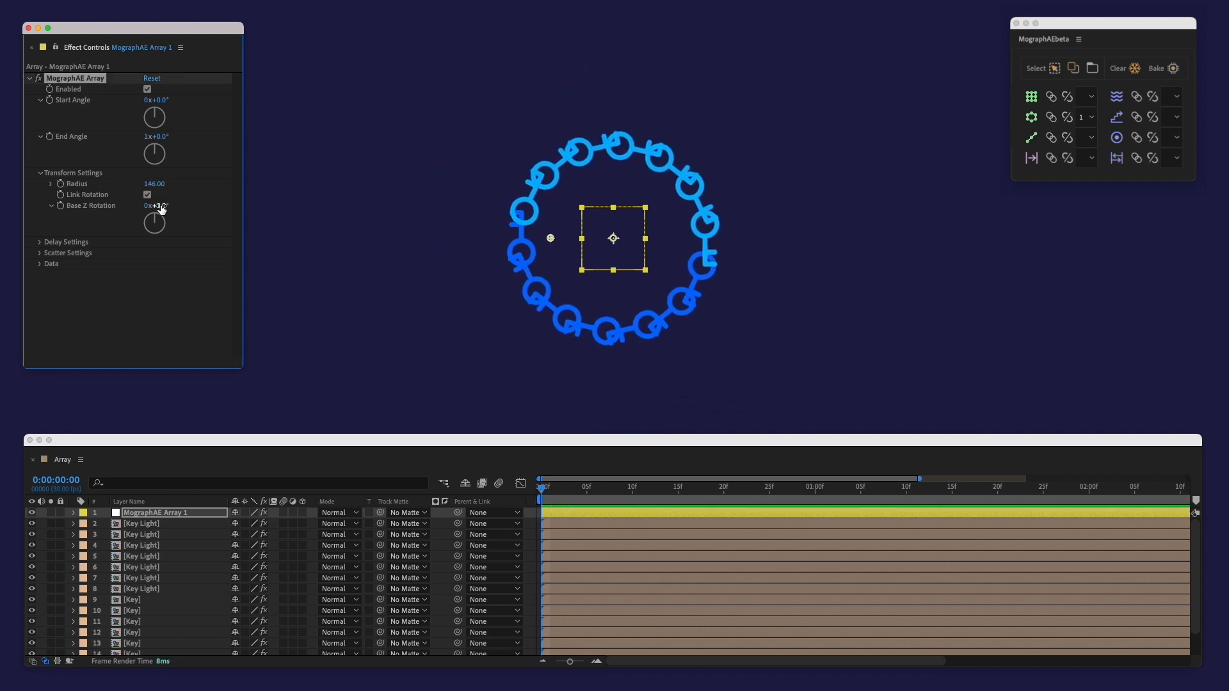
{"action": "type", "text": "90"}
{"action": "key", "text": "Return"}
{"action": "left_click", "coordinate": [40, 174]}
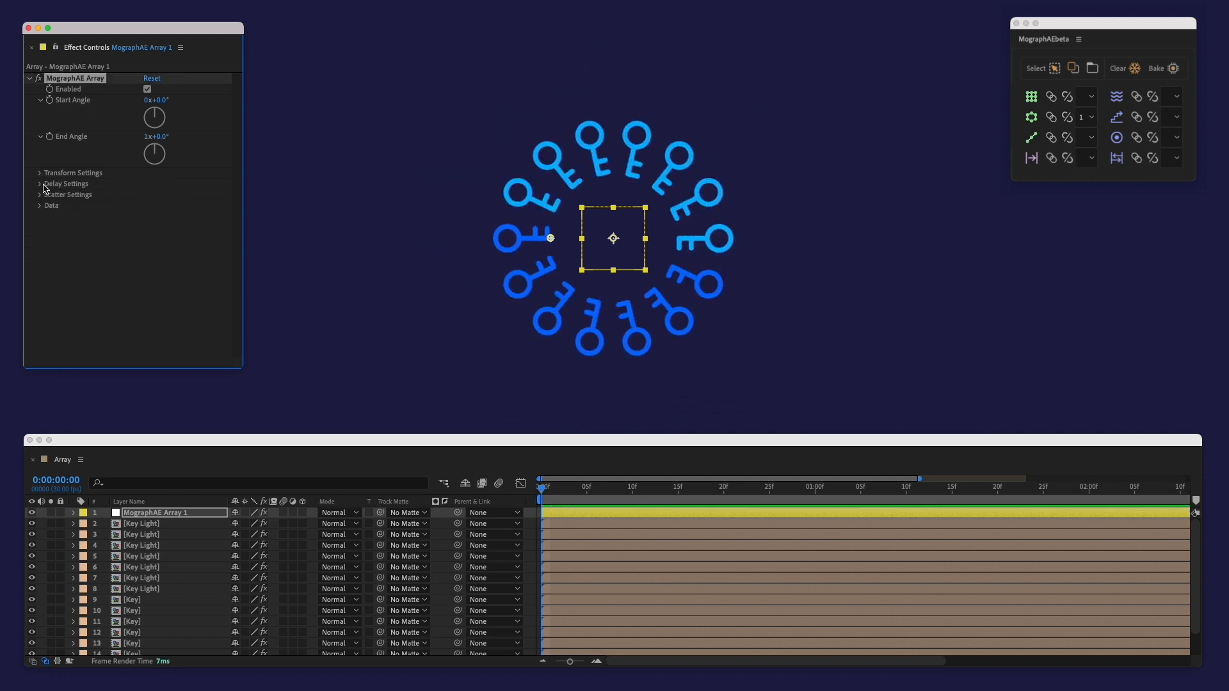
Enable Delay in the key array's Delay Settings and reveal the controller's Scale property
{"action": "left_click", "coordinate": [39, 185]}
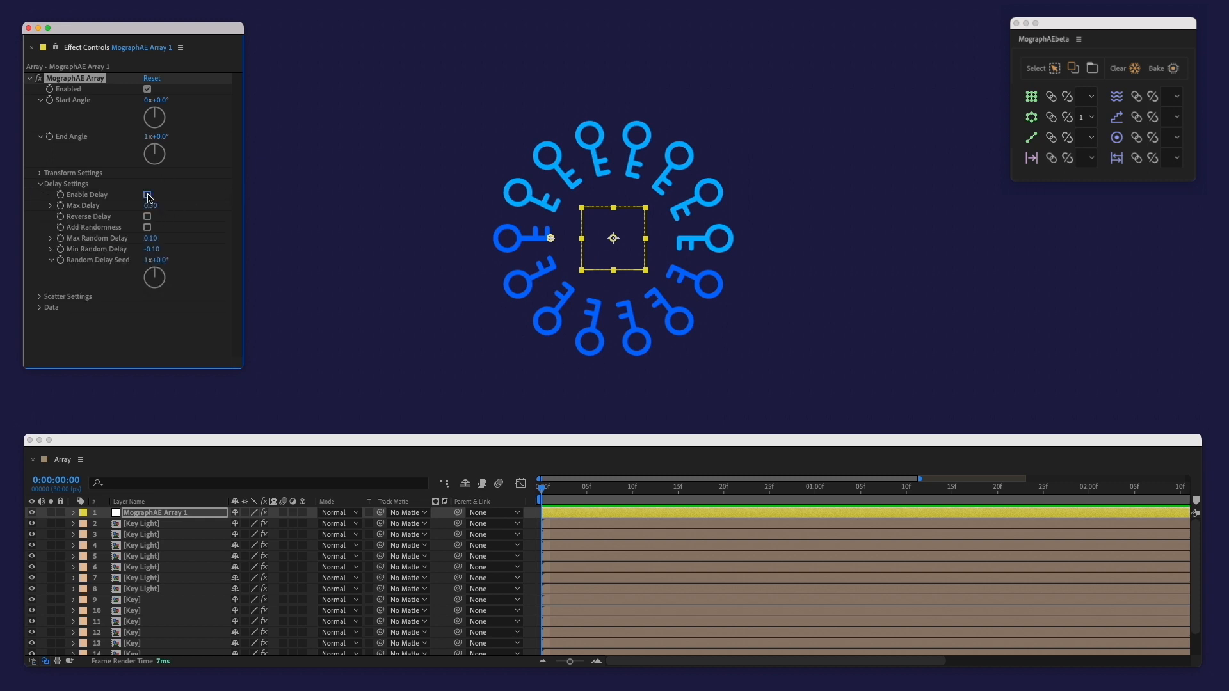
{"action": "key", "text": "s"}
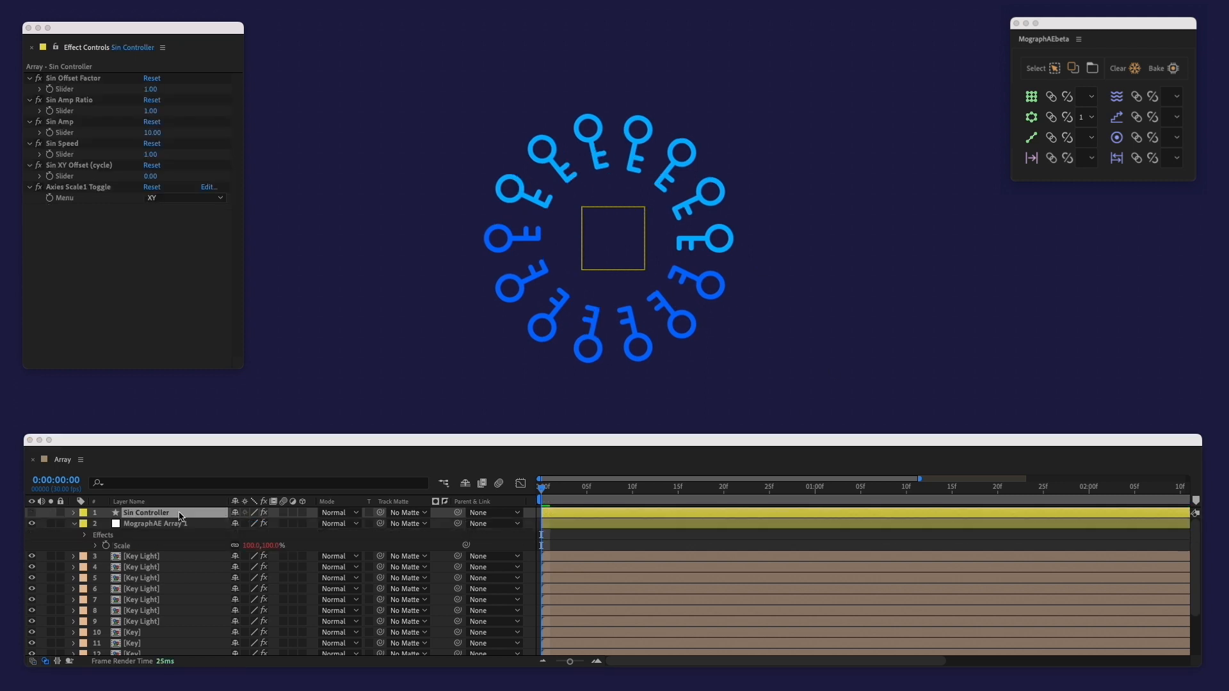
End the work area at 1 second and preview the key array's sine scale animation
{"action": "left_click", "coordinate": [817, 489]}
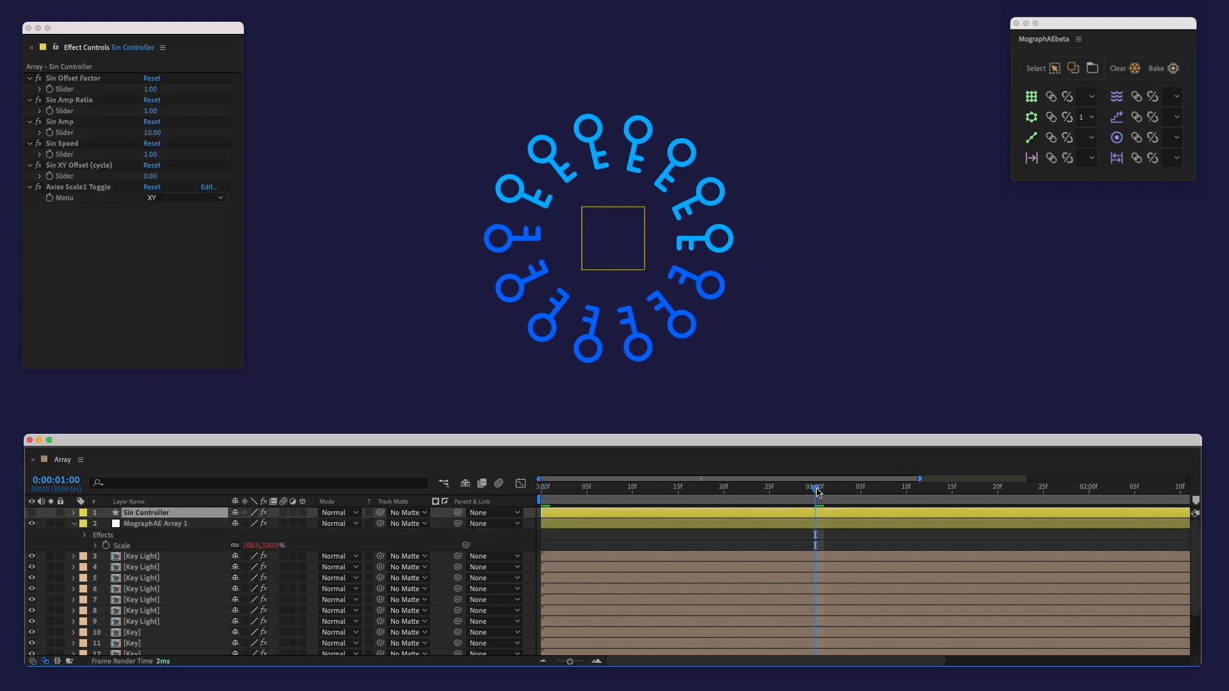
{"action": "key", "text": "n"}
{"action": "key", "text": "space"}
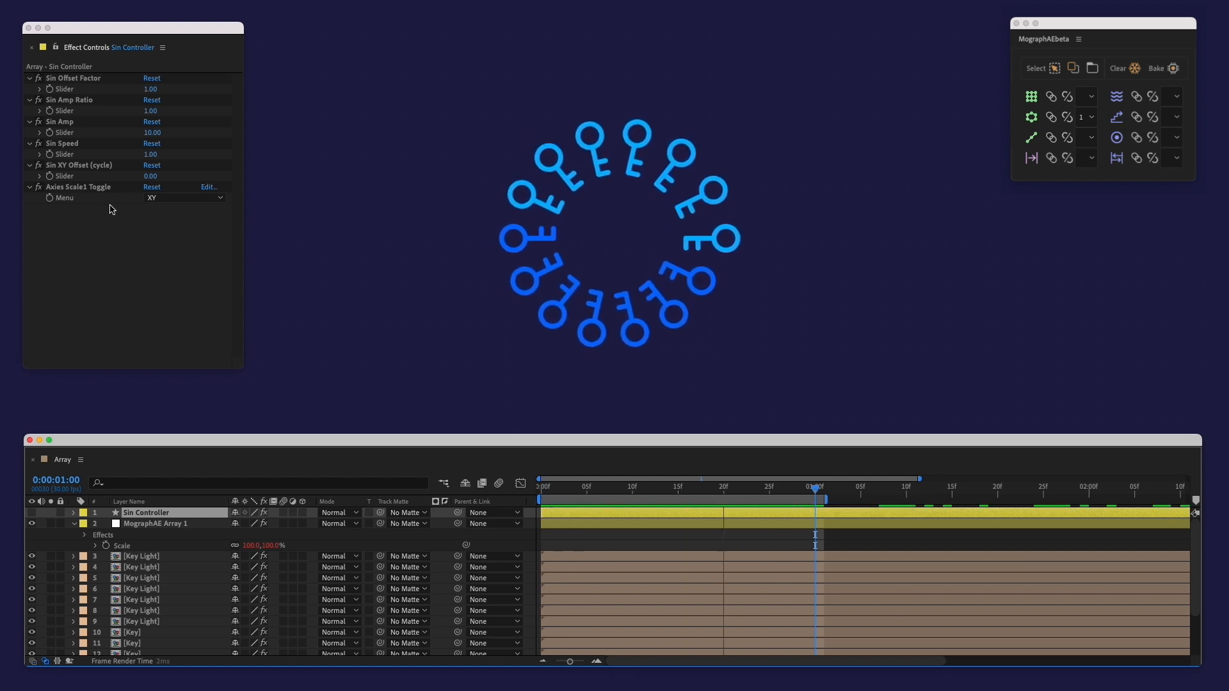
Keyframe the array's Start Angle at the first frame and set it to 189° at 1 second
{"action": "left_click", "coordinate": [147, 525]}
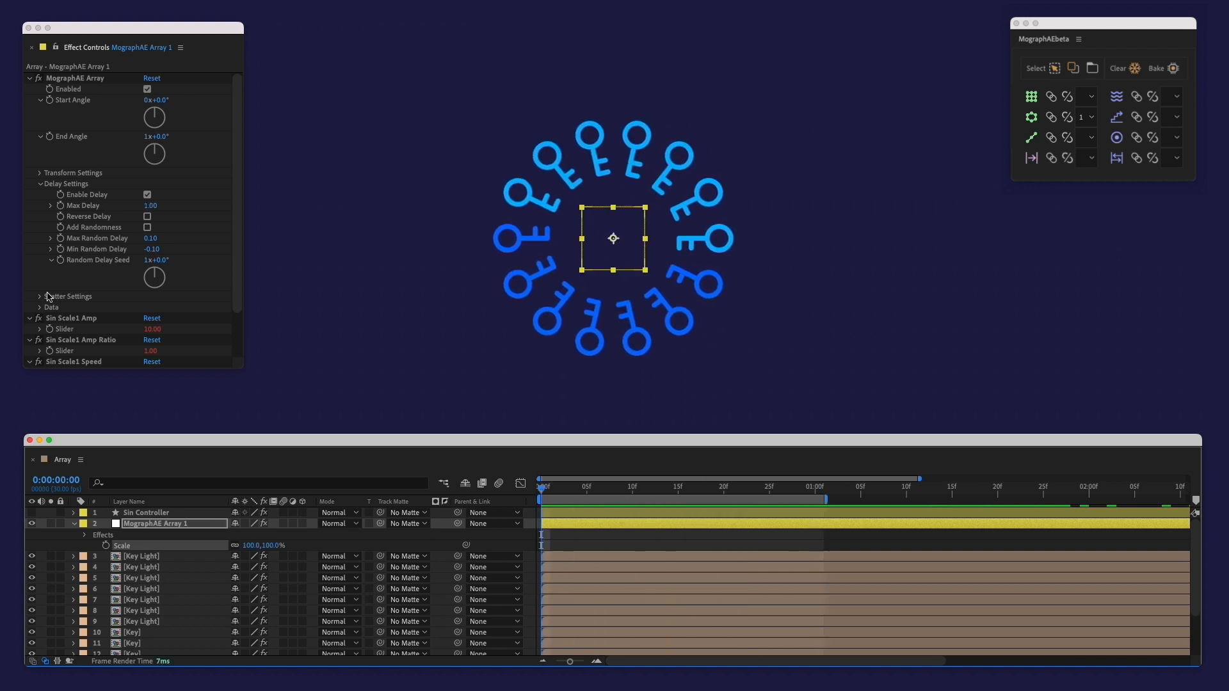
{"action": "left_click", "coordinate": [50, 101]}
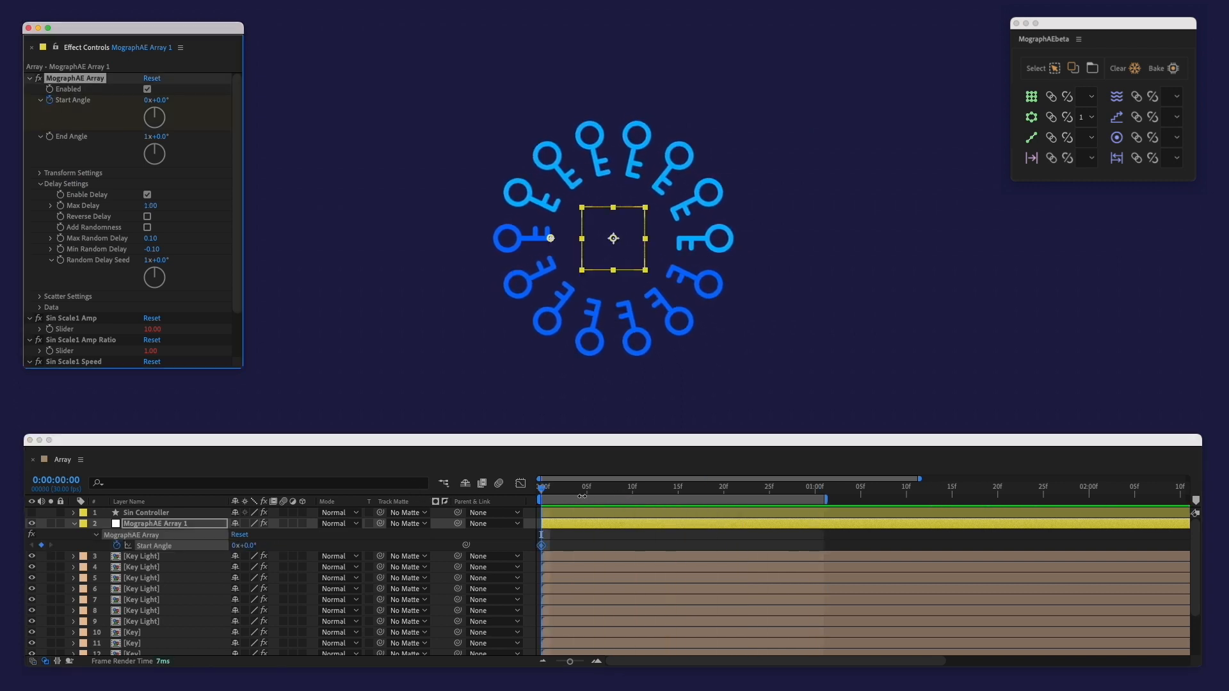
{"action": "left_click", "coordinate": [760, 498]}
{"action": "left_click_drag", "start_coordinate": [160, 131], "coordinate": [153, 133]}
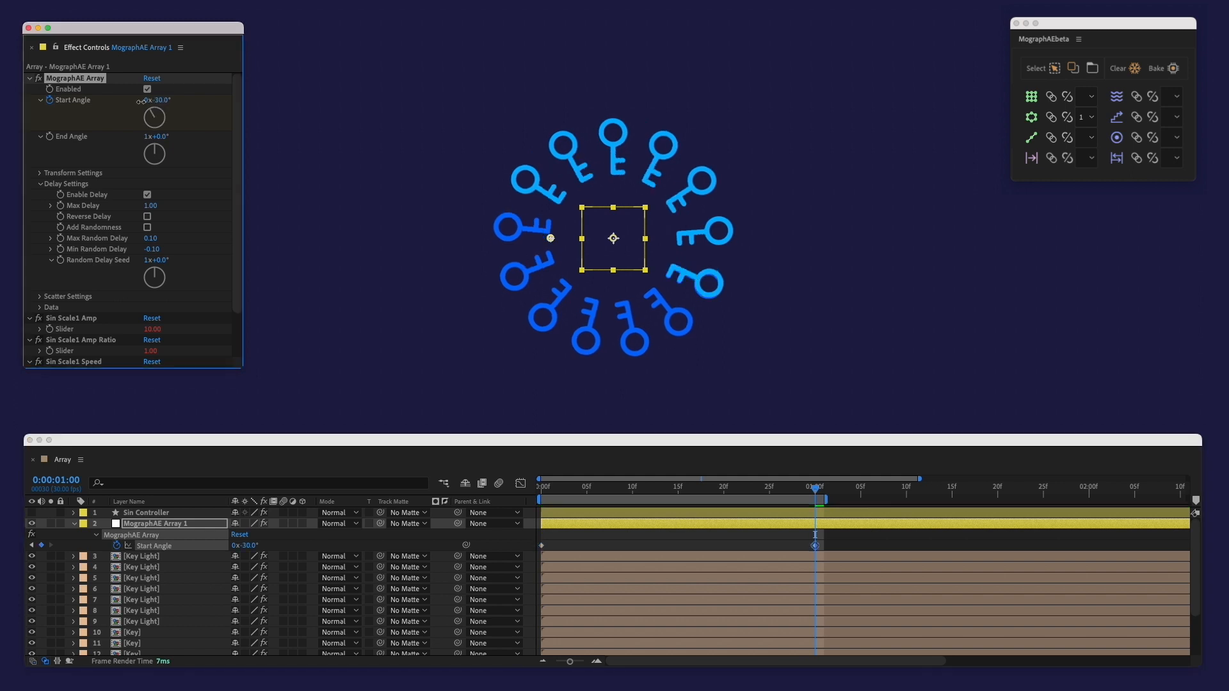
Extend the work area to 2 seconds and apply Easy Ease to the Start Angle keyframes
{"action": "left_click", "coordinate": [887, 490]}
{"action": "left_click_drag", "start_coordinate": [889, 494], "coordinate": [1088, 491]}
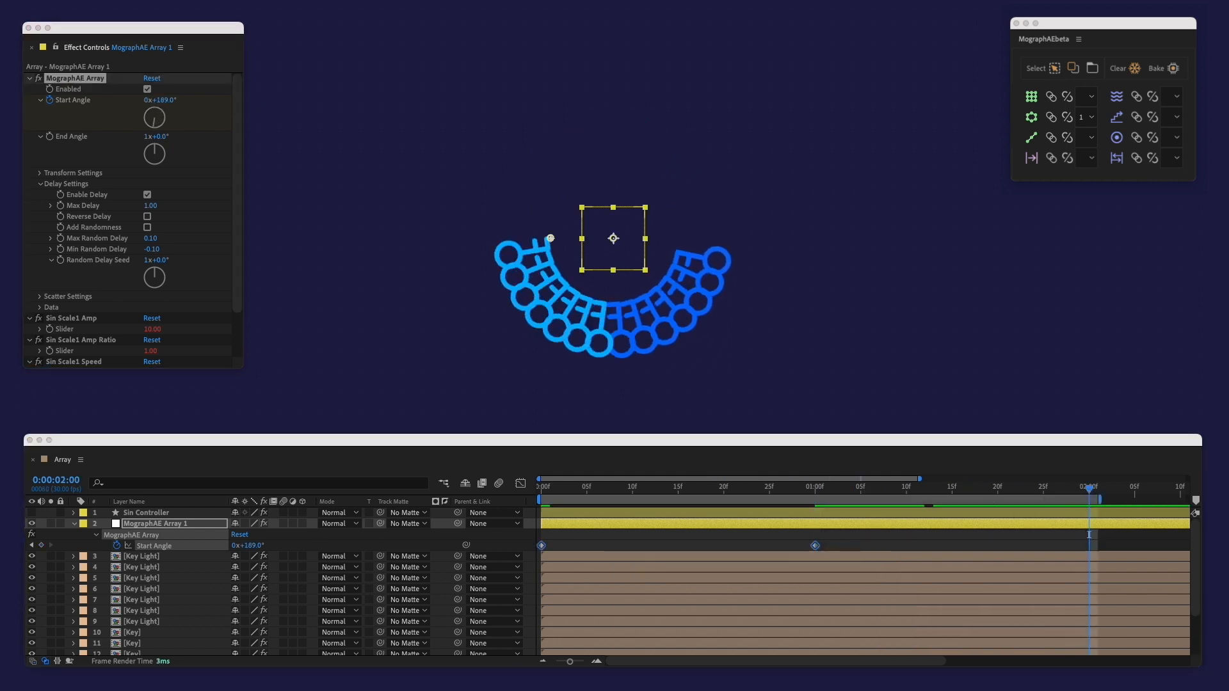
{"action": "key", "text": "F9"}
Preview the keys' delayed Start Angle animation from the first frame
{"action": "left_click_drag", "start_coordinate": [792, 490], "coordinate": [458, 482]}
{"action": "key", "text": "space"}
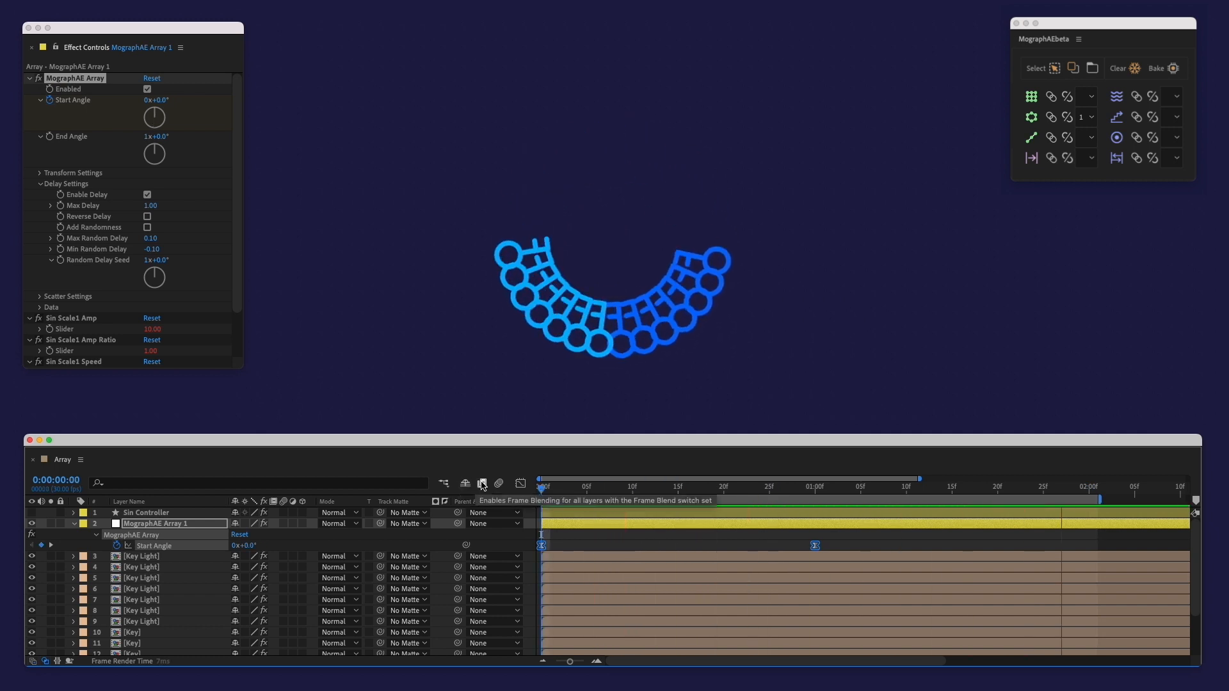
{"action": "key", "text": "space"}
{"action": "key", "text": "space"}
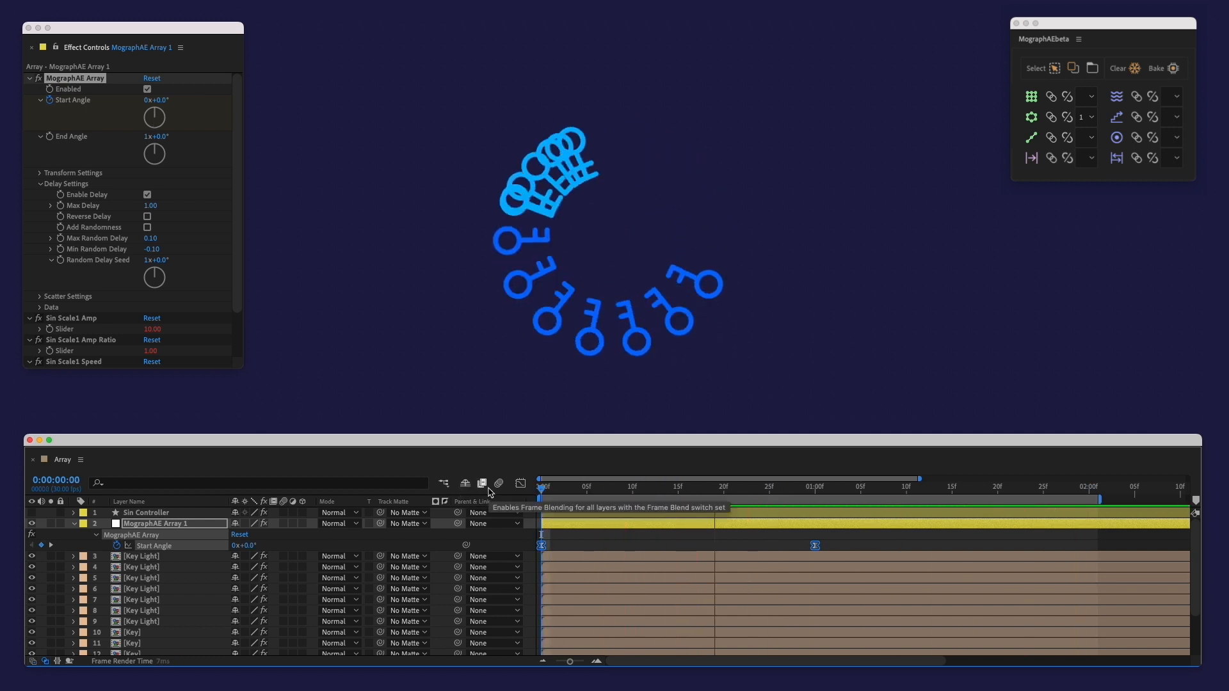
{"action": "key", "text": "space"}
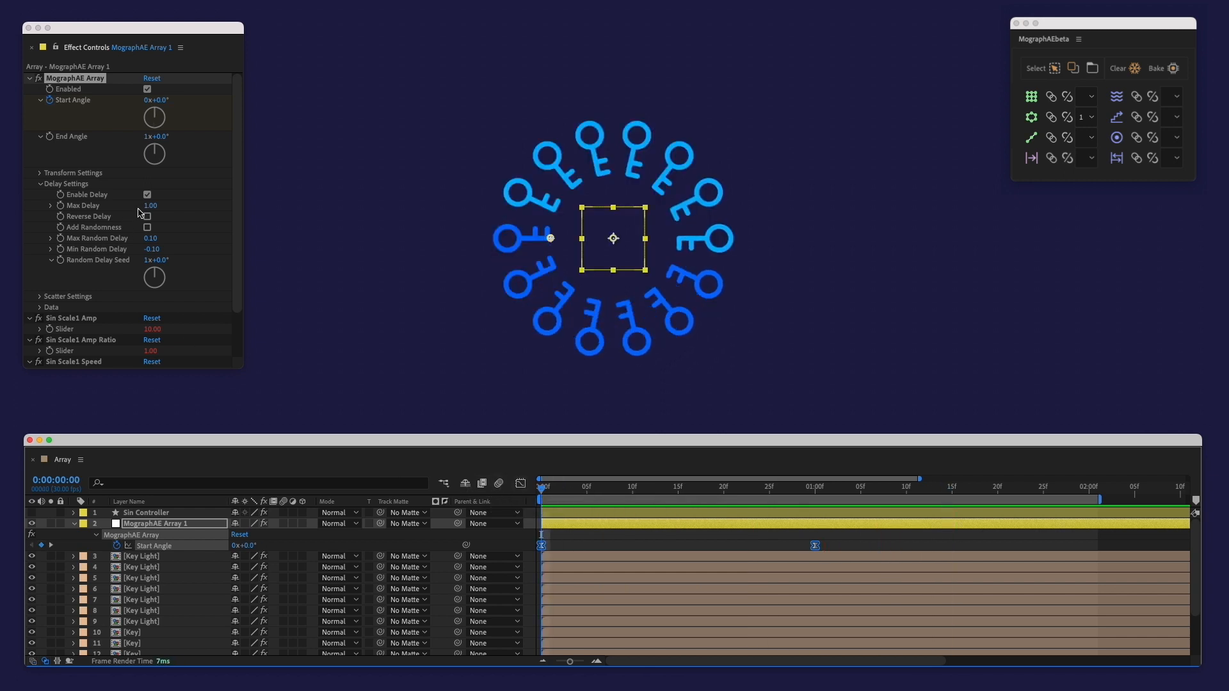
Enable Reverse Delay on the key array and preview the animation
{"action": "left_click", "coordinate": [148, 217]}
{"action": "key", "text": "space"}
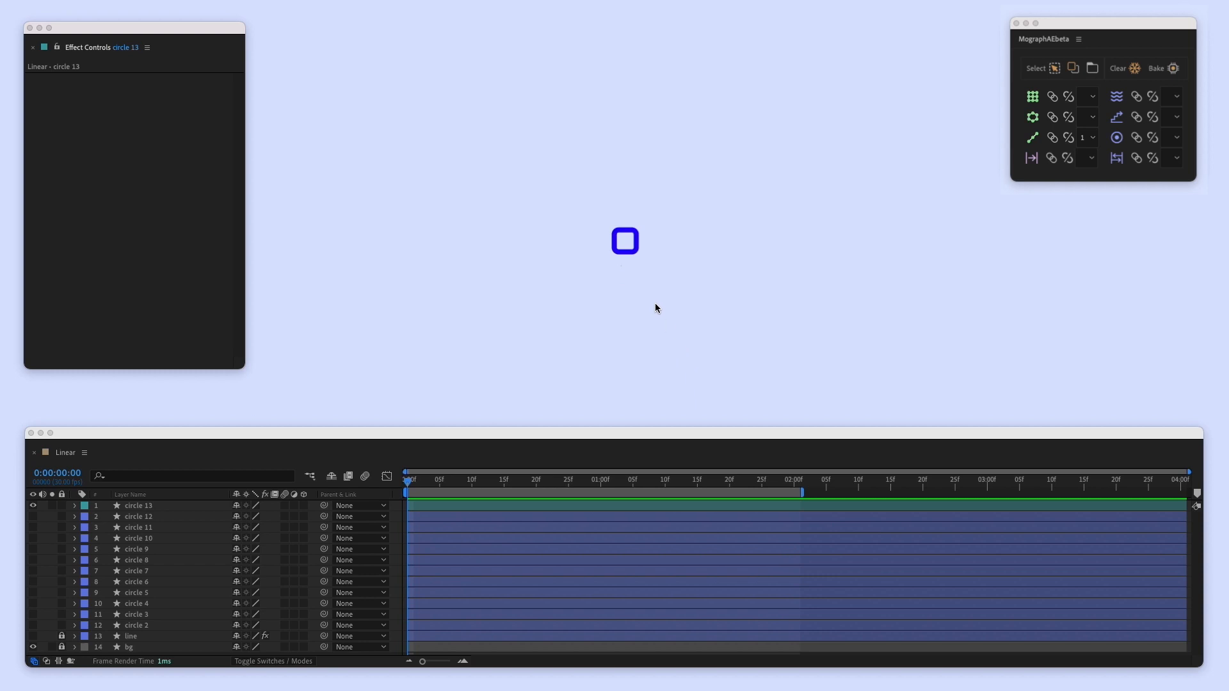
Create a linear cloner from the single square and move its controller slightly
{"action": "left_click", "coordinate": [628, 240]}
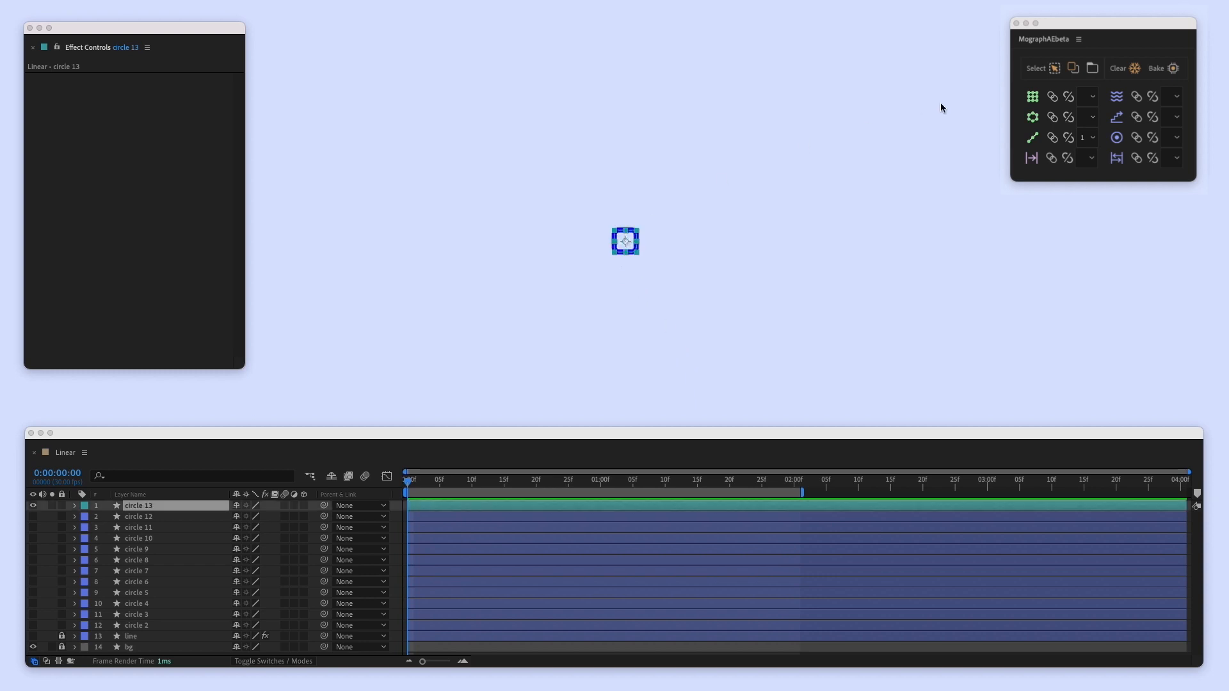
{"action": "left_click", "coordinate": [1030, 138]}
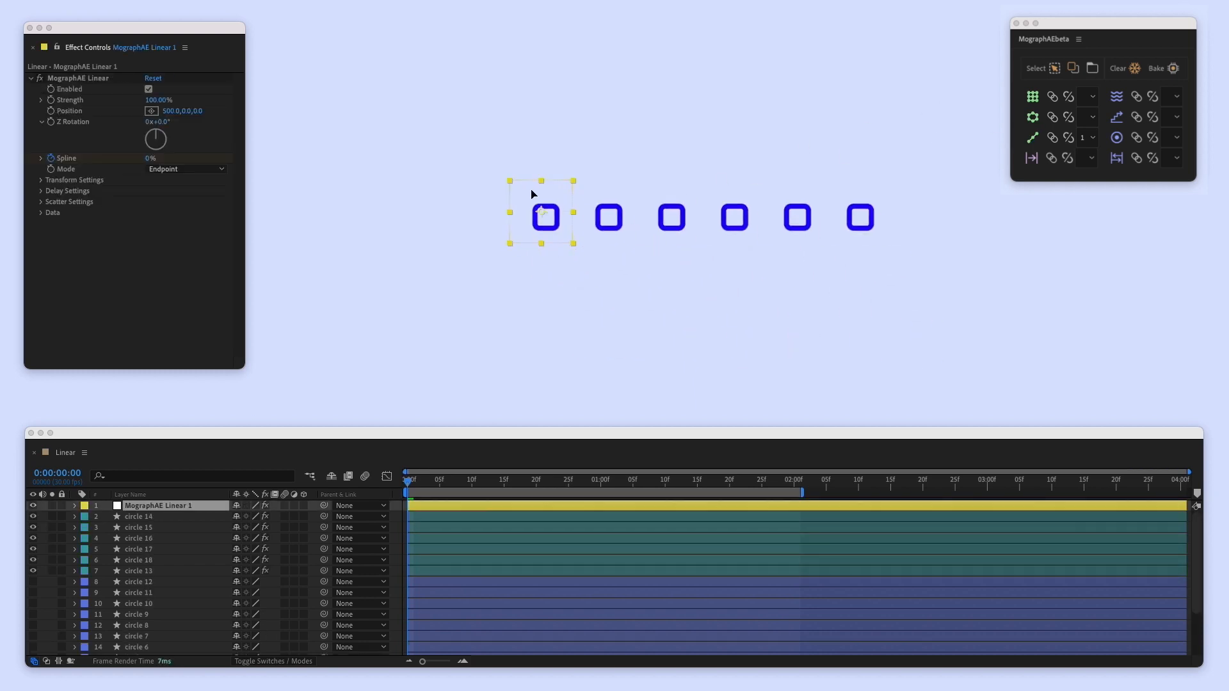
{"action": "left_click_drag", "start_coordinate": [537, 204], "coordinate": [515, 198]}
Delete the row of cloned squares together with their linear controller
{"action": "left_click_drag", "start_coordinate": [420, 144], "coordinate": [959, 381]}
{"action": "key", "text": "Delete"}
Show the hidden circle layers and create one linear cloner from circle 2 through circle 12
{"action": "key", "text": "super+a"}
{"action": "left_click", "coordinate": [33, 505]}
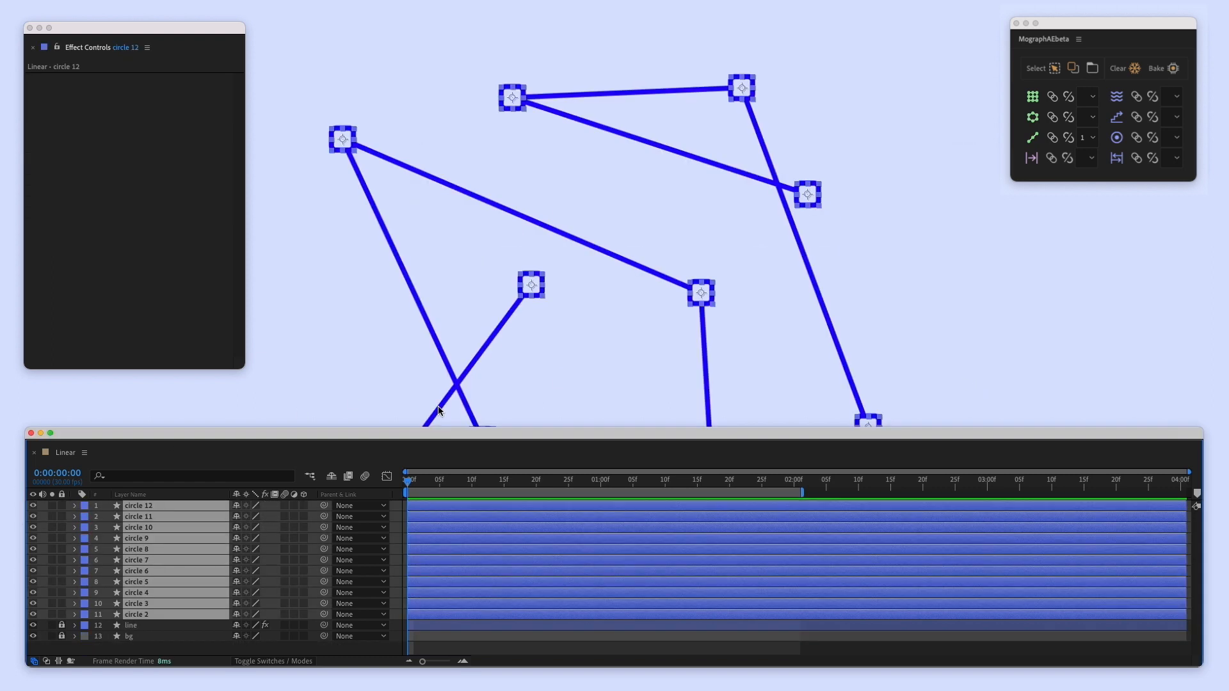
{"action": "left_click", "coordinate": [1030, 138]}
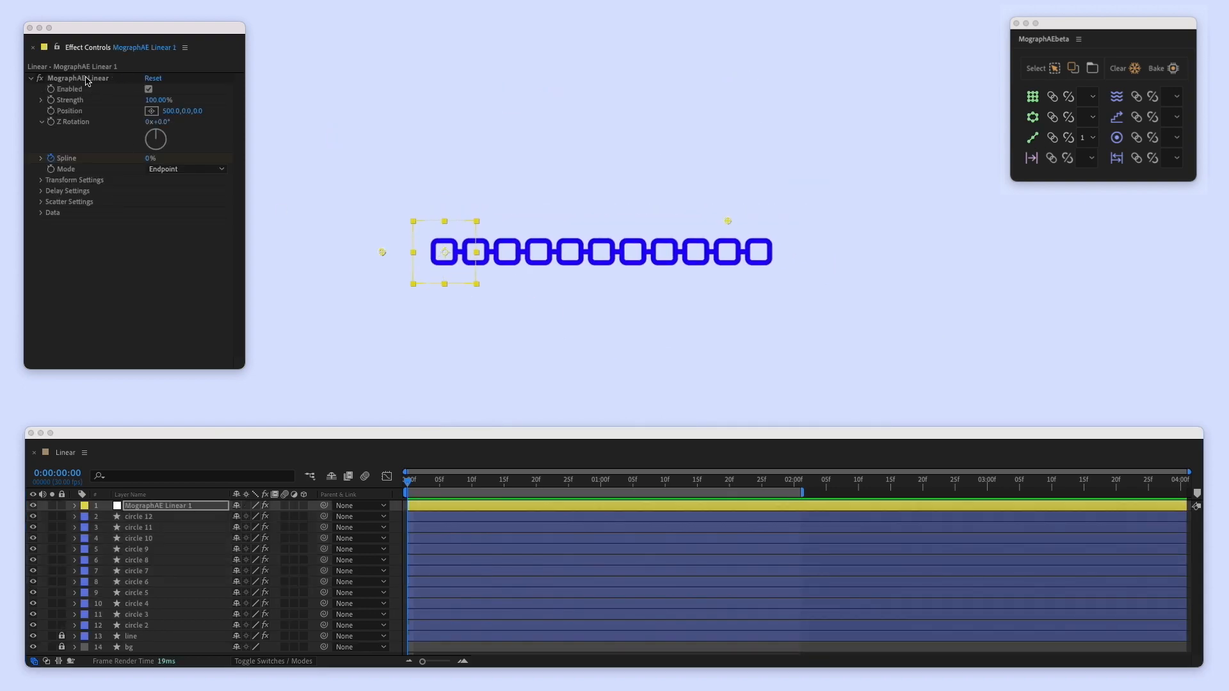
Adjust the linear cloner's endpoint, ending with its Position at about 622, -32.6
{"action": "left_click", "coordinate": [78, 78]}
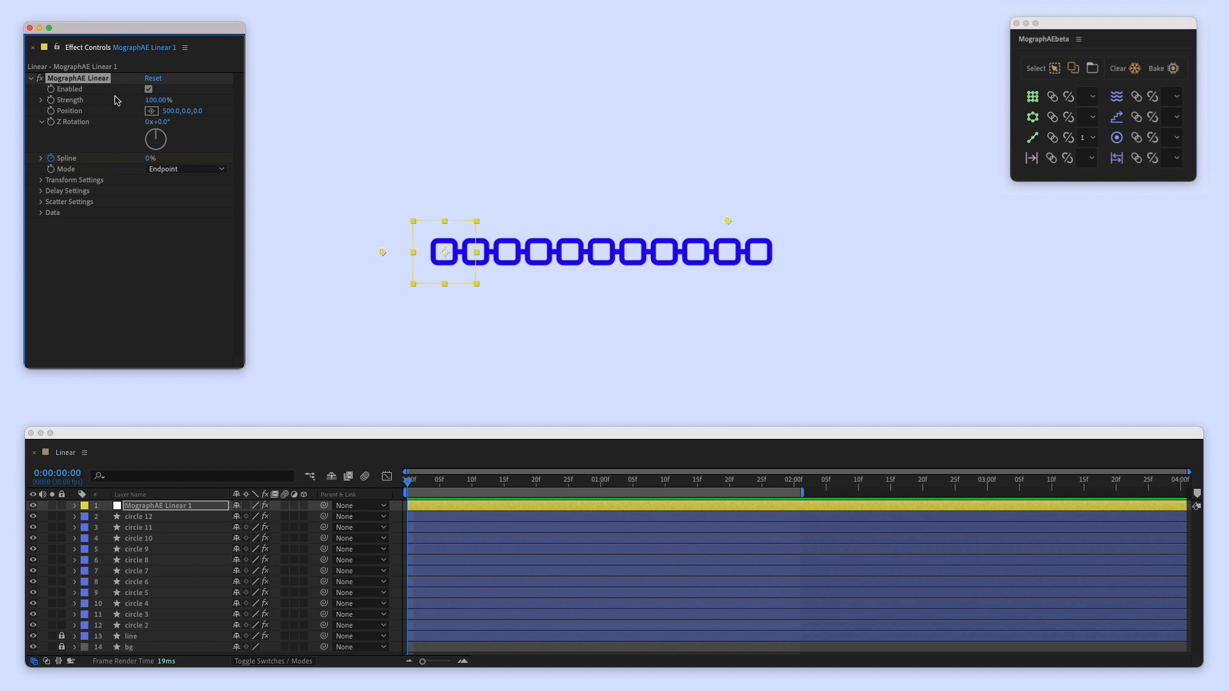
{"action": "left_click_drag", "start_coordinate": [169, 114], "coordinate": [234, 115]}
{"action": "left_click_drag", "start_coordinate": [787, 219], "coordinate": [813, 136]}
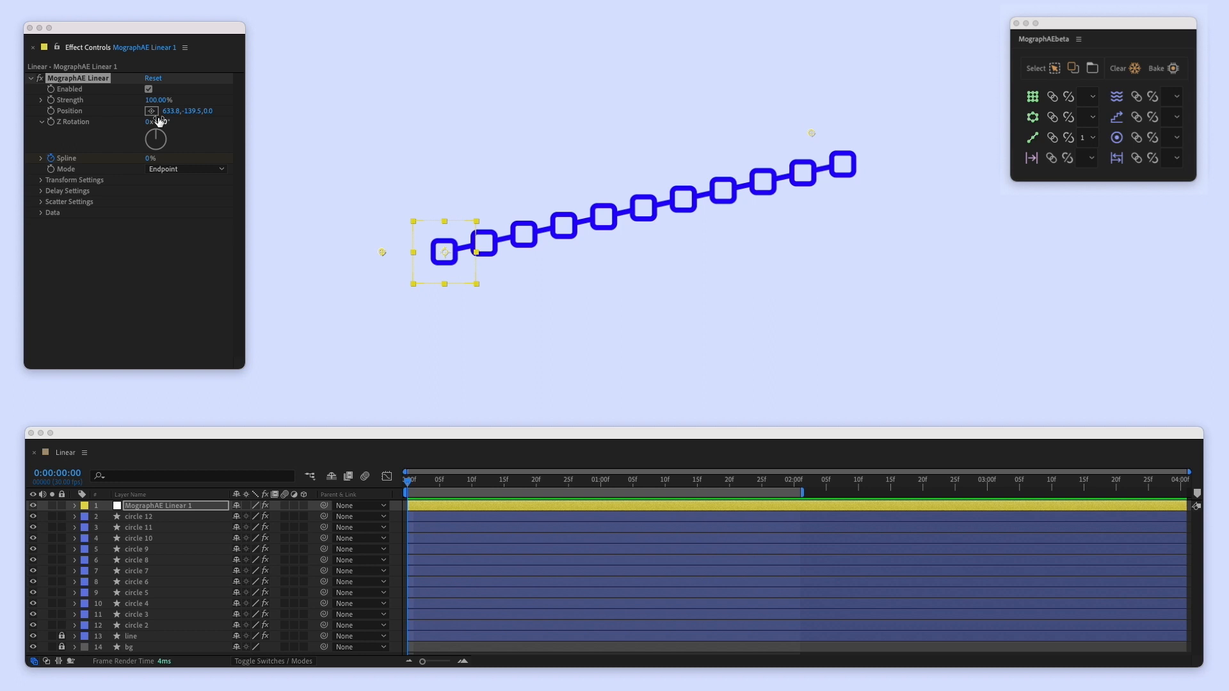
{"action": "left_click_drag", "start_coordinate": [159, 120], "coordinate": [788, 190]}
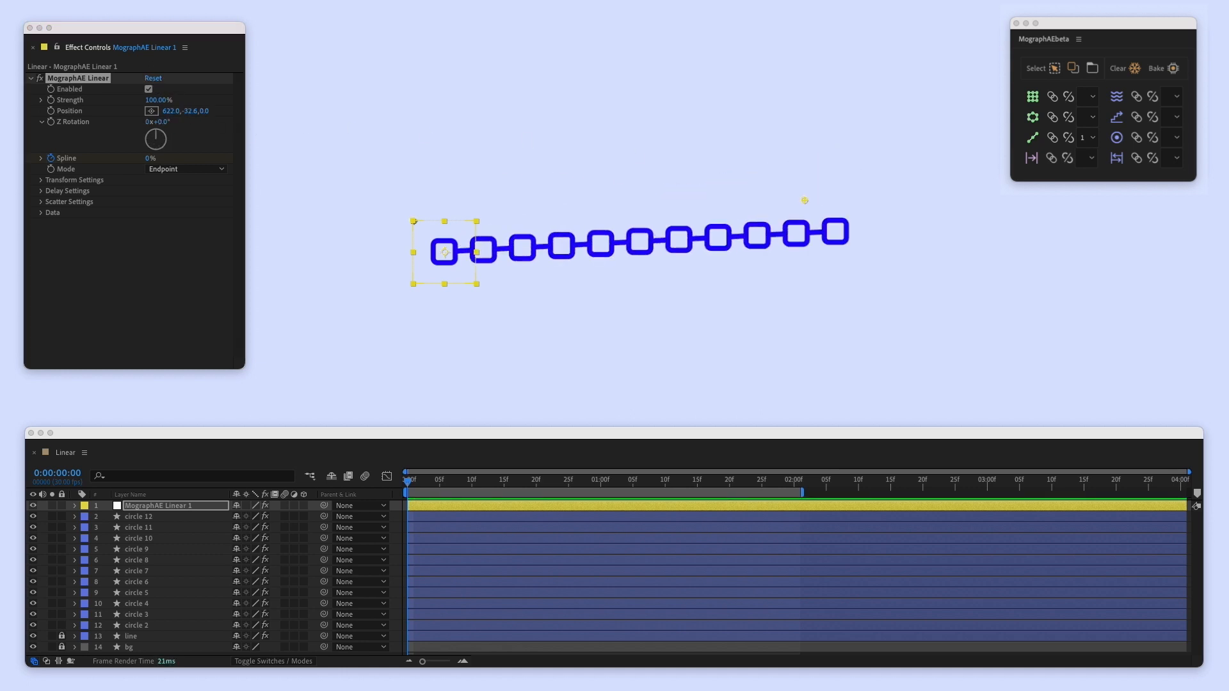
{"action": "left_click_drag", "start_coordinate": [164, 103], "coordinate": [262, 130]}
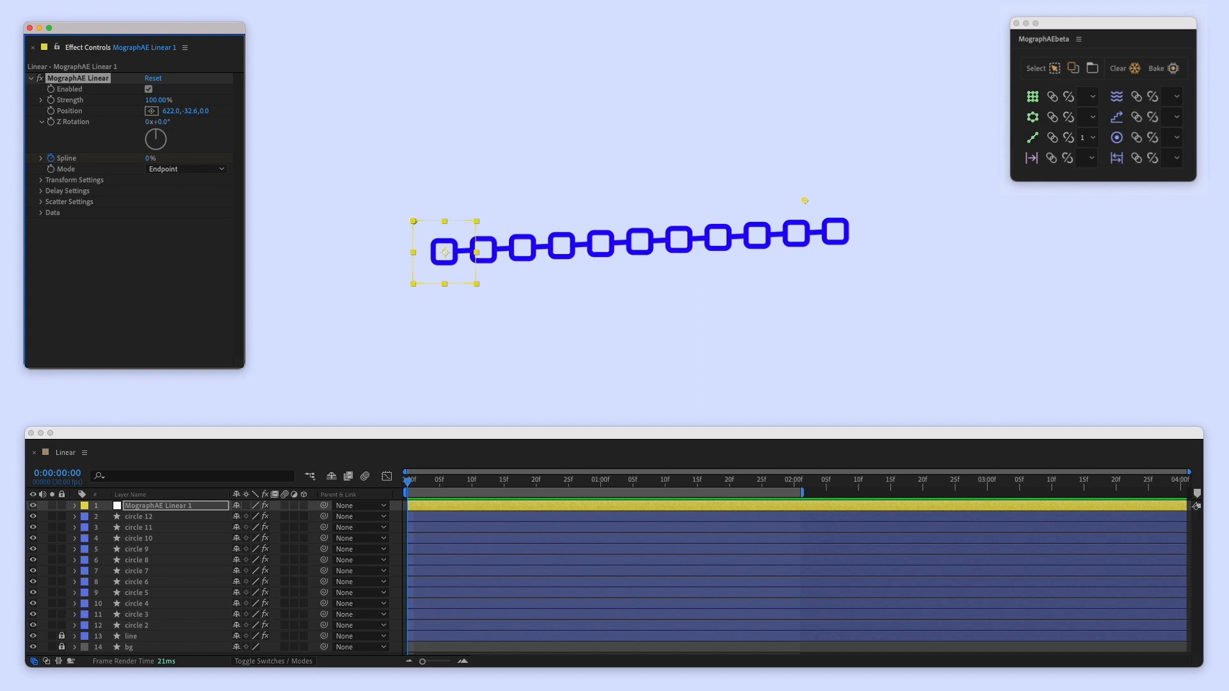
Set the linear cloner's Z Rotation to 64° and pull its endpoint in to a Position of about 39.7, -4.1
{"action": "left_click", "coordinate": [206, 171]}
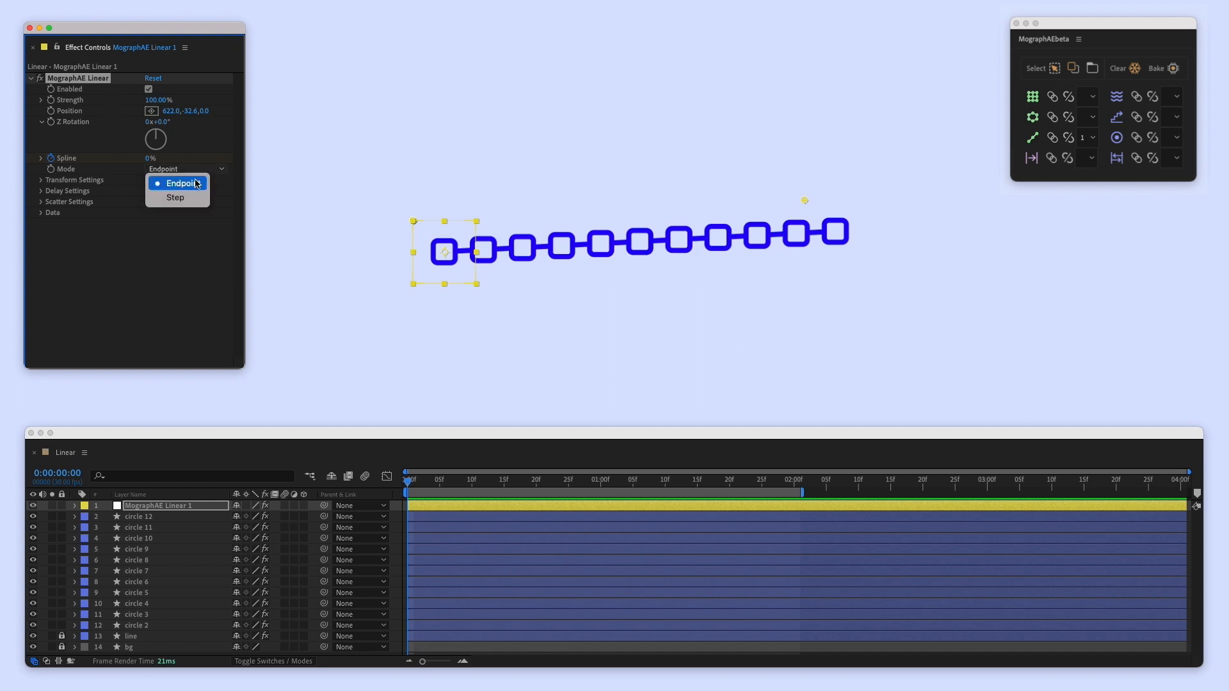
{"action": "left_click", "coordinate": [221, 167]}
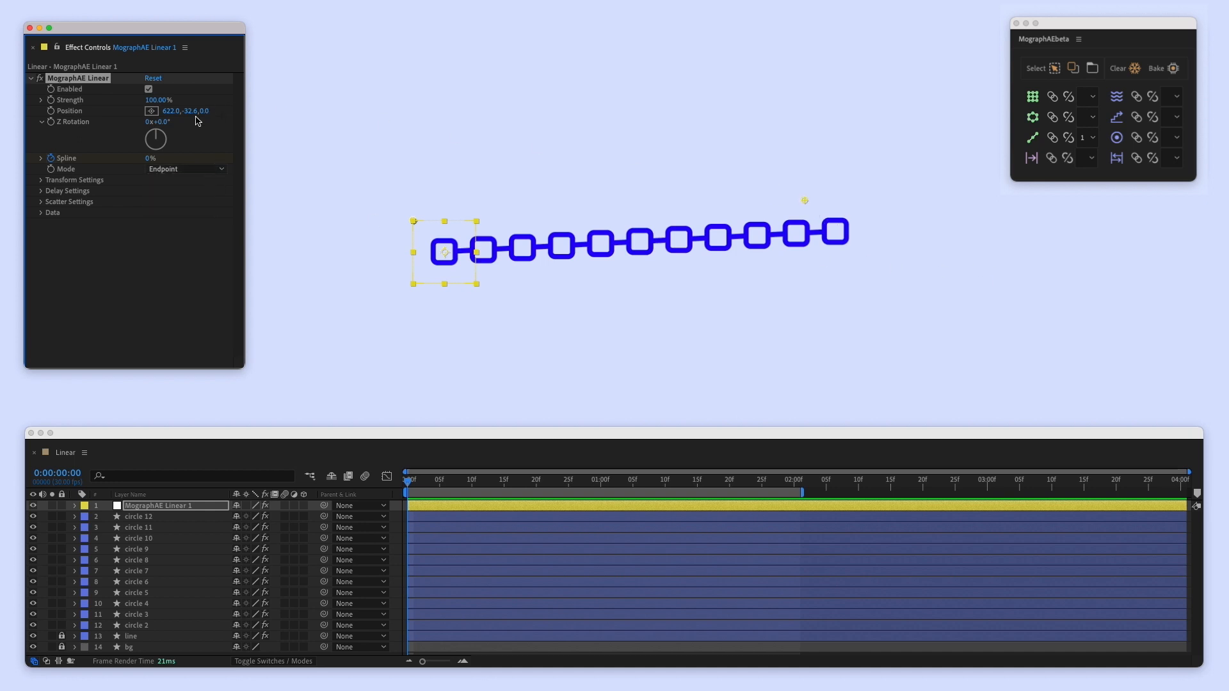
{"action": "left_click_drag", "start_coordinate": [168, 122], "coordinate": [206, 122]}
{"action": "left_click_drag", "start_coordinate": [805, 201], "coordinate": [440, 220]}
Switch the linear cloner's Mode to Step and adjust its Position to about 69.2, -10.2
{"action": "left_click", "coordinate": [182, 169]}
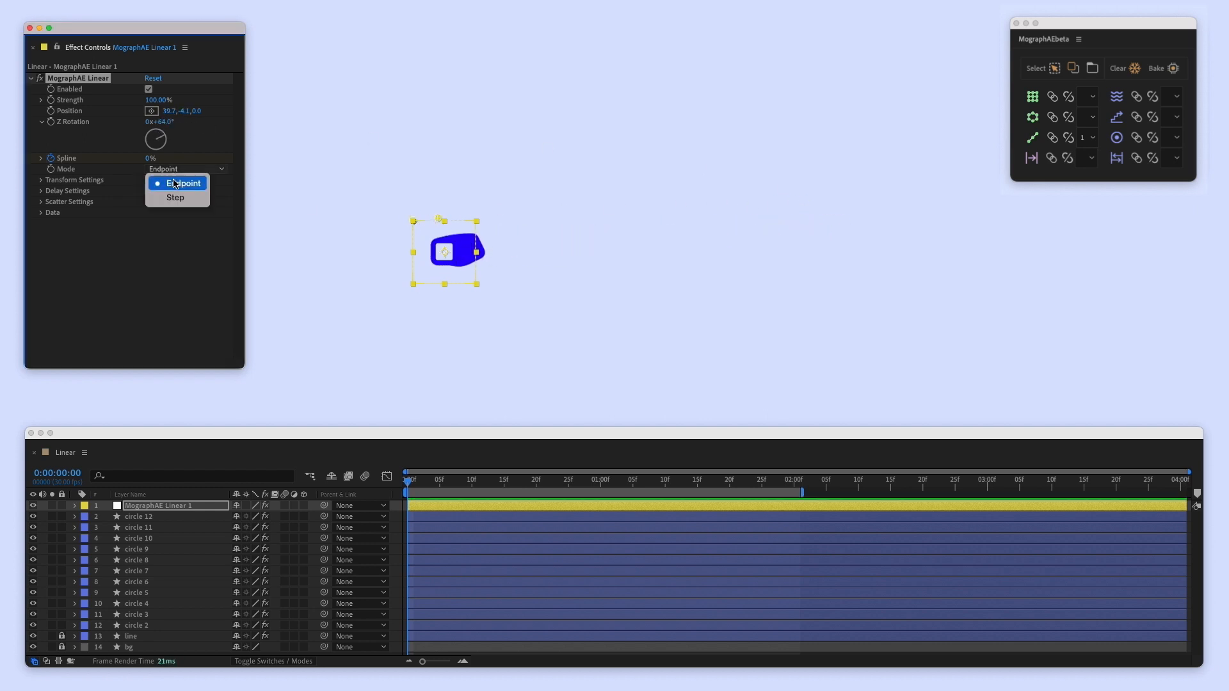
{"action": "left_click", "coordinate": [170, 196]}
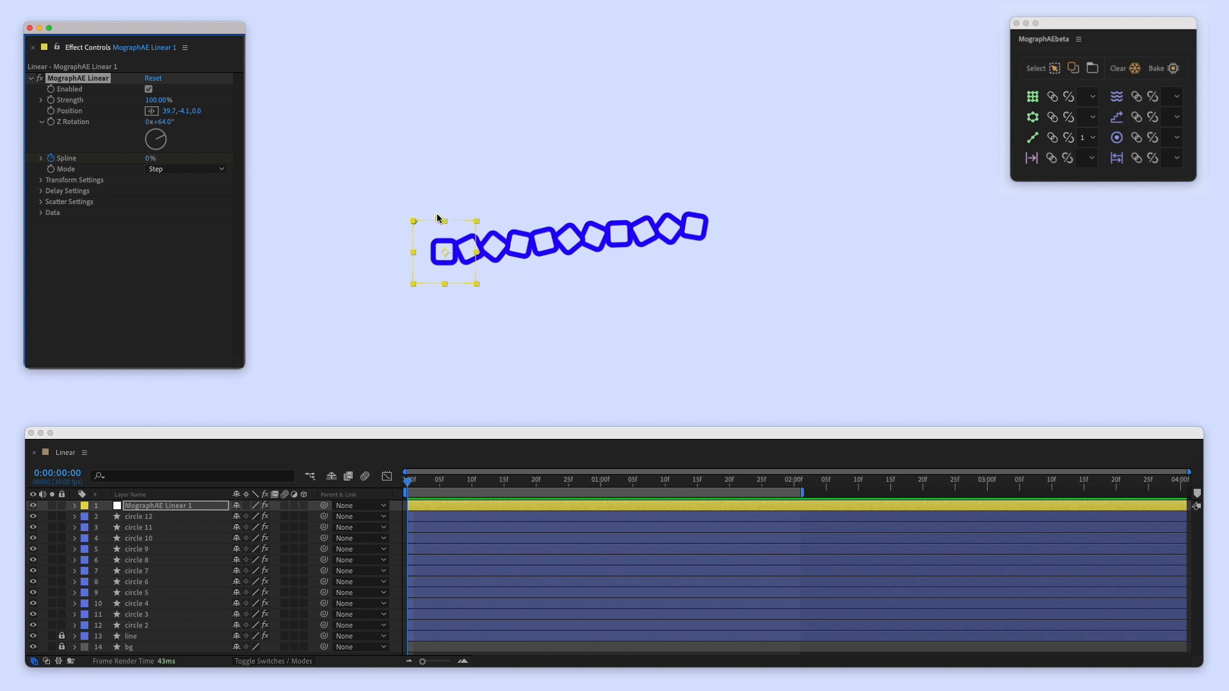
{"action": "mouse_move", "coordinate": [437, 218]}
{"action": "left_mouse_down"}
{"action": "mouse_move", "coordinate": [467, 221]}
{"action": "mouse_move", "coordinate": [443, 238]}
{"action": "mouse_move", "coordinate": [456, 215]}
{"action": "left_mouse_up"}
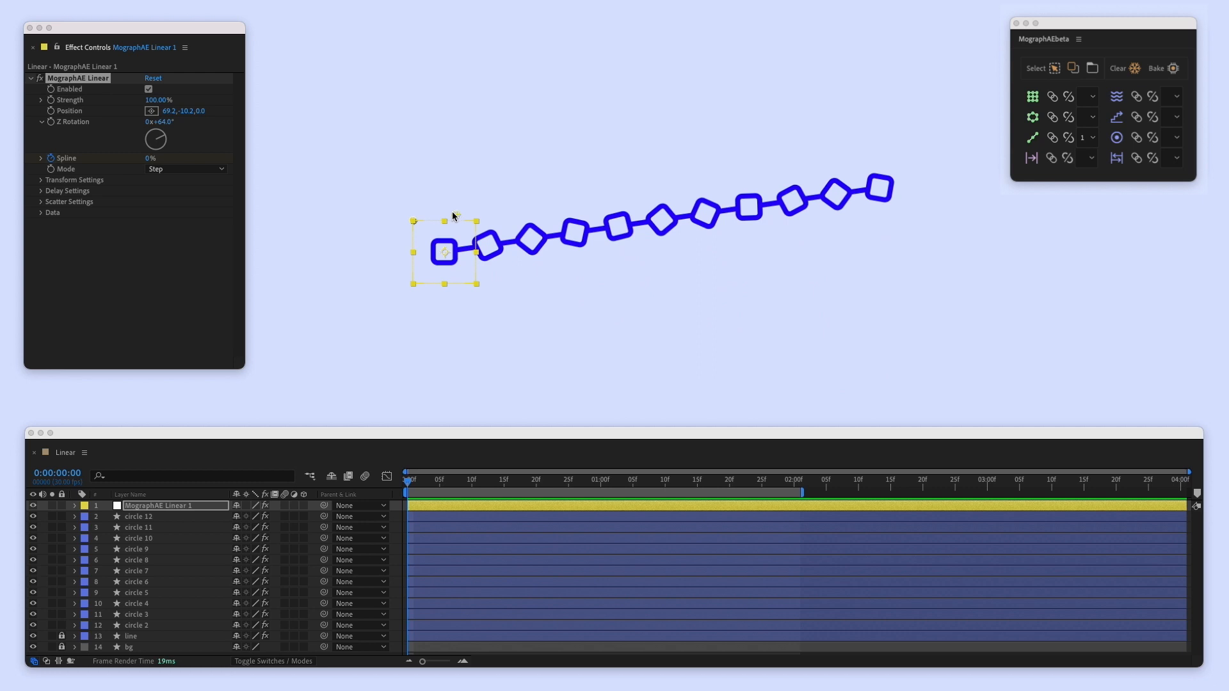
Return the linear cloner's Mode to Endpoint and extend its Position to about 255.5, -70.2
{"action": "left_click", "coordinate": [186, 169]}
{"action": "left_click", "coordinate": [170, 181]}
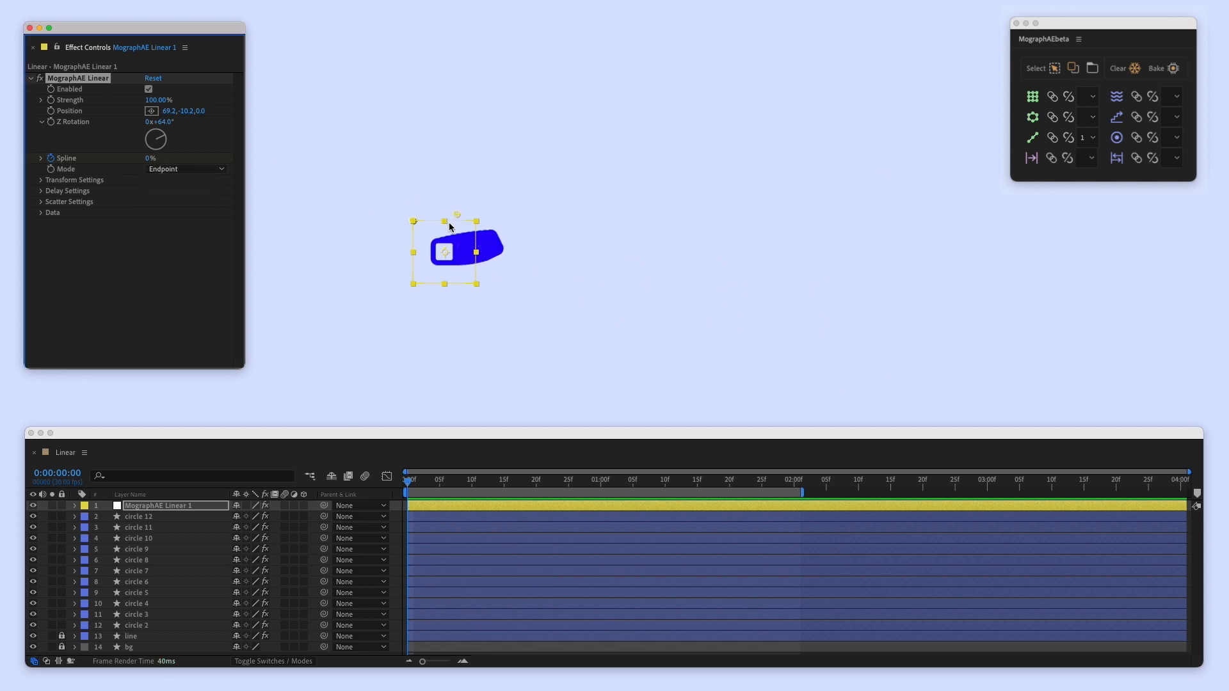
{"action": "left_click_drag", "start_coordinate": [458, 216], "coordinate": [570, 178]}
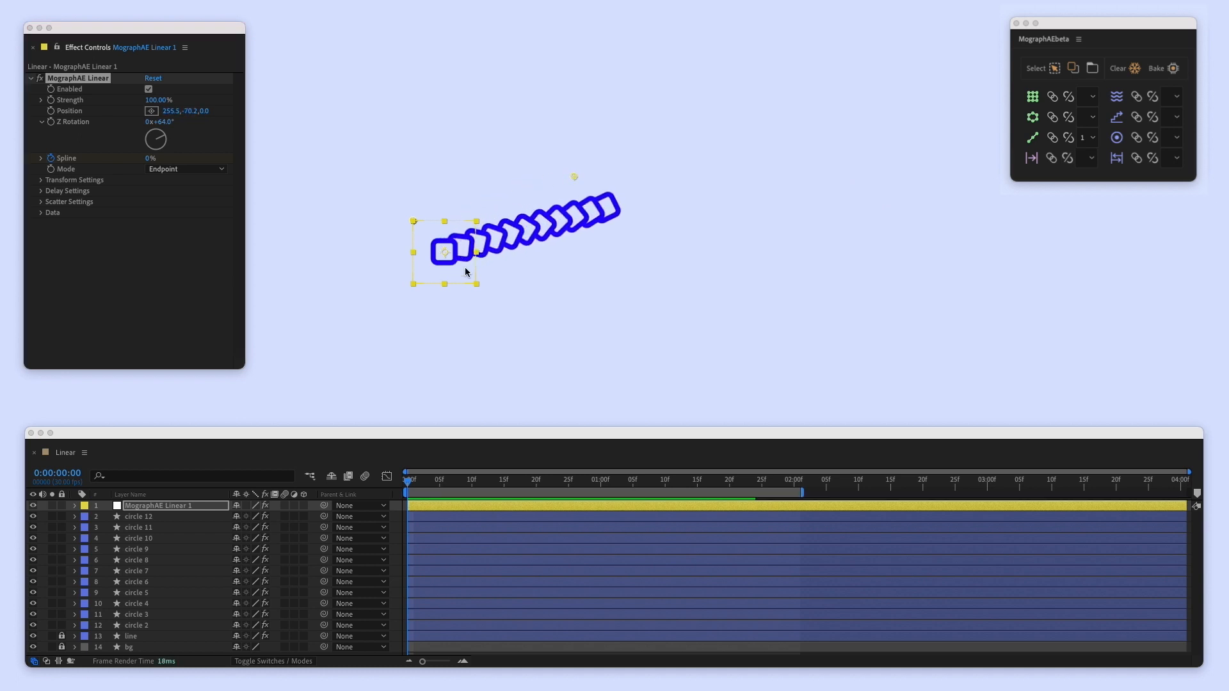
Enable Reverse Layer Order in the linear cloner's Transform Settings
{"action": "left_click", "coordinate": [42, 186]}
{"action": "left_click", "coordinate": [42, 181]}
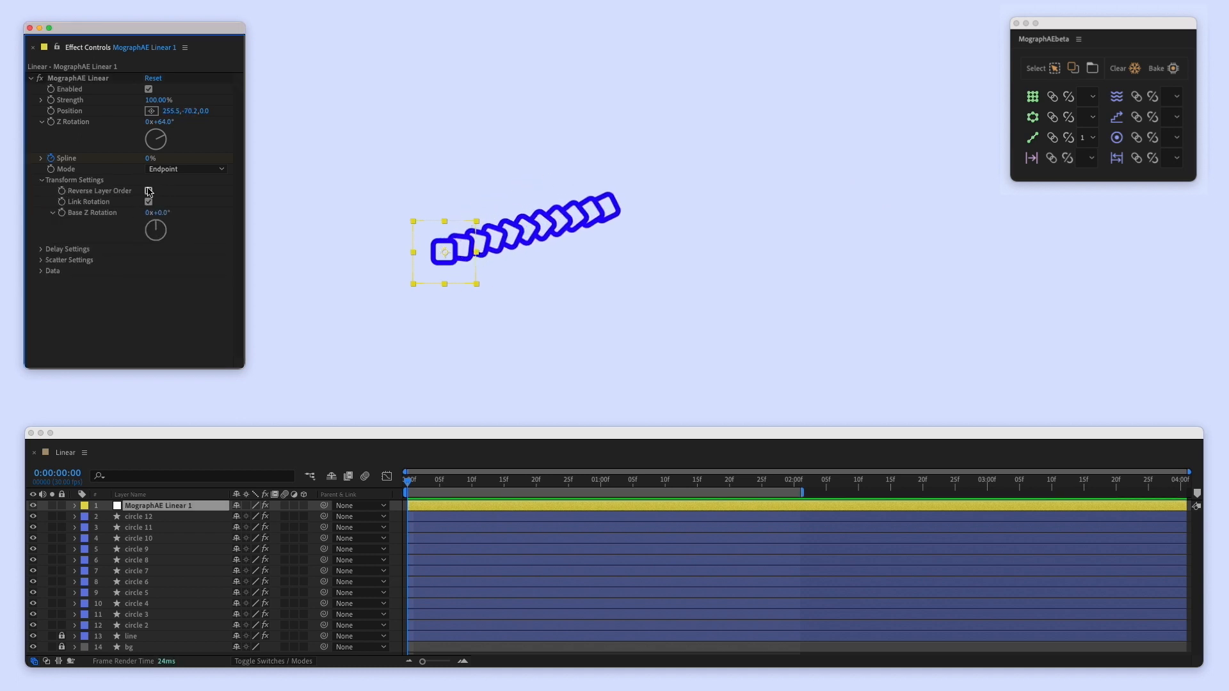
{"action": "left_click", "coordinate": [149, 190]}
{"action": "left_click", "coordinate": [588, 181]}
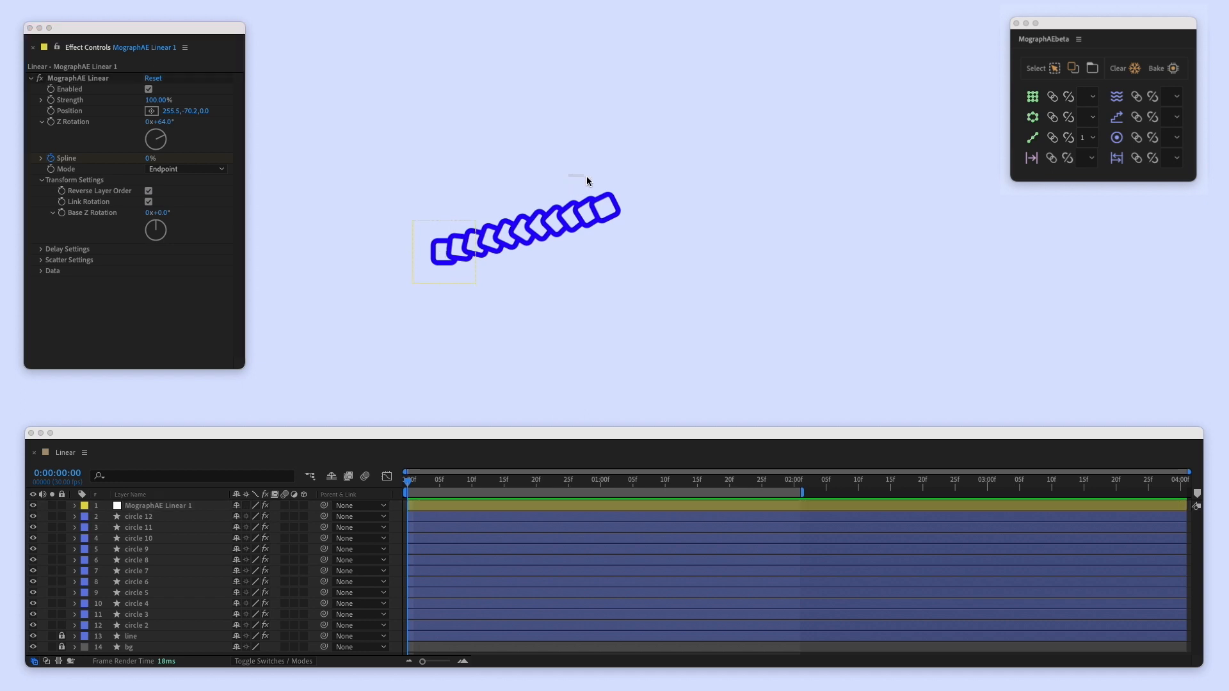
Move the linear controller down the canvas and stretch its endpoint to a Position of about 892.8, -252.5
{"action": "left_click", "coordinate": [77, 78]}
{"action": "left_click_drag", "start_coordinate": [570, 181], "coordinate": [793, 159]}
{"action": "left_click_drag", "start_coordinate": [449, 253], "coordinate": [336, 298]}
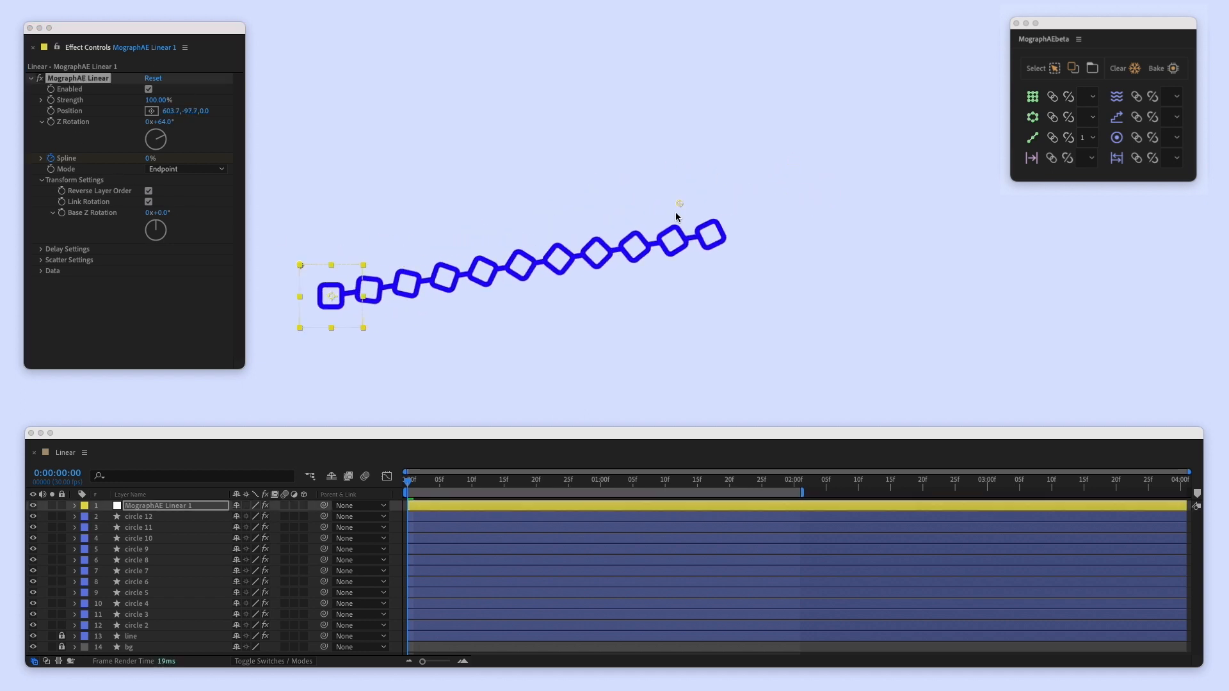
{"action": "left_click_drag", "start_coordinate": [679, 203], "coordinate": [861, 106]}
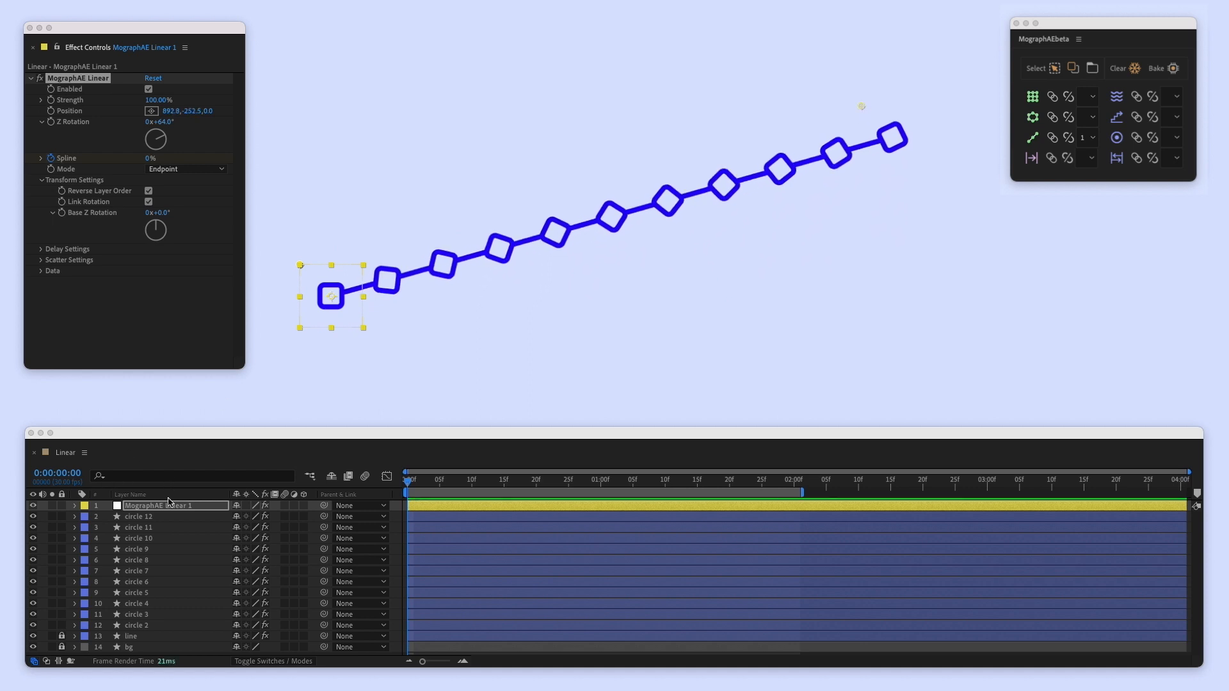
Show the linear cloner's Spline keyframes in the graph editor and apply Easy Ease to them
{"action": "key", "text": "u"}
{"action": "left_click", "coordinate": [178, 530]}
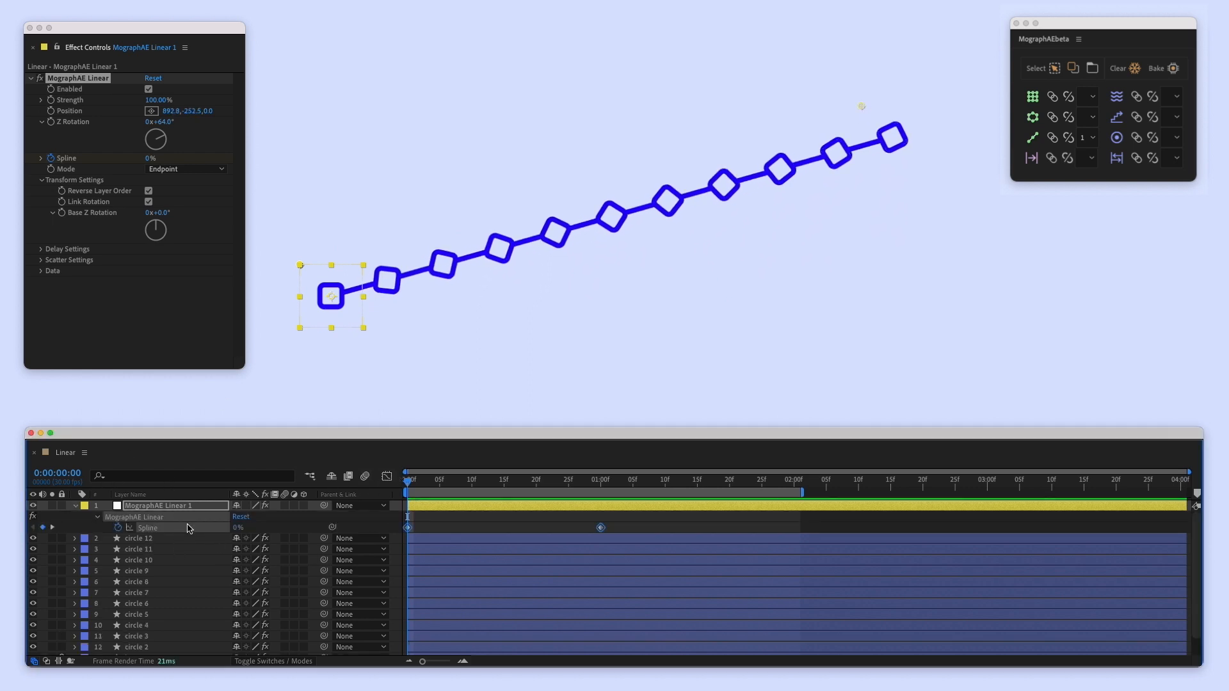
{"action": "left_click", "coordinate": [386, 476]}
{"action": "left_click", "coordinate": [168, 529]}
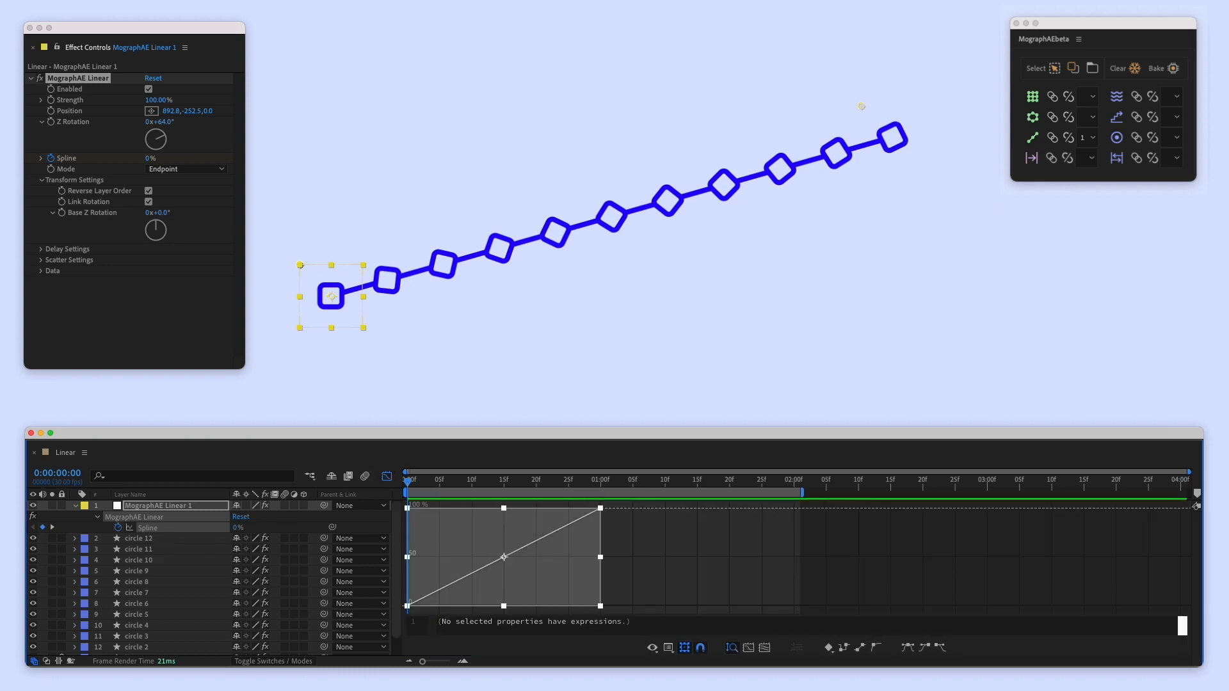
{"action": "key", "text": "F9"}
{"action": "left_click", "coordinate": [504, 613]}
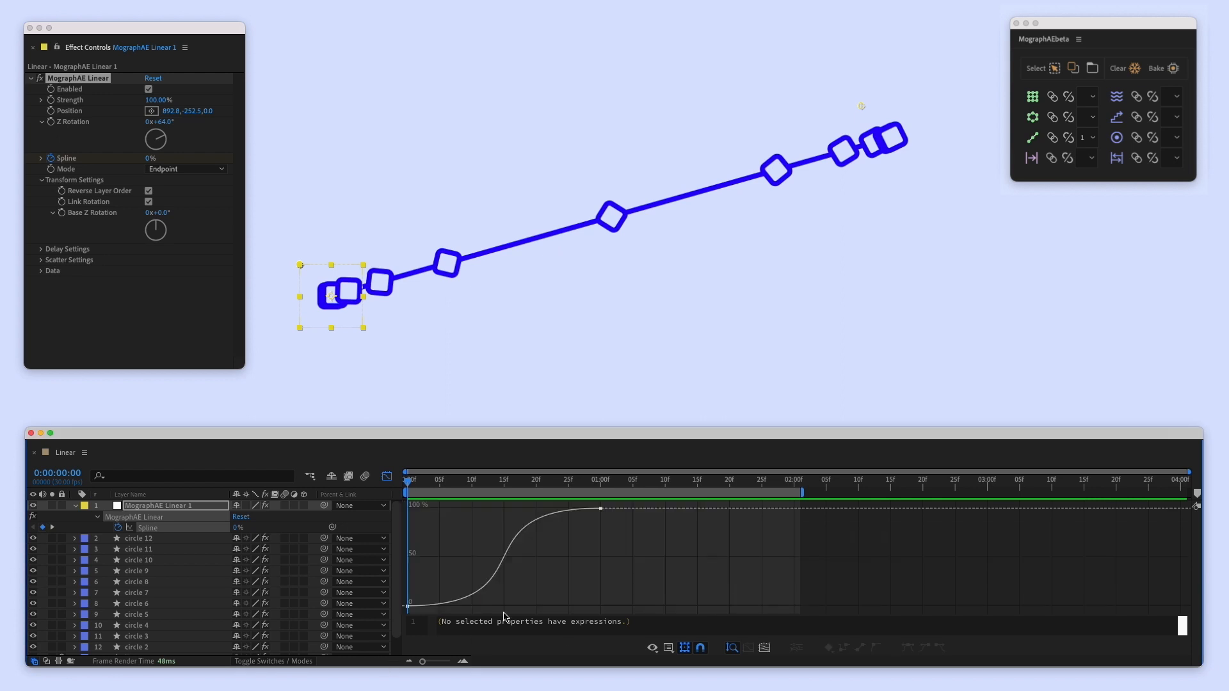
Reshape the Spline curve's handles into a slow start with a steep finish
{"action": "left_click", "coordinate": [485, 583]}
{"action": "left_click_drag", "start_coordinate": [554, 607], "coordinate": [528, 569]}
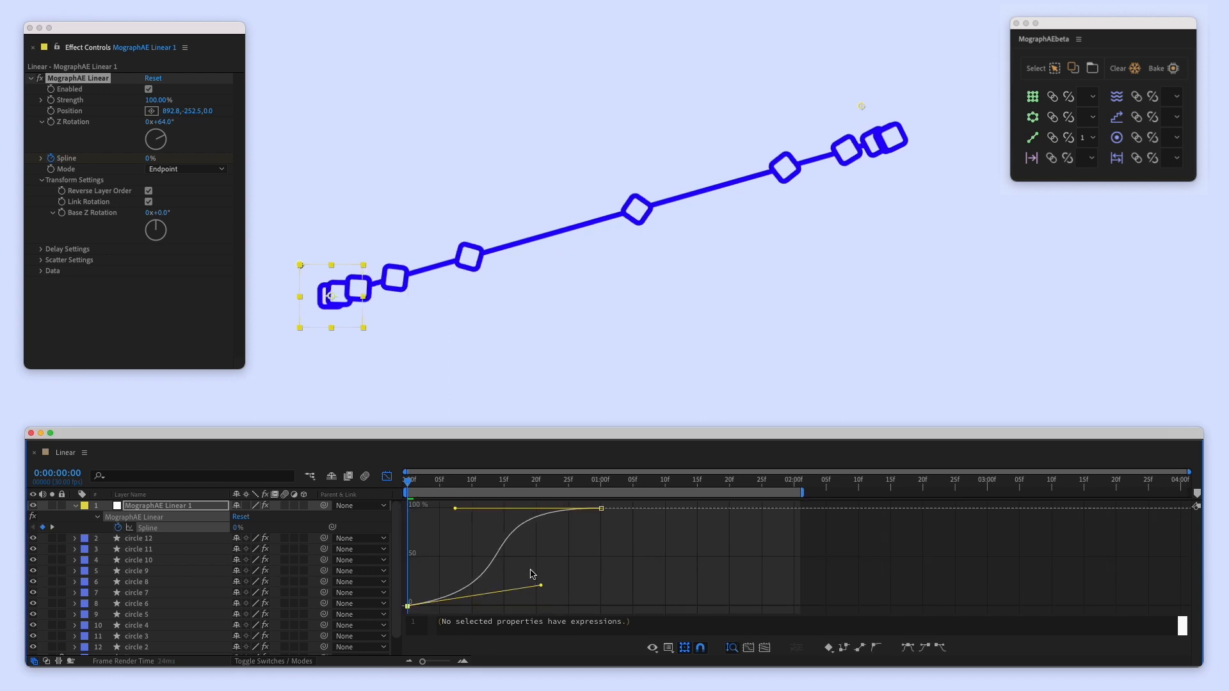
{"action": "left_click_drag", "start_coordinate": [455, 508], "coordinate": [492, 601]}
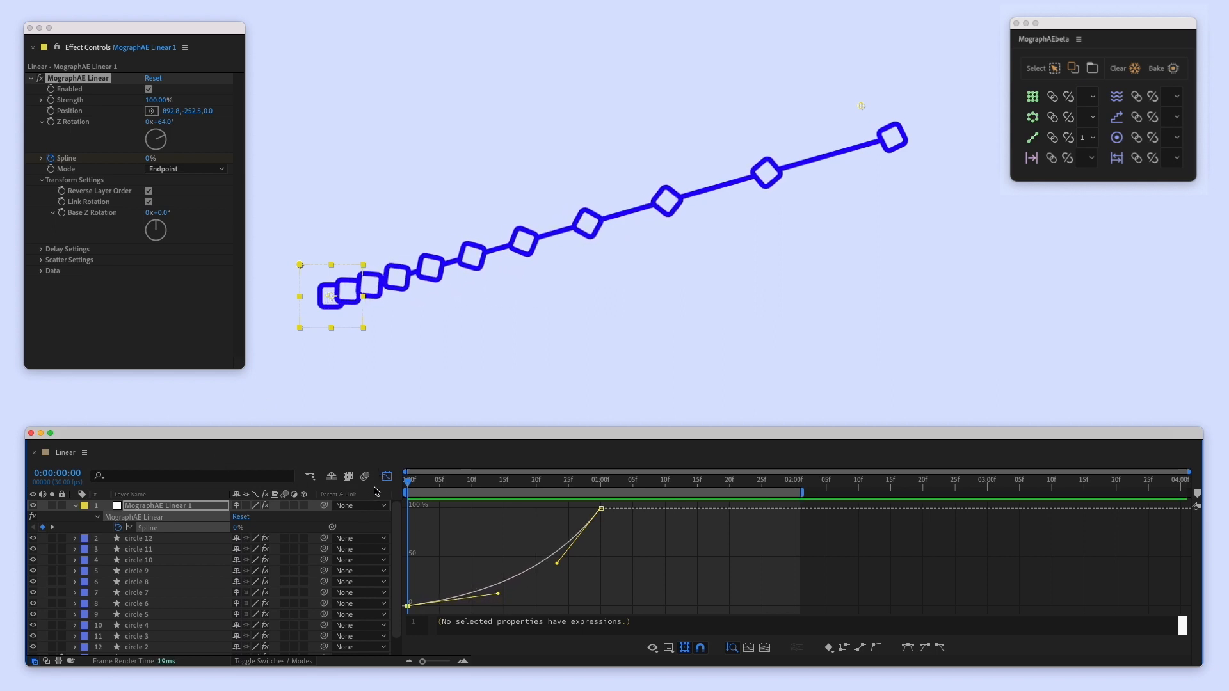
Undo the Spline curve edits back to linear spacing and leave the graph editor
{"action": "key", "text": "super+z"}
{"action": "key", "text": "super+z"}
{"action": "key", "text": "super+z"}
{"action": "key", "text": "super+z"}
{"action": "key", "text": "super+z"}
{"action": "key", "text": "super+z"}
{"action": "left_click", "coordinate": [387, 477]}
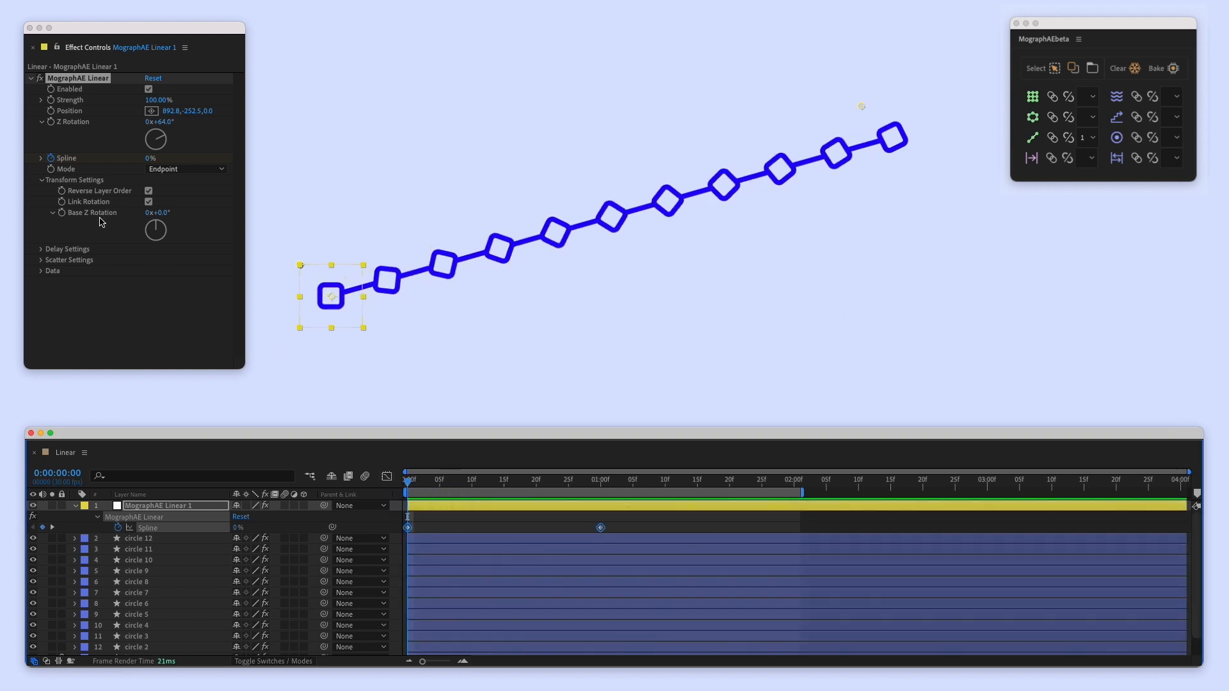
Keyframe the linear cloner's Position at the first frame with Y at 0, then raise Y to about -323.7 at 1 second
{"action": "left_click", "coordinate": [41, 250]}
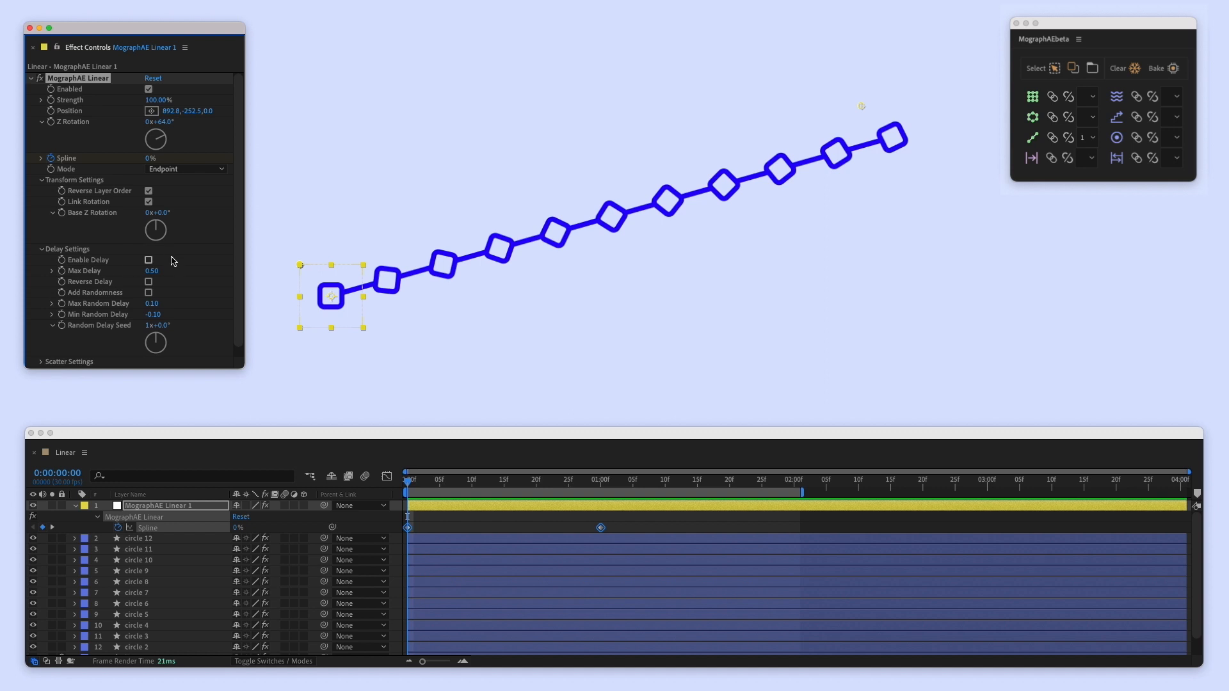
{"action": "left_click", "coordinate": [188, 109]}
{"action": "type", "text": "0"}
{"action": "key", "text": "Return"}
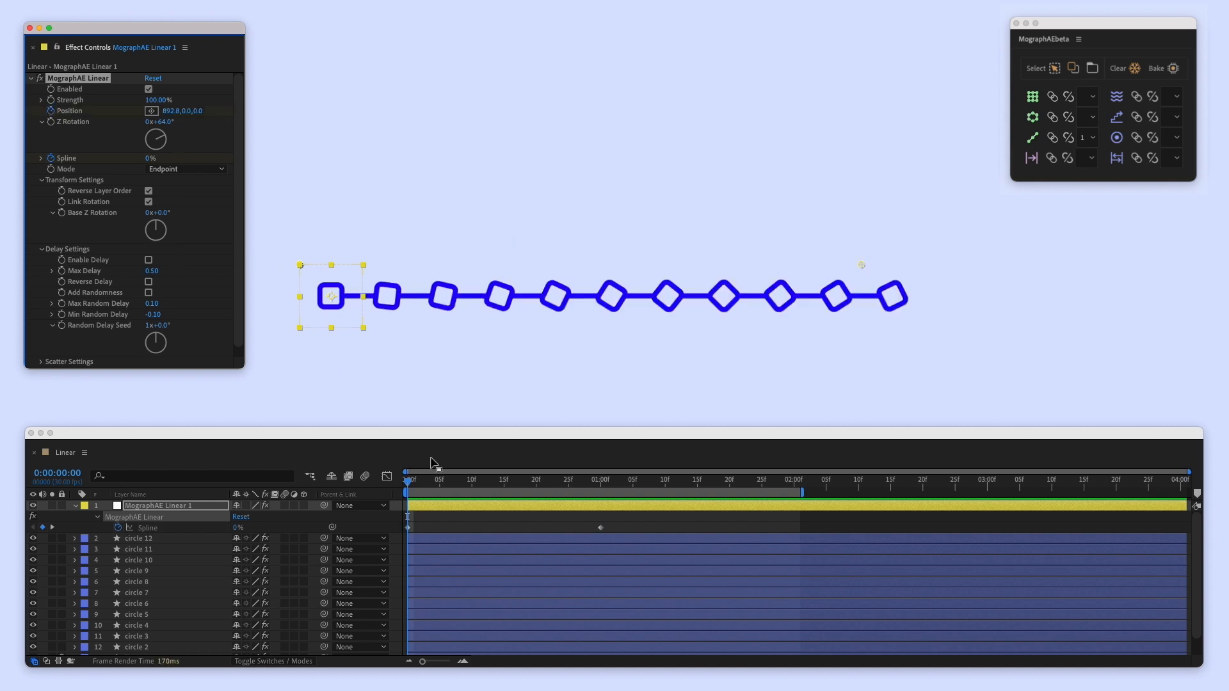
{"action": "left_click_drag", "start_coordinate": [408, 481], "coordinate": [619, 470]}
{"action": "left_click_drag", "start_coordinate": [862, 265], "coordinate": [868, 62]}
Apply Easy Ease to the Position keyframes and preview the animation from the first frame
{"action": "left_click_drag", "start_coordinate": [624, 518], "coordinate": [391, 529]}
{"action": "key", "text": "Home"}
{"action": "key", "text": "F9"}
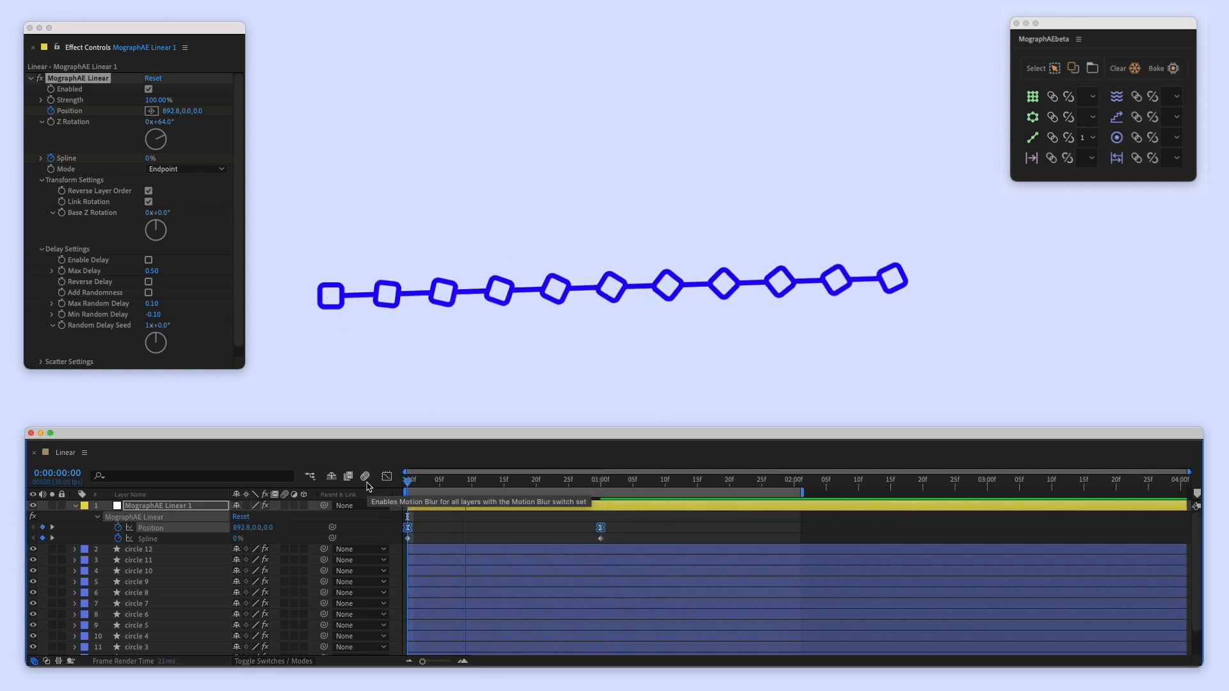
Turn on Enable Delay and Reverse Delay for the linear cloner and preview the animation
{"action": "left_click", "coordinate": [149, 260]}
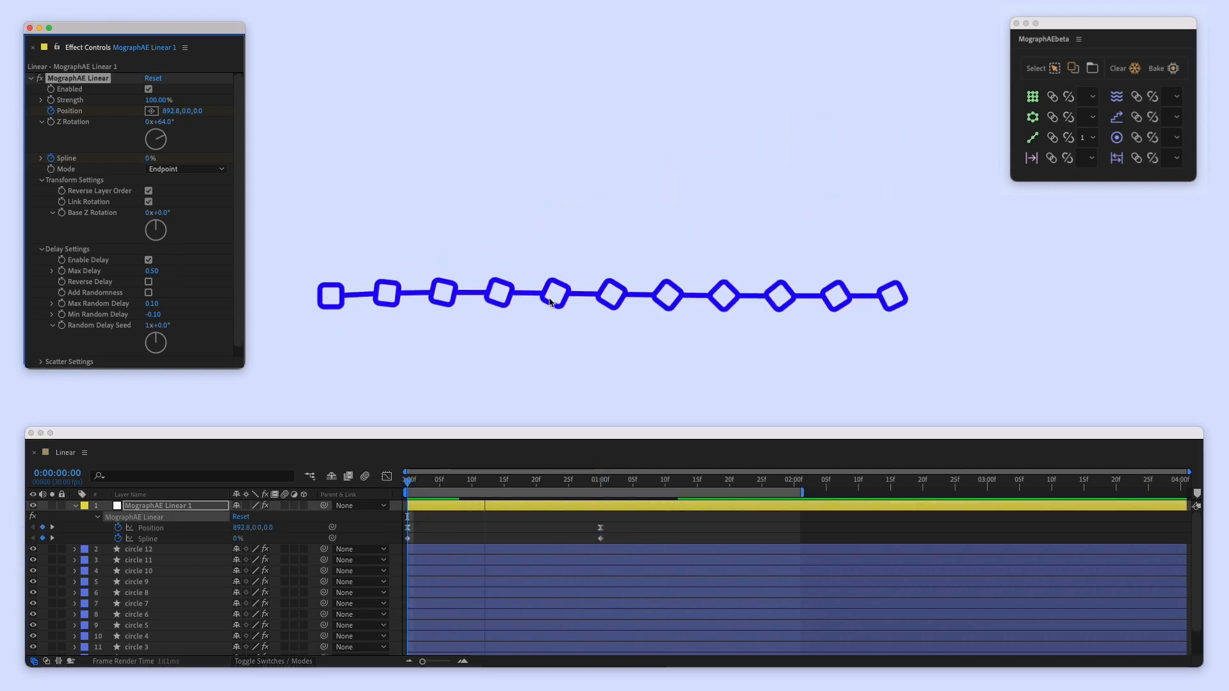
{"action": "key", "text": "space"}
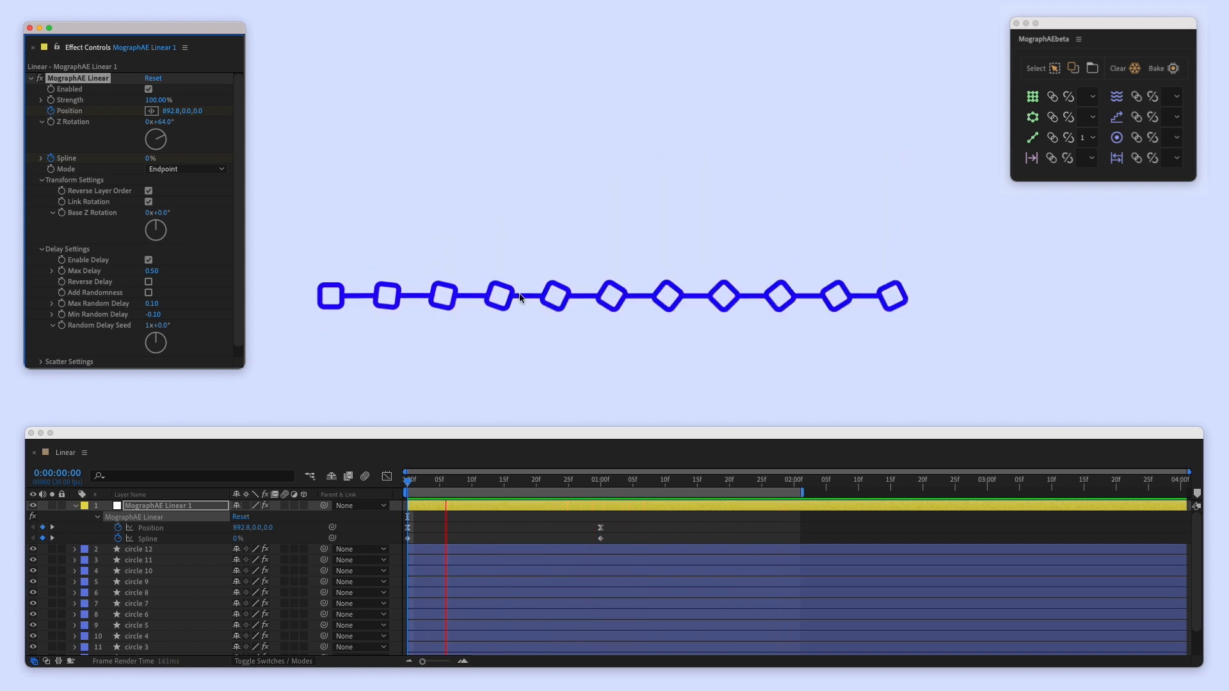
{"action": "key", "text": "space"}
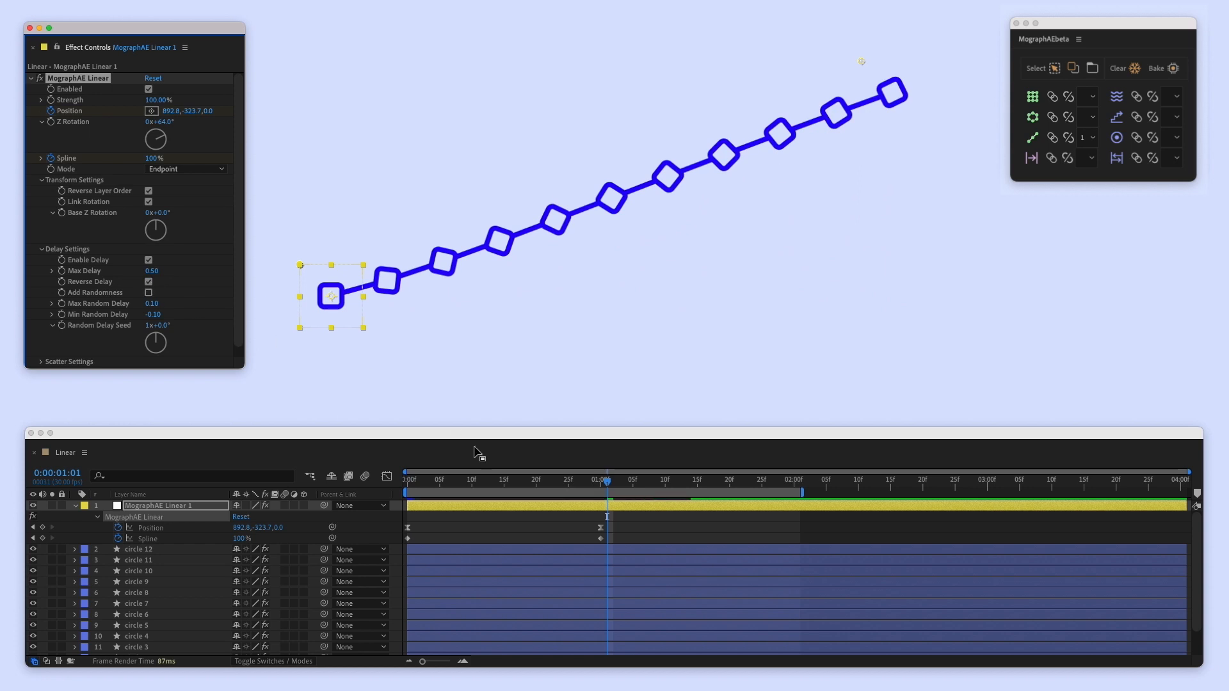
{"action": "left_click_drag", "start_coordinate": [530, 487], "coordinate": [482, 487]}
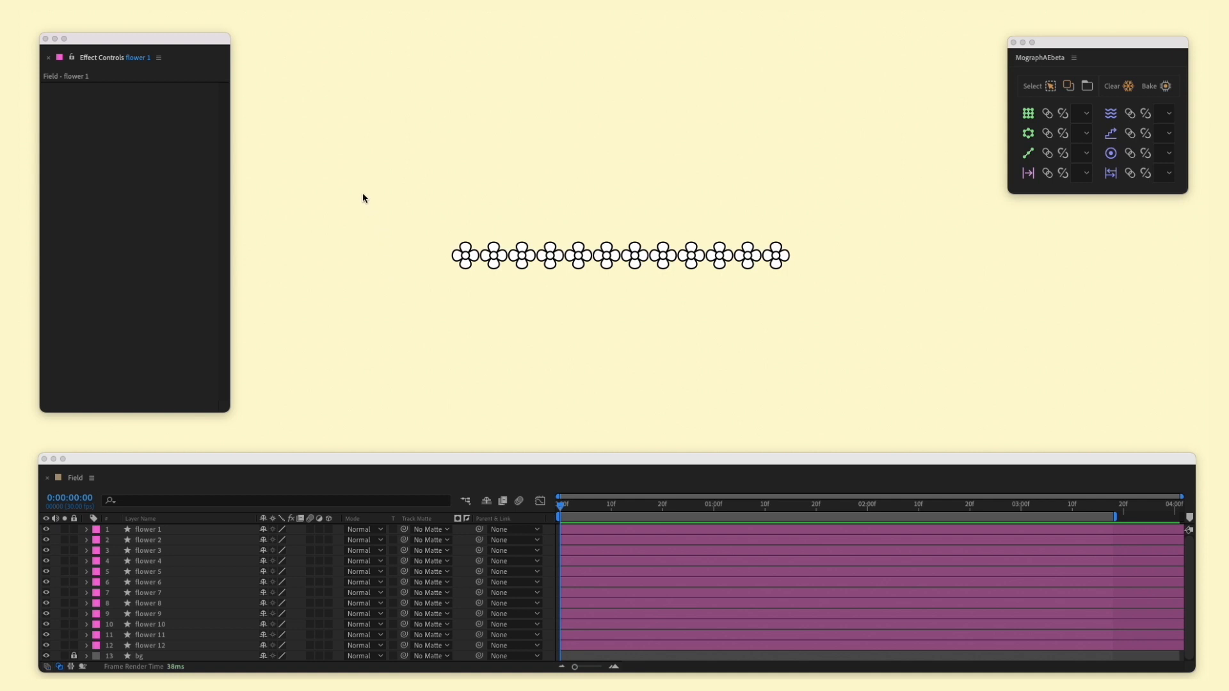
Create a Field controller for the Position of all twelve flowers and move it along the flower row
{"action": "left_click_drag", "start_coordinate": [363, 194], "coordinate": [949, 363]}
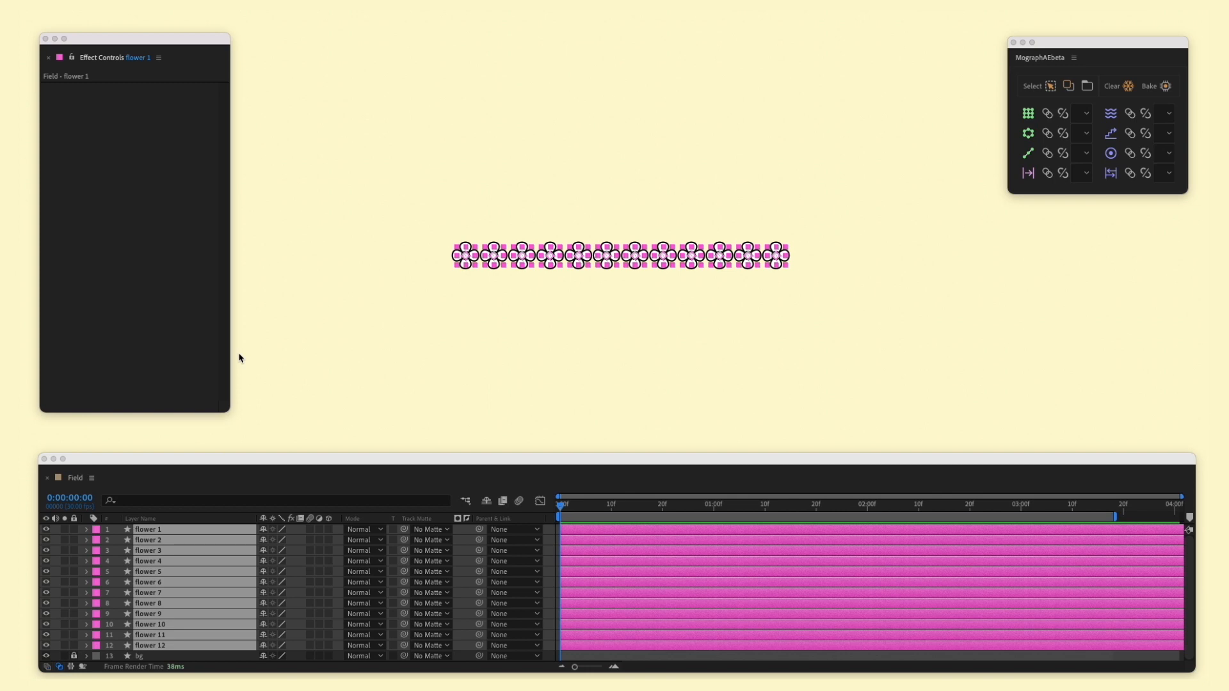
{"action": "left_click", "coordinate": [1027, 173]}
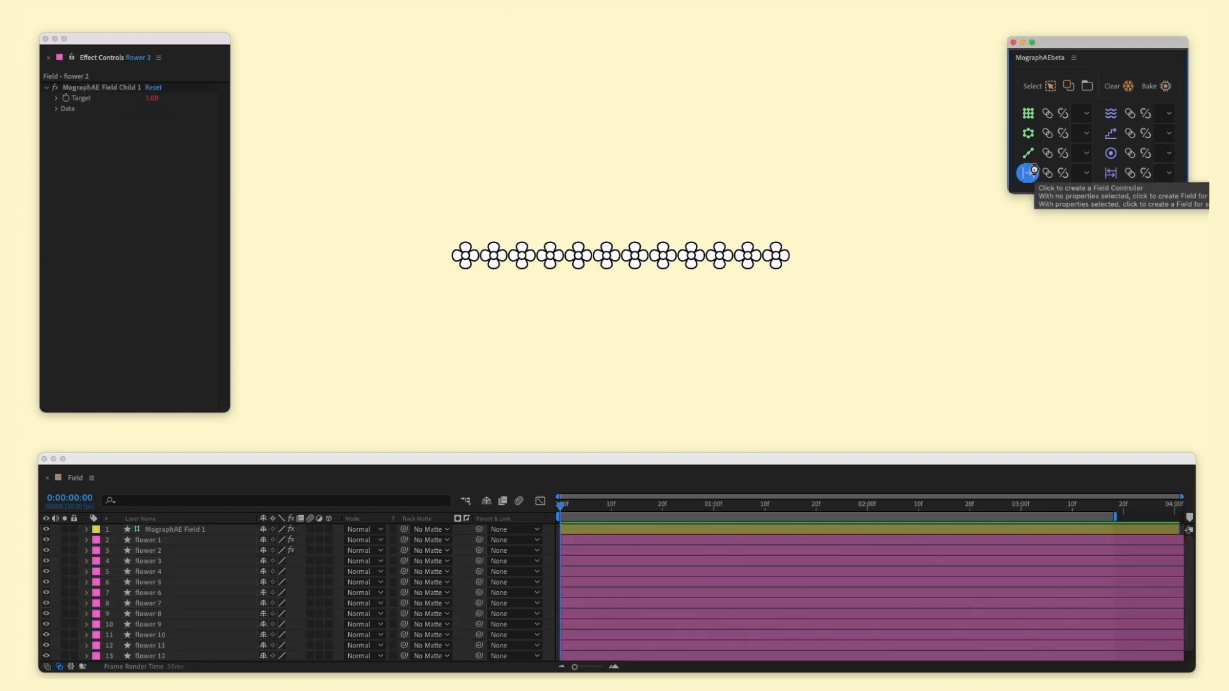
{"action": "left_click_drag", "start_coordinate": [645, 248], "coordinate": [573, 244]}
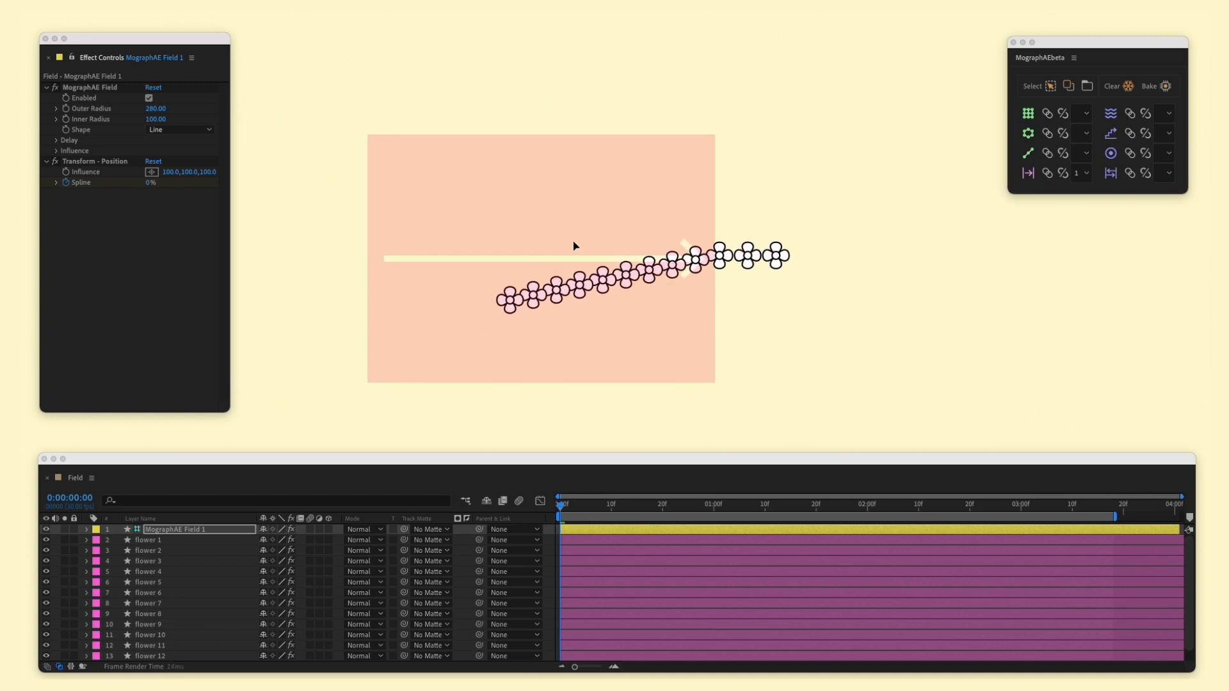
Set the field's Outer Radius to 270 and place the field above the flower row, just right of its middle
{"action": "left_click_drag", "start_coordinate": [165, 110], "coordinate": [486, 114]}
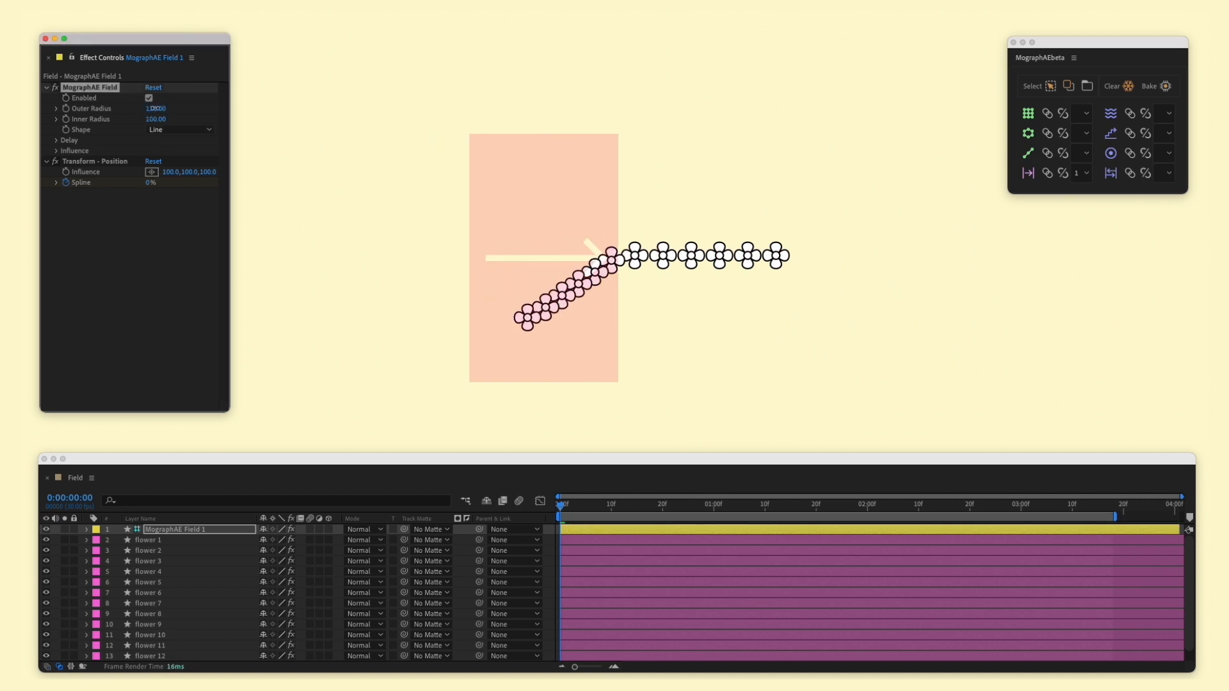
{"action": "left_click_drag", "start_coordinate": [619, 135], "coordinate": [644, 179]}
{"action": "left_click_drag", "start_coordinate": [156, 109], "coordinate": [166, 107]}
{"action": "left_click_drag", "start_coordinate": [628, 196], "coordinate": [649, 213]}
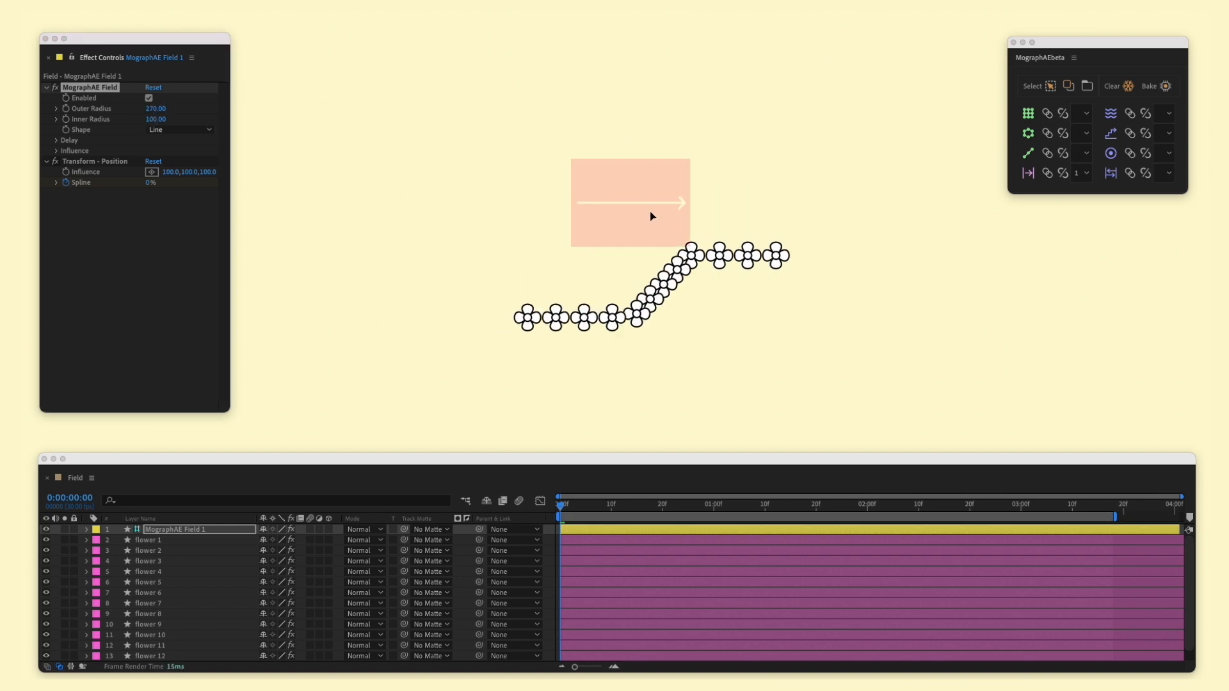
Try the Circle shape on the field, move the field to the left of the flower row, and return Shape to Line
{"action": "left_click", "coordinate": [190, 132]}
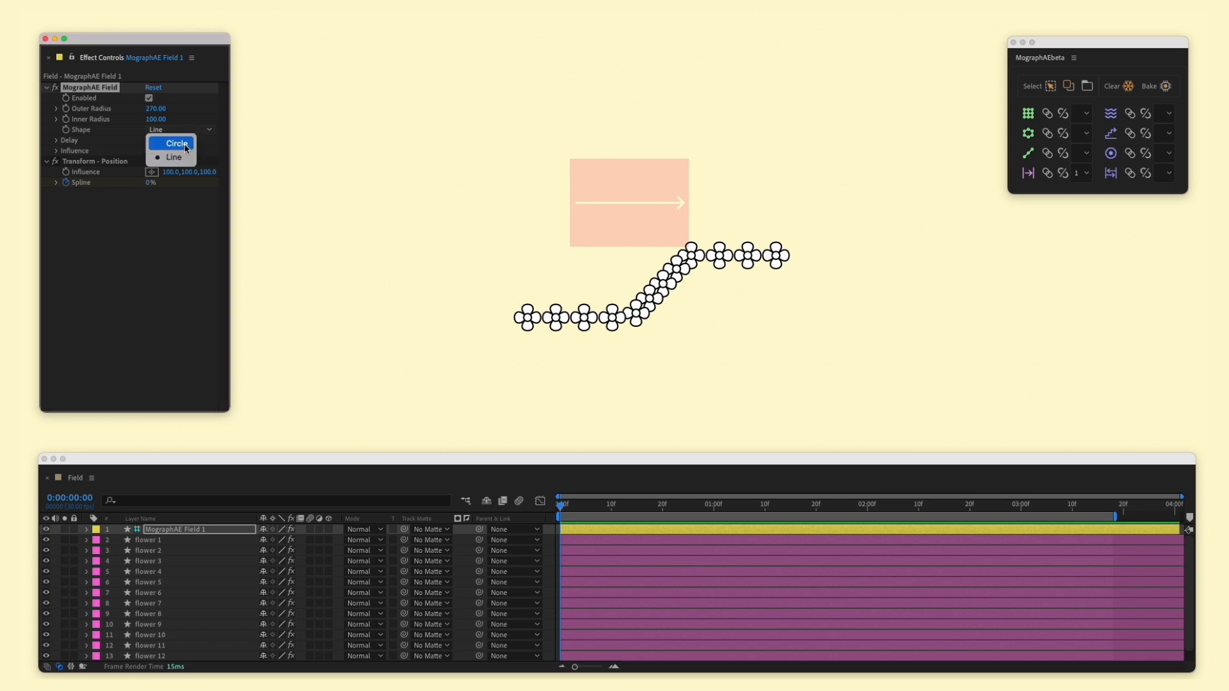
{"action": "left_click", "coordinate": [169, 142]}
{"action": "left_click_drag", "start_coordinate": [638, 160], "coordinate": [316, 275]}
{"action": "left_click", "coordinate": [179, 129]}
{"action": "left_click", "coordinate": [167, 132]}
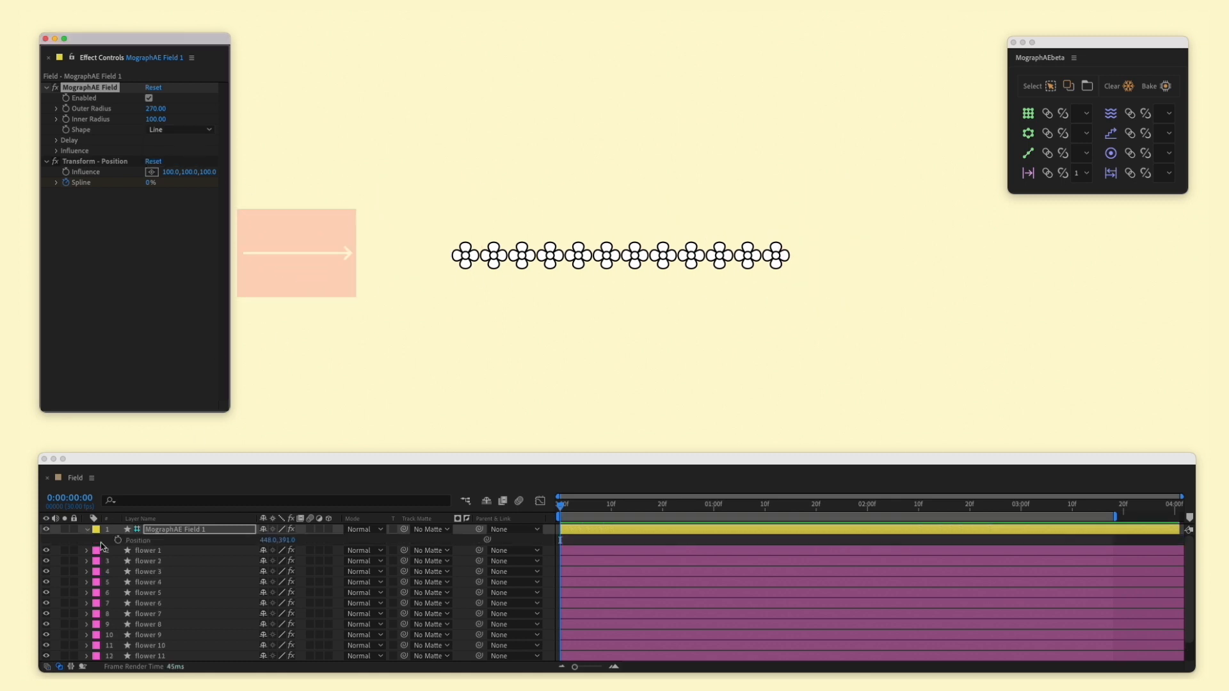
Keyframe the field's Position from the first frame to 2 seconds so it sweeps past the right of the flower row, and preview it
{"action": "left_click", "coordinate": [758, 519]}
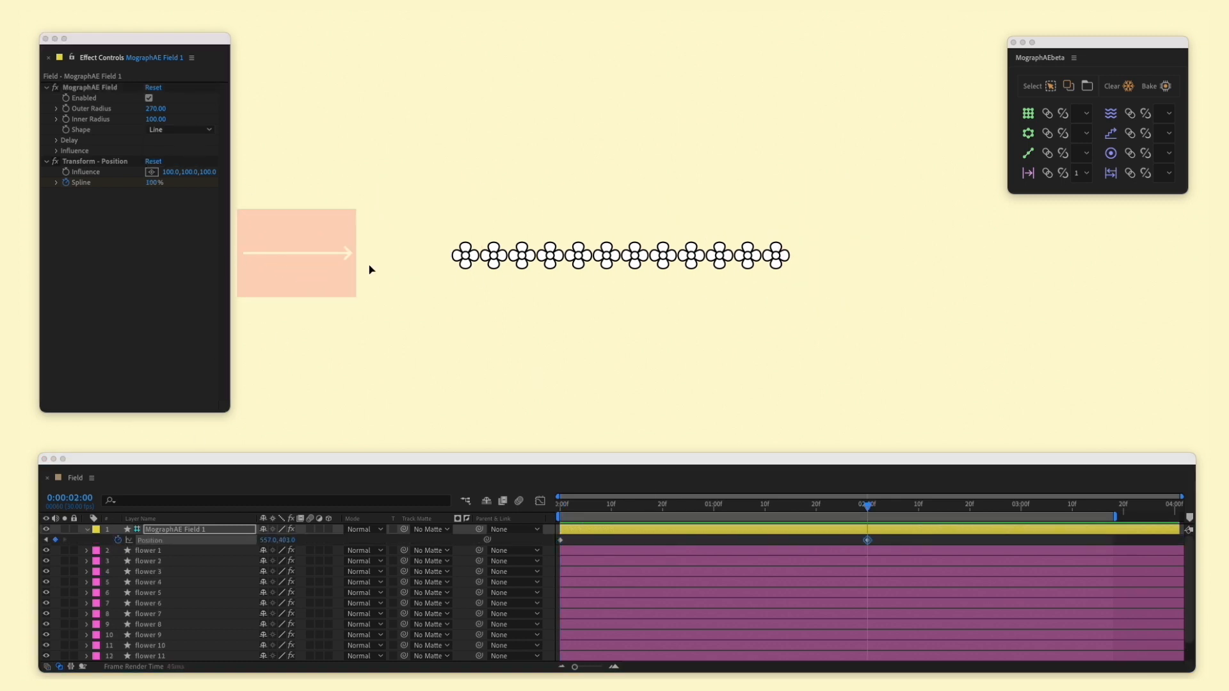
{"action": "left_click_drag", "start_coordinate": [273, 285], "coordinate": [922, 288]}
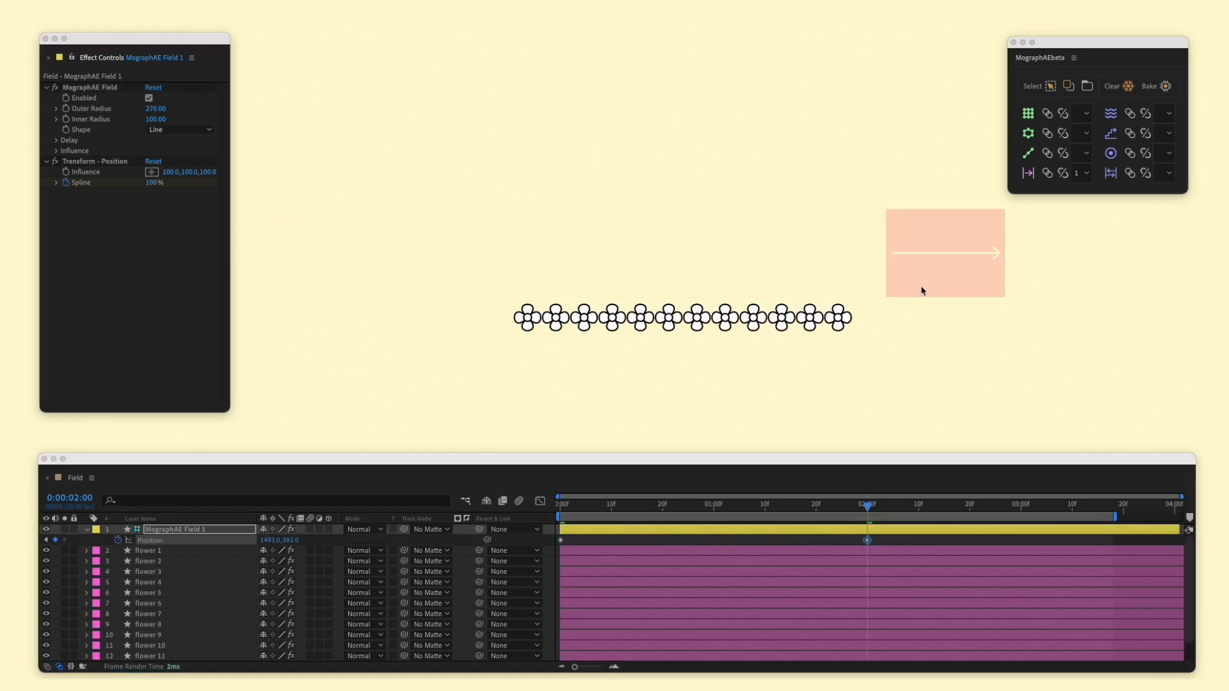
{"action": "left_click", "coordinate": [561, 505]}
{"action": "key", "text": "space"}
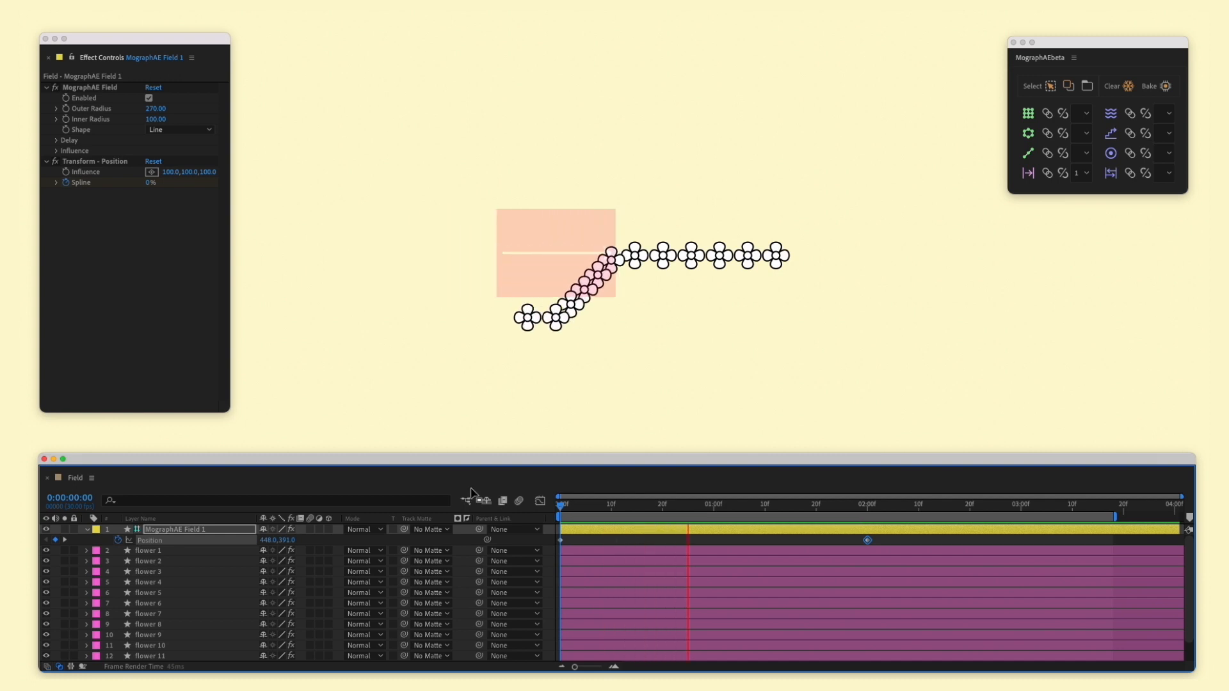
Preview the animation with the field's Add Random Delay turned on, and turn the option off again
{"action": "left_click", "coordinate": [56, 140]}
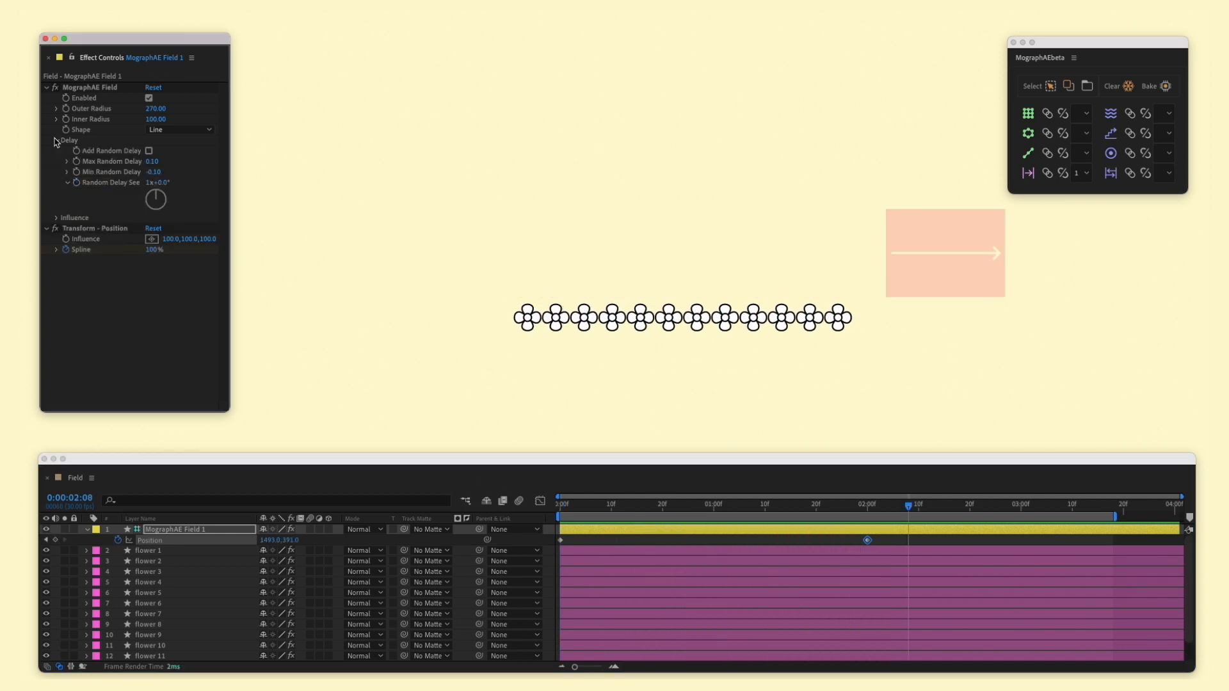
{"action": "left_click", "coordinate": [151, 151]}
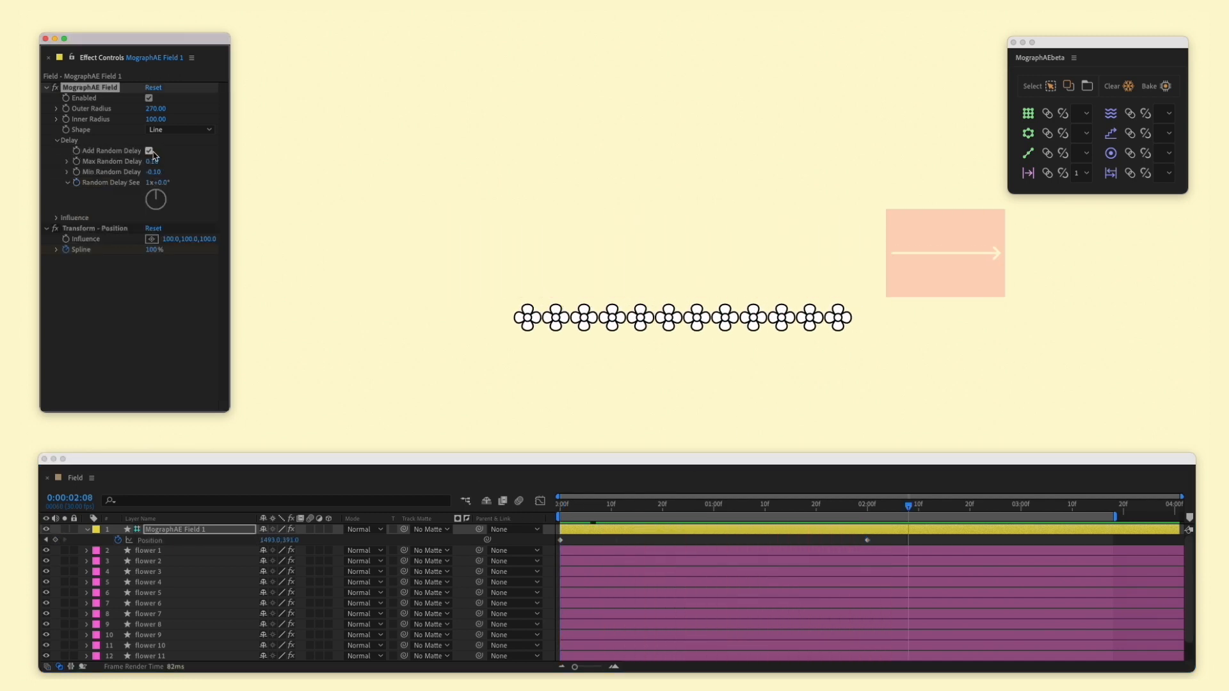
{"action": "left_click", "coordinate": [492, 496]}
{"action": "key", "text": "space"}
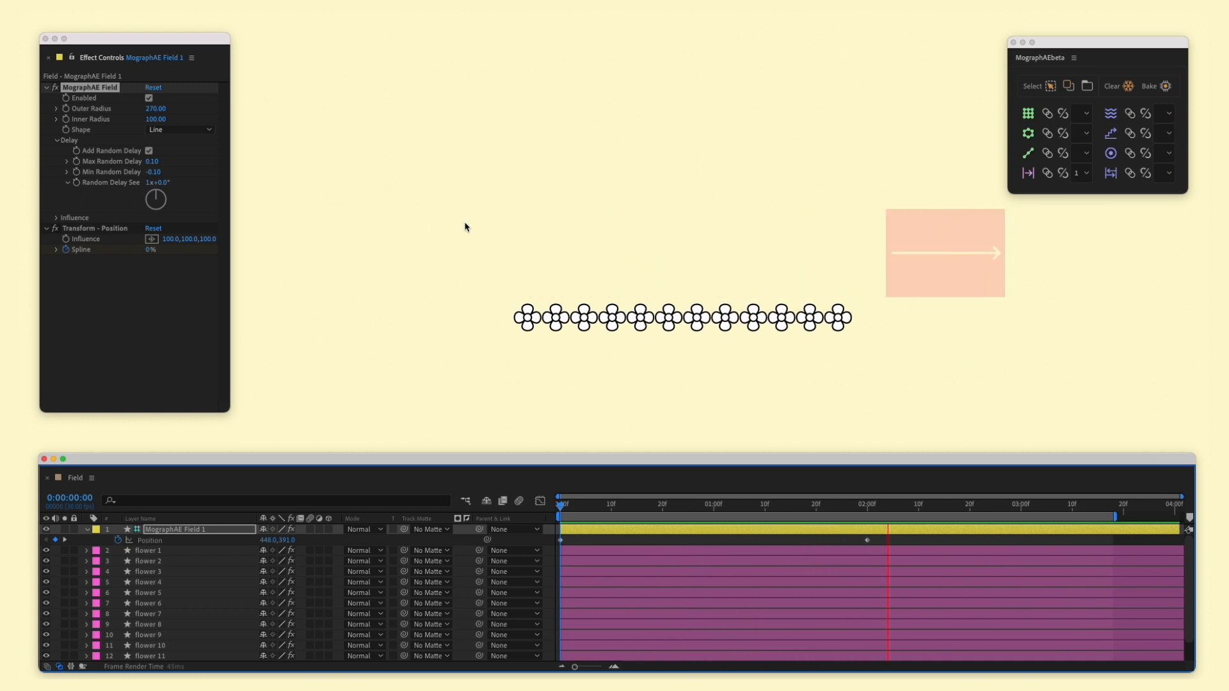
{"action": "key", "text": "space"}
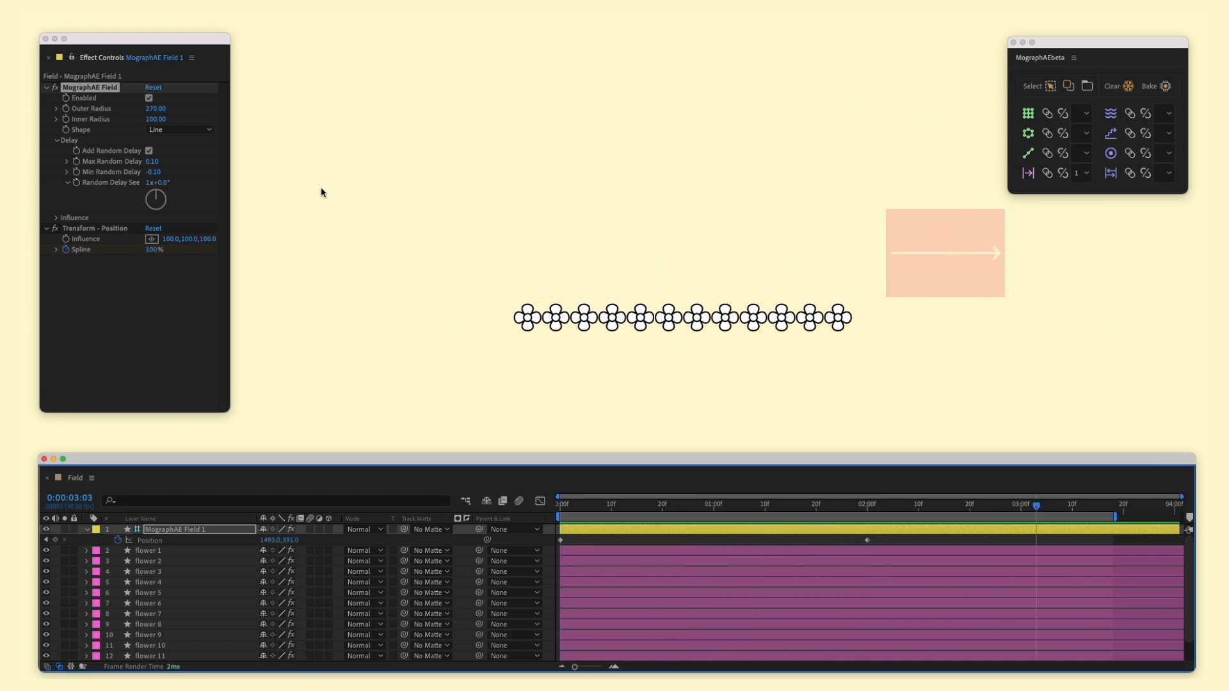
{"action": "left_click", "coordinate": [150, 151]}
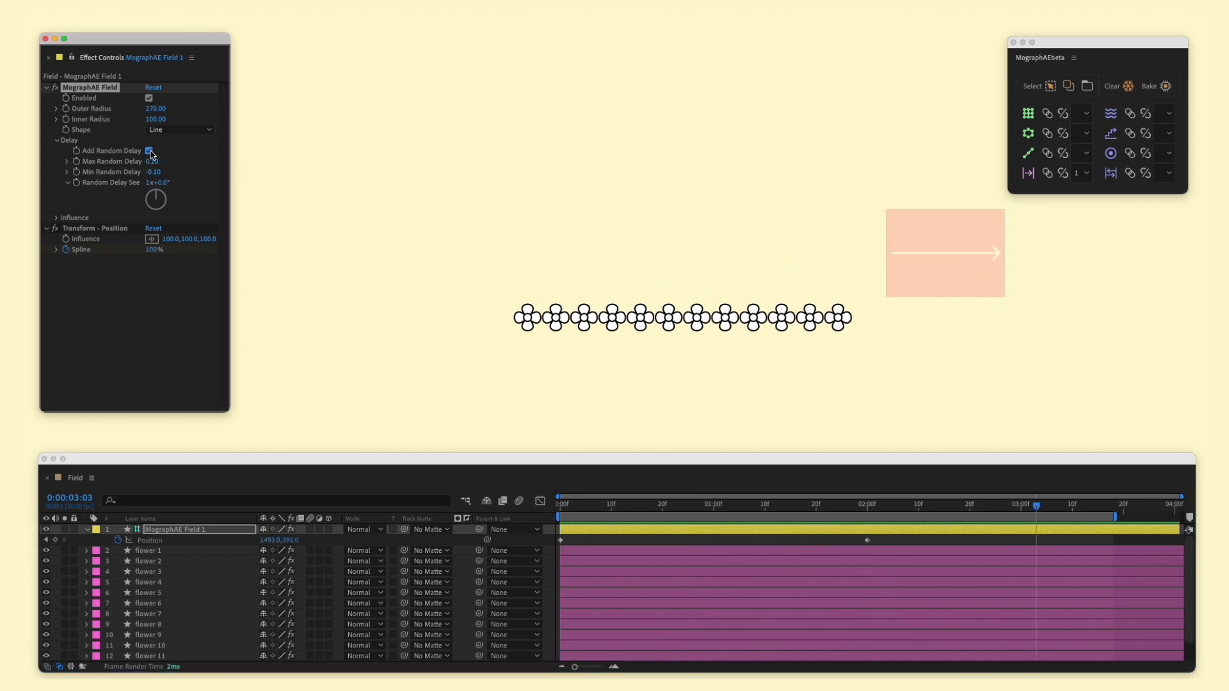
Preview the animation with the field's Add Random Influence turned on, turn it off again, and collapse the Delay and Influence groups
{"action": "left_click", "coordinate": [55, 218]}
{"action": "left_click", "coordinate": [149, 229]}
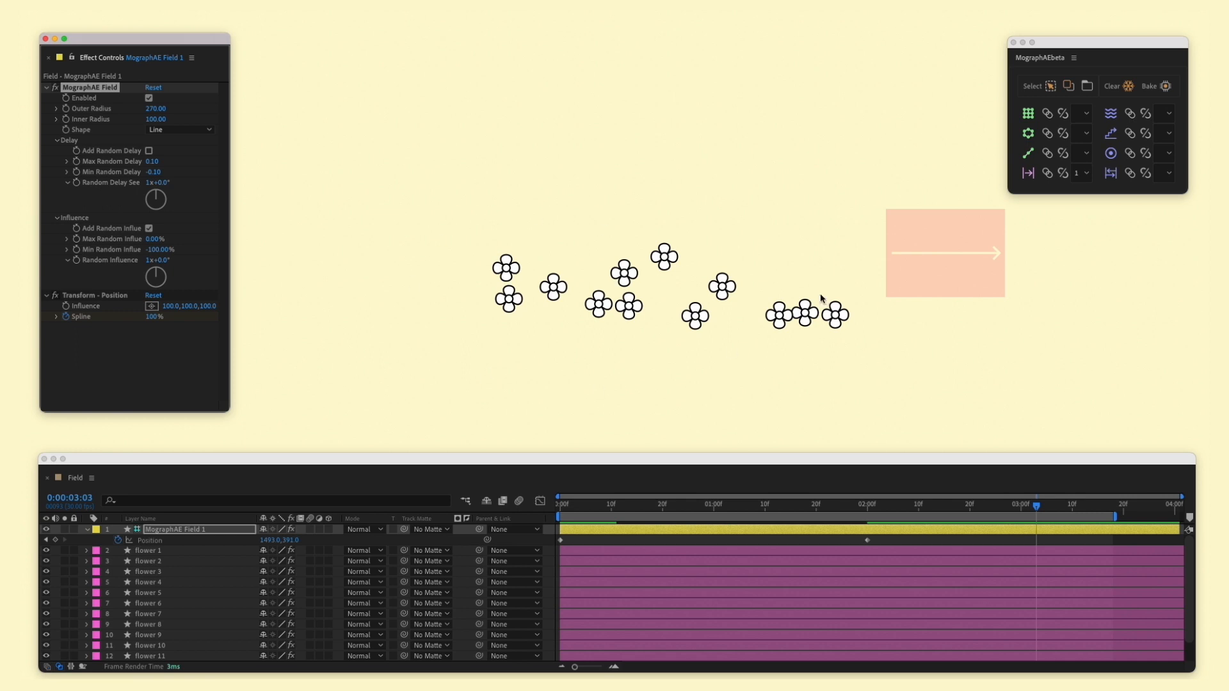
{"action": "key", "text": "space"}
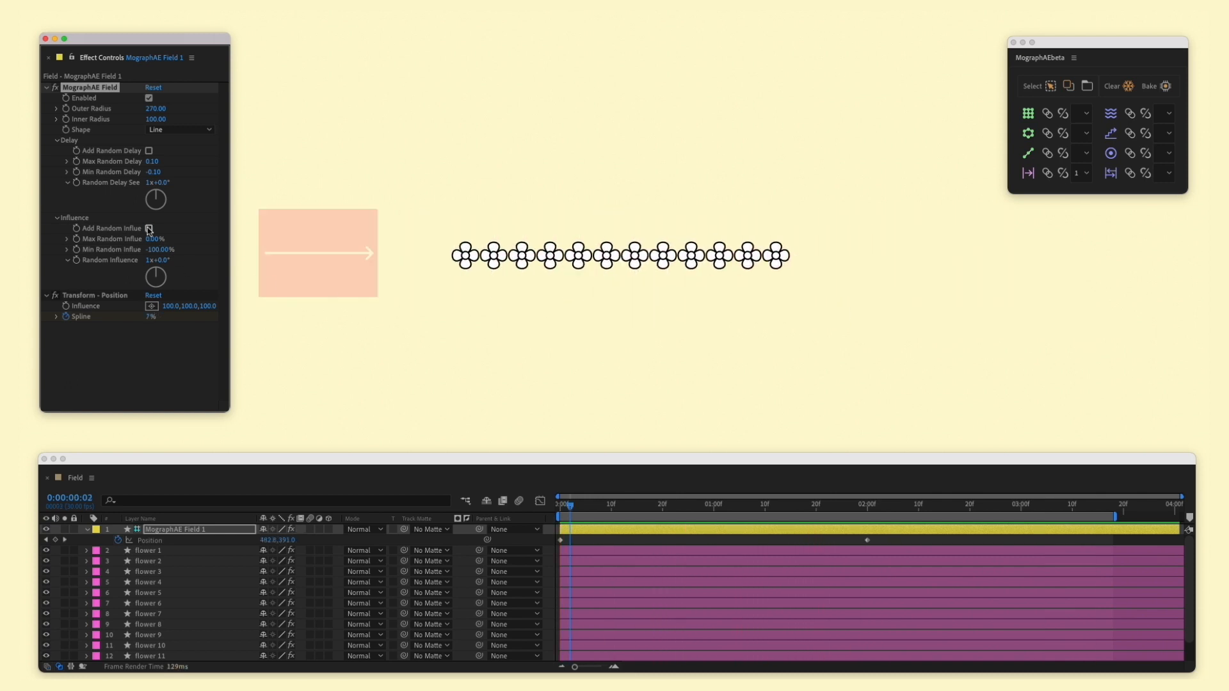
{"action": "left_click", "coordinate": [57, 140]}
{"action": "left_click", "coordinate": [56, 151]}
Set the Transform - Position Influence values to 0, 99 and 0 so the field moves the flowers only vertically
{"action": "left_click", "coordinate": [99, 166]}
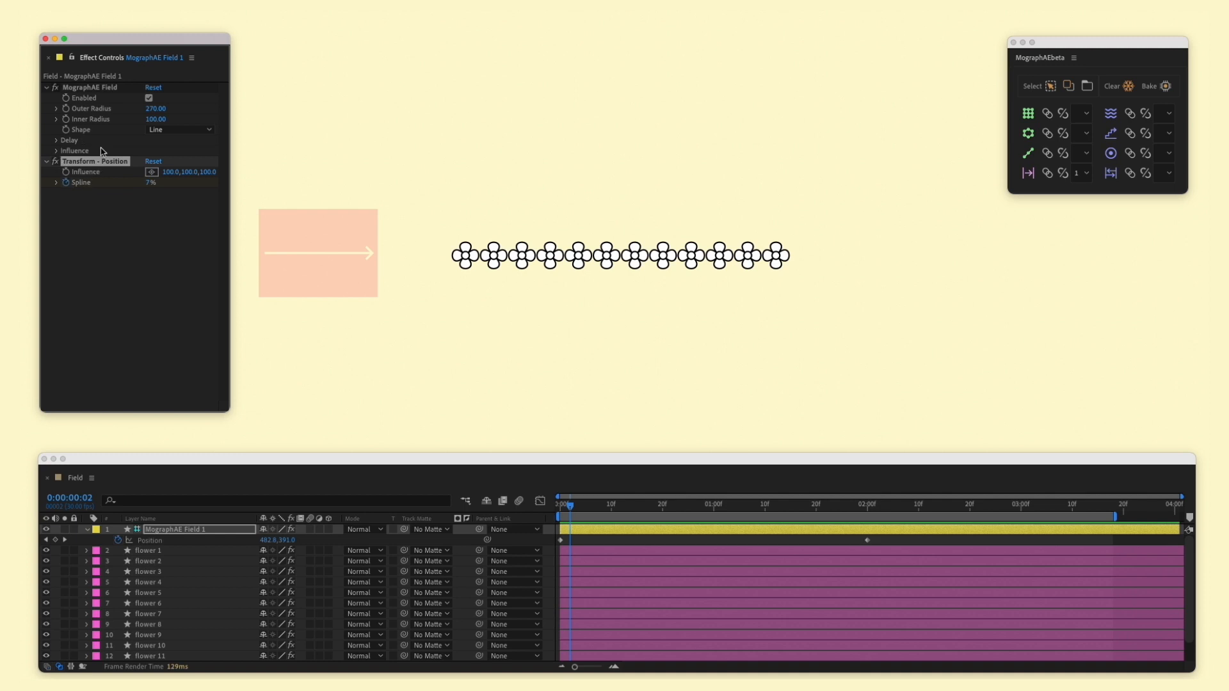
{"action": "left_click", "coordinate": [96, 205]}
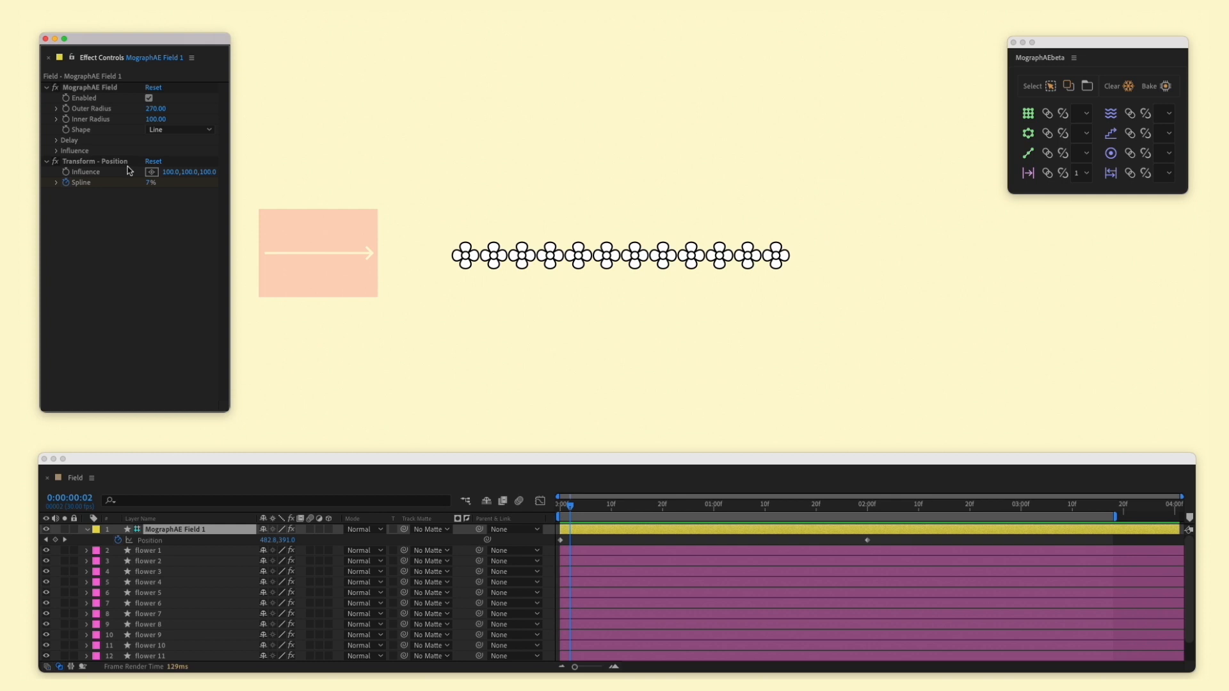
{"action": "left_click", "coordinate": [168, 174]}
{"action": "type", "text": "0"}
{"action": "key", "text": "Return"}
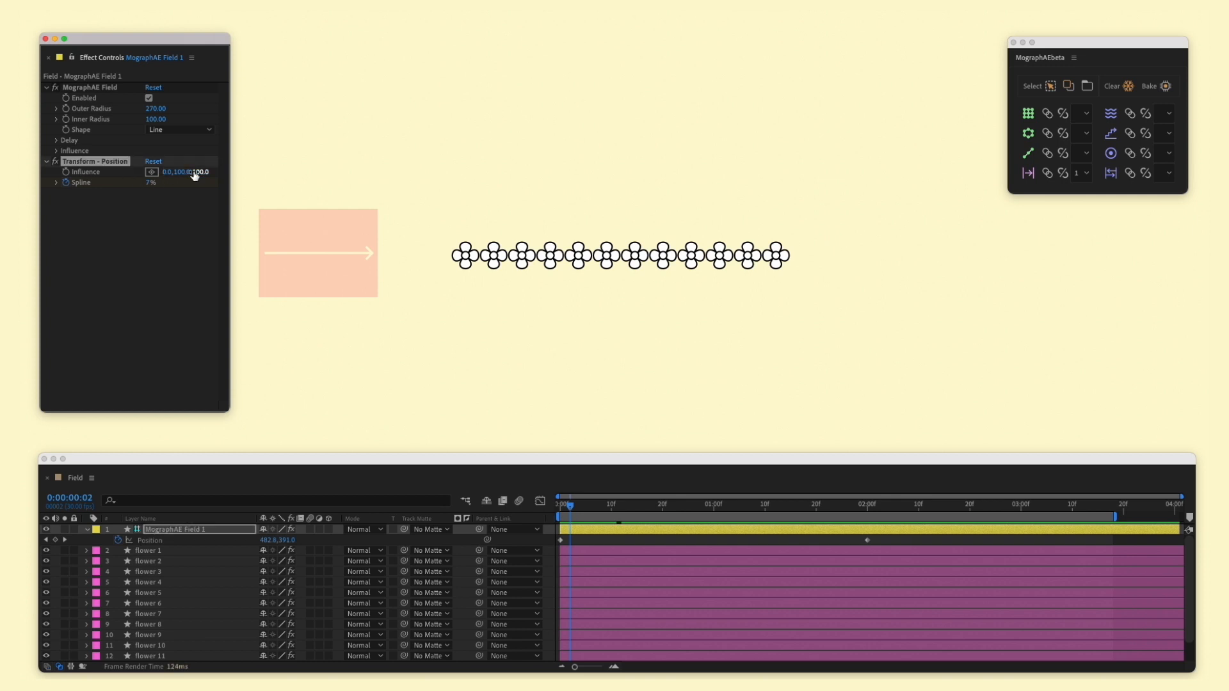
{"action": "left_click", "coordinate": [198, 173]}
{"action": "type", "text": "0"}
{"action": "key", "text": "Return"}
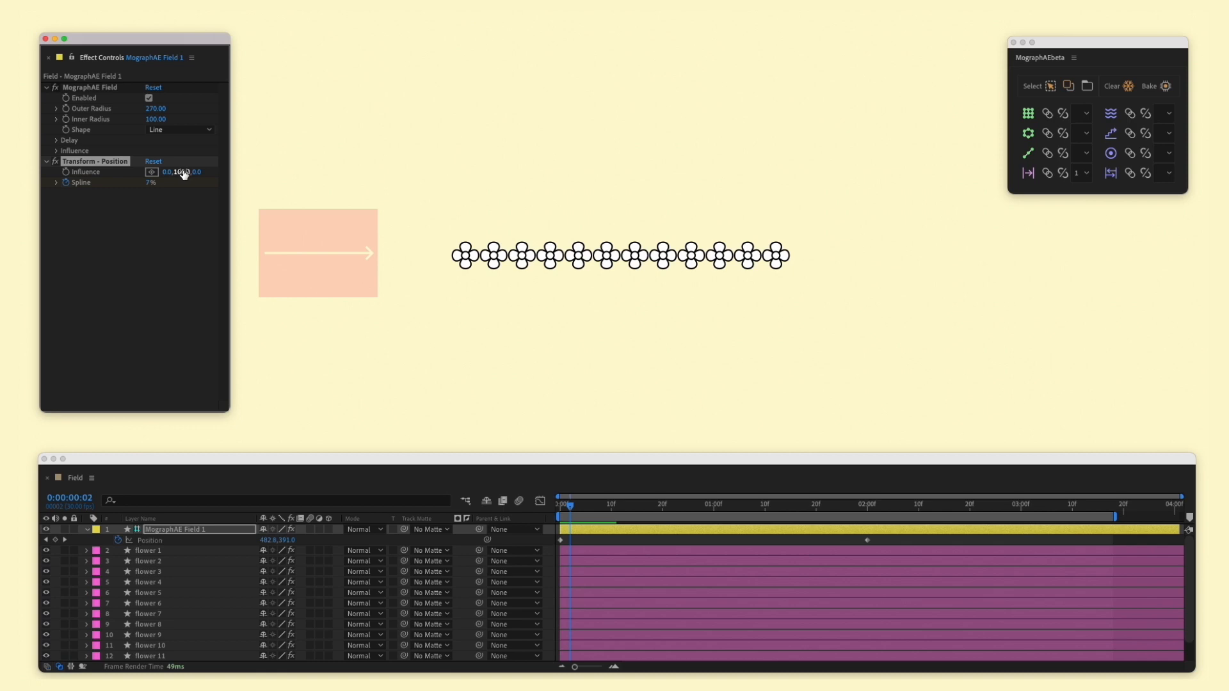
{"action": "left_click_drag", "start_coordinate": [179, 172], "coordinate": [133, 171]}
Preview the animation and, at 1 second, widen the field by setting Outer Radius to 510
{"action": "left_click_drag", "start_coordinate": [263, 193], "coordinate": [263, 193]}
{"action": "key", "text": "space"}
{"action": "key", "text": "space"}
{"action": "left_click_drag", "start_coordinate": [815, 505], "coordinate": [724, 510]}
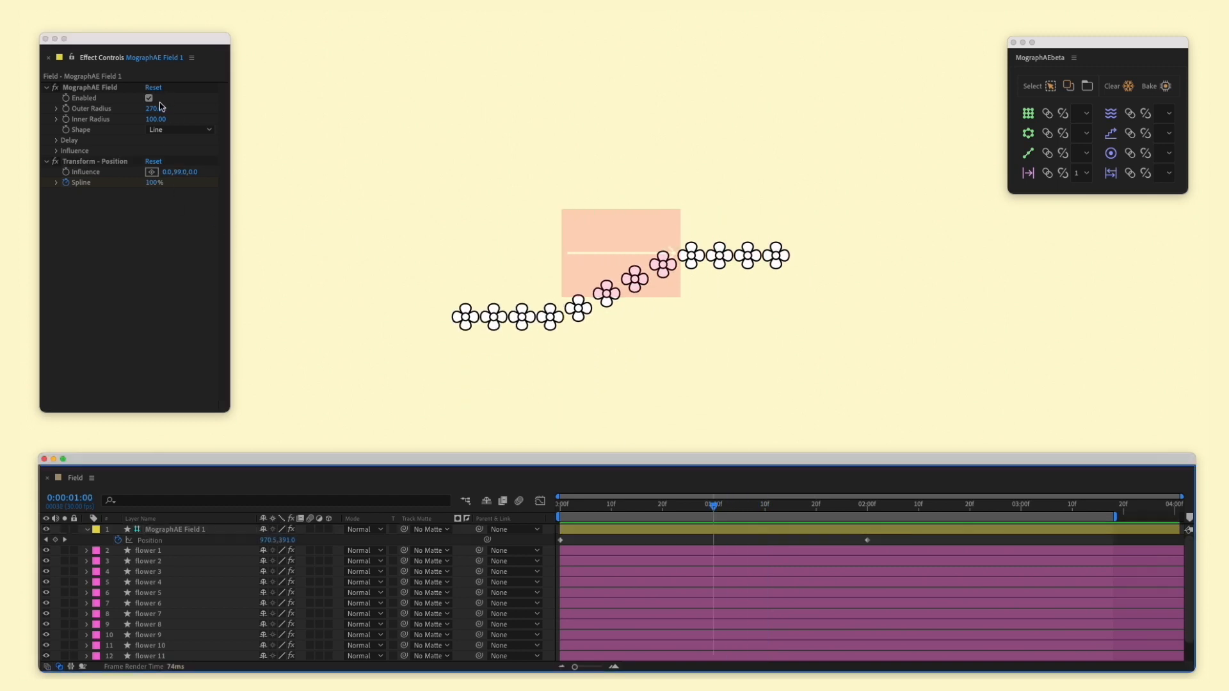
{"action": "left_click_drag", "start_coordinate": [163, 109], "coordinate": [178, 109]}
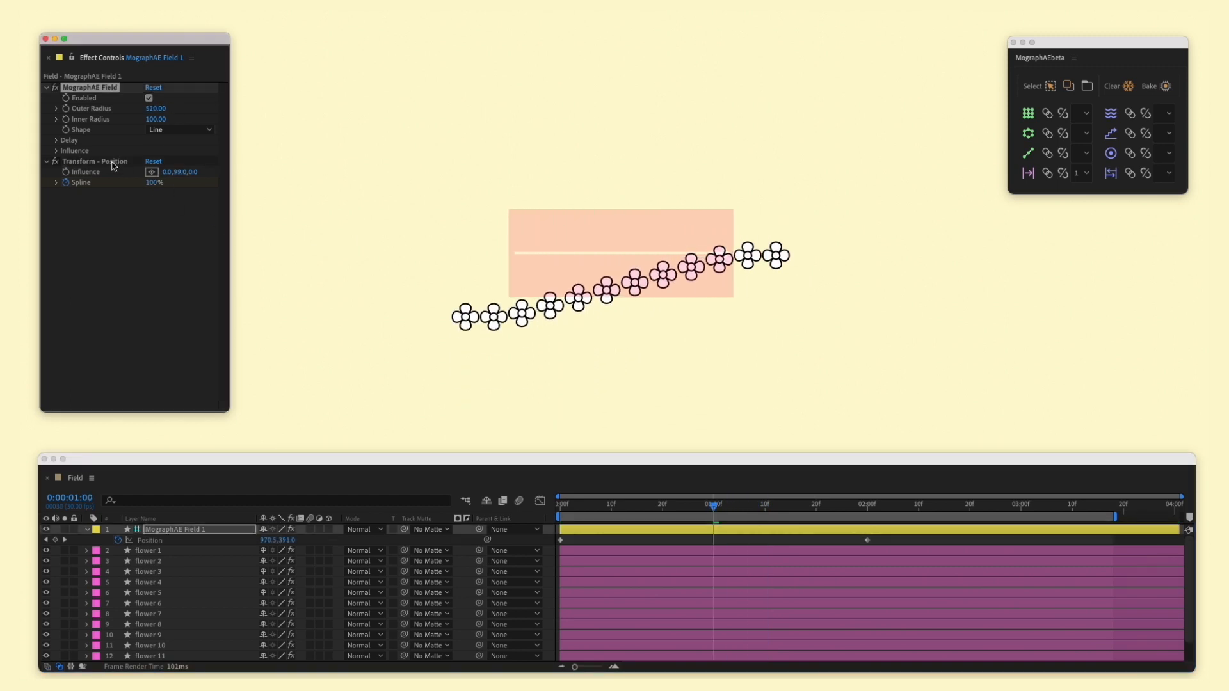
Reshape the field's Spline keyframes in the graph editor into a bouncing curve that settles at 100% by 1:12, and preview the animation
{"action": "left_click", "coordinate": [78, 183]}
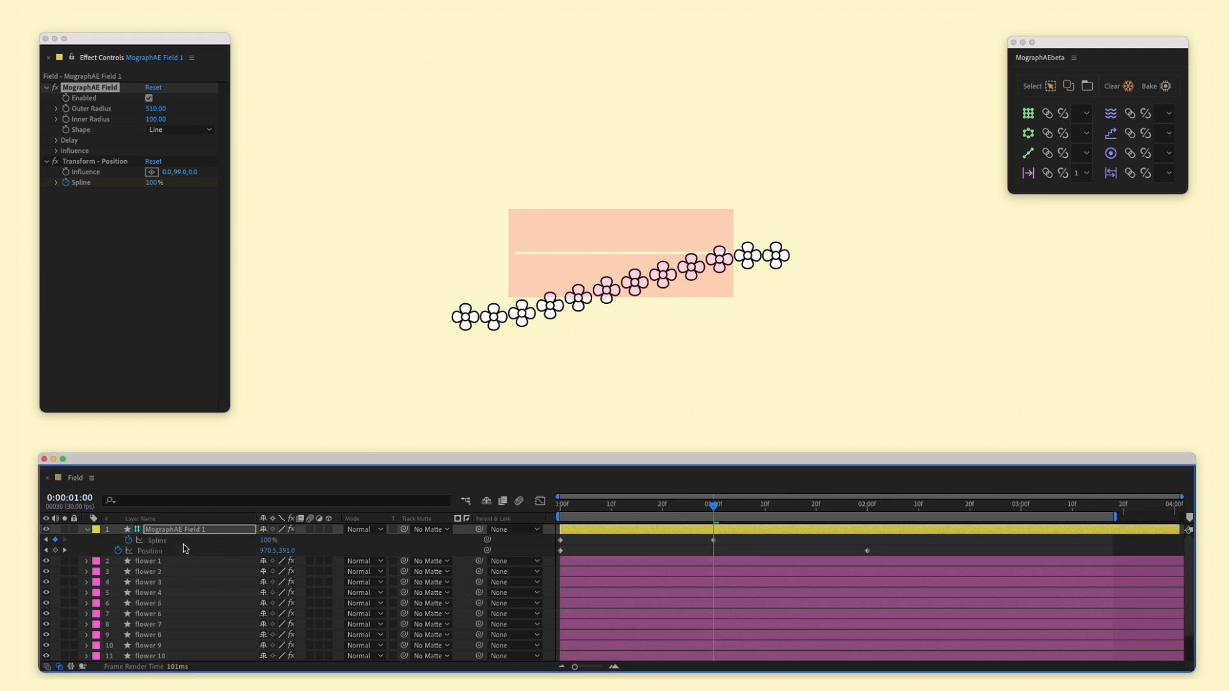
{"action": "left_click", "coordinate": [185, 541]}
{"action": "left_click", "coordinate": [540, 501]}
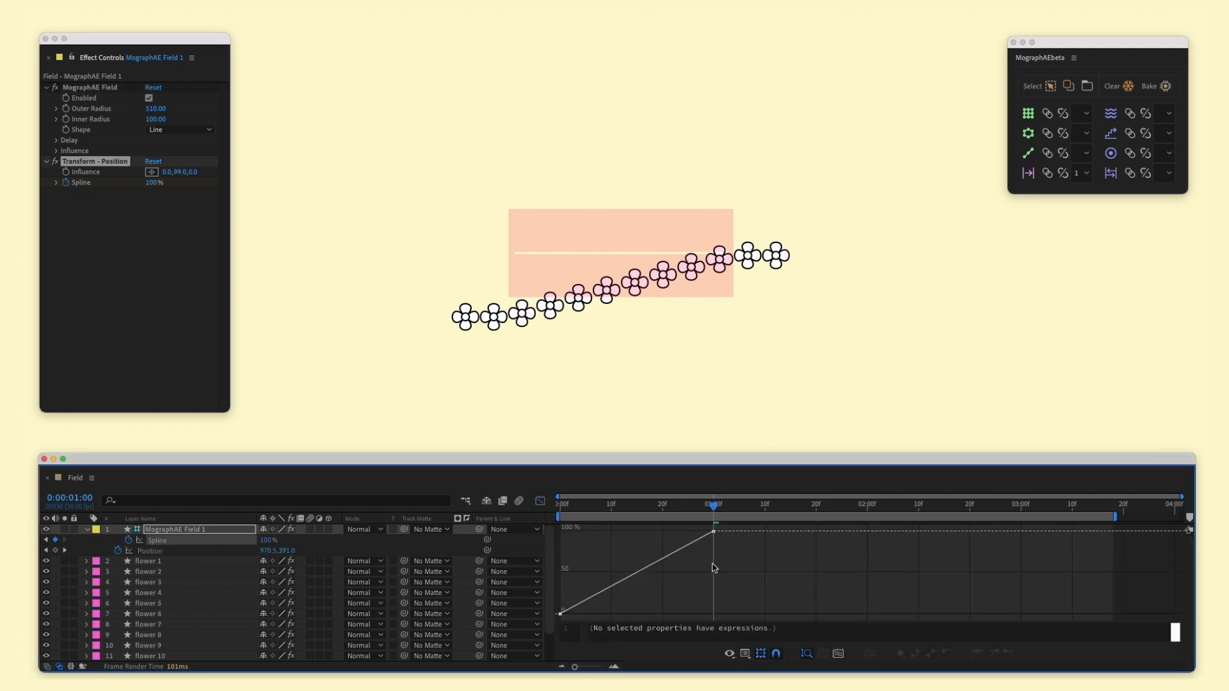
{"action": "left_click_drag", "start_coordinate": [720, 522], "coordinate": [558, 617]}
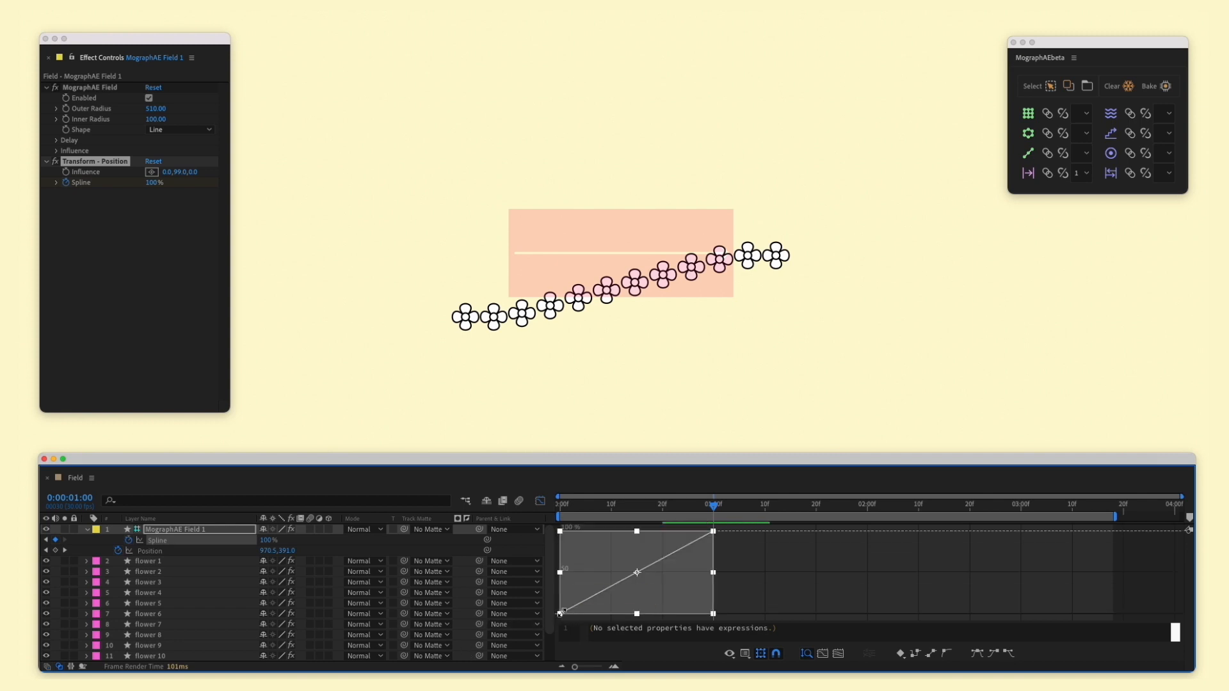
{"action": "key", "text": "F9"}
{"action": "key", "text": "space"}
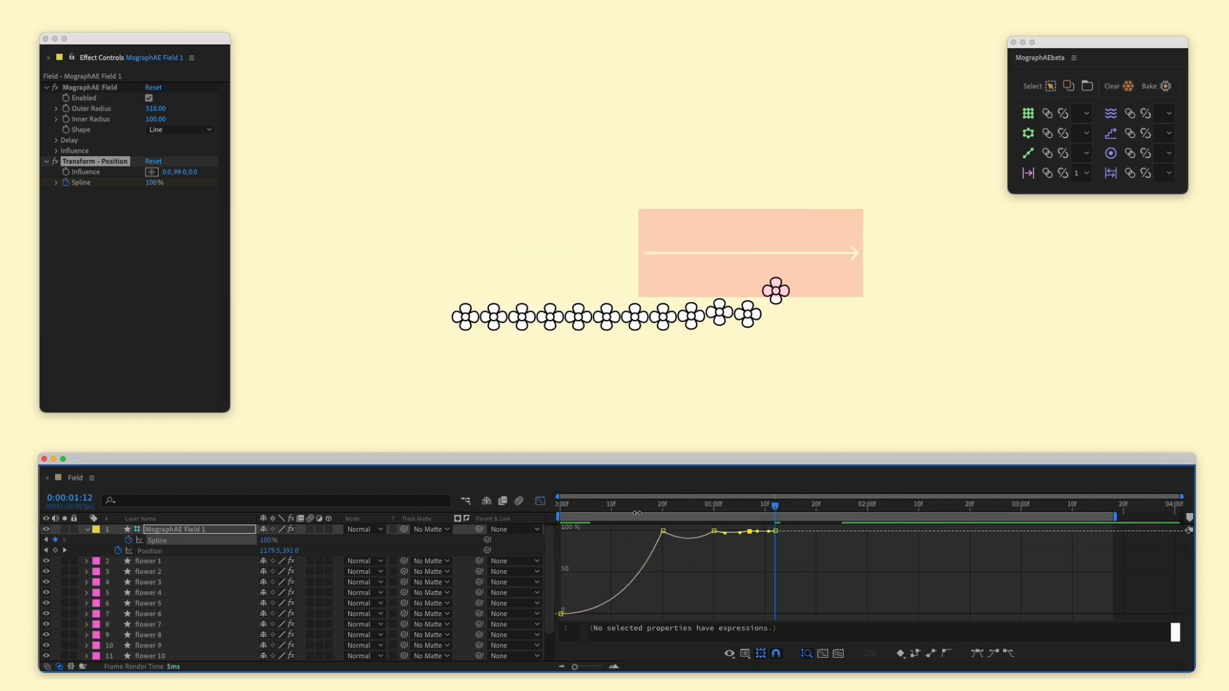
{"action": "left_click", "coordinate": [560, 506]}
{"action": "left_click", "coordinate": [880, 351]}
{"action": "key", "text": "space"}
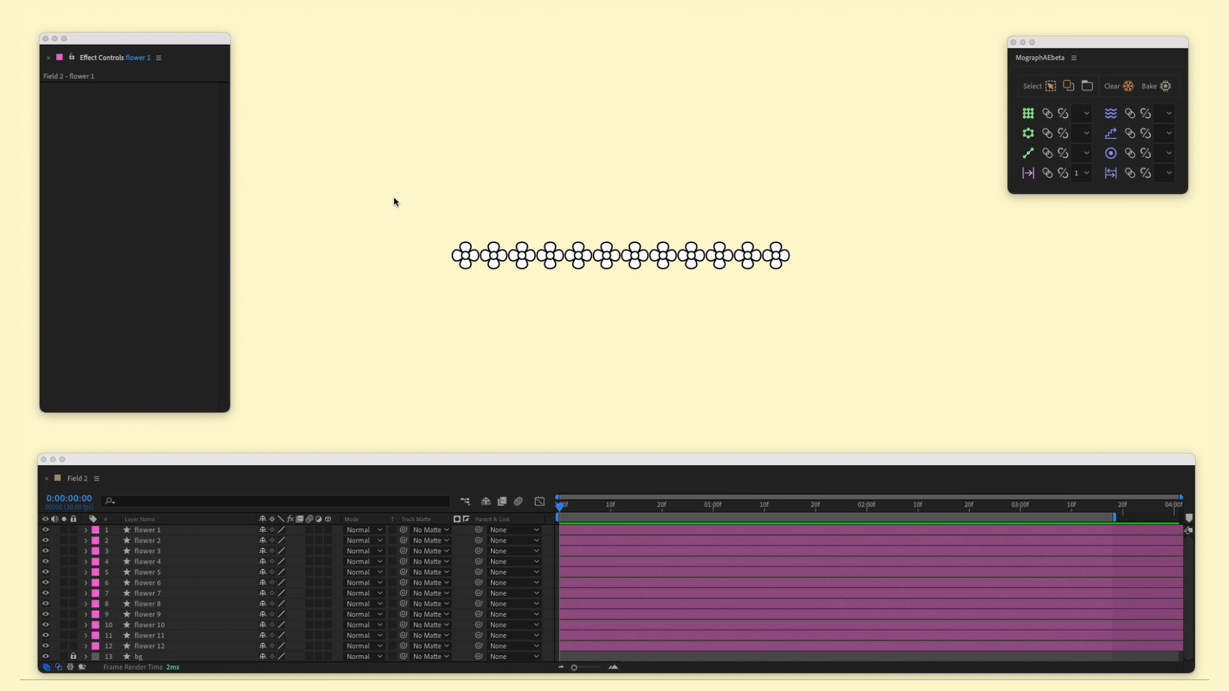
Select all twelve flowers in the Field 2 composition and filter the timeline for "rotation, position, size, color"
{"action": "left_click_drag", "start_coordinate": [344, 164], "coordinate": [914, 341]}
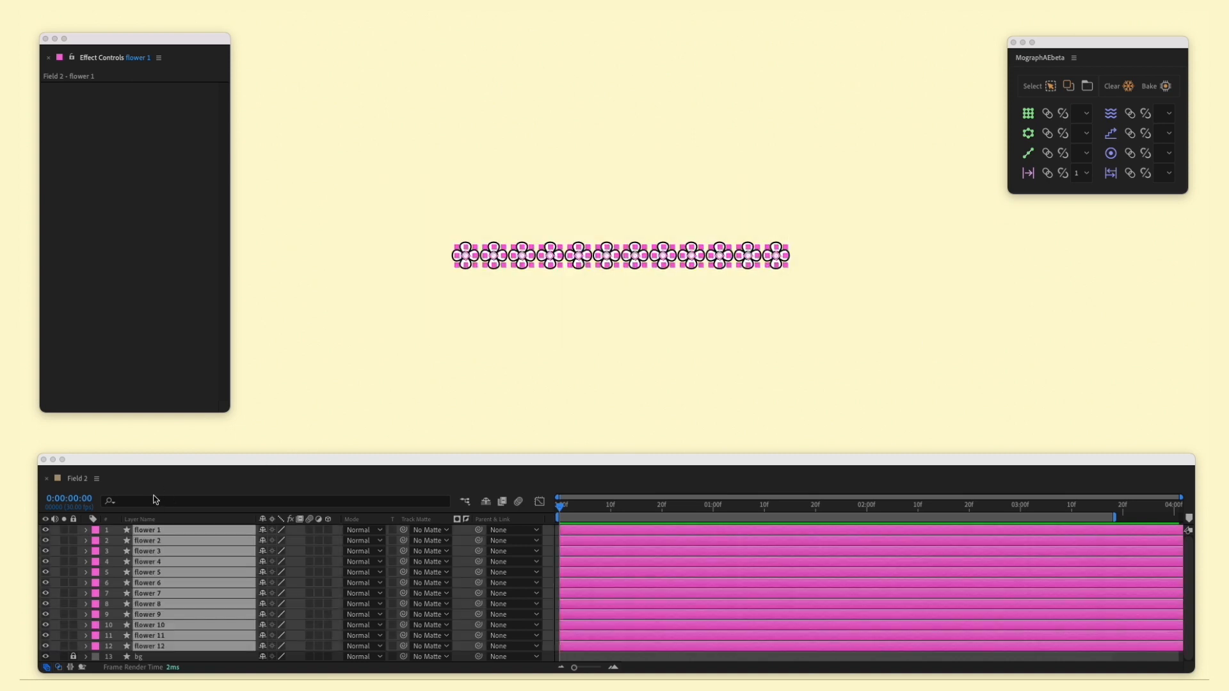
{"action": "left_click", "coordinate": [155, 500]}
{"action": "left_click", "coordinate": [164, 499]}
{"action": "type", "text": "rotation, posit"}
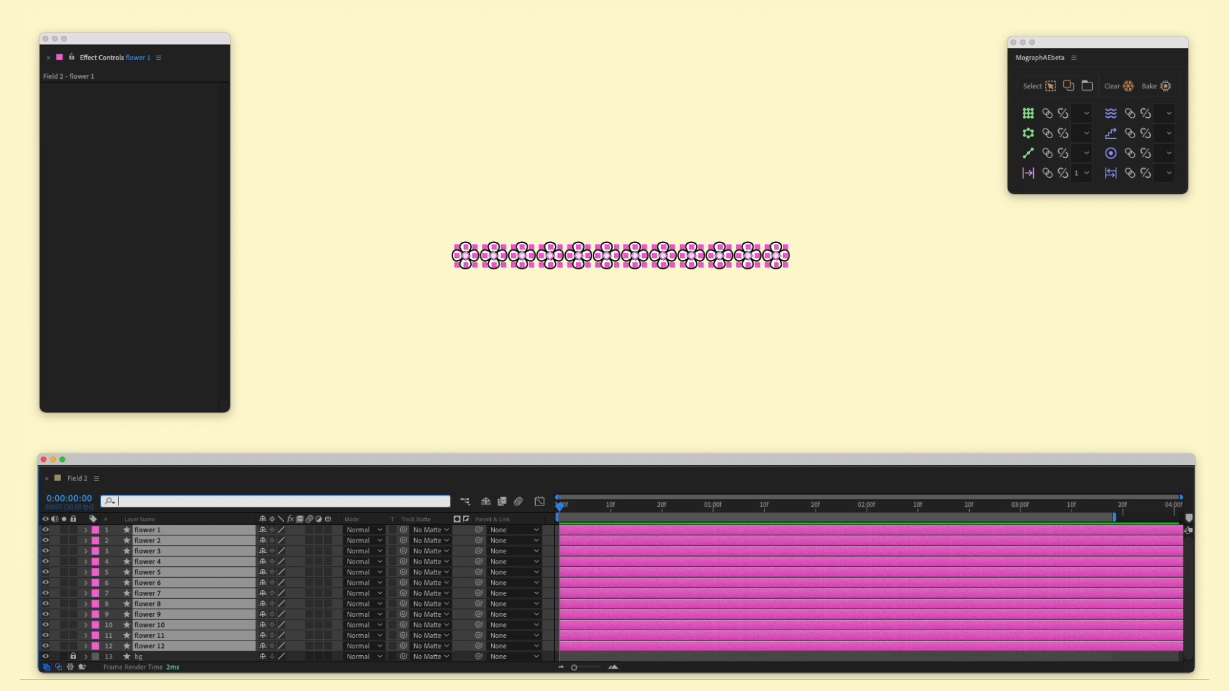
{"action": "type", "text": "ion, size, color"}
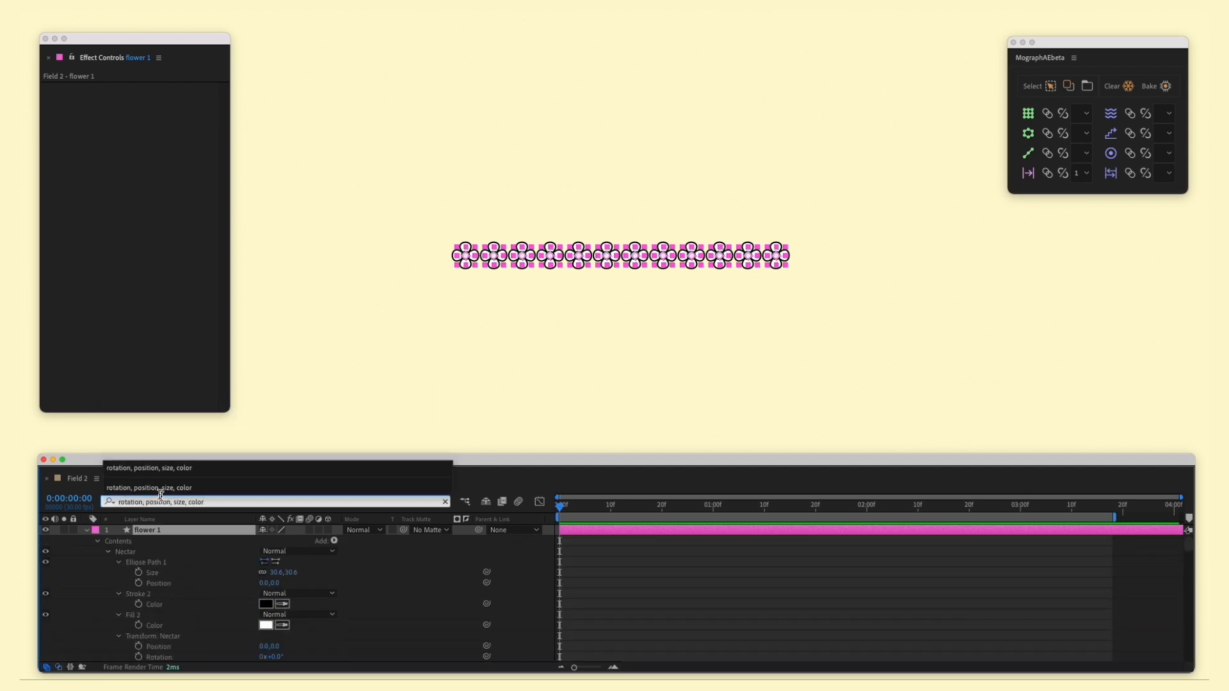
Select flower 1's transform Position and Rotation, Main Flower Size and color cycle fill Color, and extend the selection to all twelve flowers
{"action": "left_click", "coordinate": [151, 530]}
{"action": "scroll", "coordinate": [158, 645], "scroll_direction": "down", "scroll_amount": 4}
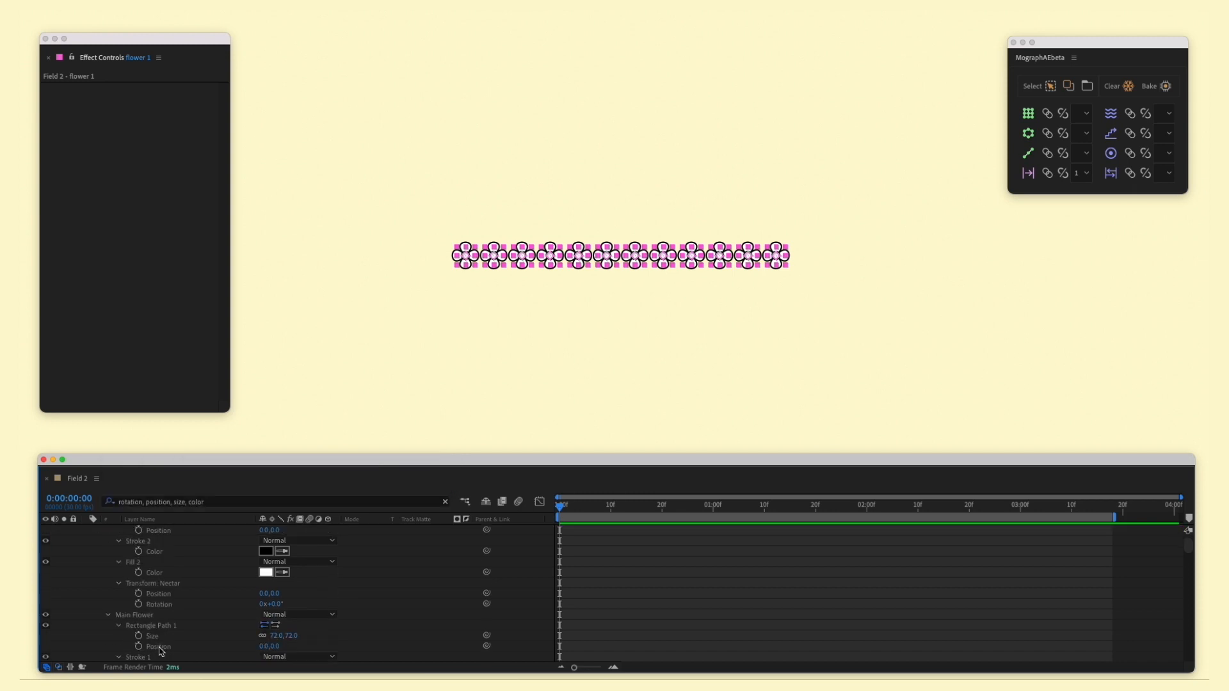
{"action": "scroll", "coordinate": [166, 634], "scroll_direction": "down", "scroll_amount": 5}
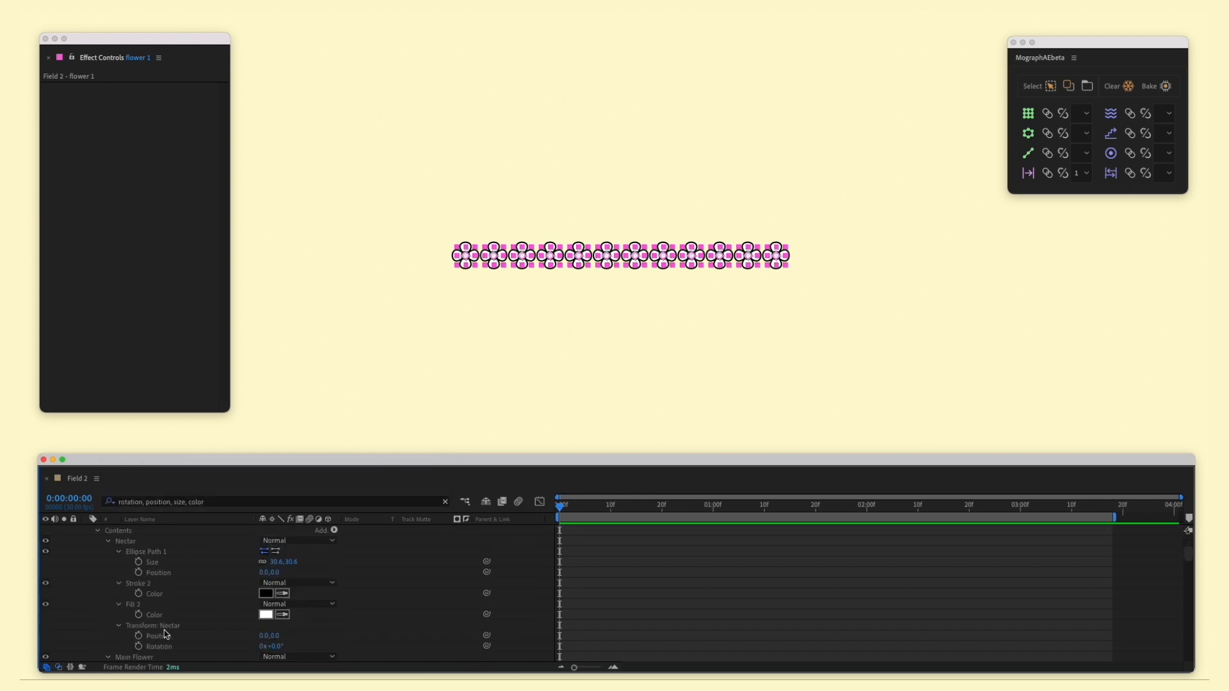
{"action": "scroll", "coordinate": [165, 634], "scroll_direction": "up", "scroll_amount": 7}
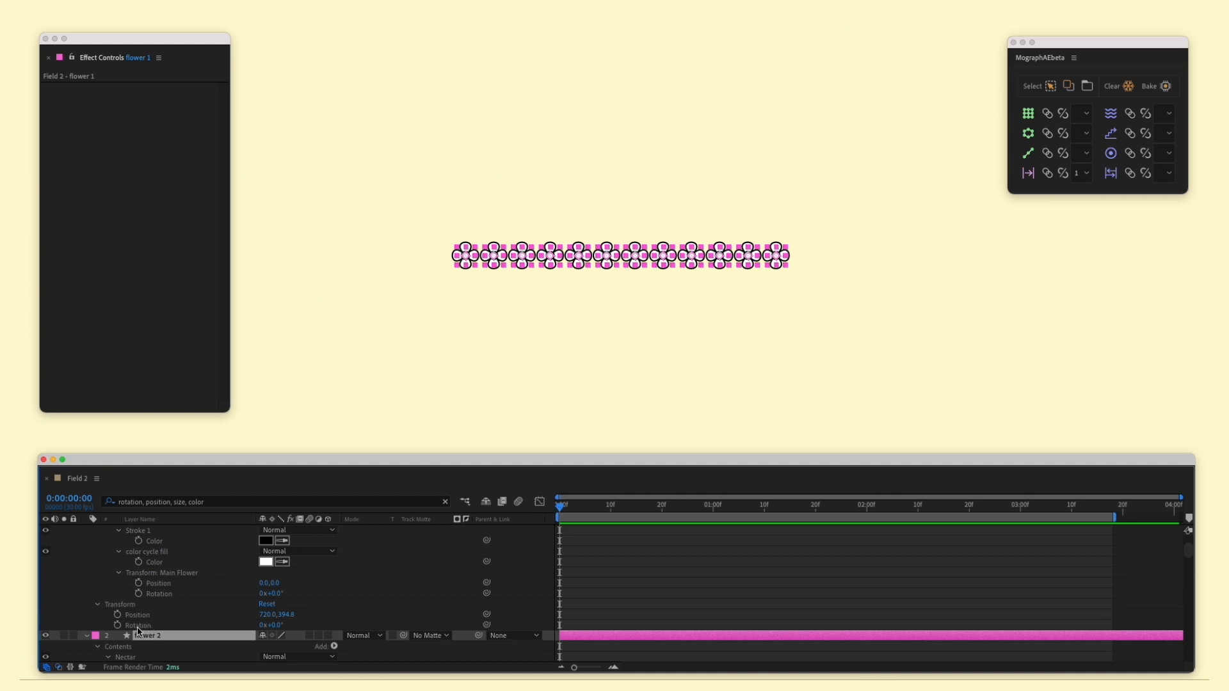
{"action": "left_click", "coordinate": [140, 626]}
{"action": "scroll", "coordinate": [186, 588], "scroll_direction": "up", "scroll_amount": 3}
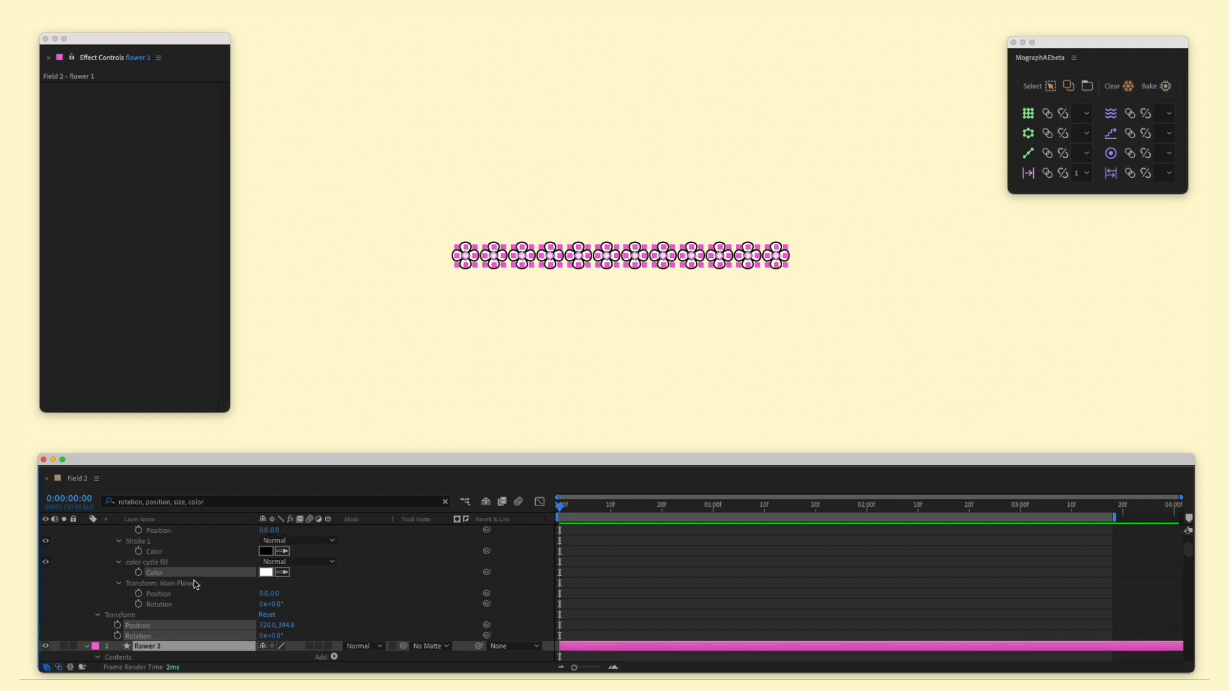
{"action": "left_click", "coordinate": [180, 587], "text": "shift"}
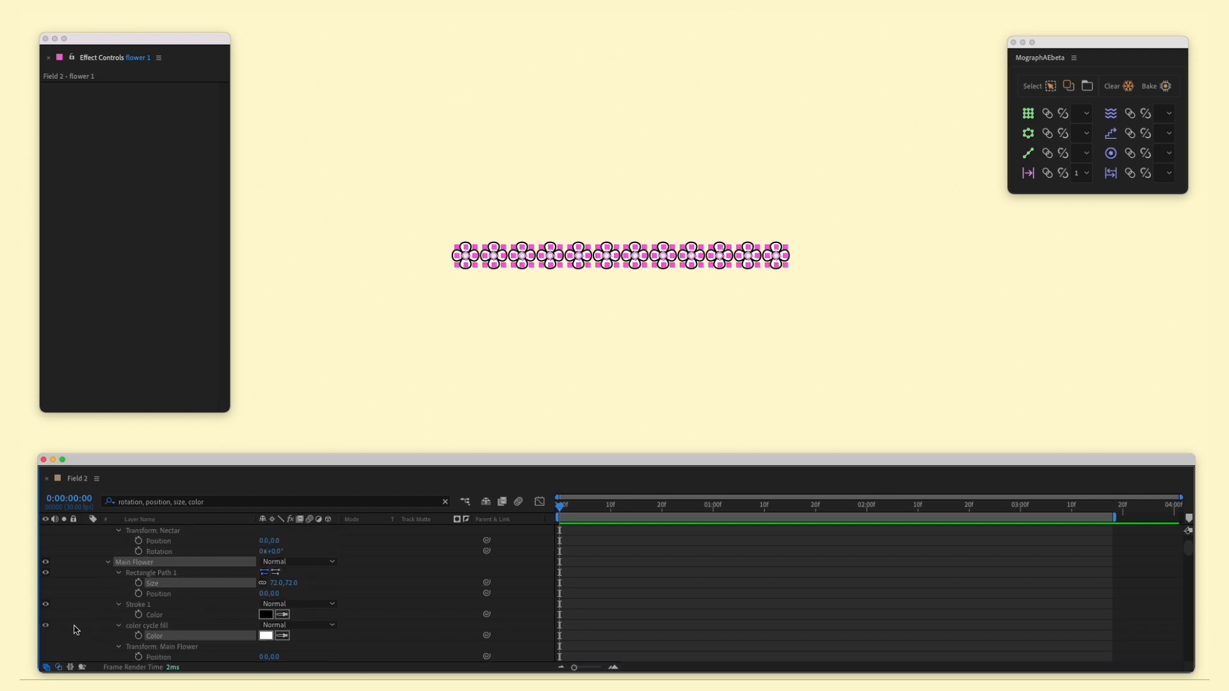
{"action": "scroll", "coordinate": [135, 627], "scroll_direction": "down", "scroll_amount": 4}
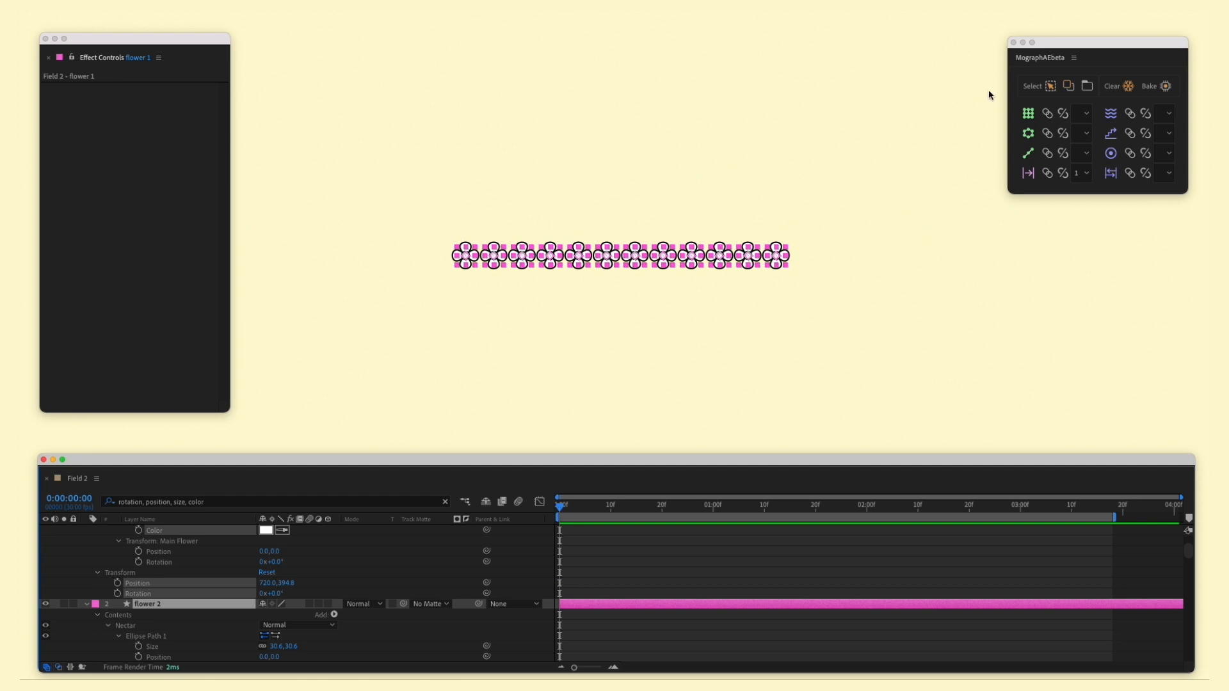
{"action": "left_click", "coordinate": [1034, 85]}
{"action": "scroll", "coordinate": [162, 582], "scroll_direction": "up", "scroll_amount": 4}
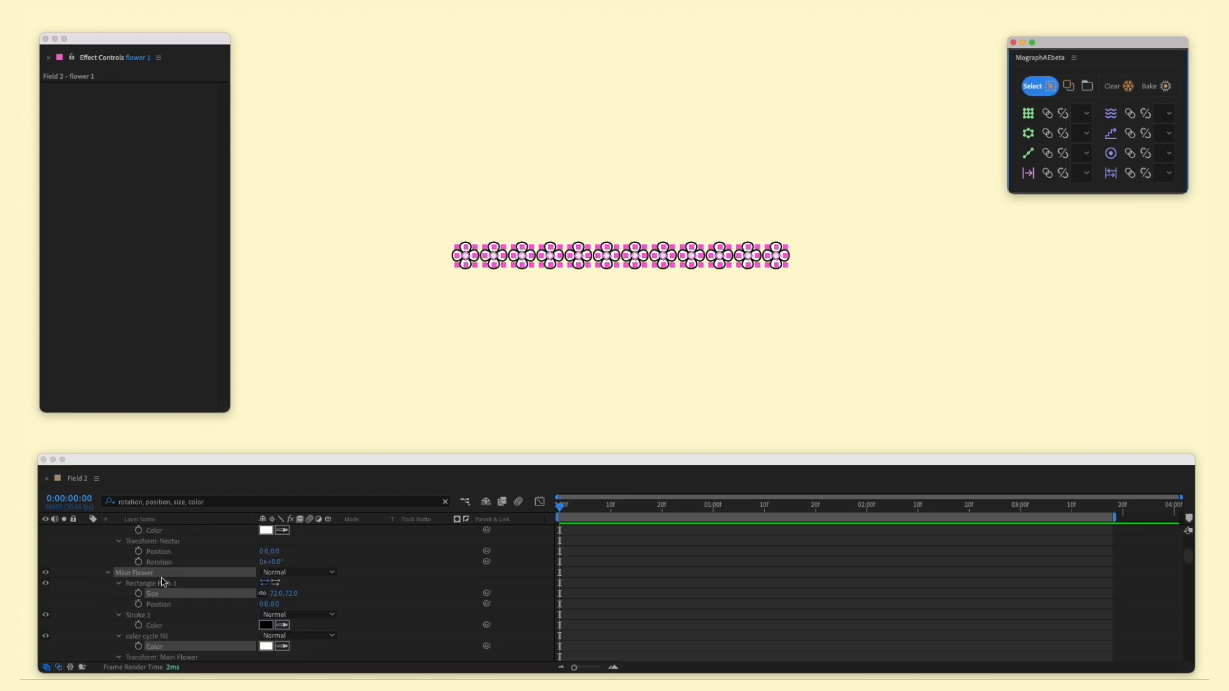
Create a MographAE field driving the flowers' selected position, rotation, size and color properties, and select the new field
{"action": "scroll", "coordinate": [162, 582], "scroll_direction": "down", "scroll_amount": 6}
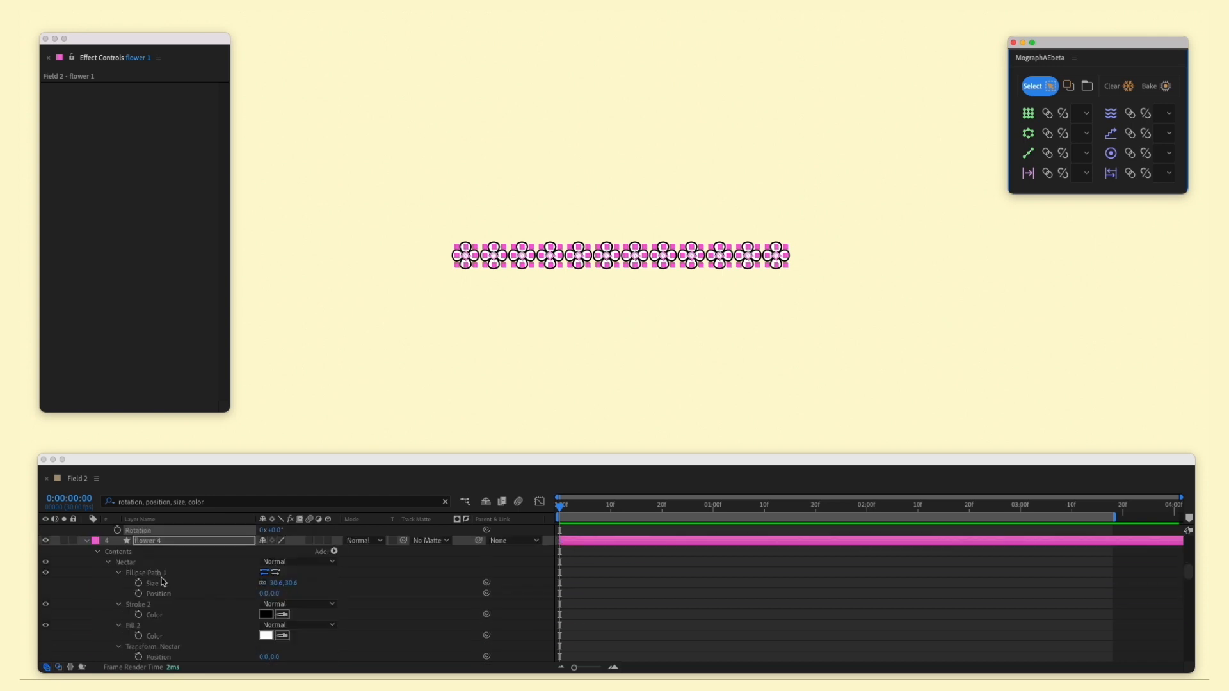
{"action": "scroll", "coordinate": [162, 582], "scroll_direction": "down", "scroll_amount": 1}
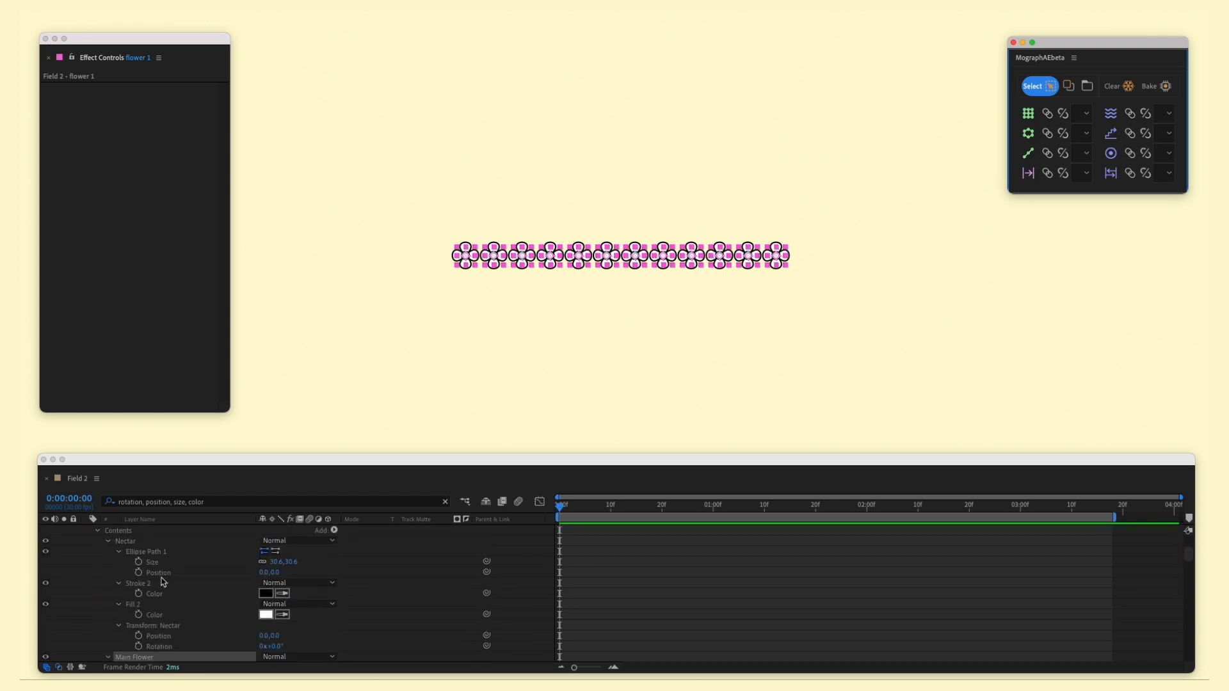
{"action": "left_click", "coordinate": [1032, 173]}
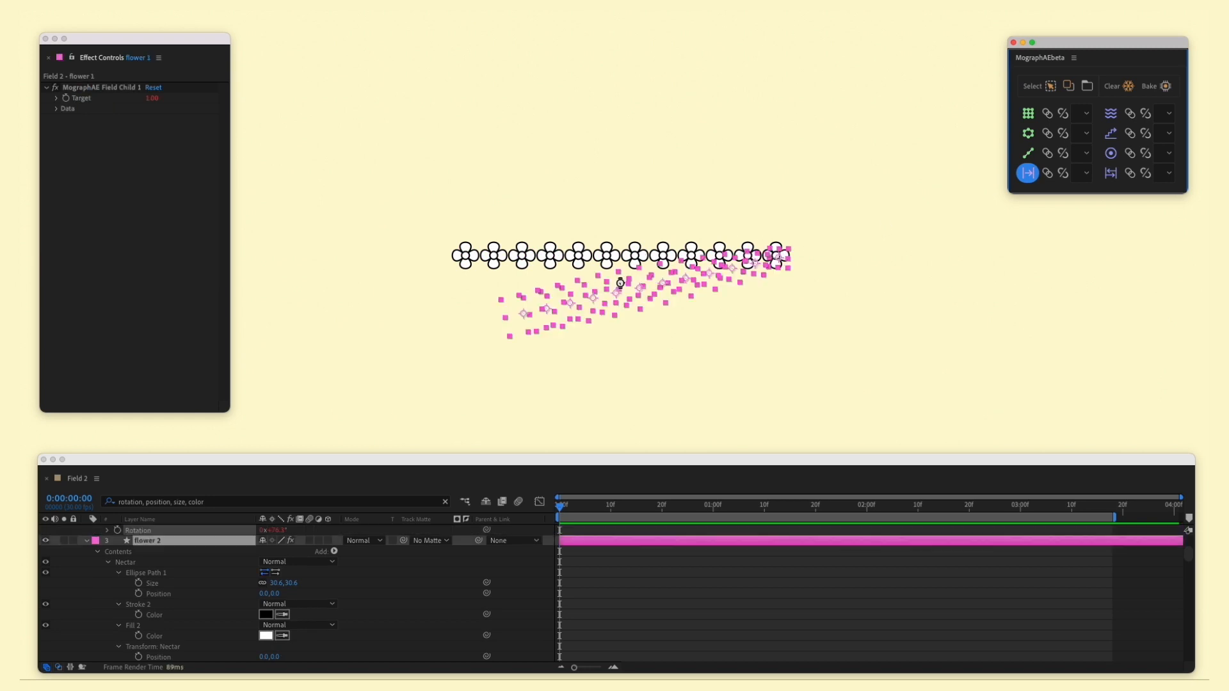
{"action": "left_click", "coordinate": [645, 254]}
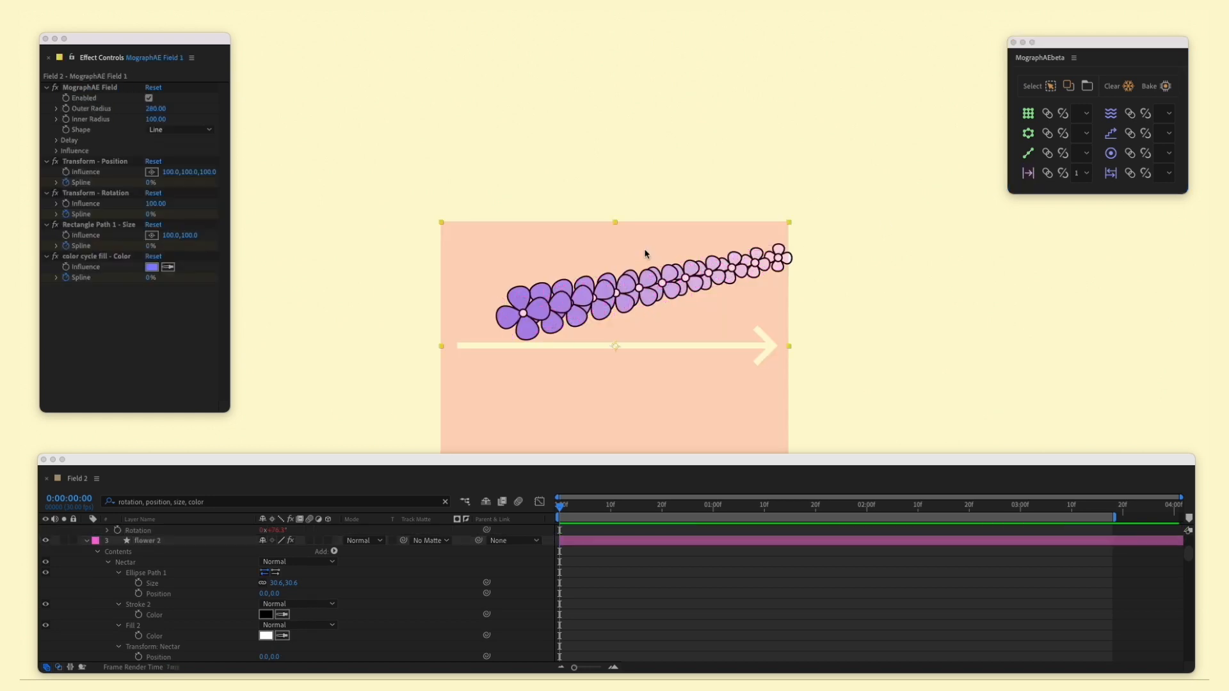
Set the field's Outer Radius to 160, scale the field down and move it over the middle of the flower row
{"action": "left_click", "coordinate": [155, 108]}
{"action": "type", "text": "50"}
{"action": "key", "text": "Return"}
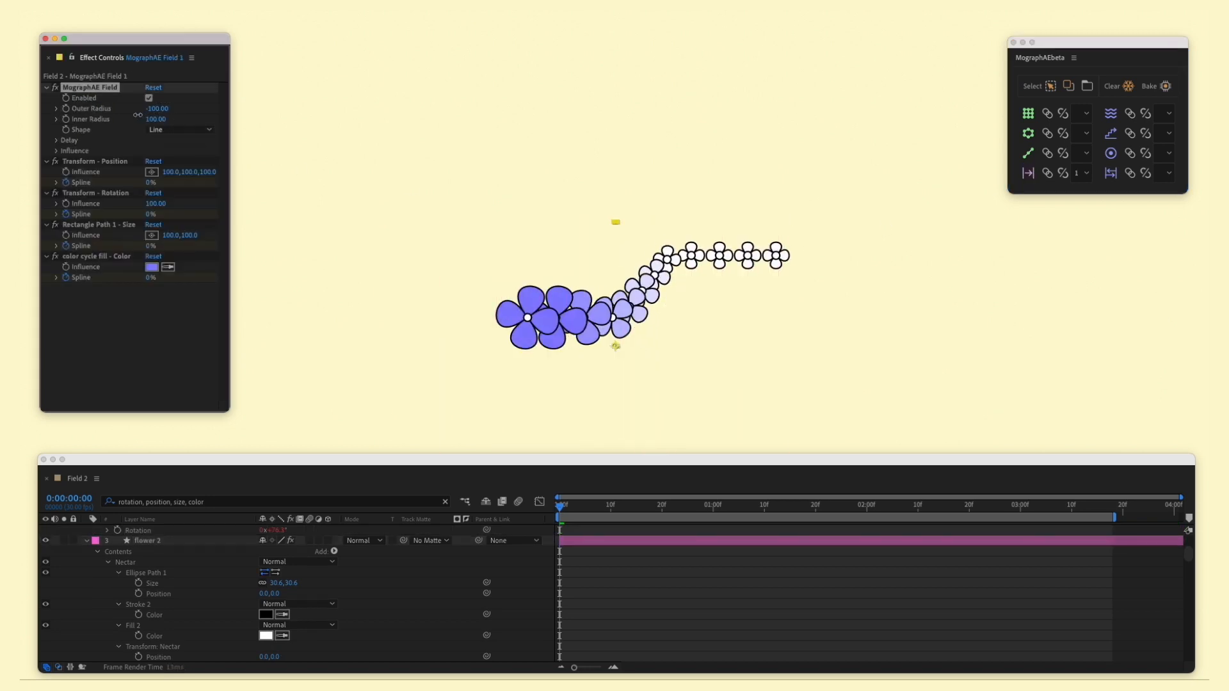
{"action": "left_click_drag", "start_coordinate": [150, 118], "coordinate": [160, 119]}
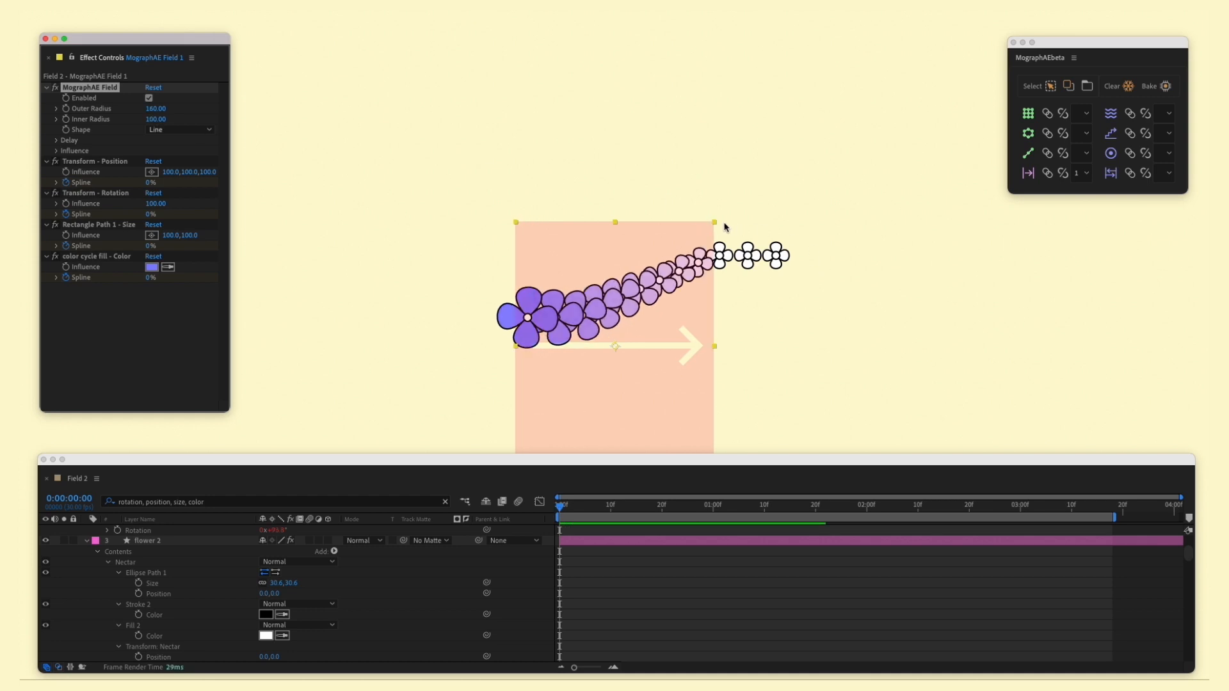
{"action": "left_click_drag", "start_coordinate": [714, 222], "coordinate": [686, 259]}
{"action": "left_click_drag", "start_coordinate": [659, 346], "coordinate": [674, 305]}
Set the field's Transform - Position Influence to 0, 124, 0
{"action": "left_click", "coordinate": [168, 172]}
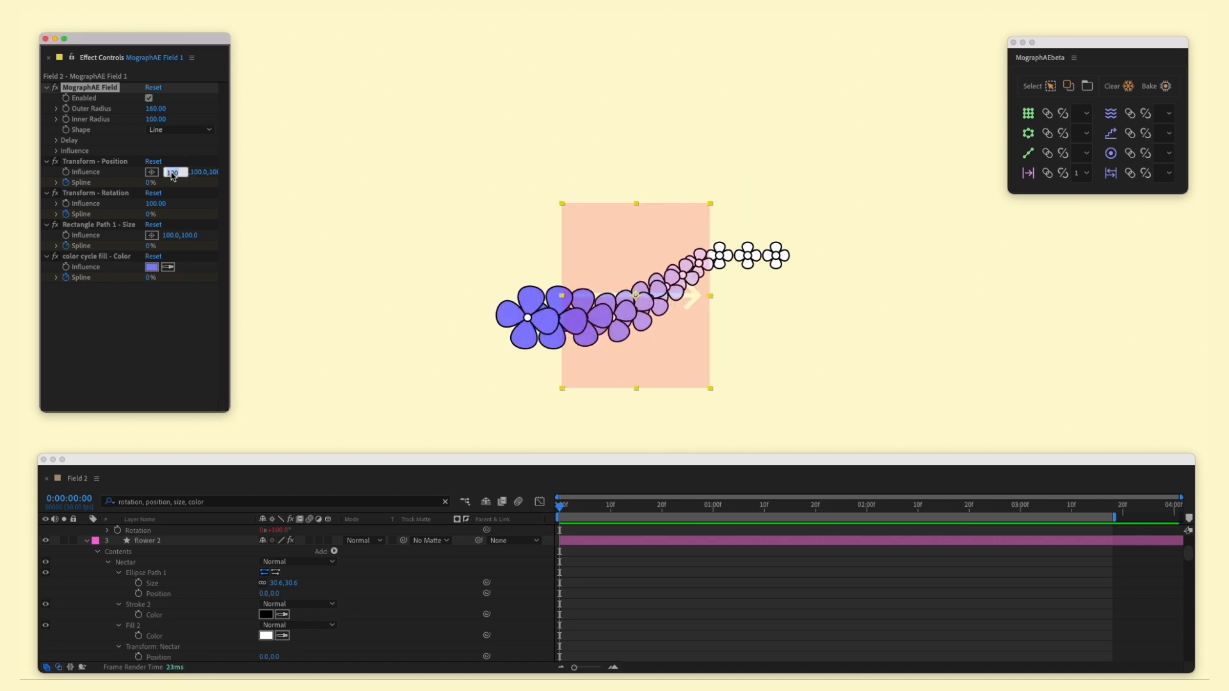
{"action": "type", "text": "0"}
{"action": "key", "text": "Return"}
{"action": "left_click", "coordinate": [201, 172]}
{"action": "type", "text": "0"}
{"action": "key", "text": "Return"}
{"action": "left_click_drag", "start_coordinate": [182, 174], "coordinate": [169, 205]}
Set the Rectangle Path 1 - Size Influence to 50, 50 and the Transform - Rotation Influence to 180
{"action": "left_click", "coordinate": [168, 235]}
{"action": "type", "text": "50"}
{"action": "key", "text": "Tab"}
{"action": "type", "text": "50"}
{"action": "left_click", "coordinate": [157, 204]}
{"action": "type", "text": "180"}
Change the color cycle fill Influence to a saturated purple and move the field above the flower row
{"action": "left_click", "coordinate": [154, 267]}
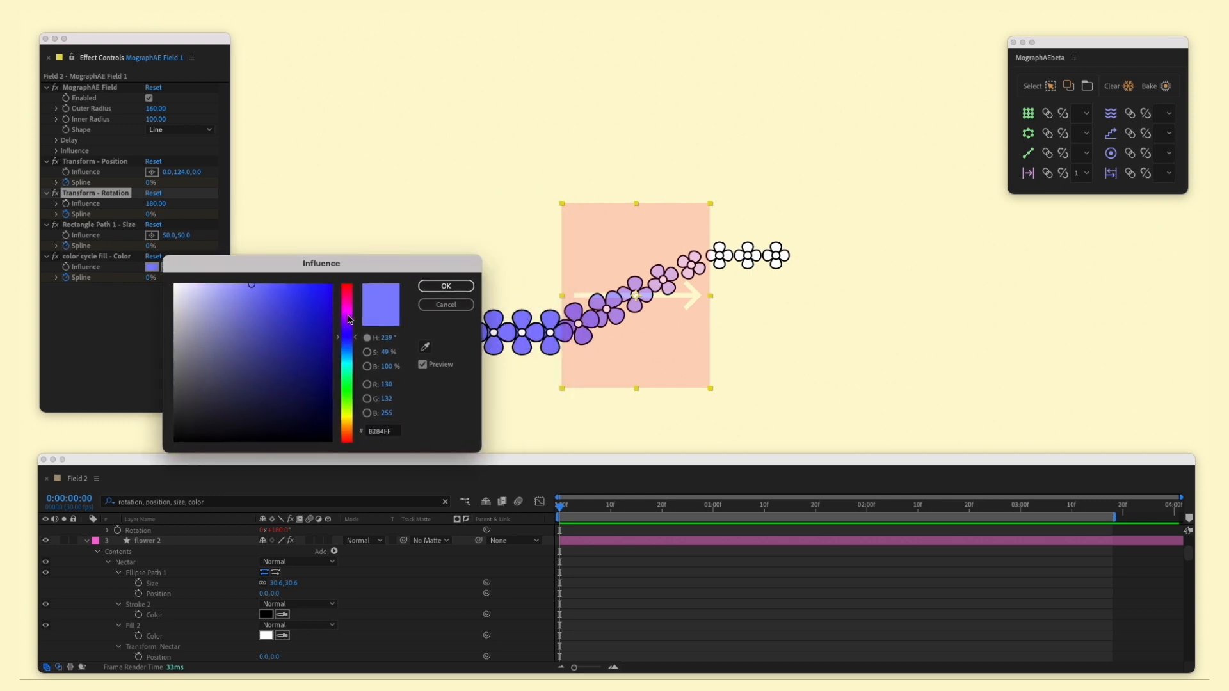
{"action": "left_click", "coordinate": [346, 315]}
{"action": "left_click", "coordinate": [334, 284]}
{"action": "left_click", "coordinate": [446, 286]}
{"action": "left_click_drag", "start_coordinate": [606, 296], "coordinate": [606, 143]}
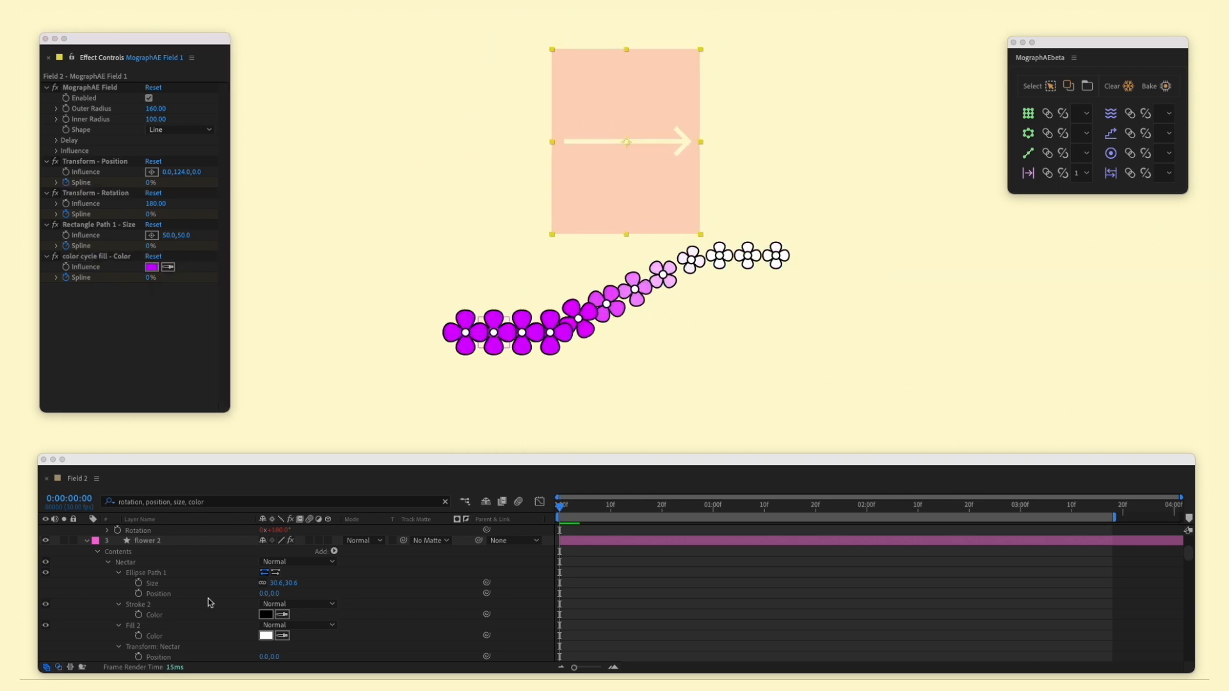
Reveal only MographAE Field 1's animated properties, select all four Spline curves' keyframes, and sweep the field across the flowers
{"action": "left_click", "coordinate": [208, 598]}
{"action": "key", "text": "super+a"}
{"action": "key", "text": "u"}
{"action": "scroll", "coordinate": [197, 554], "scroll_direction": "up", "scroll_amount": 2}
{"action": "left_click", "coordinate": [191, 533]}
{"action": "key", "text": "u"}
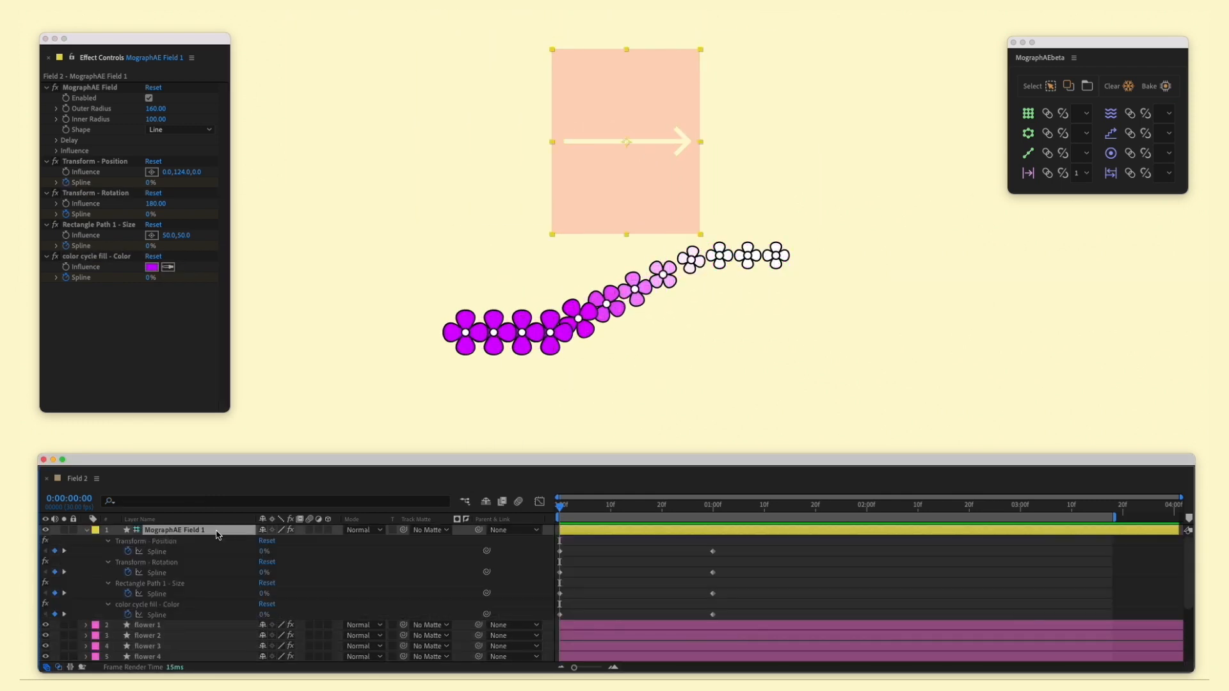
{"action": "left_click_drag", "start_coordinate": [743, 544], "coordinate": [494, 647]}
{"action": "left_click_drag", "start_coordinate": [681, 64], "coordinate": [812, 147]}
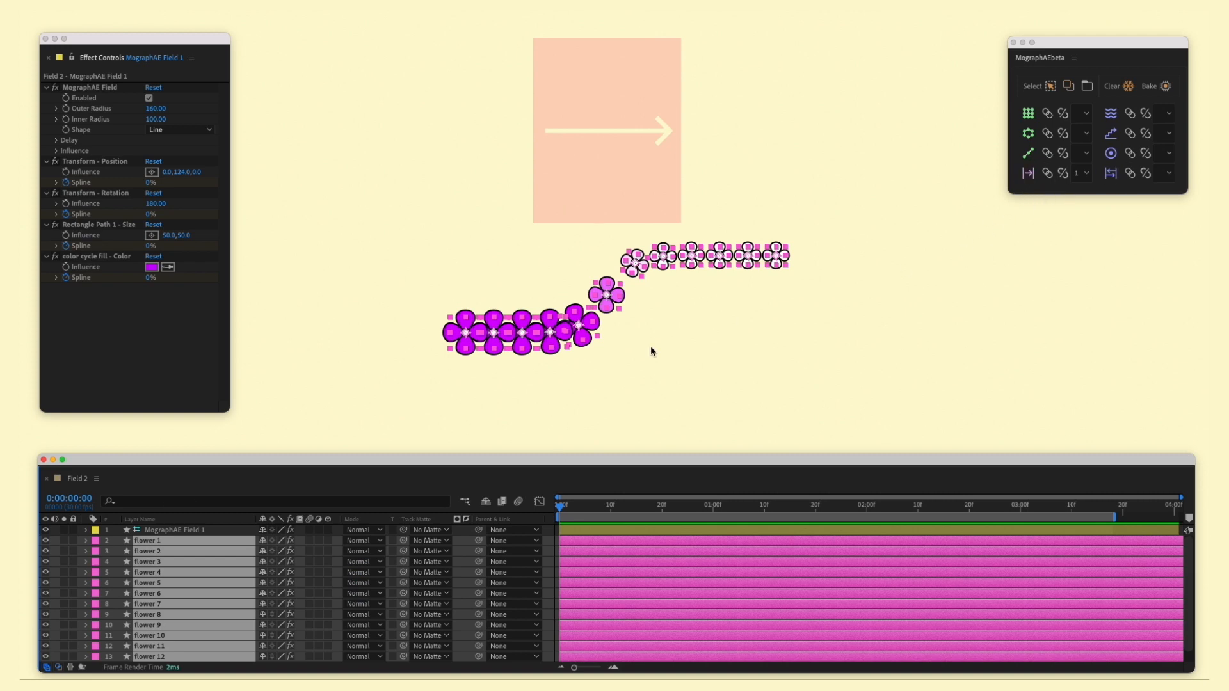
Filter the timeline for "pucker" and link the Pucker & Bloat 1 Amount of all twelve flowers to the existing field
{"action": "left_click", "coordinate": [237, 502]}
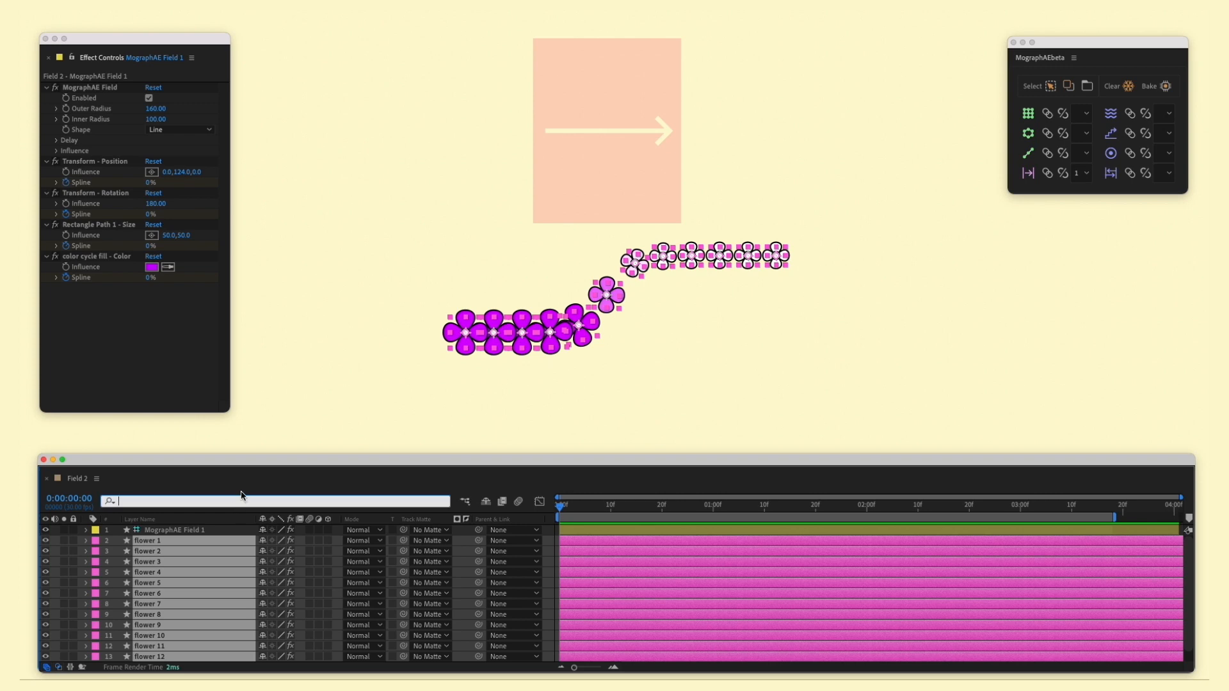
{"action": "type", "text": "pucker"}
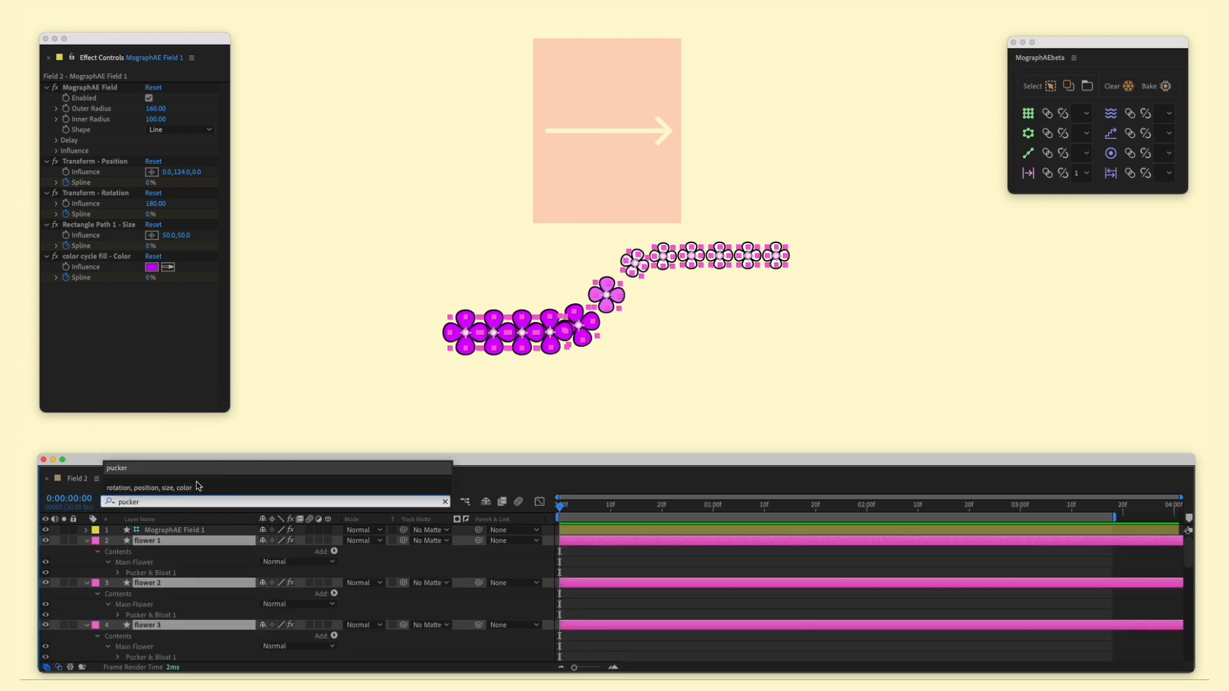
{"action": "key", "text": "Return"}
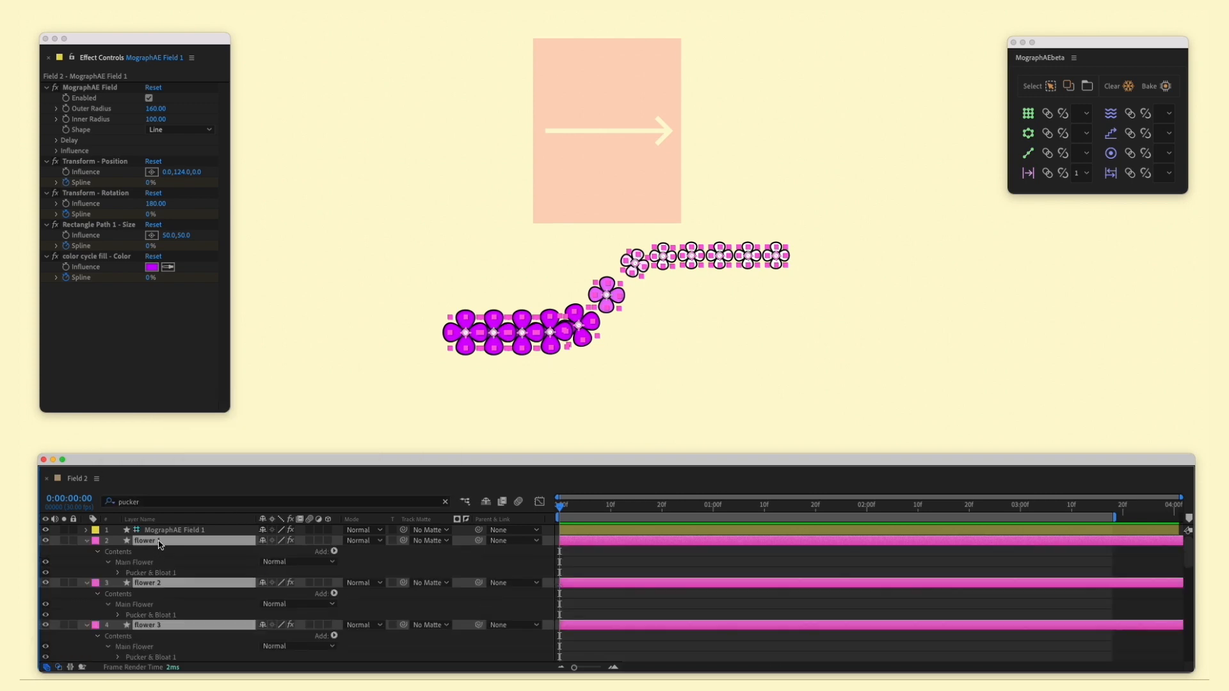
{"action": "left_click", "coordinate": [119, 573]}
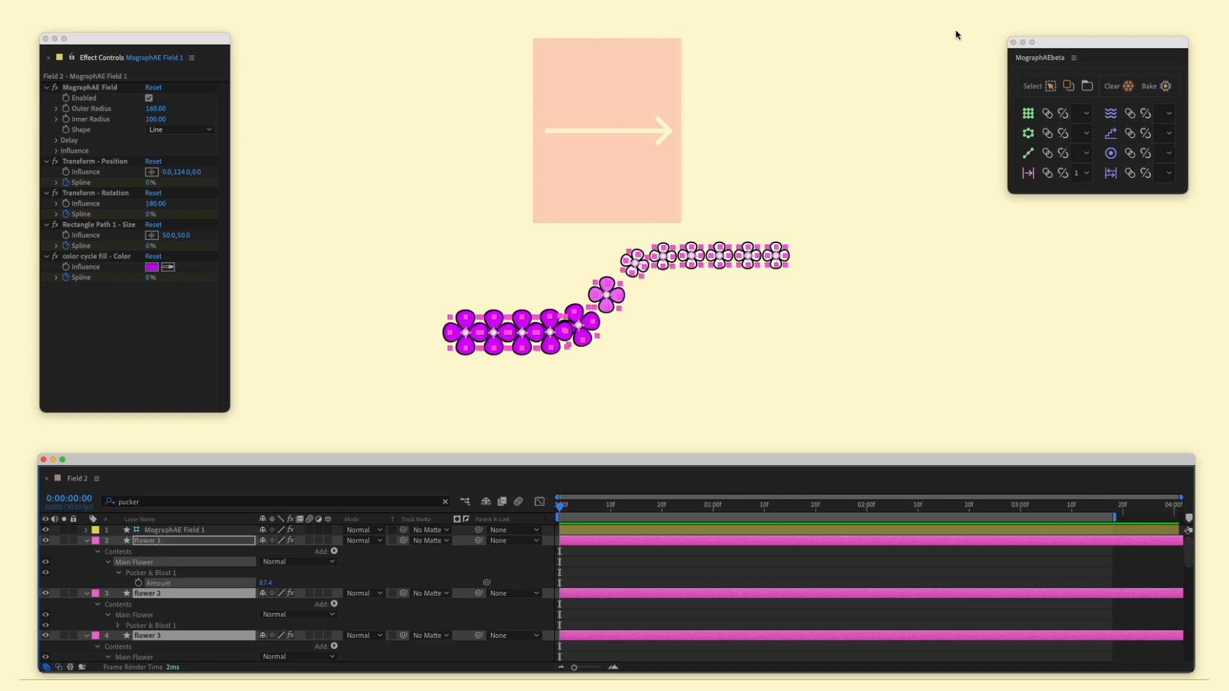
{"action": "left_click", "coordinate": [1053, 87]}
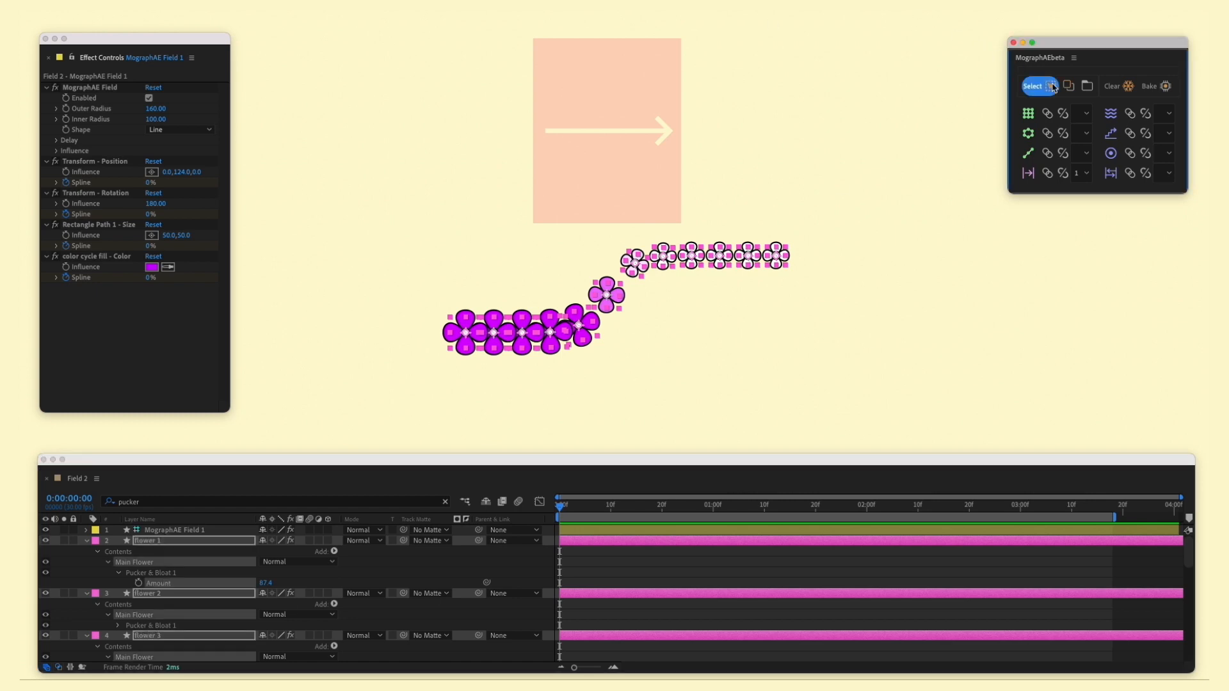
{"action": "left_click", "coordinate": [1046, 173]}
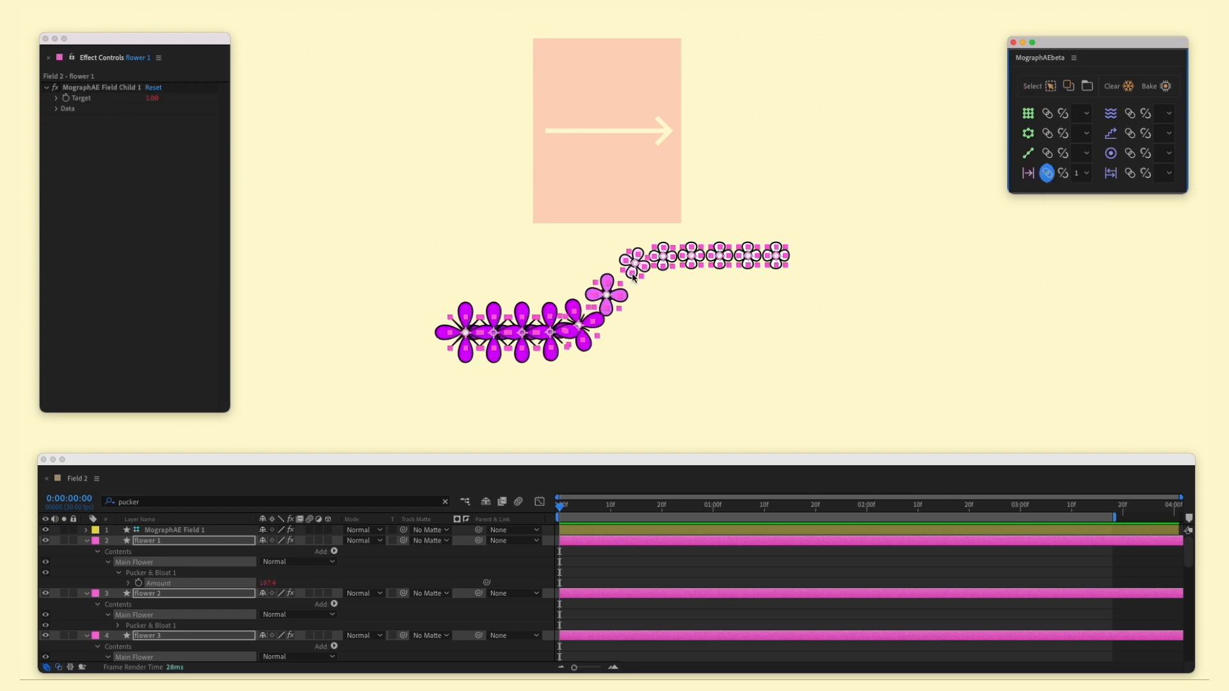
Set the field's Pucker & Bloat Amount Influence to -163 and sweep the field along the flowers
{"action": "left_click_drag", "start_coordinate": [598, 129], "coordinate": [640, 162]}
{"action": "left_click_drag", "start_coordinate": [156, 298], "coordinate": [6, 307]}
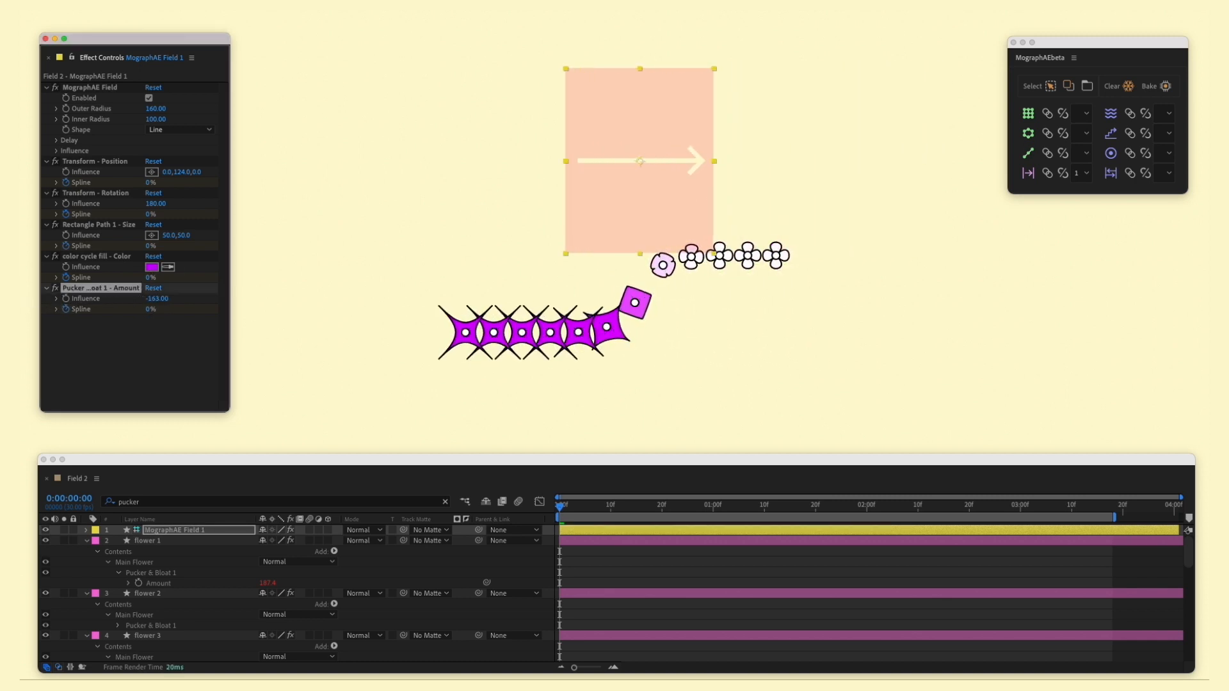
{"action": "left_click_drag", "start_coordinate": [579, 149], "coordinate": [464, 143]}
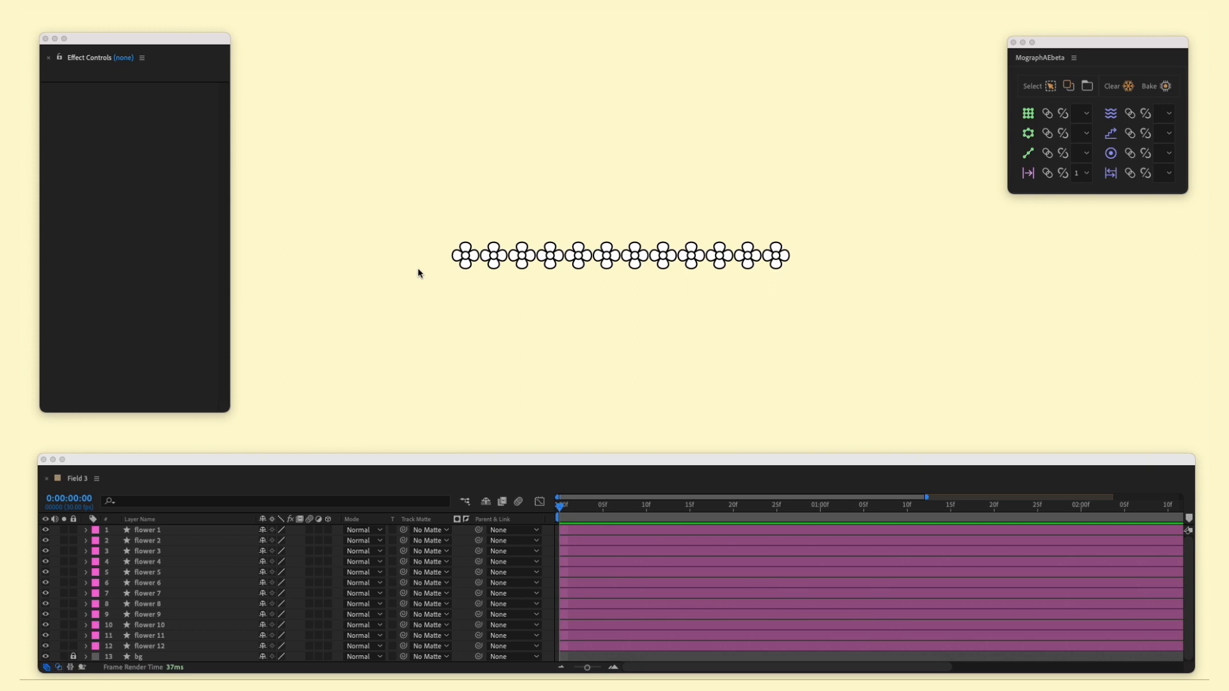
In the Field 3 composition, add a field to all twelve flowers, scale and reposition it, and set its Outer Radius to 240
{"action": "left_click_drag", "start_coordinate": [397, 191], "coordinate": [862, 305]}
{"action": "left_click", "coordinate": [1028, 173]}
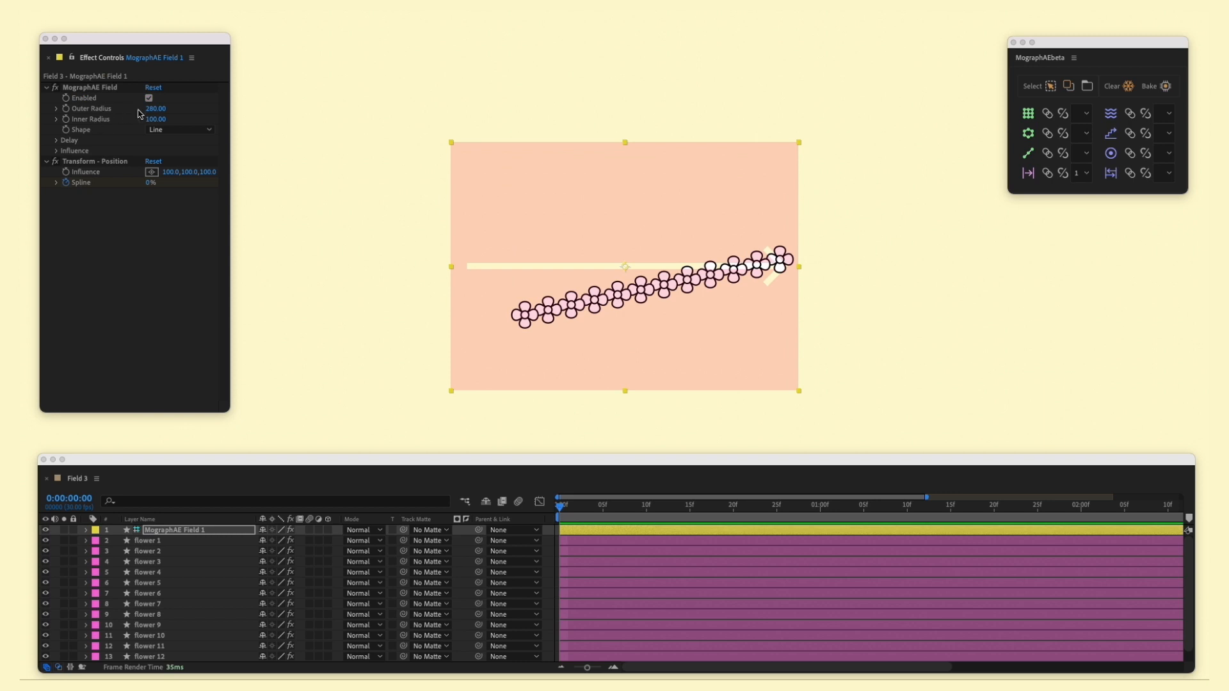
{"action": "left_click_drag", "start_coordinate": [158, 110], "coordinate": [152, 112]}
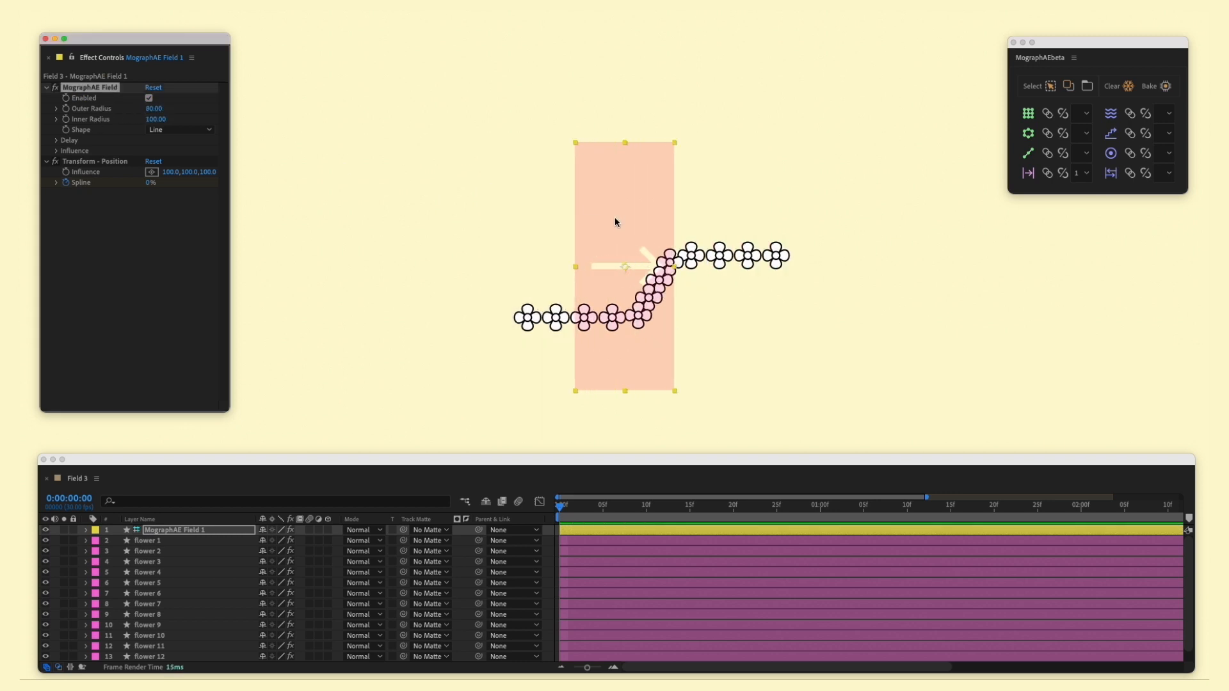
{"action": "left_click_drag", "start_coordinate": [614, 222], "coordinate": [642, 177]}
{"action": "left_click_drag", "start_coordinate": [693, 88], "coordinate": [651, 163]}
{"action": "left_click_drag", "start_coordinate": [160, 109], "coordinate": [297, 153]}
{"action": "left_click", "coordinate": [781, 255]}
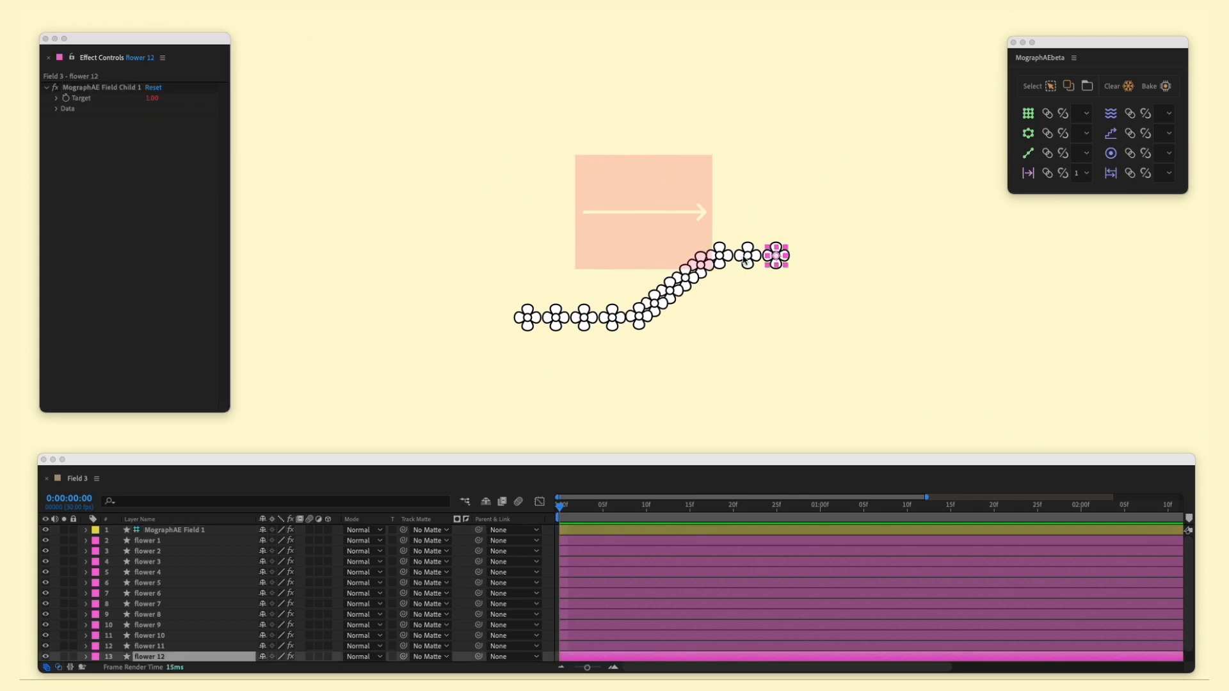
{"action": "left_click", "coordinate": [747, 256], "text": "shift"}
{"action": "left_click", "coordinate": [731, 258], "text": "shift"}
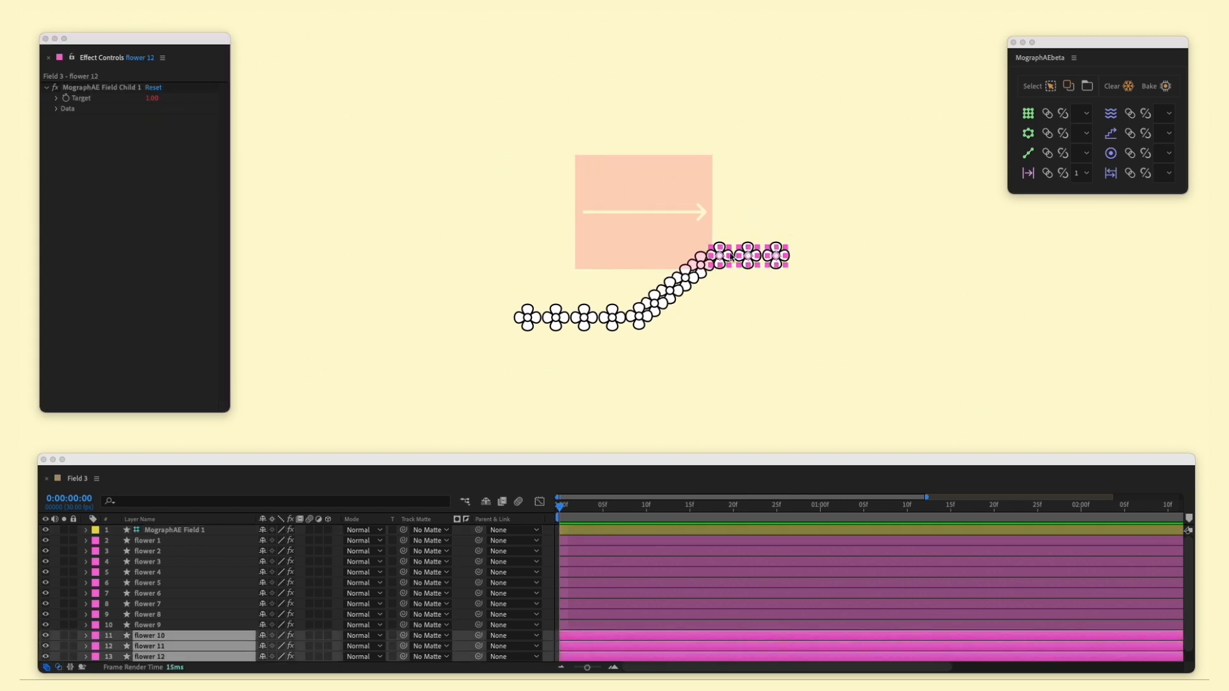
Select all flowers linked to MographAE Field 1 by way of the field itself and add a second field to them
{"action": "left_click", "coordinate": [685, 190]}
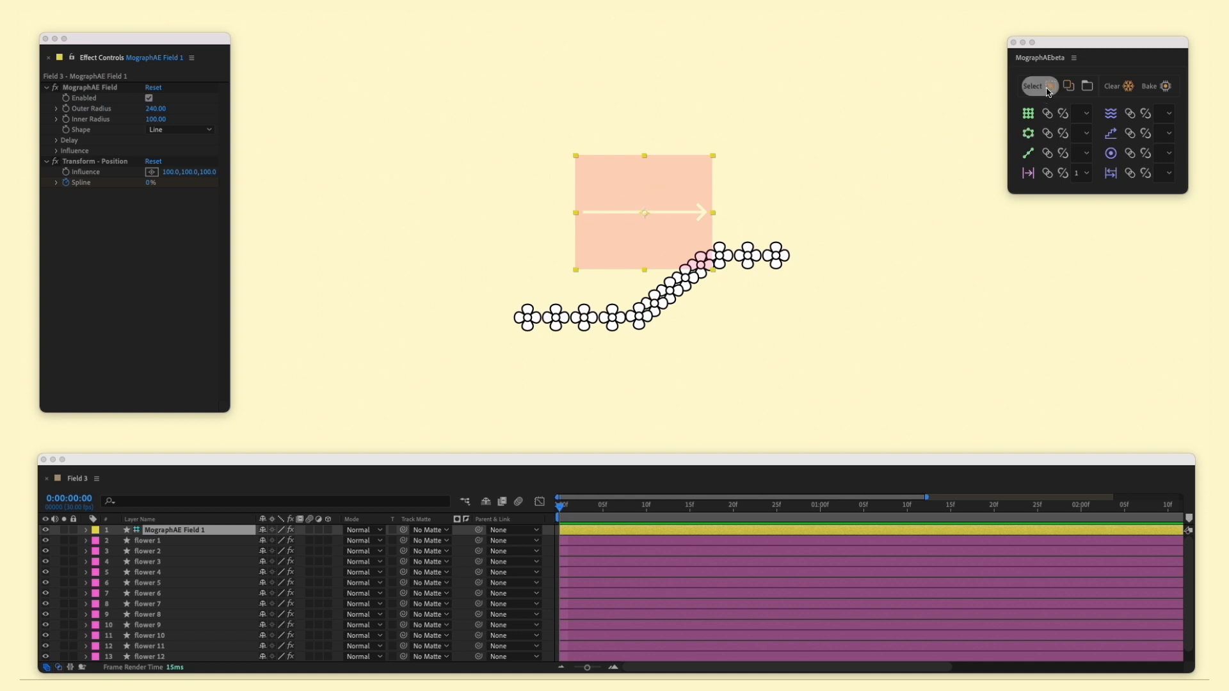
{"action": "left_click", "coordinate": [1047, 90]}
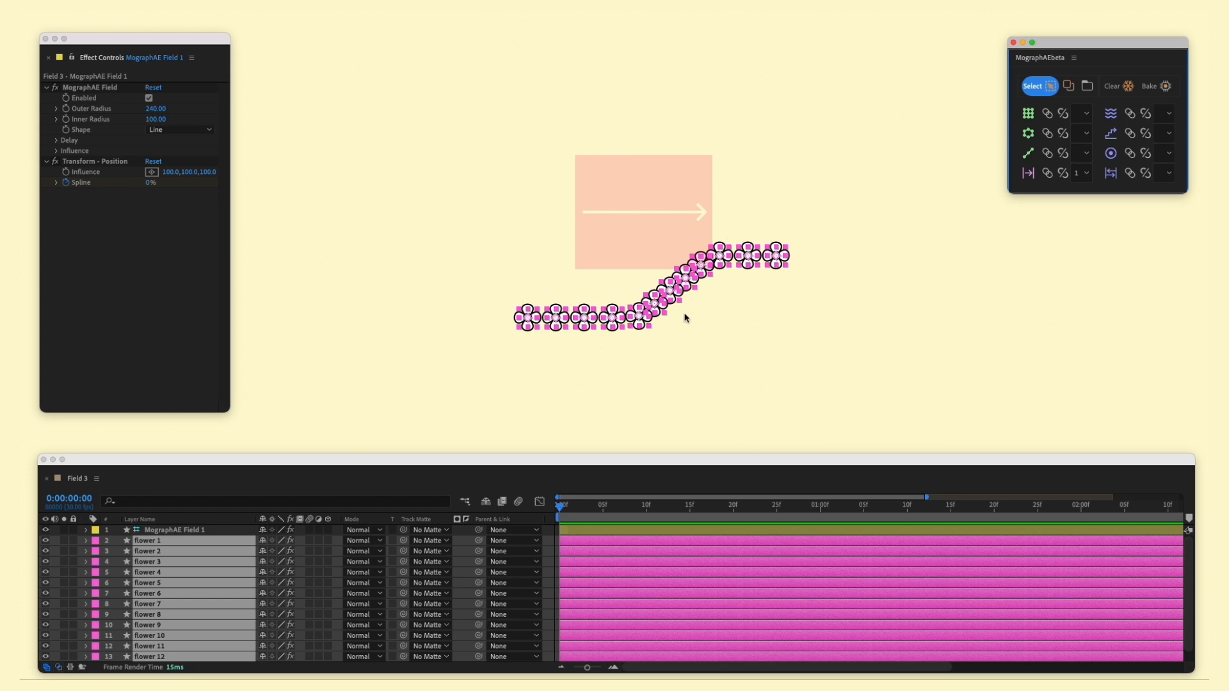
{"action": "left_click", "coordinate": [1027, 173]}
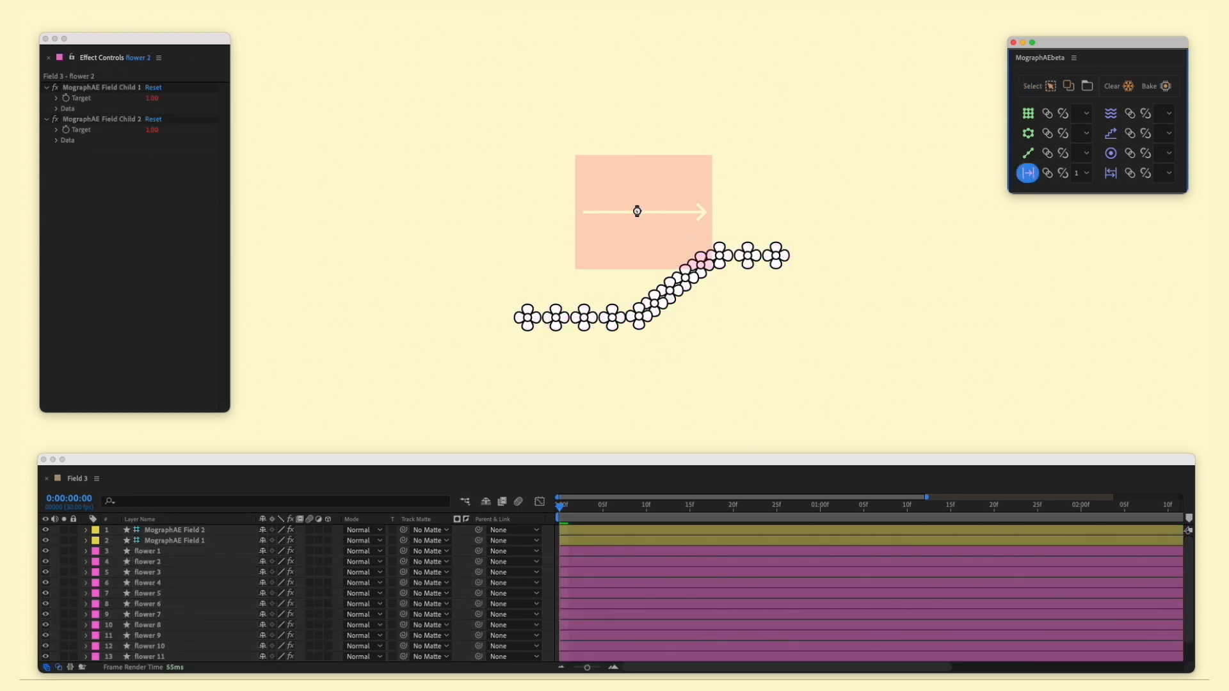
Set MographAE Field 2's Outer Radius to 160, scale it down, and move both fields around to combine their effects
{"action": "left_click", "coordinate": [851, 184]}
{"action": "left_click", "coordinate": [639, 294]}
{"action": "left_click_drag", "start_coordinate": [639, 294], "coordinate": [604, 197]}
{"action": "left_click_drag", "start_coordinate": [162, 109], "coordinate": [102, 109]}
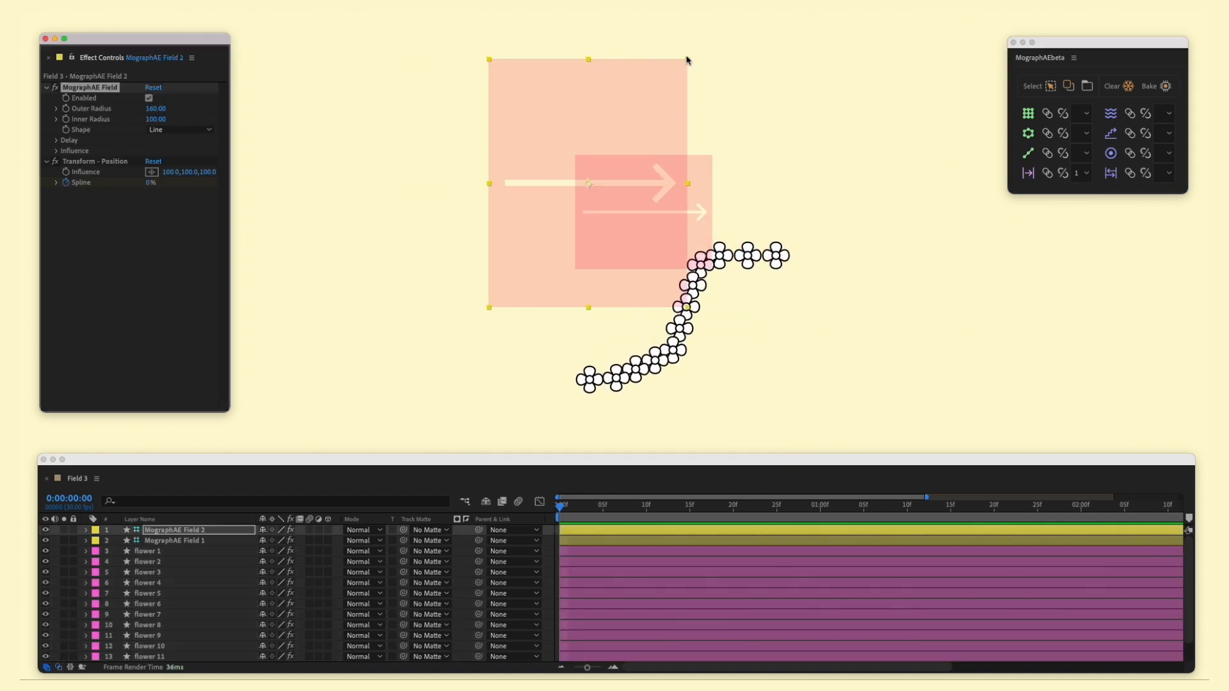
{"action": "left_click_drag", "start_coordinate": [664, 93], "coordinate": [657, 146]}
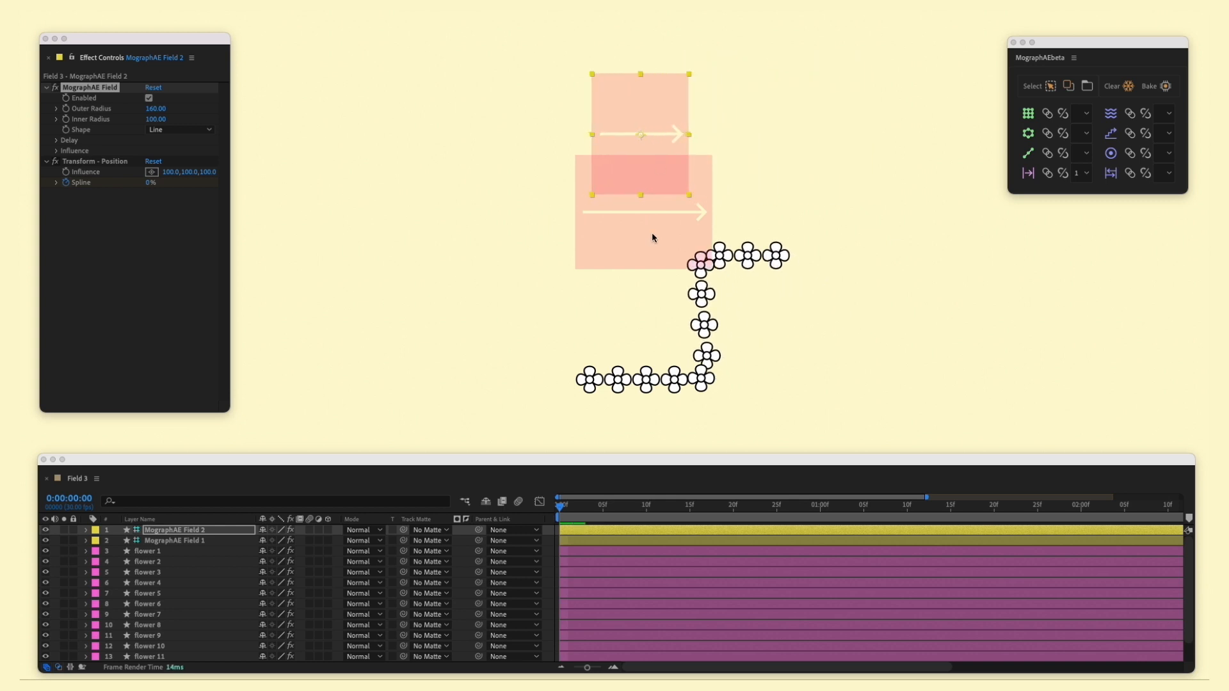
{"action": "left_click_drag", "start_coordinate": [651, 232], "coordinate": [581, 275]}
{"action": "mouse_move", "coordinate": [681, 153]}
{"action": "left_mouse_down"}
{"action": "mouse_move", "coordinate": [704, 164]}
{"action": "mouse_move", "coordinate": [689, 126]}
{"action": "mouse_move", "coordinate": [726, 173]}
{"action": "mouse_move", "coordinate": [776, 190]}
{"action": "mouse_move", "coordinate": [698, 169]}
{"action": "left_mouse_up"}
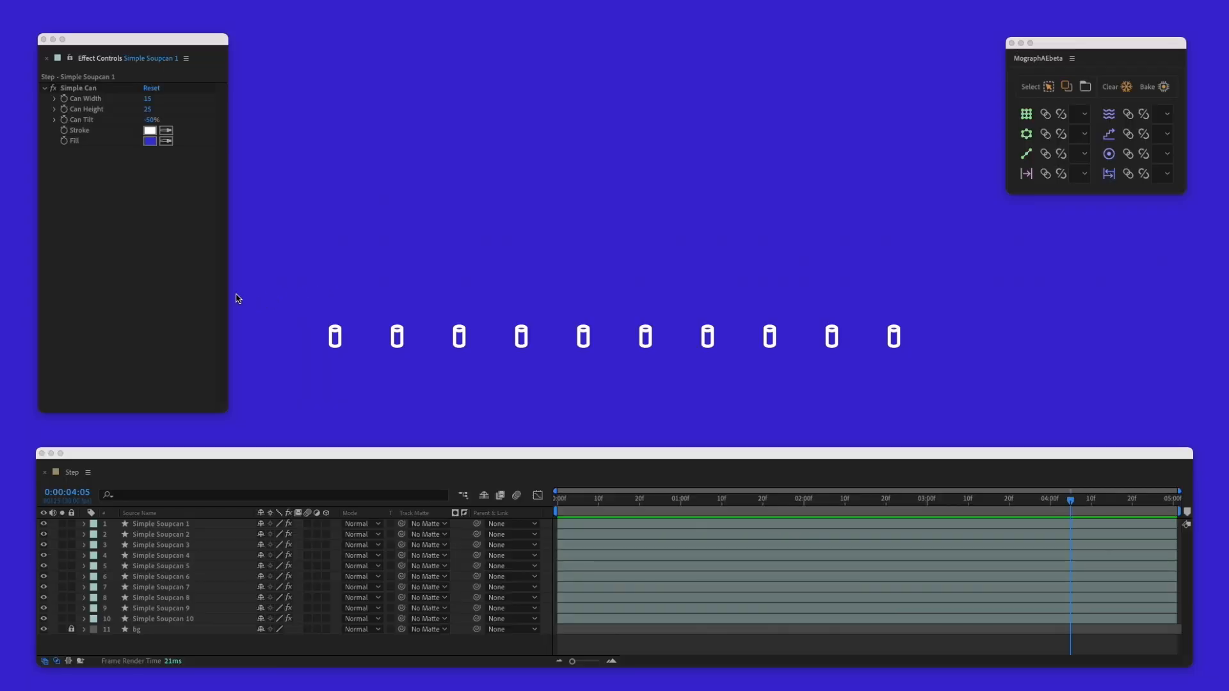
In the Step composition, add a MographAE Step to all ten soupcans and select the new step layer
{"action": "left_click_drag", "start_coordinate": [236, 299], "coordinate": [960, 455]}
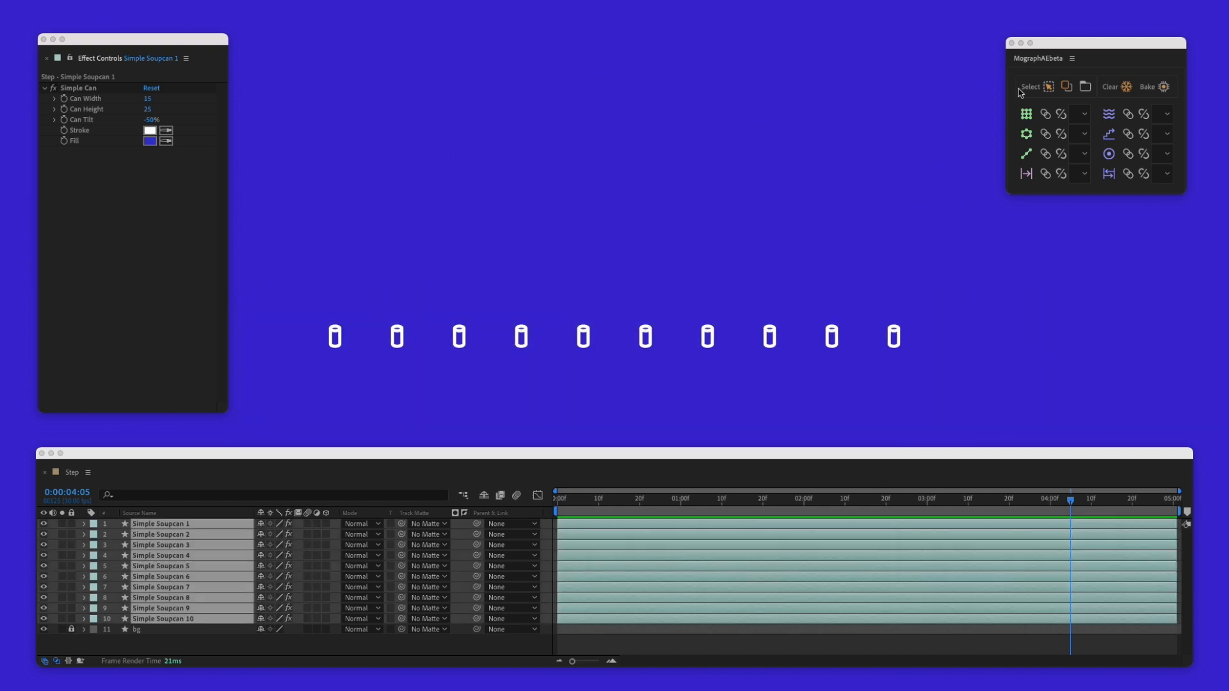
{"action": "left_click", "coordinate": [1109, 134]}
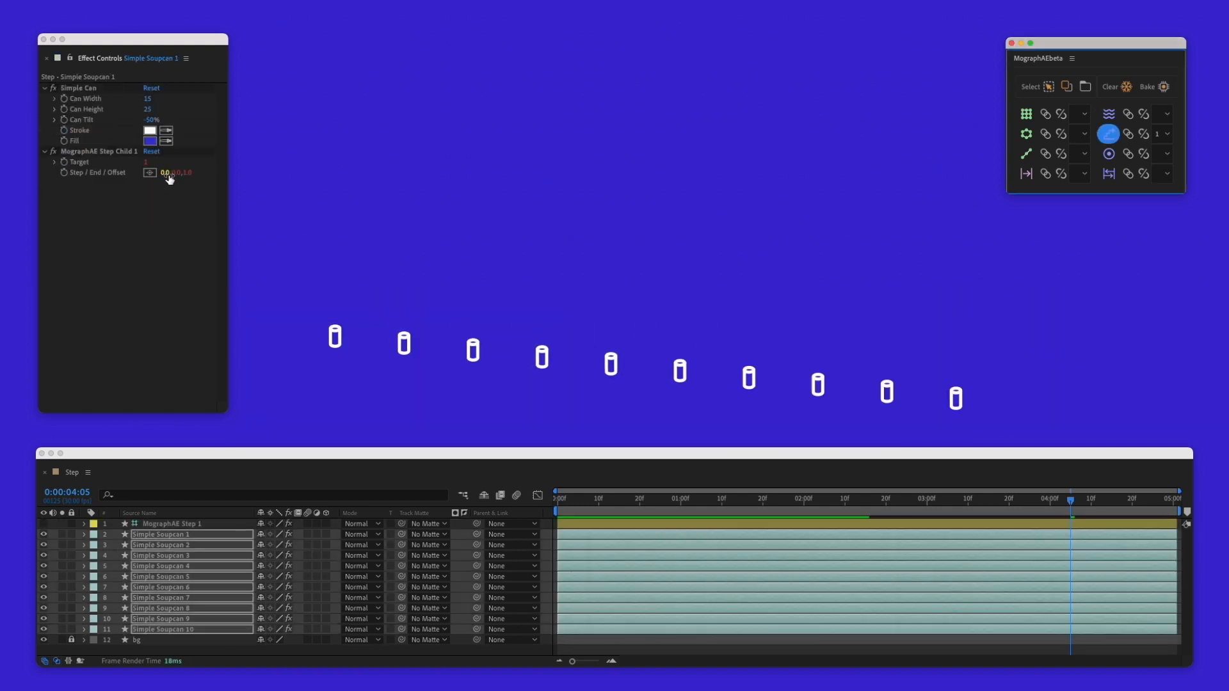
{"action": "left_click", "coordinate": [174, 525]}
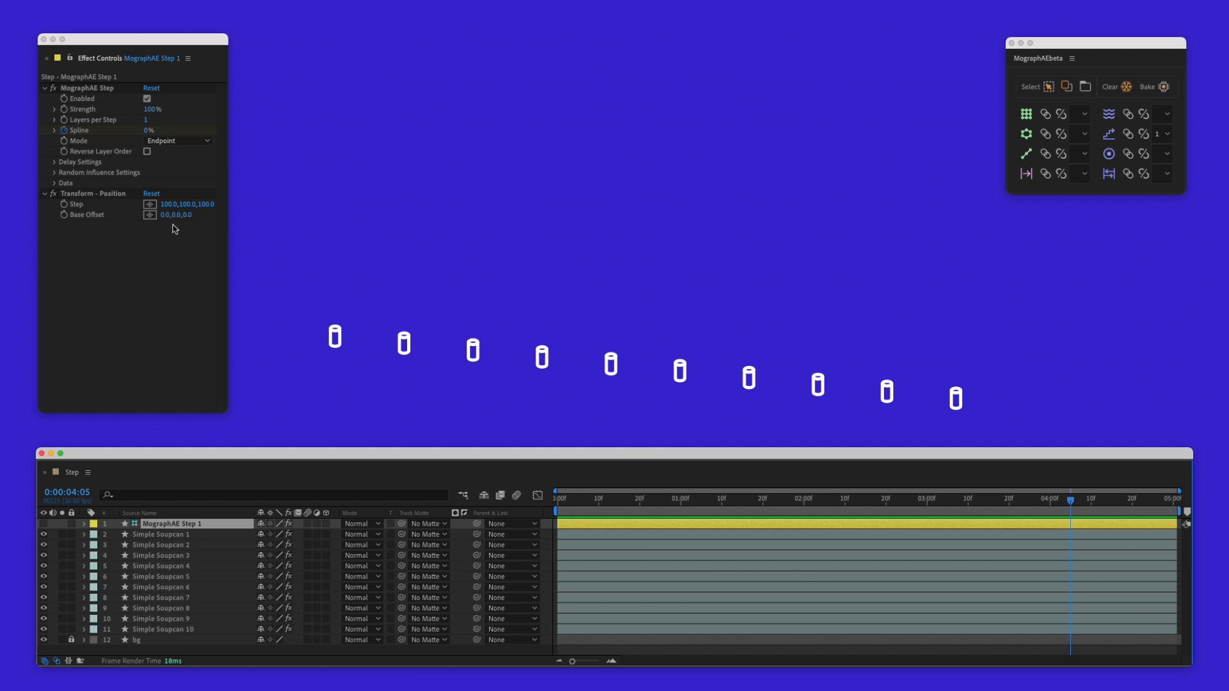
Set the Transform - Position Step to 0, -200, 0 so the soupcans rise in a line
{"action": "left_click", "coordinate": [169, 205]}
{"action": "type", "text": "0"}
{"action": "key", "text": "Tab"}
{"action": "key", "text": "Tab"}
{"action": "type", "text": "0"}
{"action": "key", "text": "Return"}
{"action": "left_click_drag", "start_coordinate": [186, 205], "coordinate": [188, 207]}
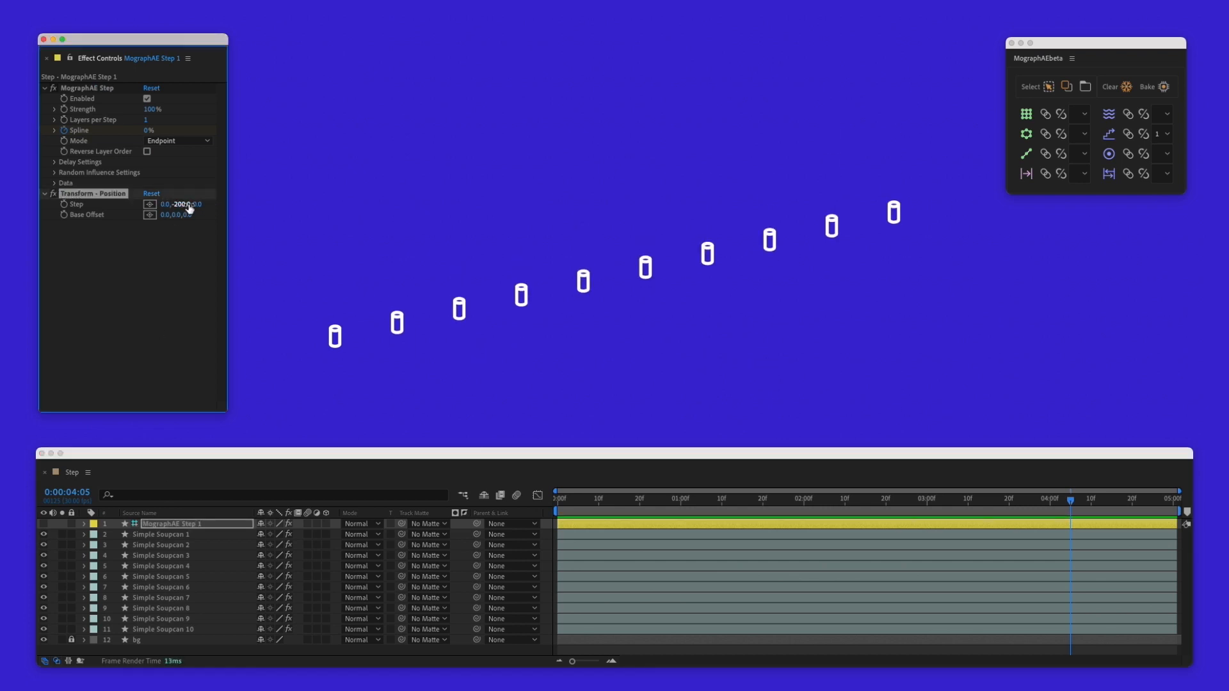
Link the soupcans' Simple Can properties Can Width, Can Height, Can Tilt and Fill to the MographAE Step effector
{"action": "left_click", "coordinate": [343, 208]}
{"action": "key", "text": "super+a"}
{"action": "key", "text": "e"}
{"action": "left_click", "coordinate": [106, 546]}
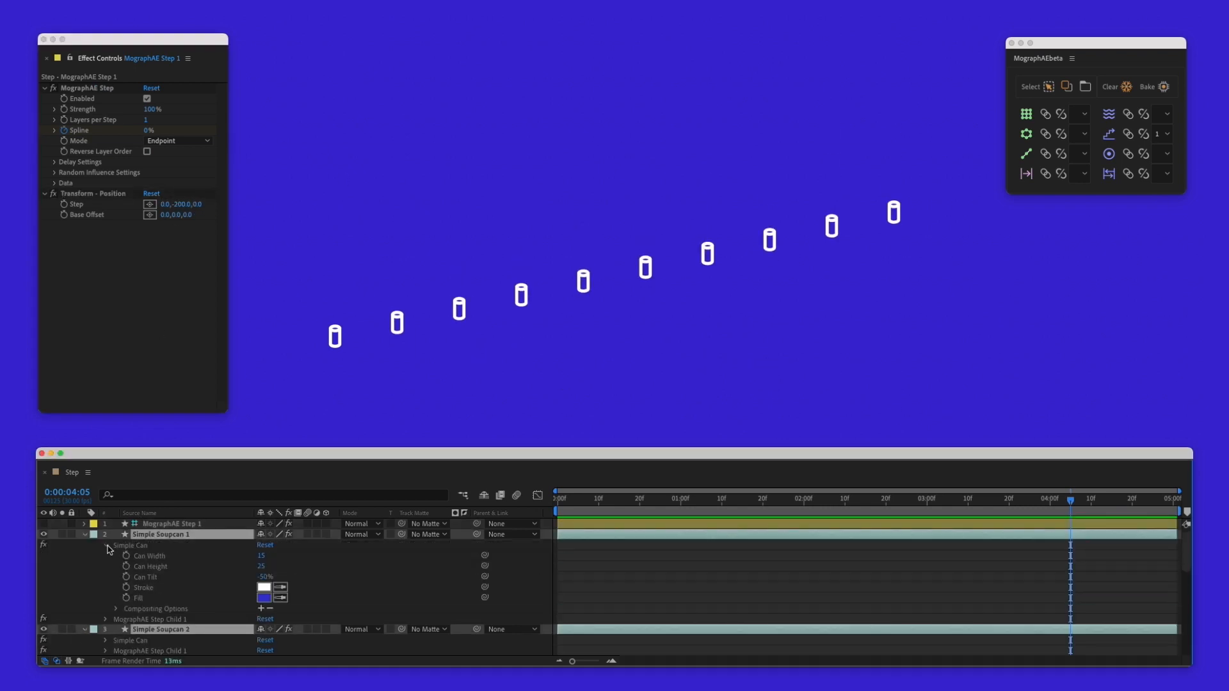
{"action": "left_click", "coordinate": [157, 558]}
{"action": "left_click", "coordinate": [149, 567], "text": "super"}
{"action": "left_click", "coordinate": [150, 577], "text": "super"}
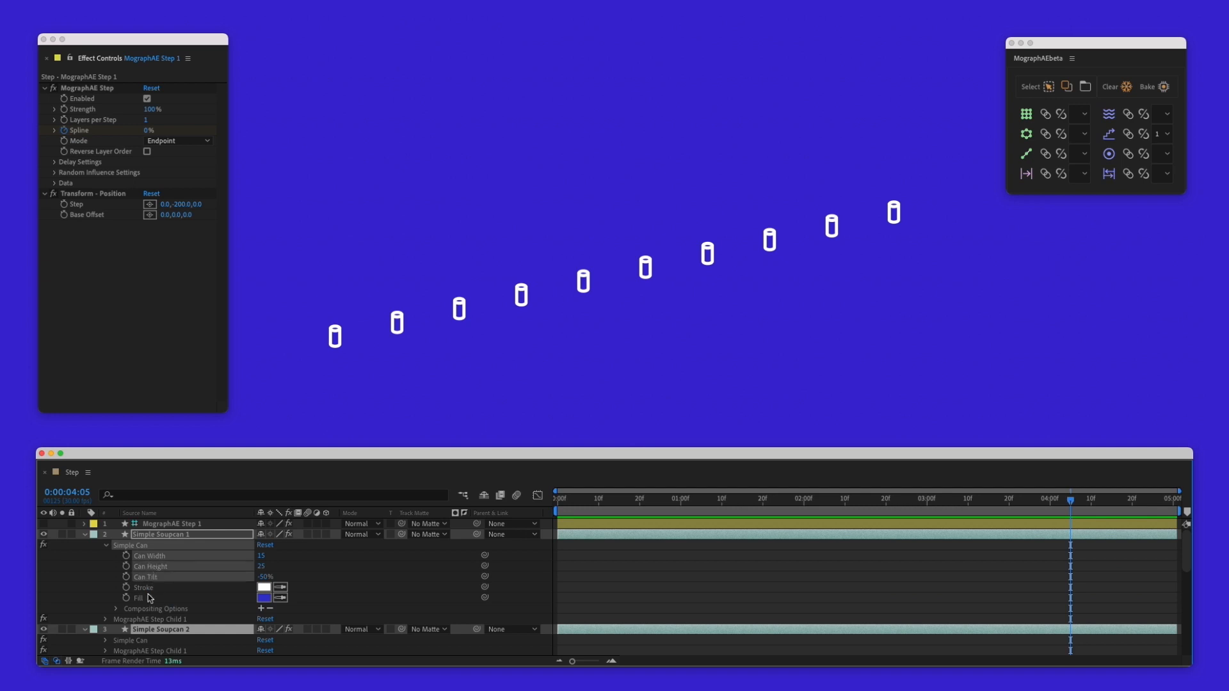
{"action": "left_click", "coordinate": [154, 599], "text": "super"}
{"action": "left_click", "coordinate": [1043, 86]}
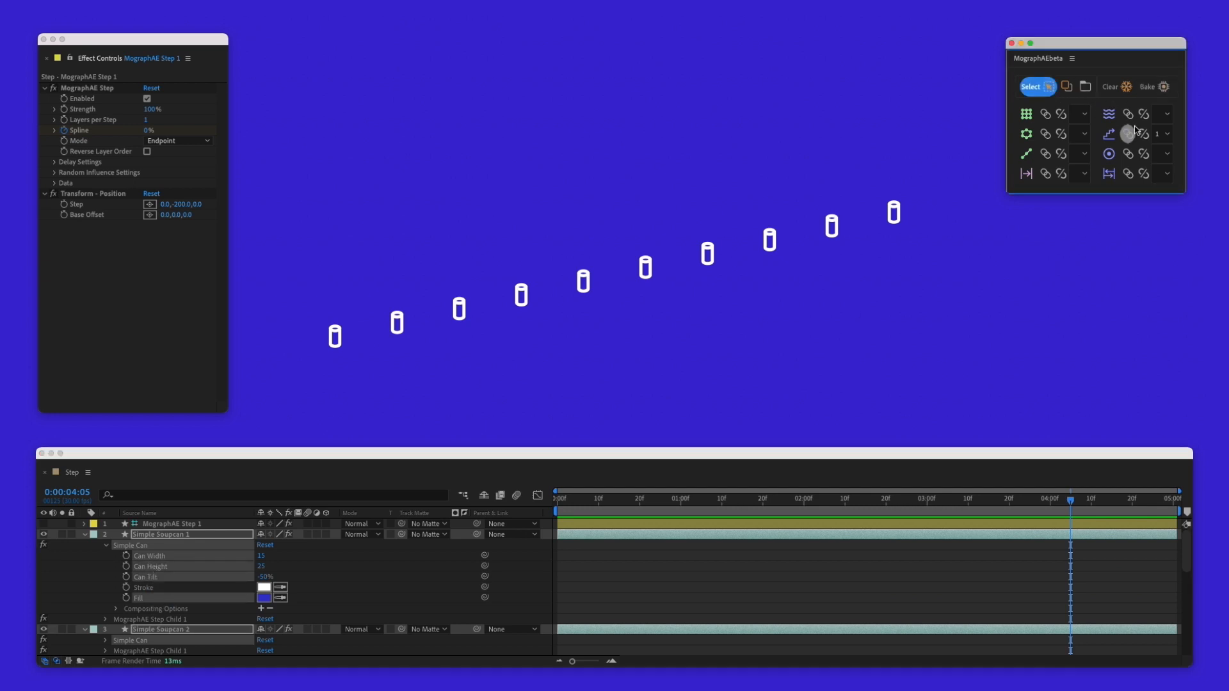
{"action": "left_click", "coordinate": [1128, 134]}
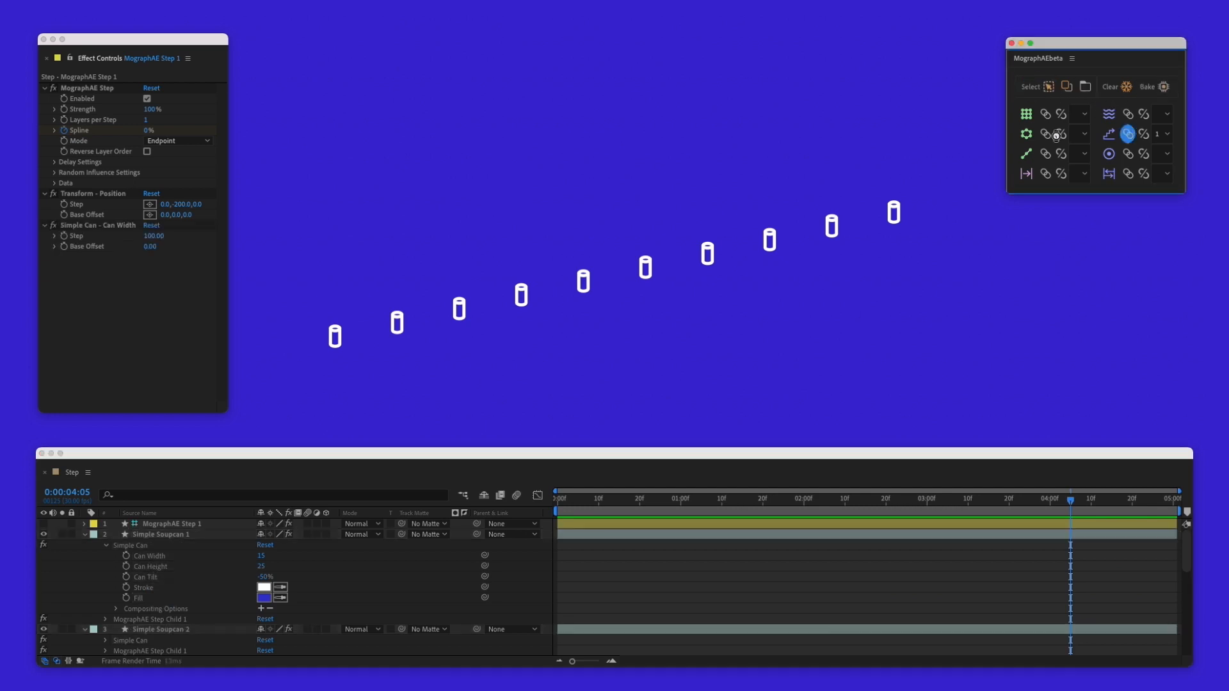
On MographAE Step 1, set the Can Height Step to 400, the Can Width Step to 75.80 and the Fill Step colour to pink
{"action": "left_click", "coordinate": [174, 524]}
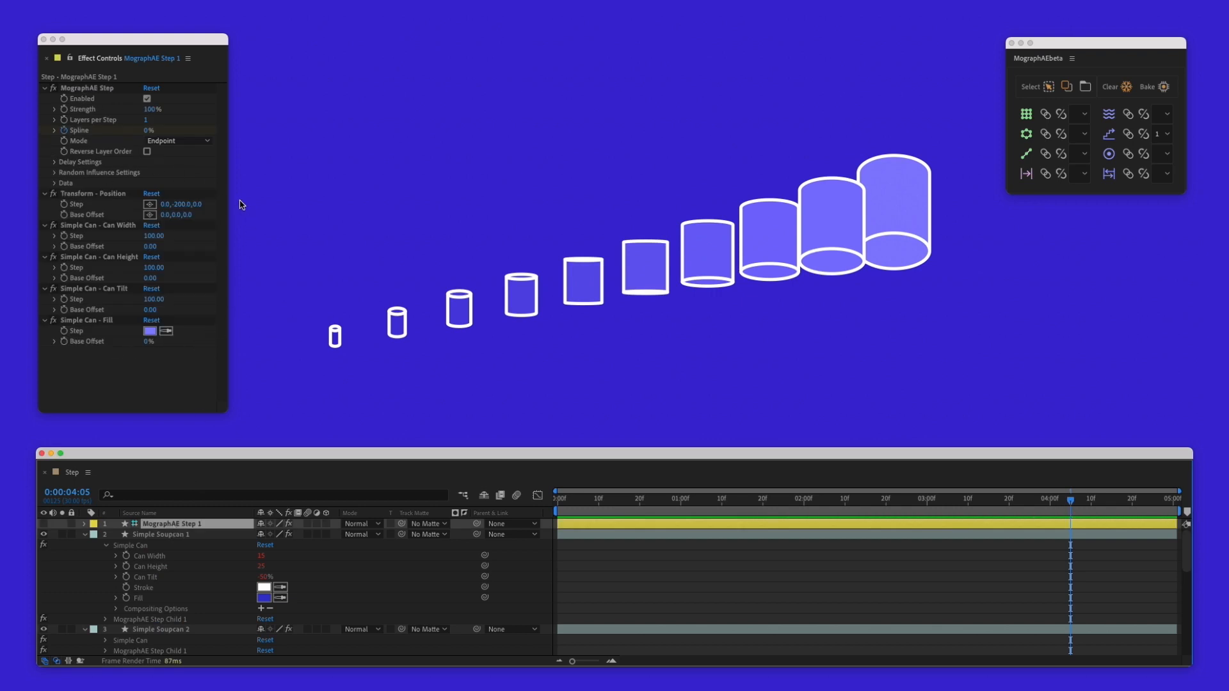
{"action": "left_click", "coordinate": [152, 268]}
{"action": "type", "text": "400"}
{"action": "key", "text": "Return"}
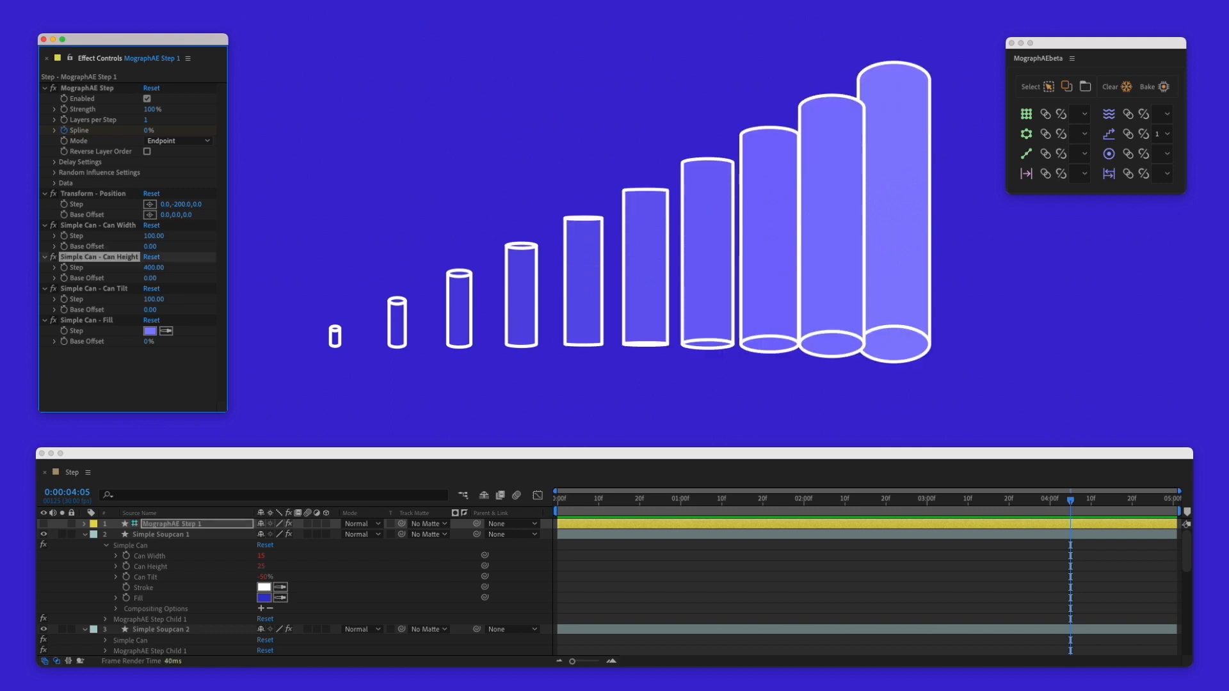
{"action": "left_click_drag", "start_coordinate": [153, 237], "coordinate": [154, 337]}
{"action": "left_click", "coordinate": [150, 331]}
{"action": "left_click", "coordinate": [422, 302]}
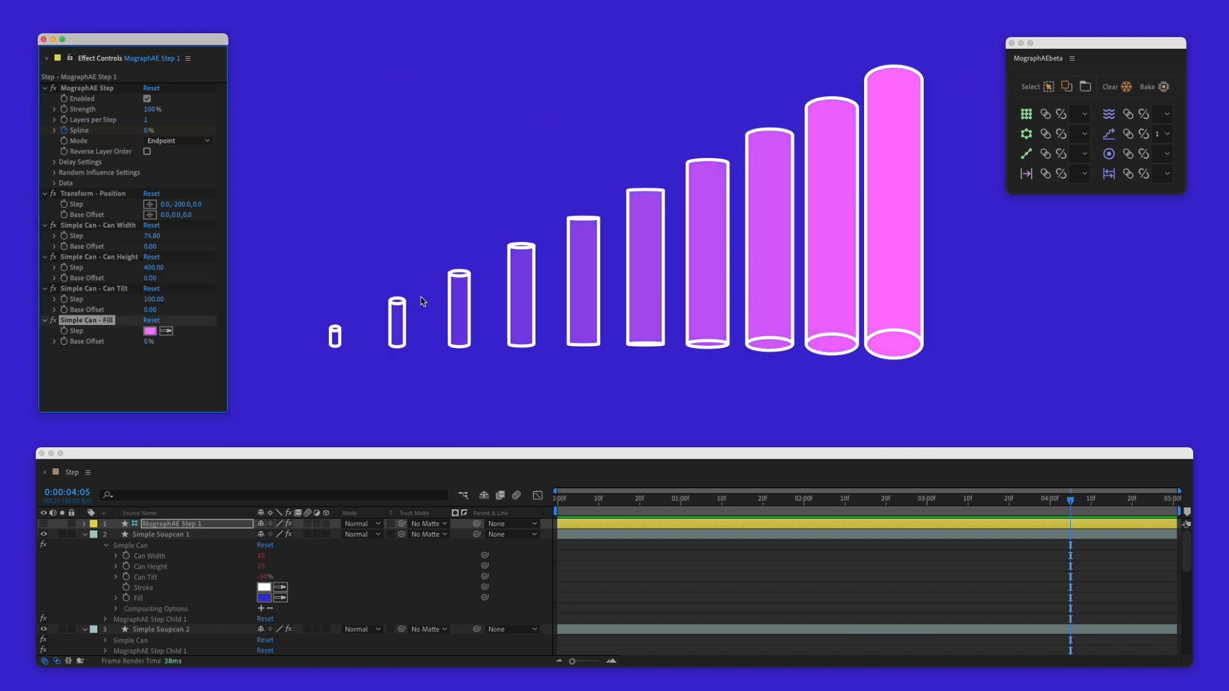
Keyframe the MographAE Step's Strength from 0% at the start to 100% at 0:00:02:00 and preview the animation
{"action": "left_click", "coordinate": [78, 89]}
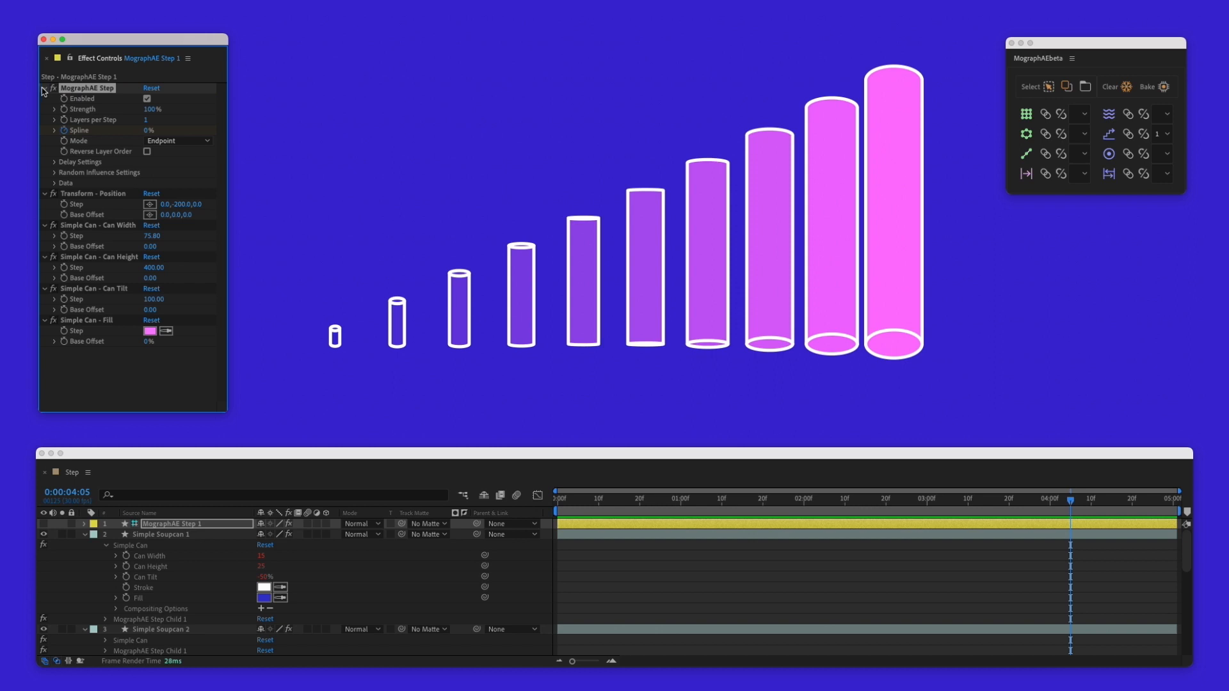
{"action": "left_click_drag", "start_coordinate": [618, 503], "coordinate": [530, 500]}
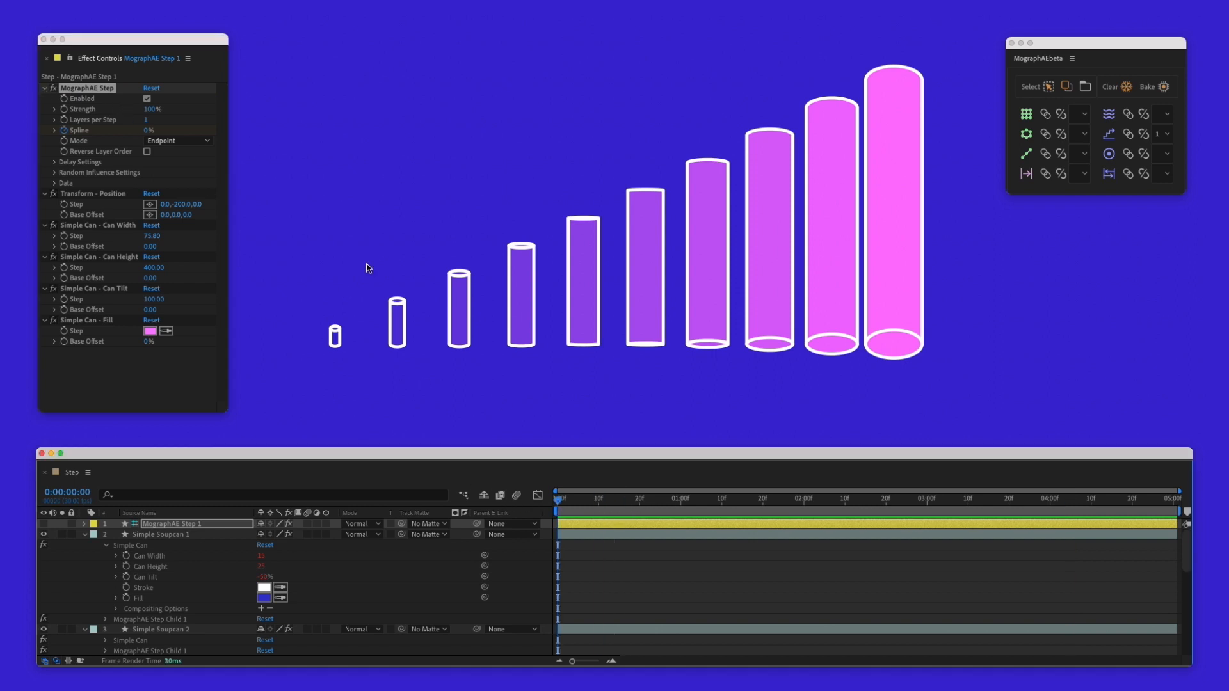
{"action": "key", "text": "space"}
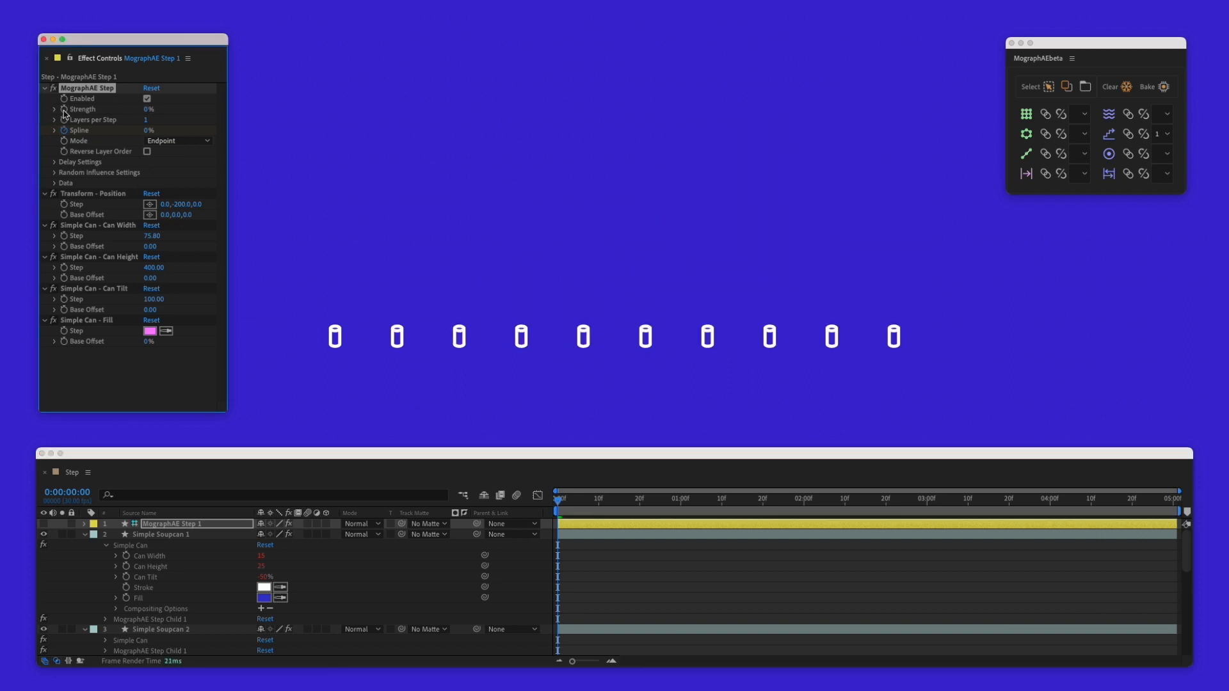
{"action": "key", "text": "u"}
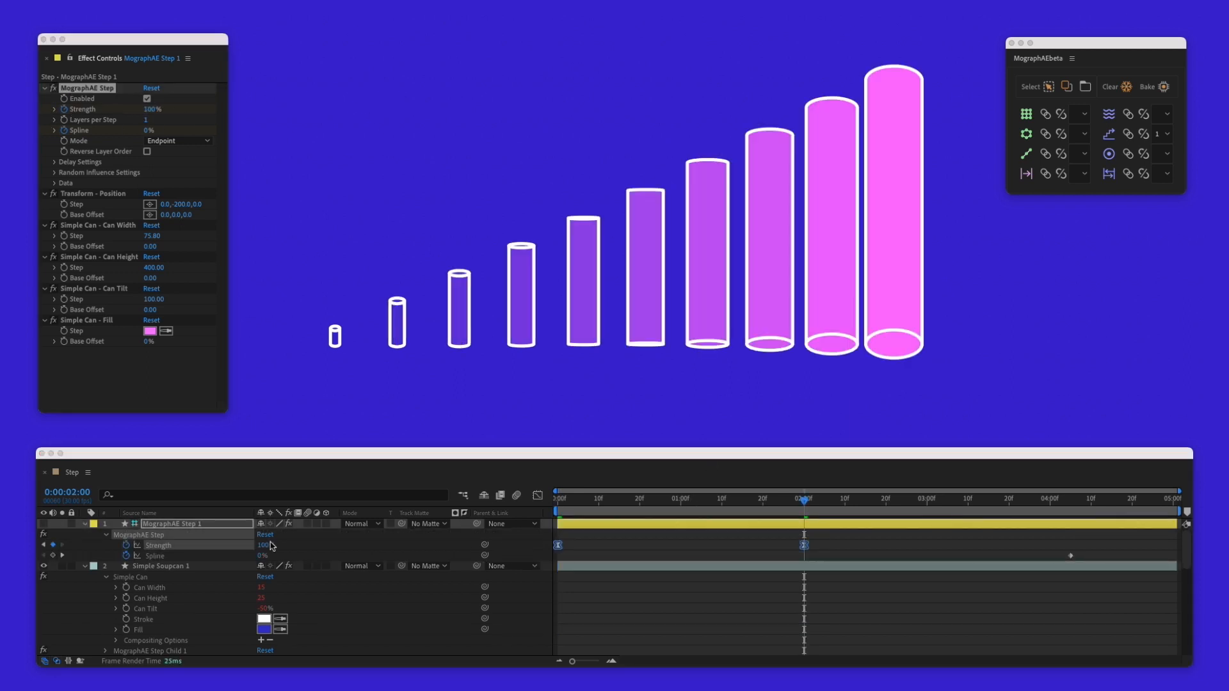
{"action": "key", "text": "space"}
{"action": "key", "text": "space"}
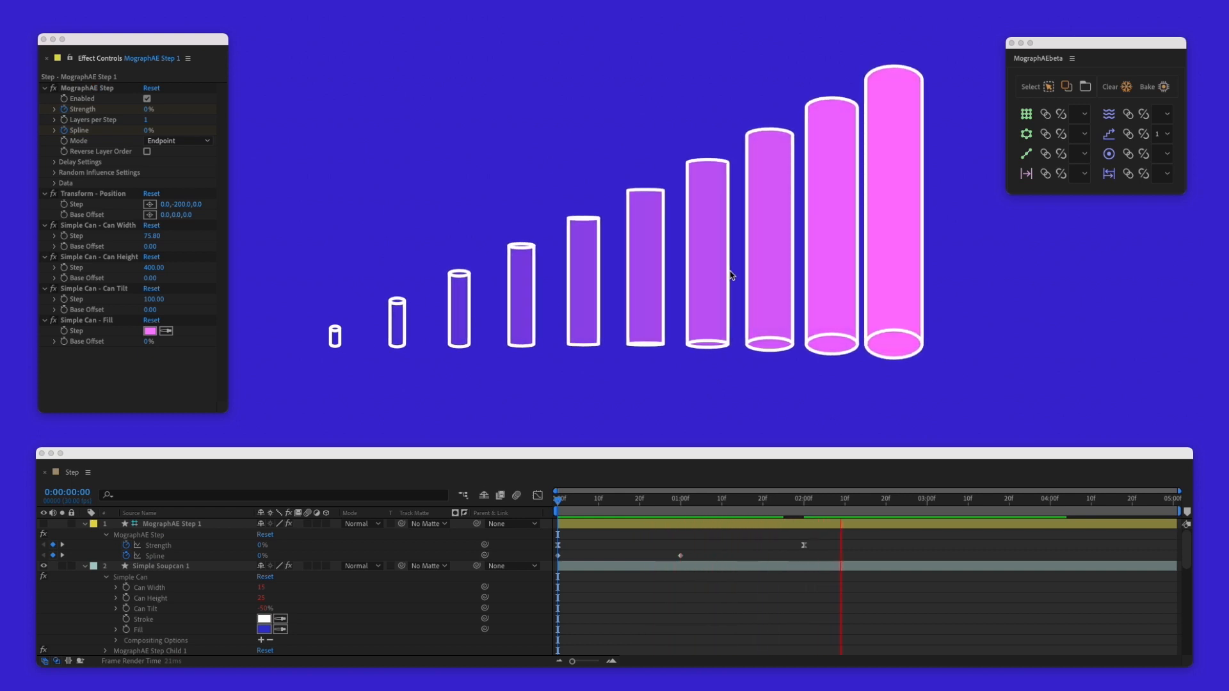
{"action": "key", "text": "space"}
At 0:00:02:00, ease the Spline keyframes in the graph editor and reshape the curve to change how the soupcans step
{"action": "left_click_drag", "start_coordinate": [909, 501], "coordinate": [803, 502]}
{"action": "left_click_drag", "start_coordinate": [722, 559], "coordinate": [535, 571]}
{"action": "left_click", "coordinate": [537, 495]}
{"action": "left_click_drag", "start_coordinate": [712, 546], "coordinate": [601, 488]}
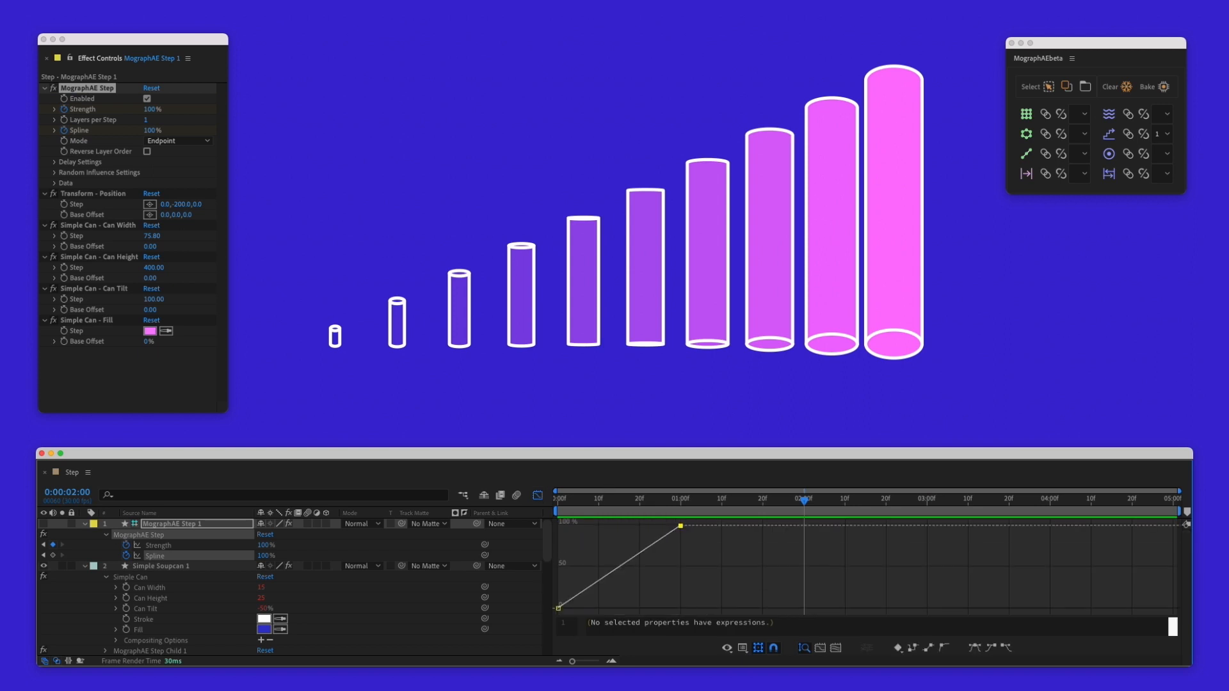
{"action": "key", "text": "F9"}
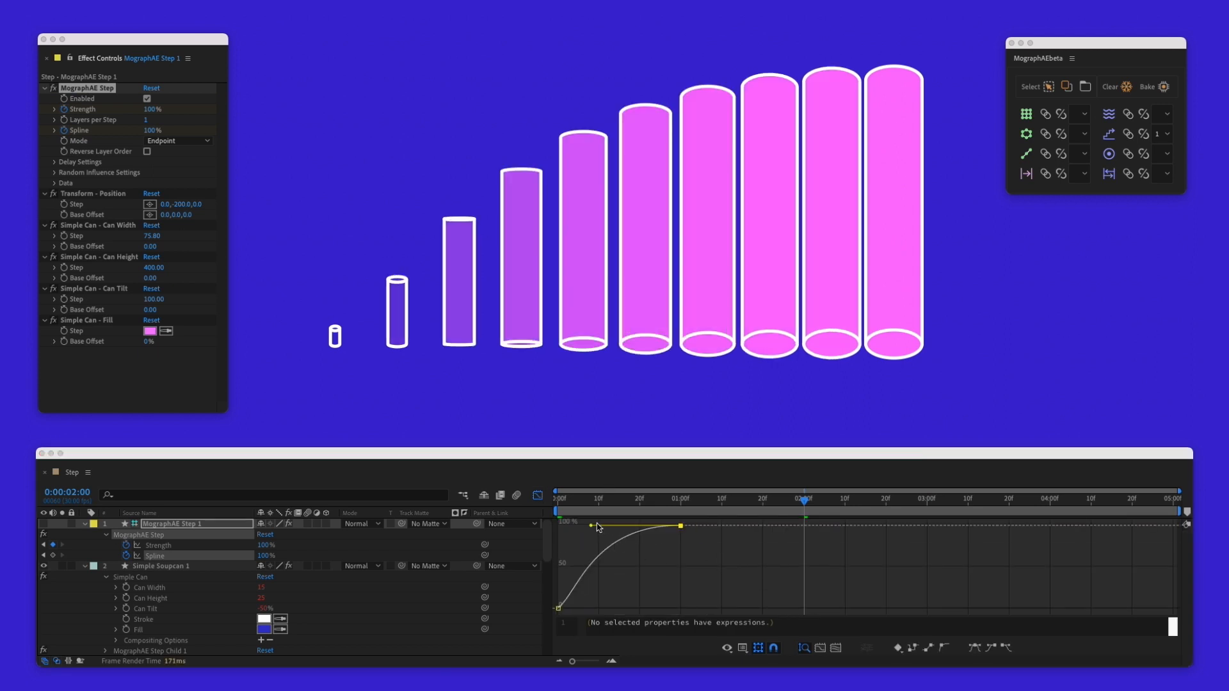
{"action": "left_click_drag", "start_coordinate": [591, 526], "coordinate": [649, 570]}
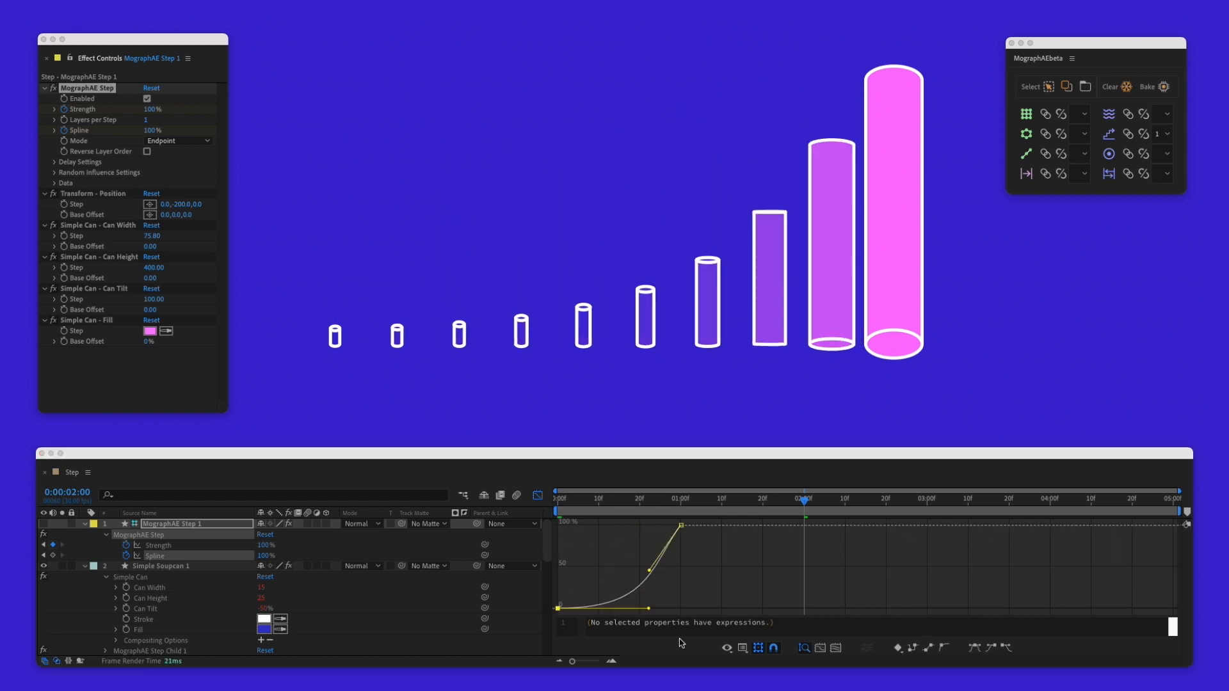
{"action": "left_click_drag", "start_coordinate": [649, 607], "coordinate": [640, 573]}
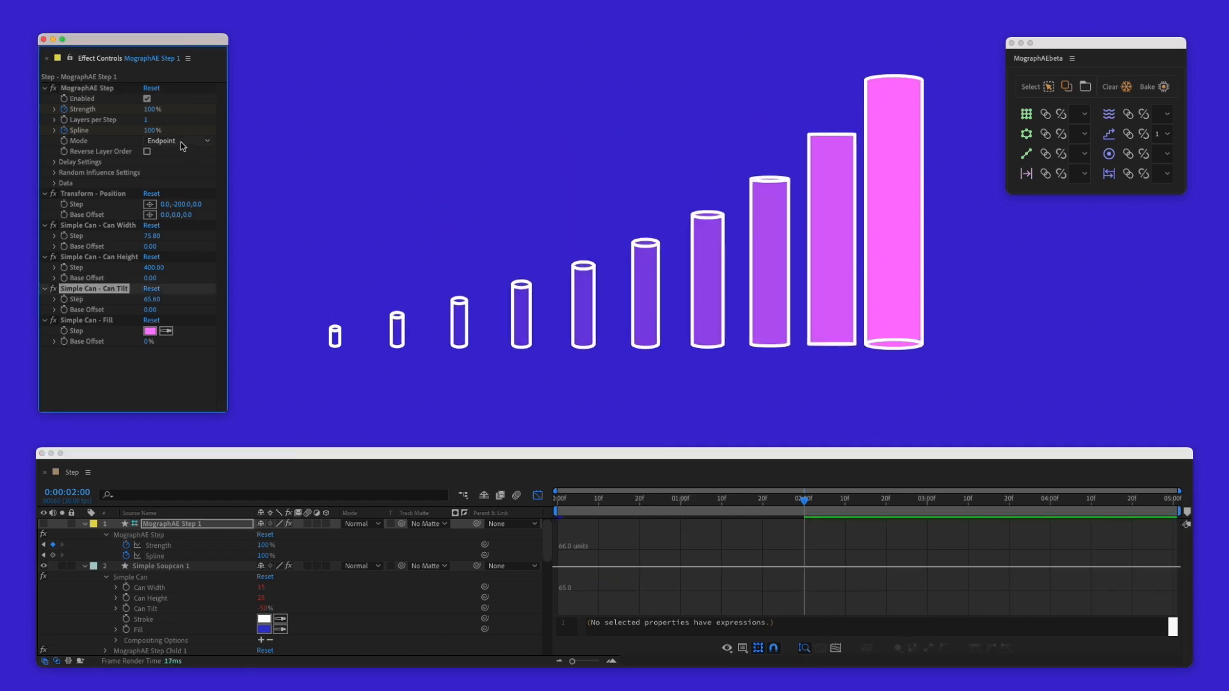
Try Reverse Layer Order on and off, leave Mode at Endpoint, and return the timeline from the graph editor to layer bars
{"action": "left_click", "coordinate": [181, 142]}
{"action": "left_click", "coordinate": [185, 140]}
{"action": "left_click", "coordinate": [148, 152]}
{"action": "left_click", "coordinate": [148, 151]}
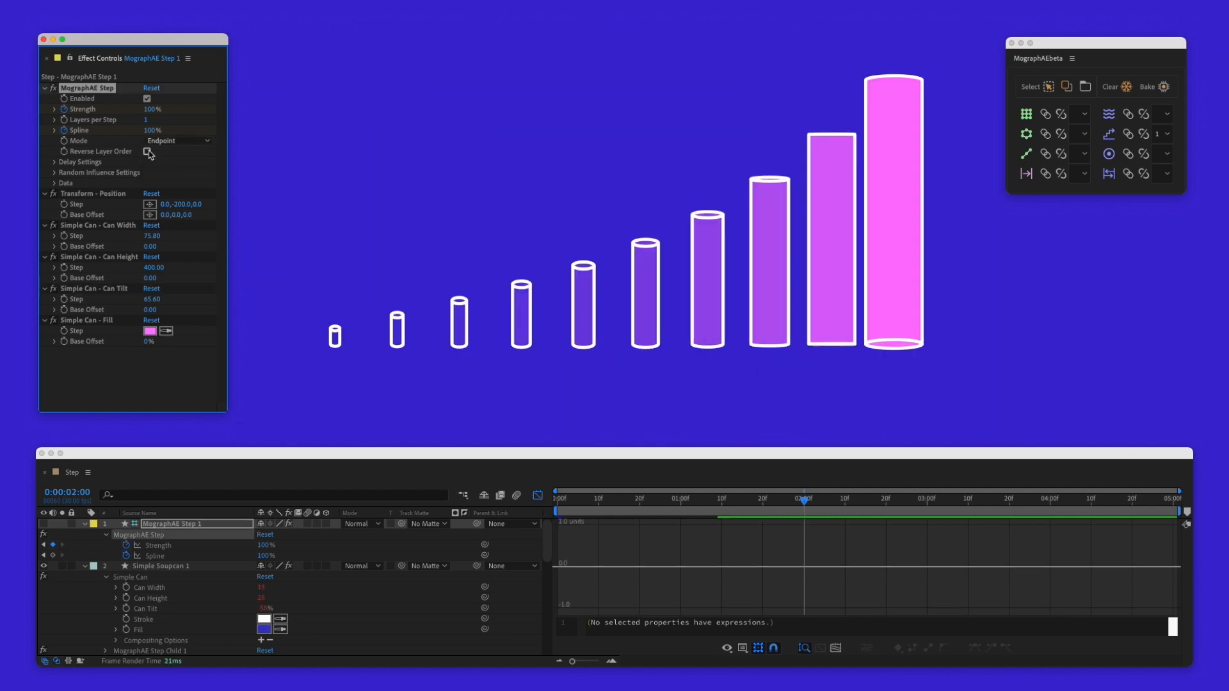
{"action": "left_click", "coordinate": [148, 151]}
{"action": "left_click", "coordinate": [148, 152]}
{"action": "left_click", "coordinate": [148, 152]}
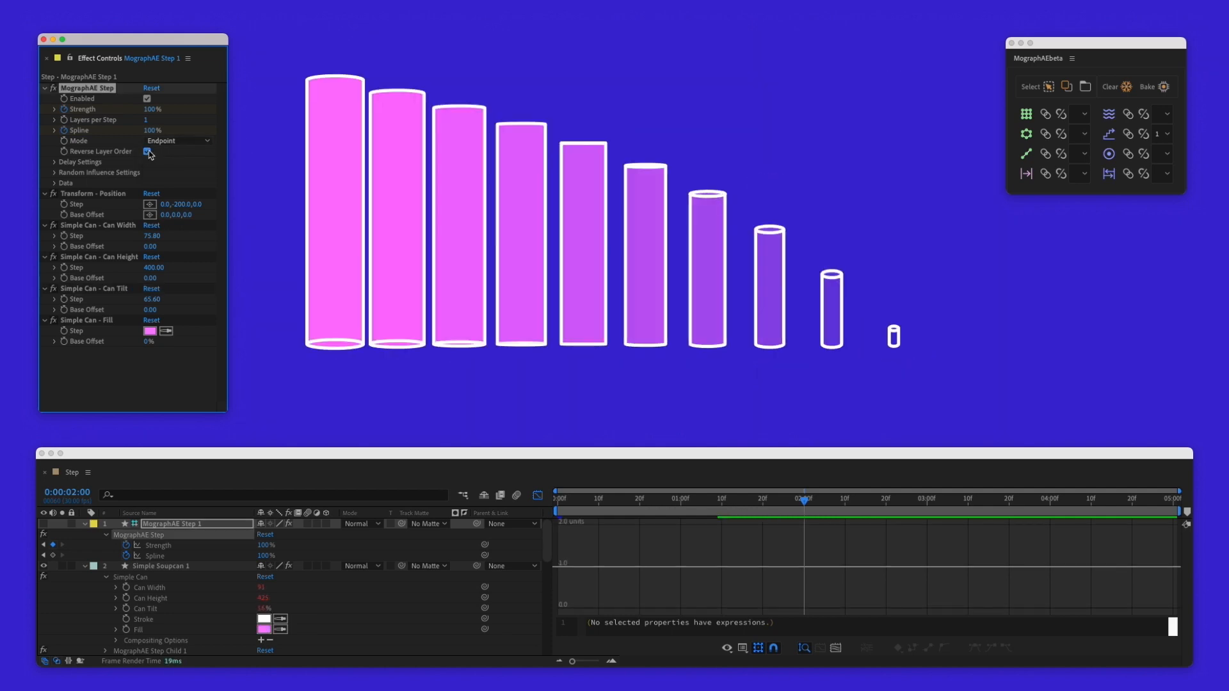
{"action": "left_click", "coordinate": [148, 152]}
{"action": "left_click", "coordinate": [147, 152]}
{"action": "left_click", "coordinate": [147, 152]}
{"action": "key", "text": "shift+F3"}
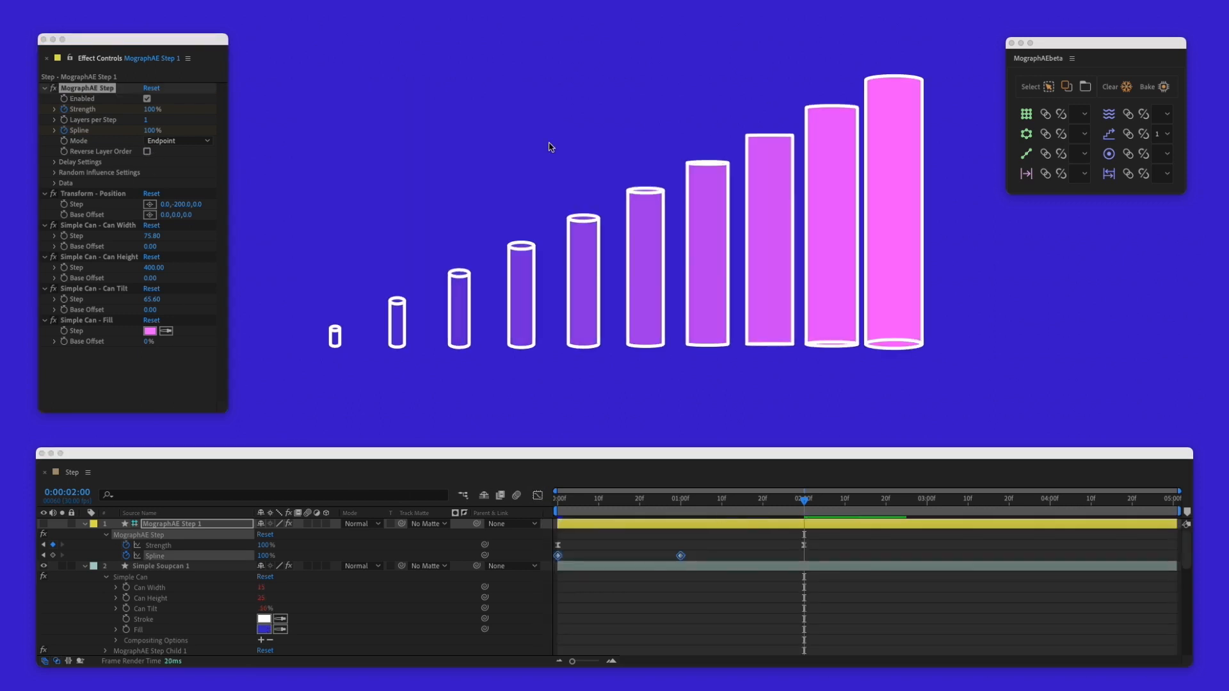
In the step's Delay Settings, enable the delay with a Max Delay of 1.00 and preview the animation from the start
{"action": "left_click", "coordinate": [54, 162]}
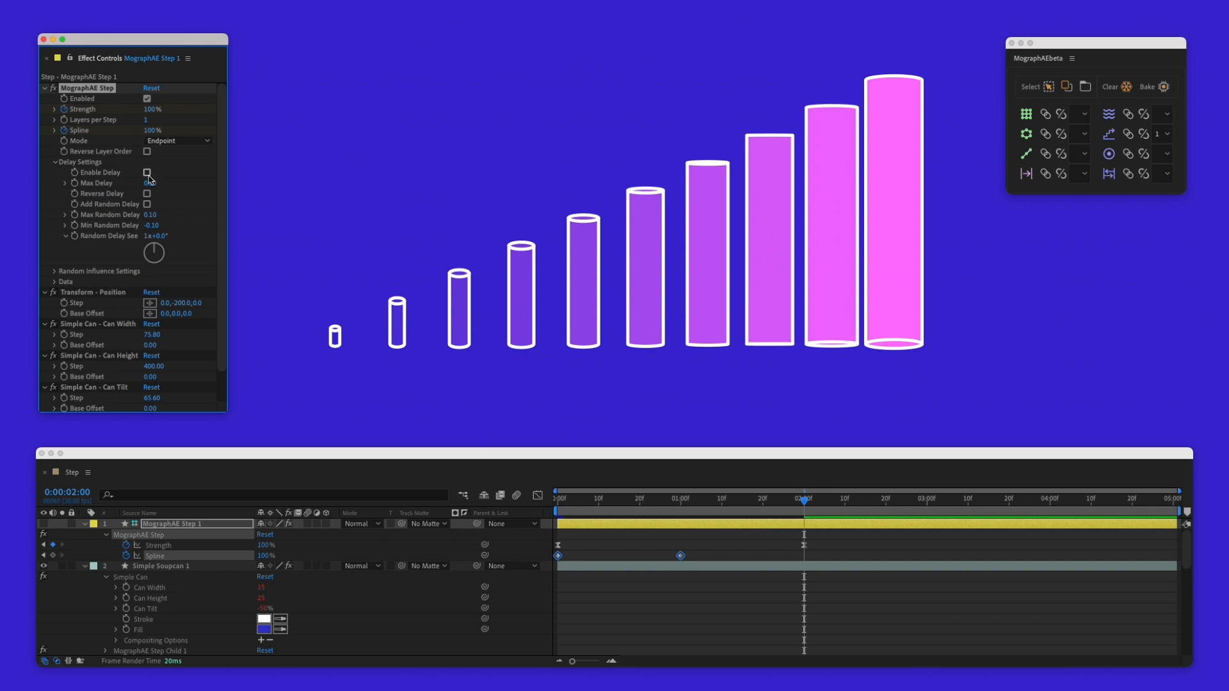
{"action": "left_click_drag", "start_coordinate": [672, 499], "coordinate": [554, 497]}
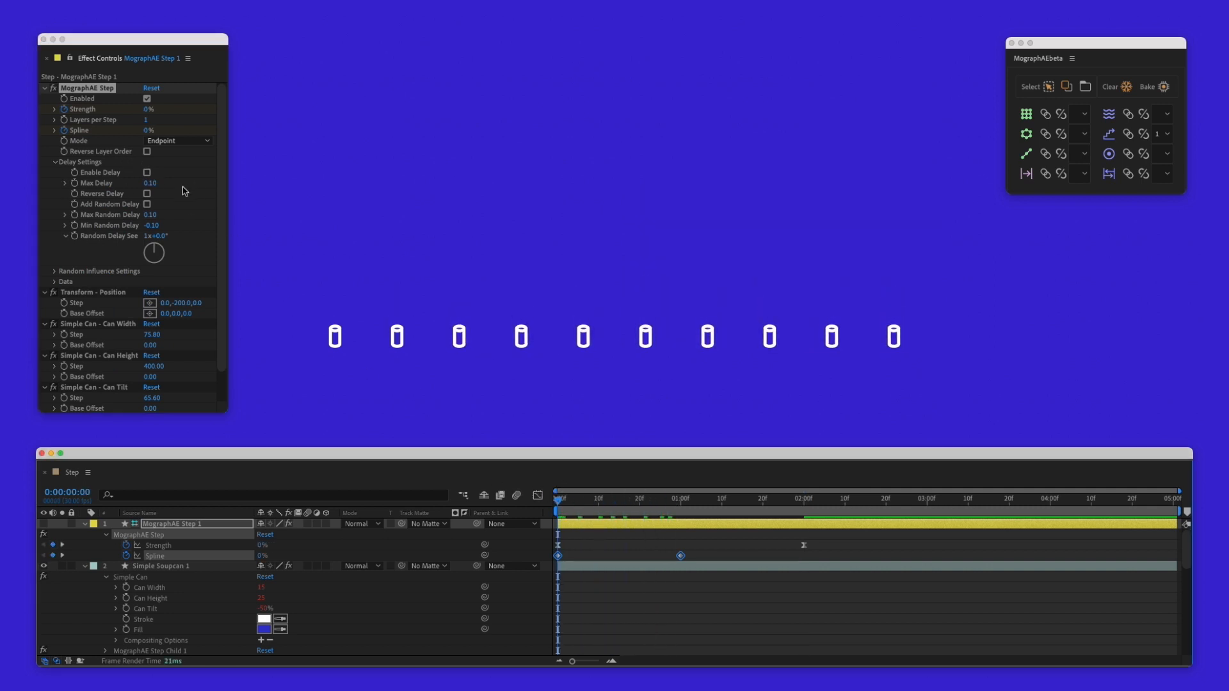
{"action": "left_click", "coordinate": [151, 184]}
{"action": "type", "text": "1"}
{"action": "key", "text": "Return"}
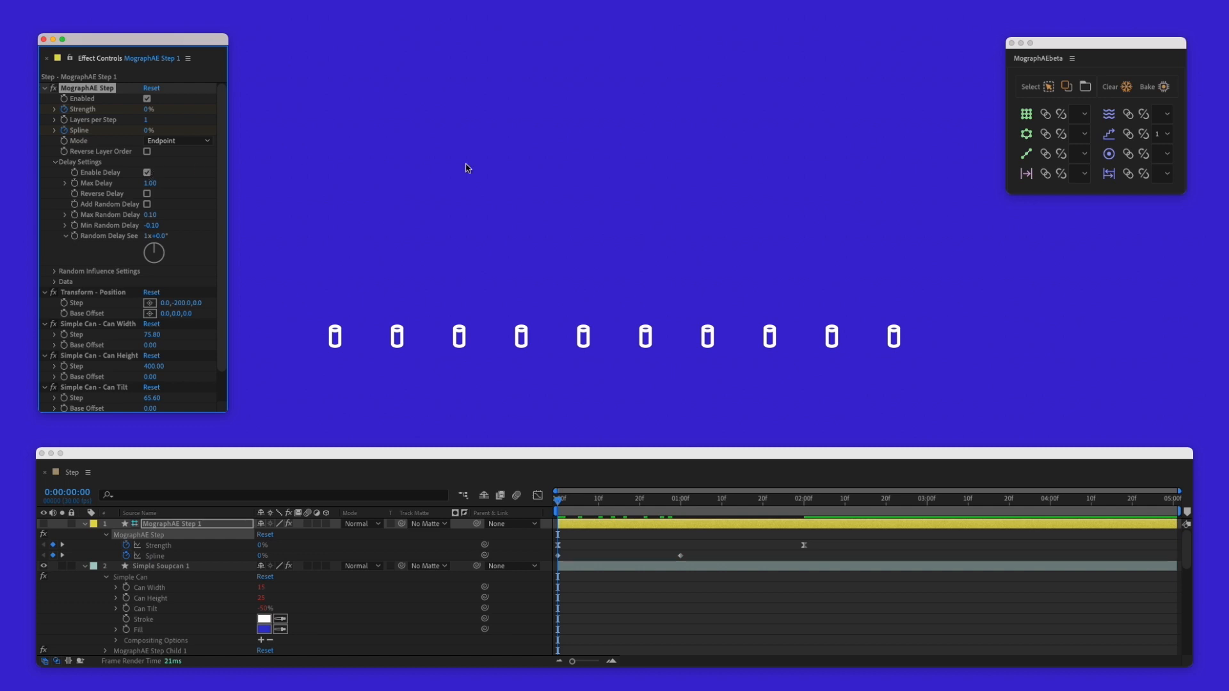
{"action": "left_click", "coordinate": [467, 168]}
{"action": "key", "text": "space"}
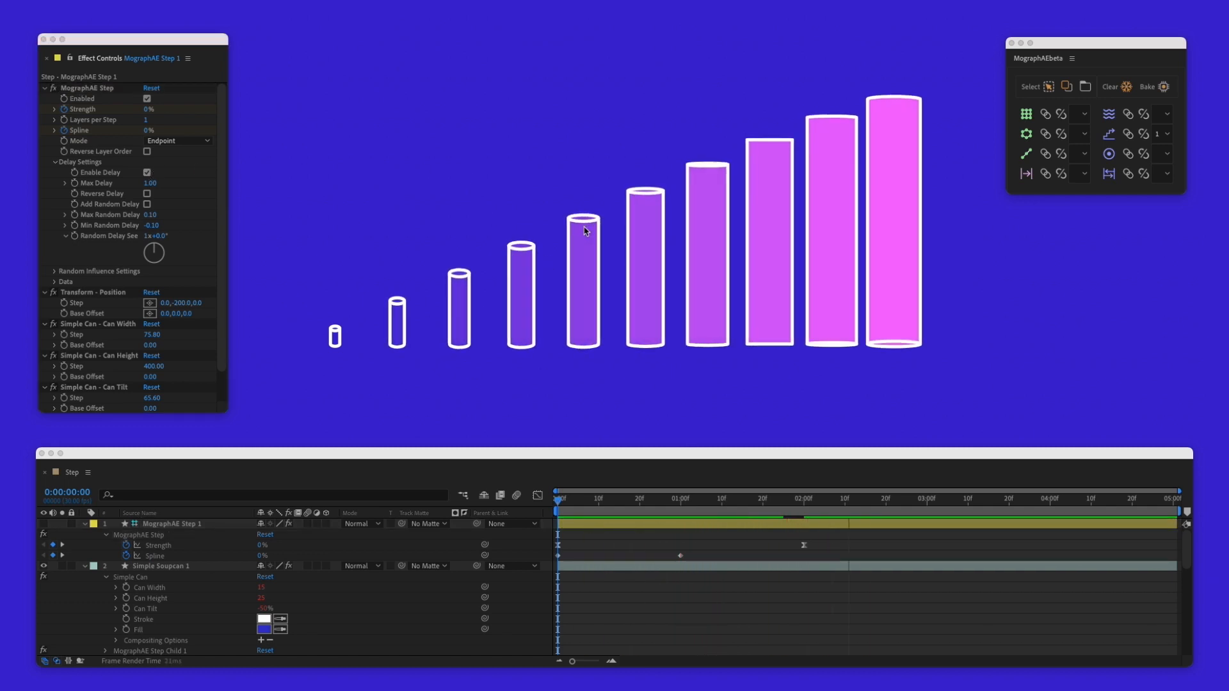
{"action": "key", "text": "space"}
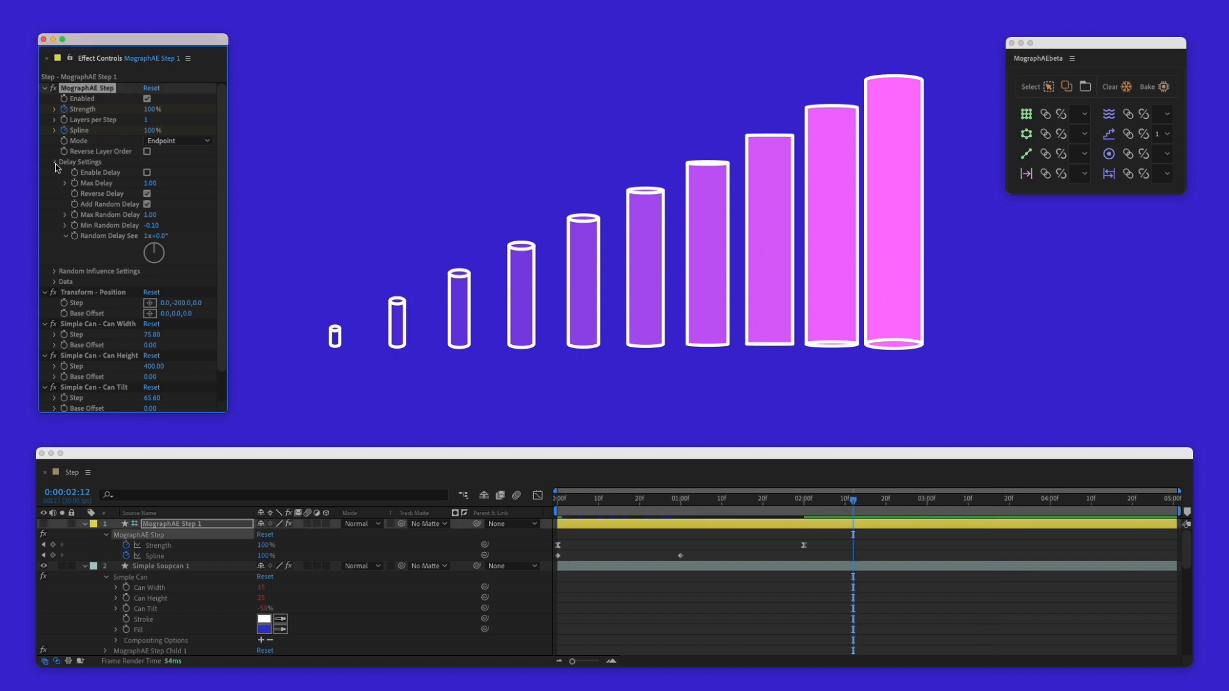
{"action": "left_click", "coordinate": [55, 162]}
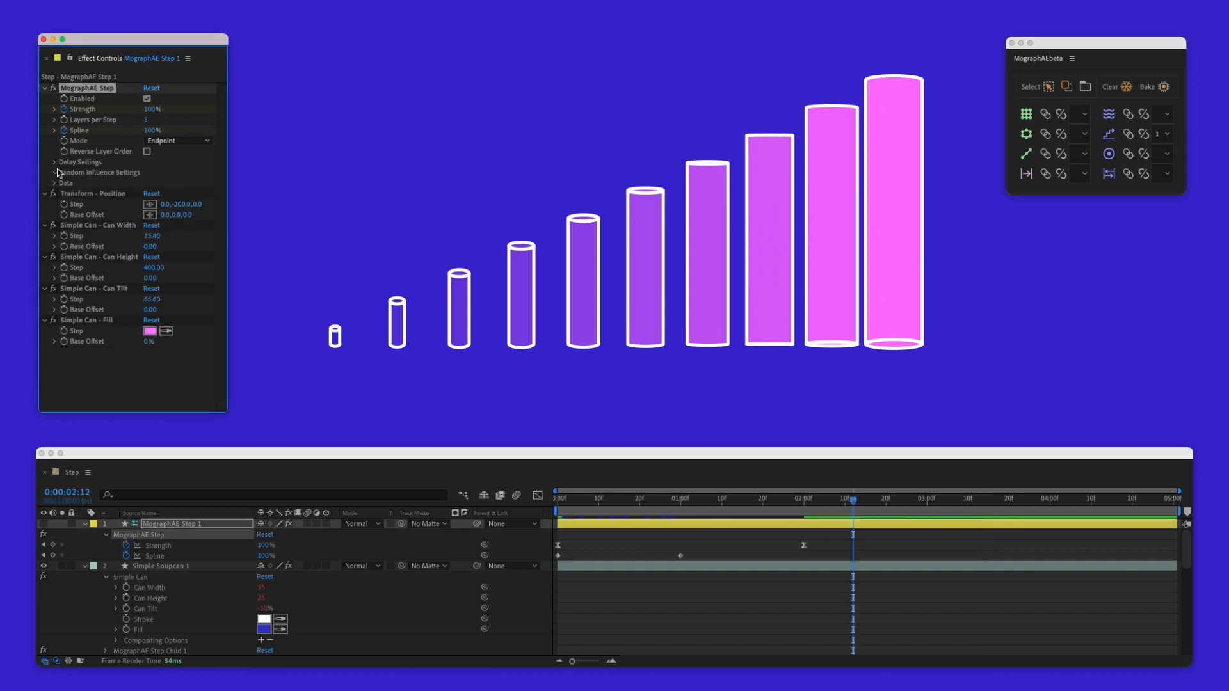
Try adding random influence to the step with its seed at 121°, and turn it back off
{"action": "left_click", "coordinate": [55, 172]}
{"action": "left_click", "coordinate": [147, 183]}
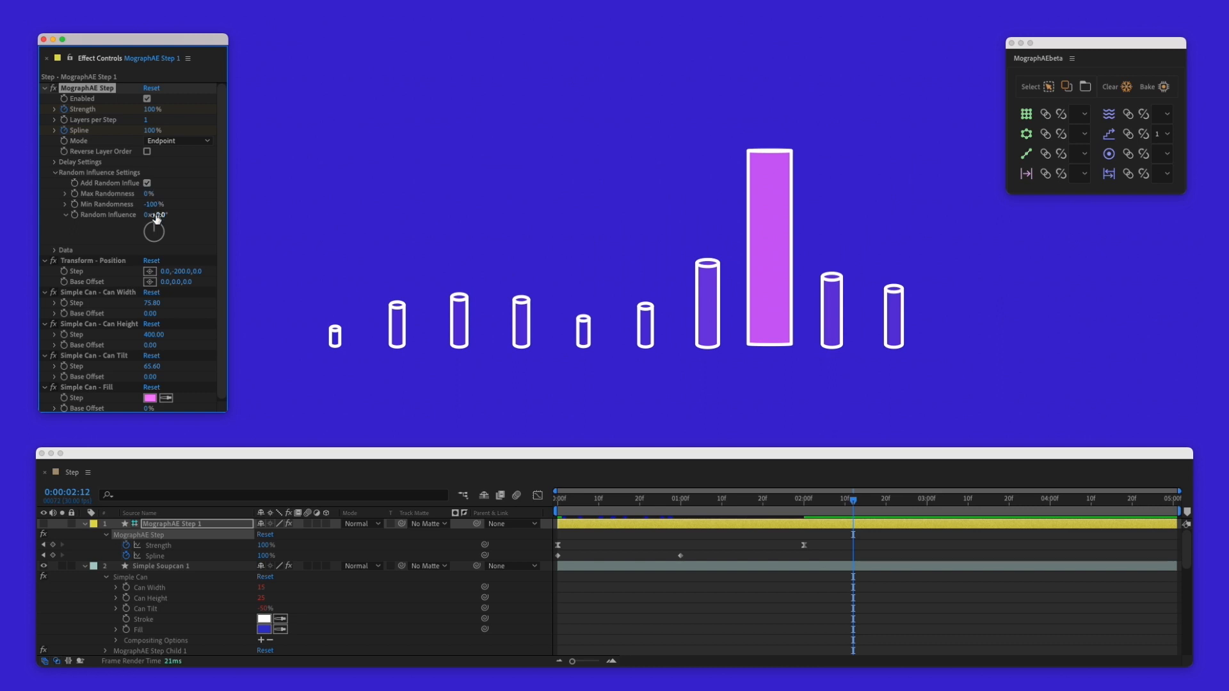
{"action": "left_click_drag", "start_coordinate": [156, 215], "coordinate": [236, 219]}
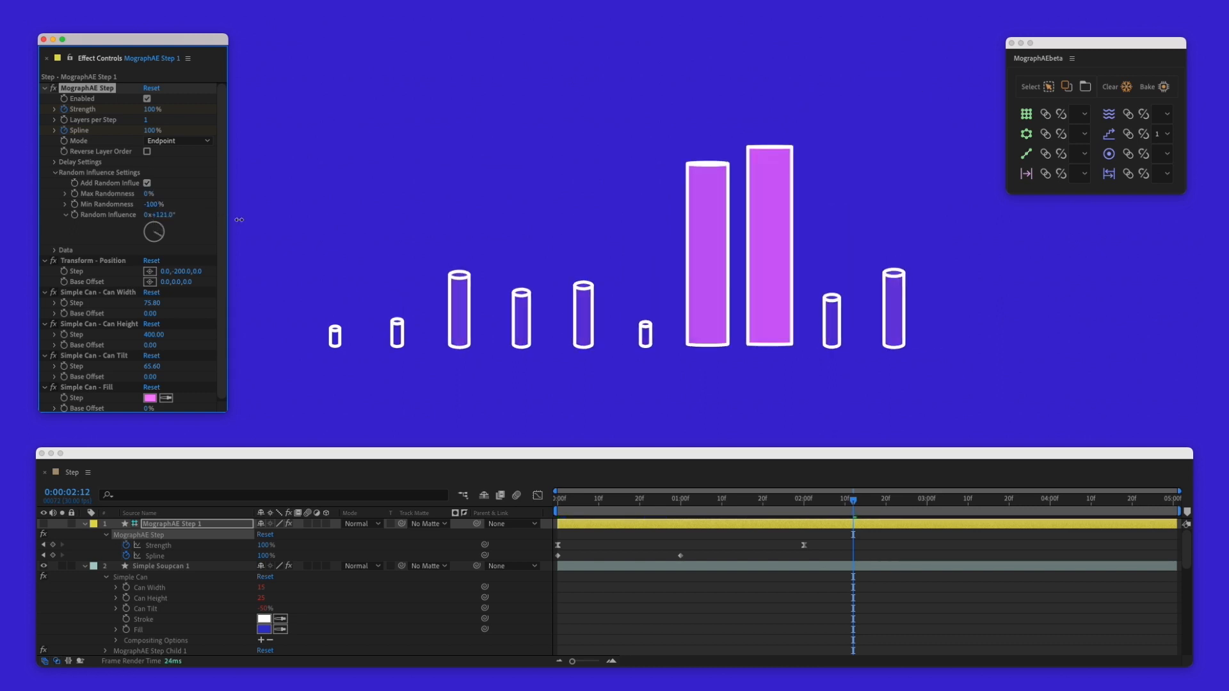
{"action": "left_click", "coordinate": [148, 183]}
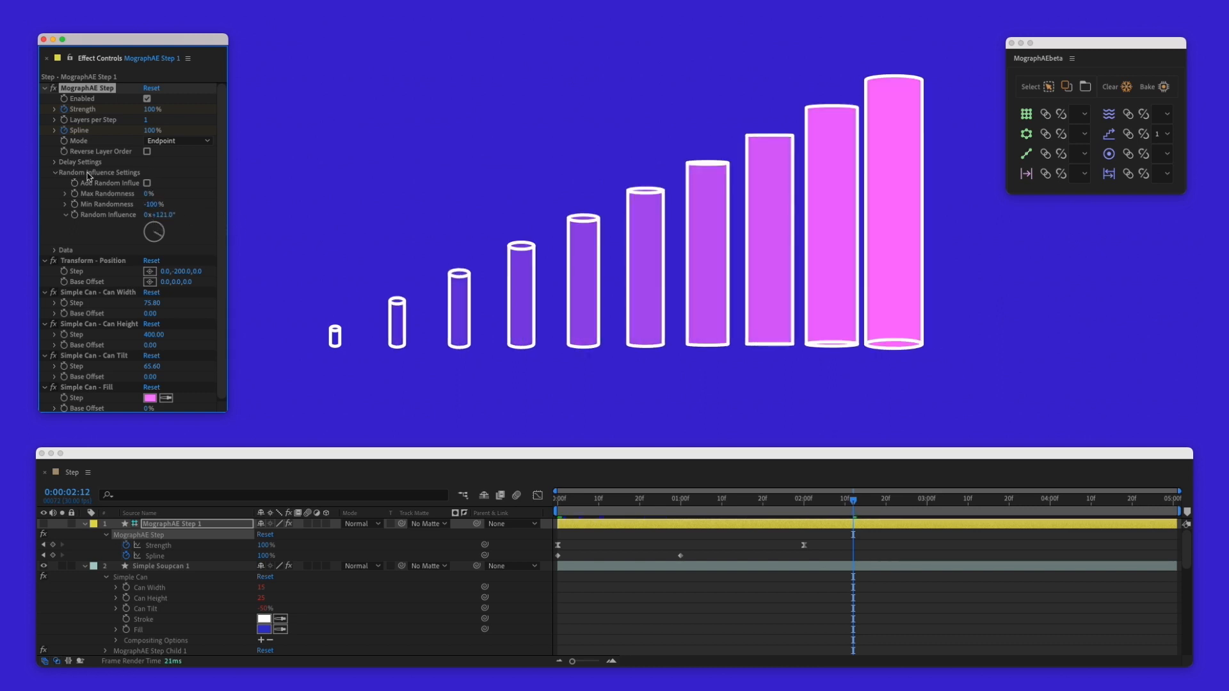
{"action": "left_click", "coordinate": [55, 173]}
Try Layers per Step values up to 5 to group the soupcans differently, and return it to 1
{"action": "left_click", "coordinate": [145, 120]}
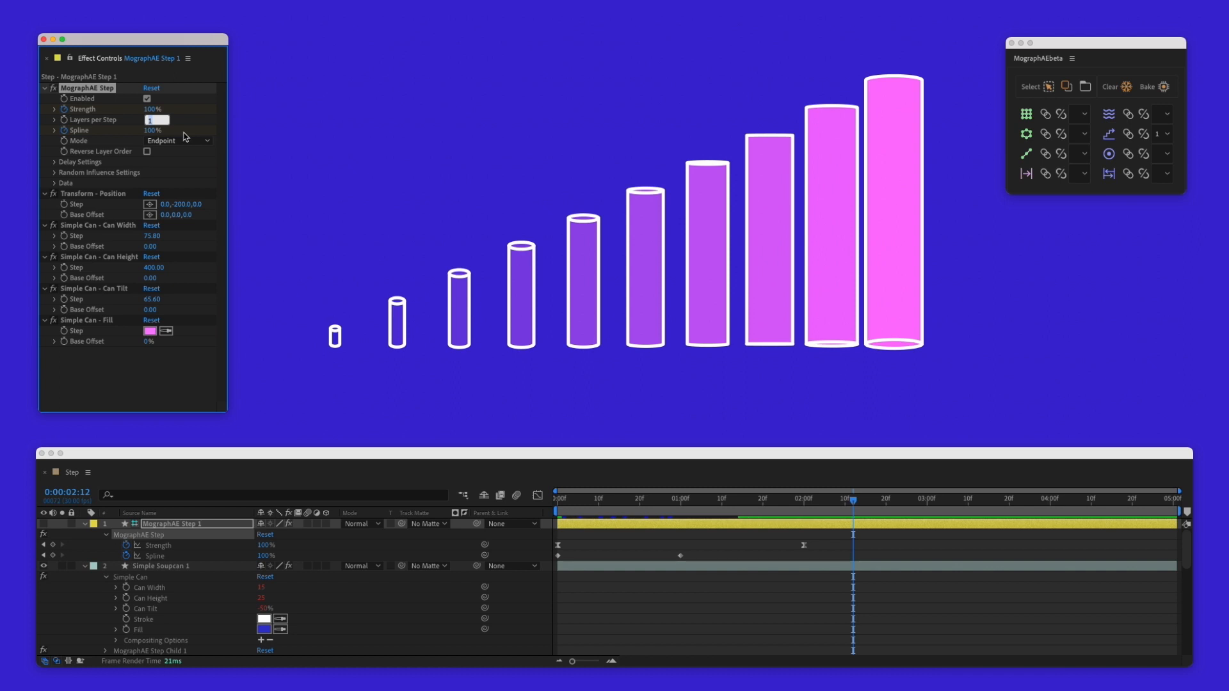
{"action": "key", "text": "Up"}
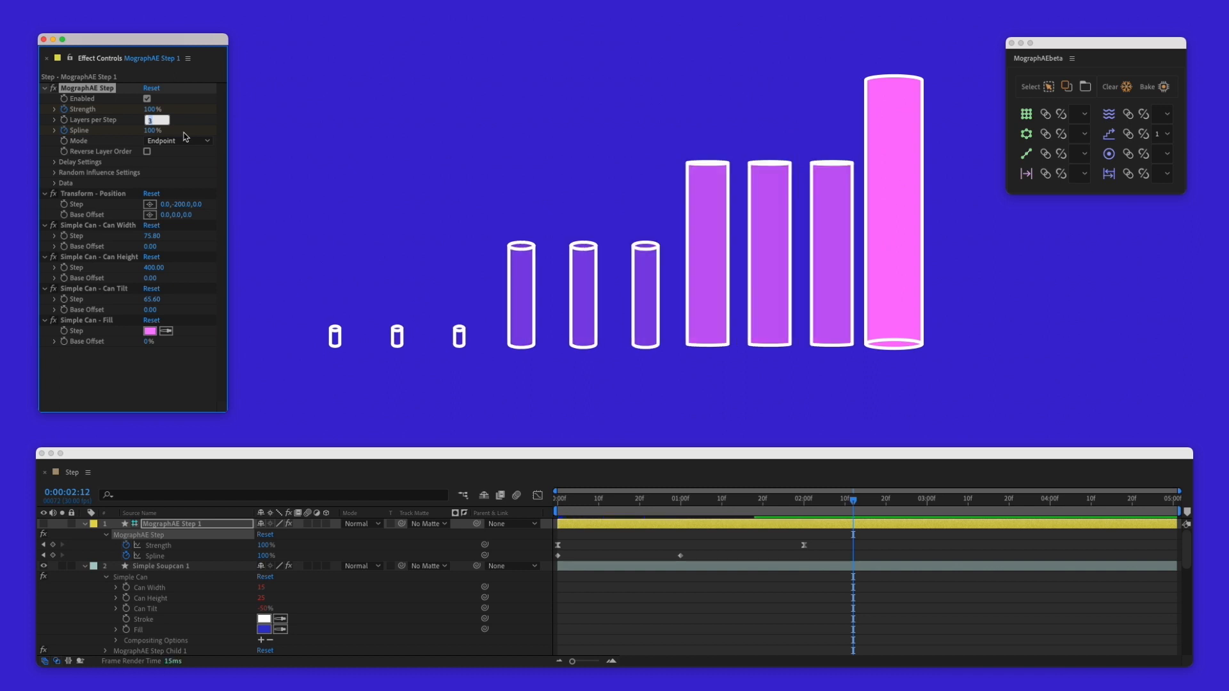
{"action": "key", "text": "Up"}
{"action": "key", "text": "Up"}
{"action": "key", "text": "Down"}
{"action": "key", "text": "Down"}
{"action": "key", "text": "Down"}
{"action": "key", "text": "Down"}
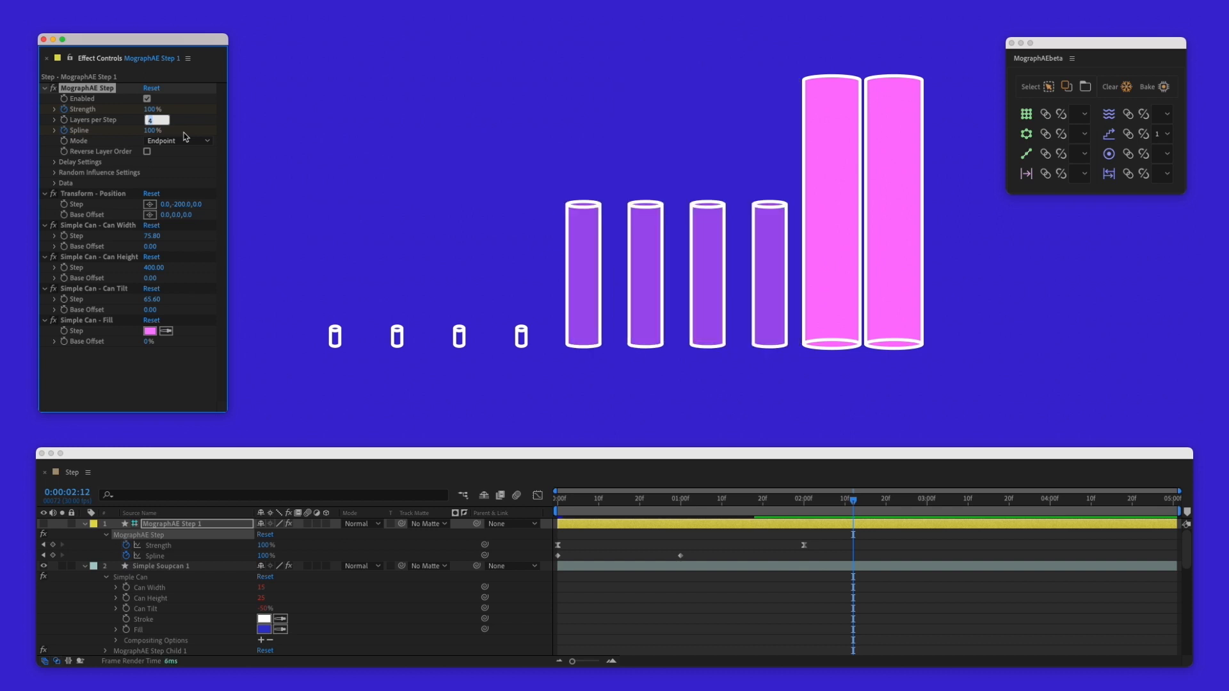
{"action": "key", "text": "Up"}
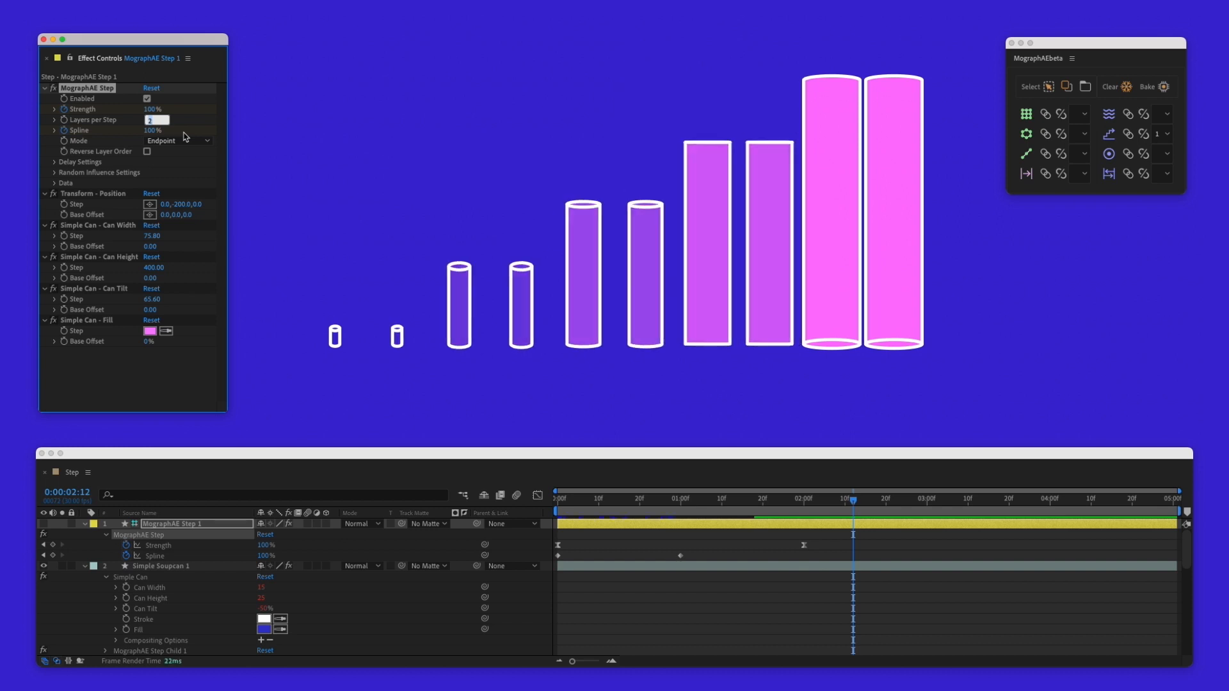
{"action": "key", "text": "Up"}
{"action": "key", "text": "Up"}
{"action": "key", "text": "Up"}
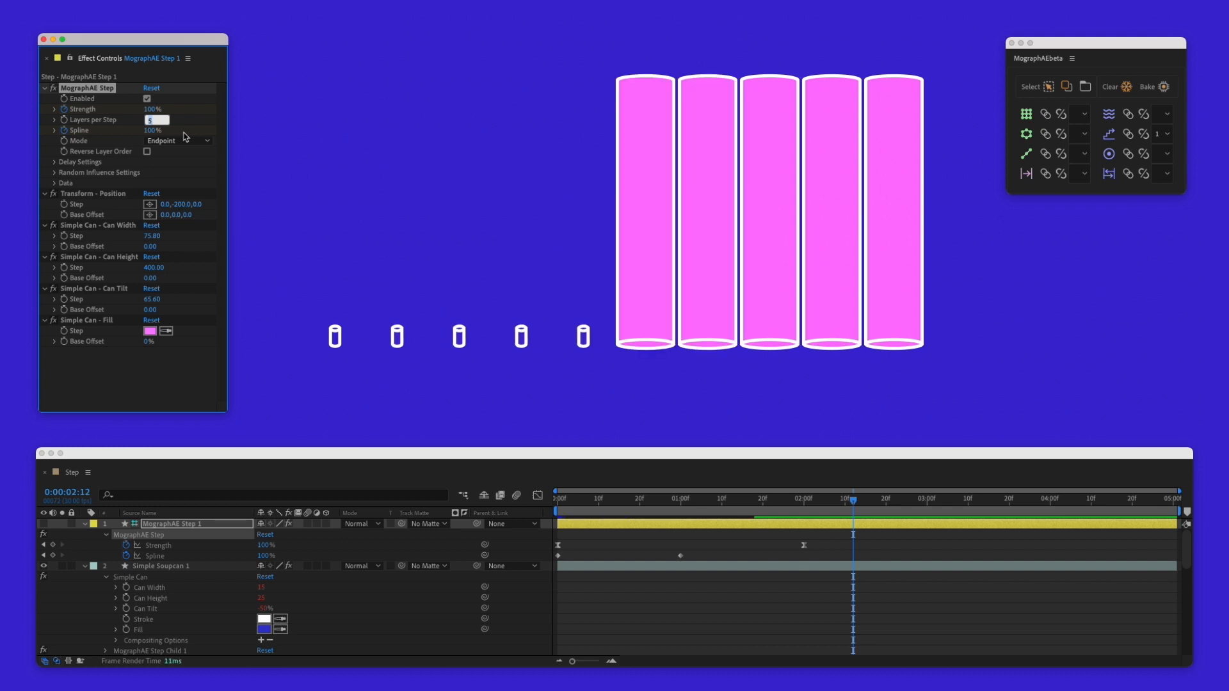
{"action": "key", "text": "Down"}
{"action": "key", "text": "Down"}
{"action": "key", "text": "Down"}
{"action": "key", "text": "Down"}
{"action": "left_click", "coordinate": [245, 146]}
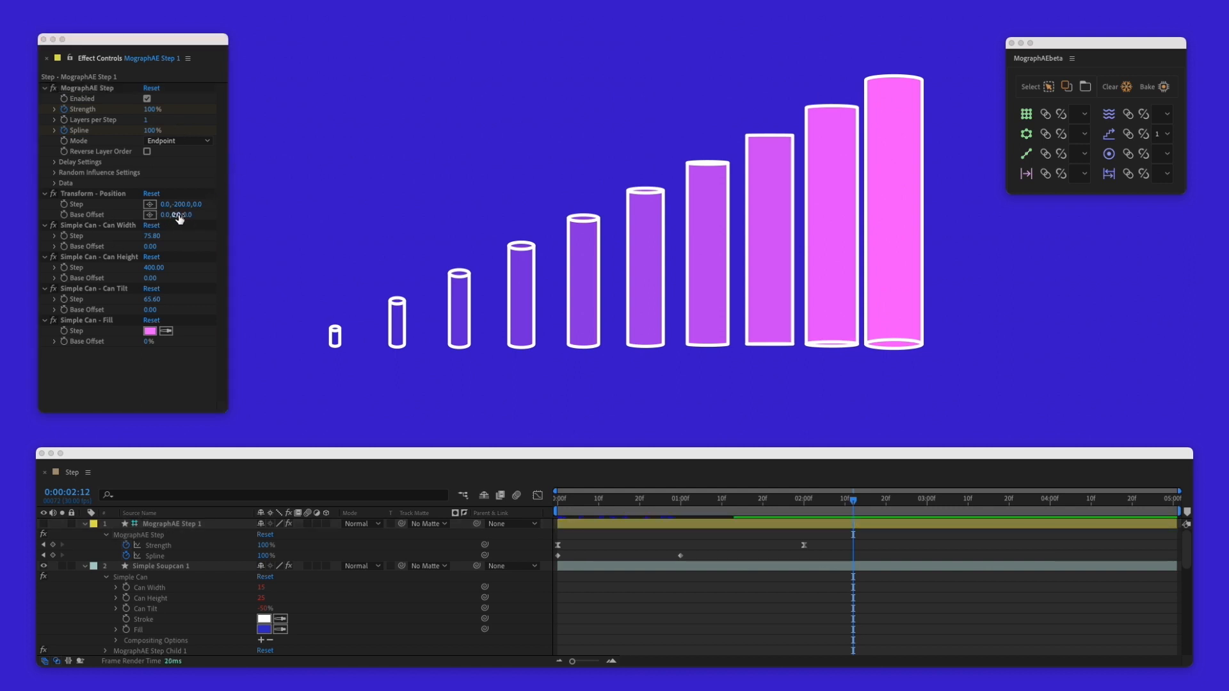
Set the Base Offset to 0, 4, 0 for Position, 9.80 for Can Width, 26.30 for Can Height and 57.50 for Can Tilt
{"action": "mouse_move", "coordinate": [179, 219]}
{"action": "left_mouse_down"}
{"action": "mouse_move", "coordinate": [160, 218]}
{"action": "mouse_move", "coordinate": [250, 216]}
{"action": "mouse_move", "coordinate": [128, 215]}
{"action": "mouse_move", "coordinate": [263, 215]}
{"action": "mouse_move", "coordinate": [180, 216]}
{"action": "left_mouse_up"}
{"action": "left_click_drag", "start_coordinate": [157, 278], "coordinate": [172, 254]}
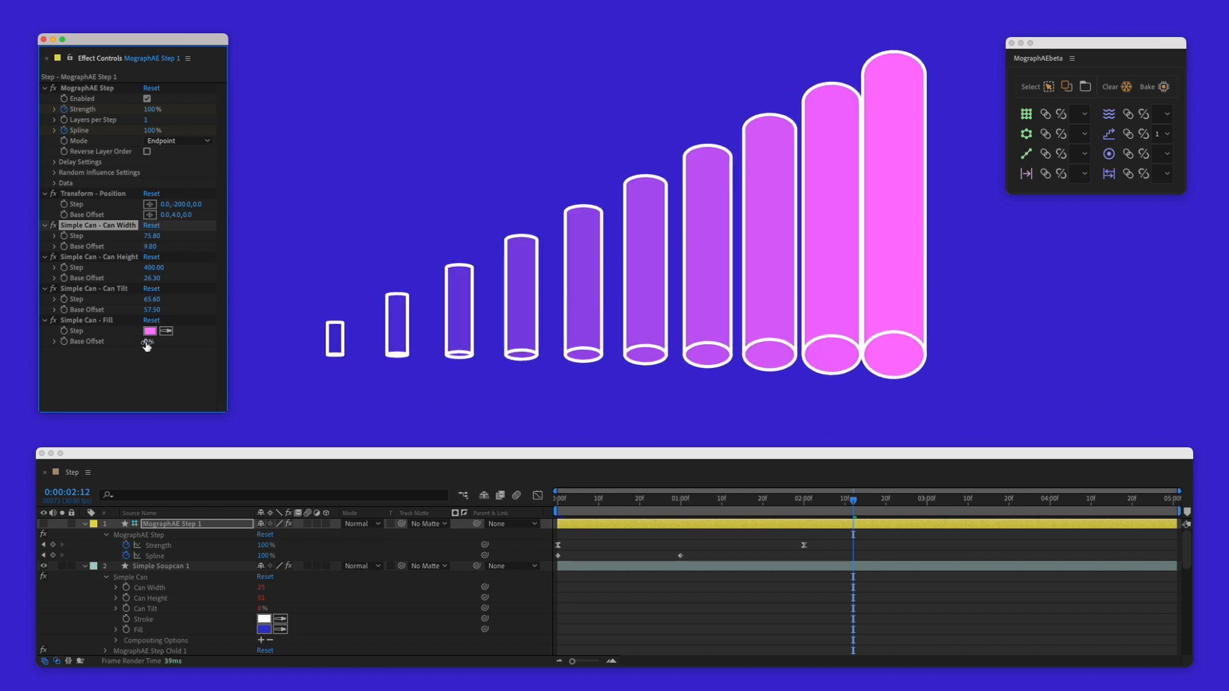
Adjust the Base Offset of the Simple Can - Fill property on the MographAE Step 1 layer
{"action": "left_click_drag", "start_coordinate": [147, 344], "coordinate": [48, 345]}
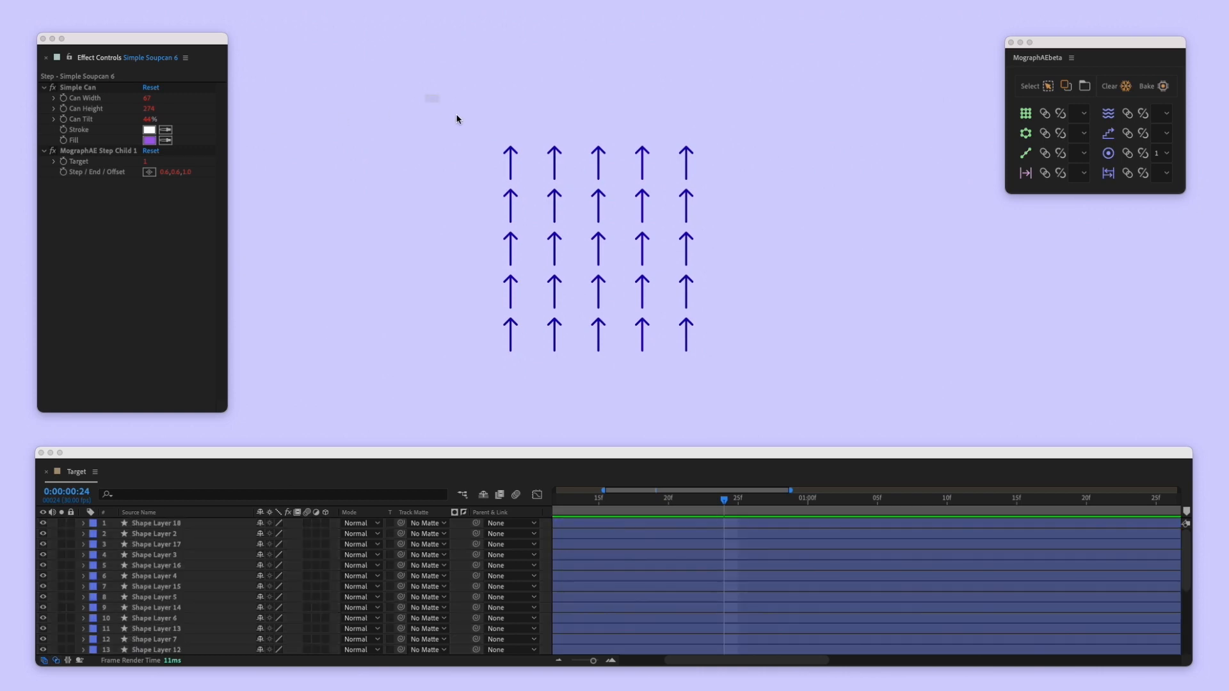
Add a MographAE Target to all the arrow layers and move it over the middle of the arrow grid
{"action": "left_click_drag", "start_coordinate": [457, 119], "coordinate": [814, 412]}
{"action": "left_click", "coordinate": [1108, 153]}
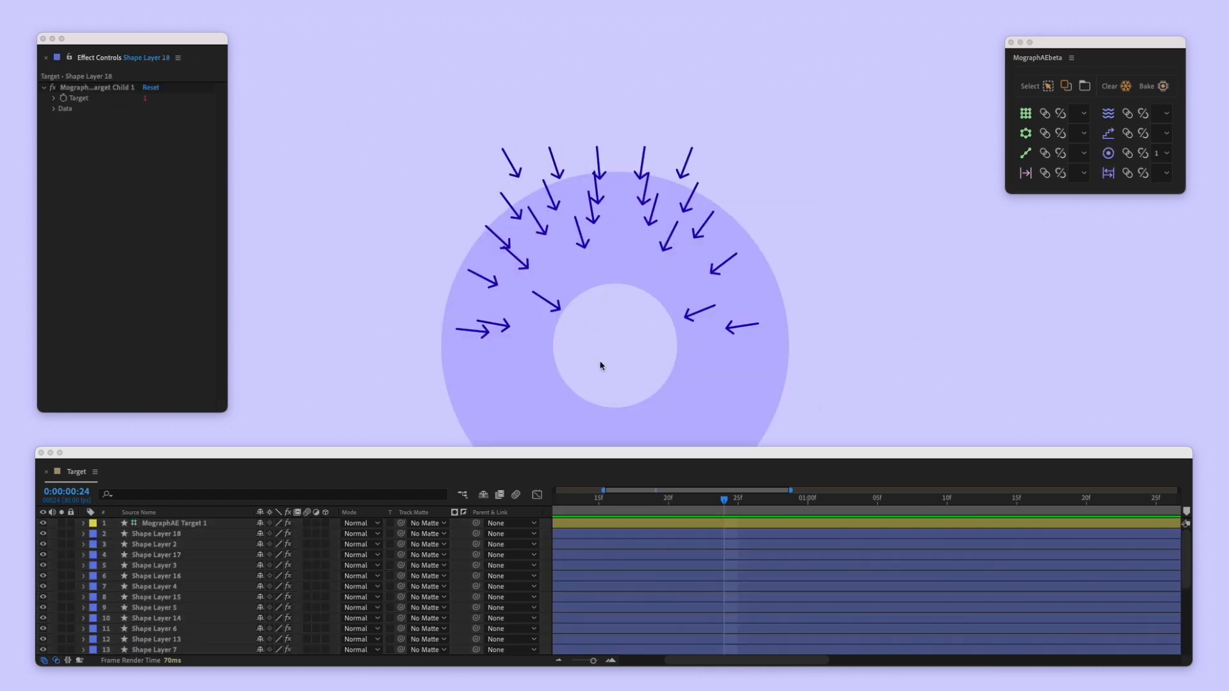
{"action": "left_click_drag", "start_coordinate": [600, 366], "coordinate": [576, 289]}
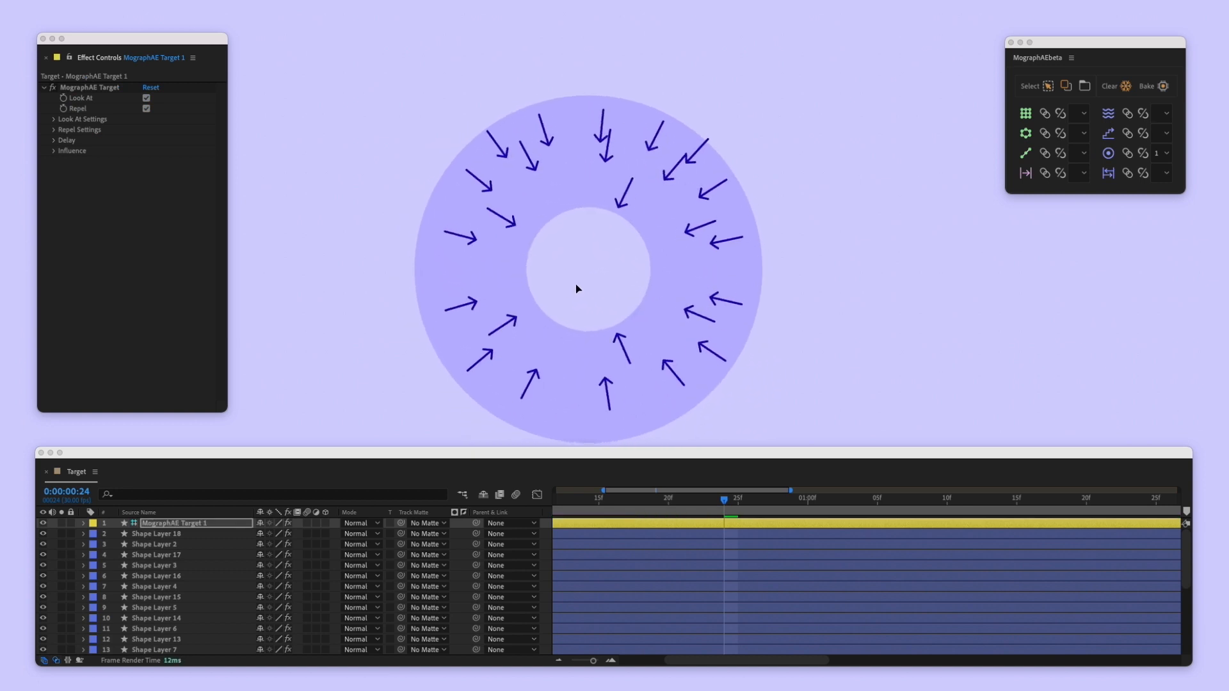
Try the Target with Repel off, a Rotation Correction of 2x+193° and a varied Look At Strength, restoring each setting
{"action": "left_click", "coordinate": [147, 108]}
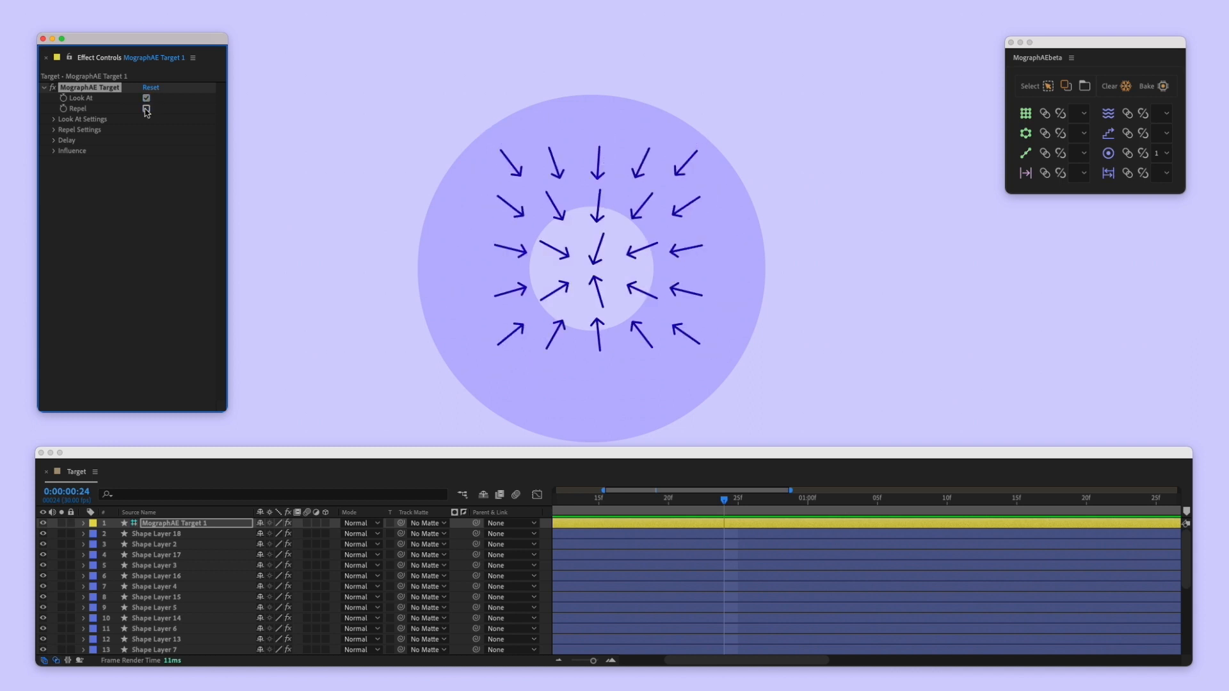
{"action": "left_click", "coordinate": [54, 120]}
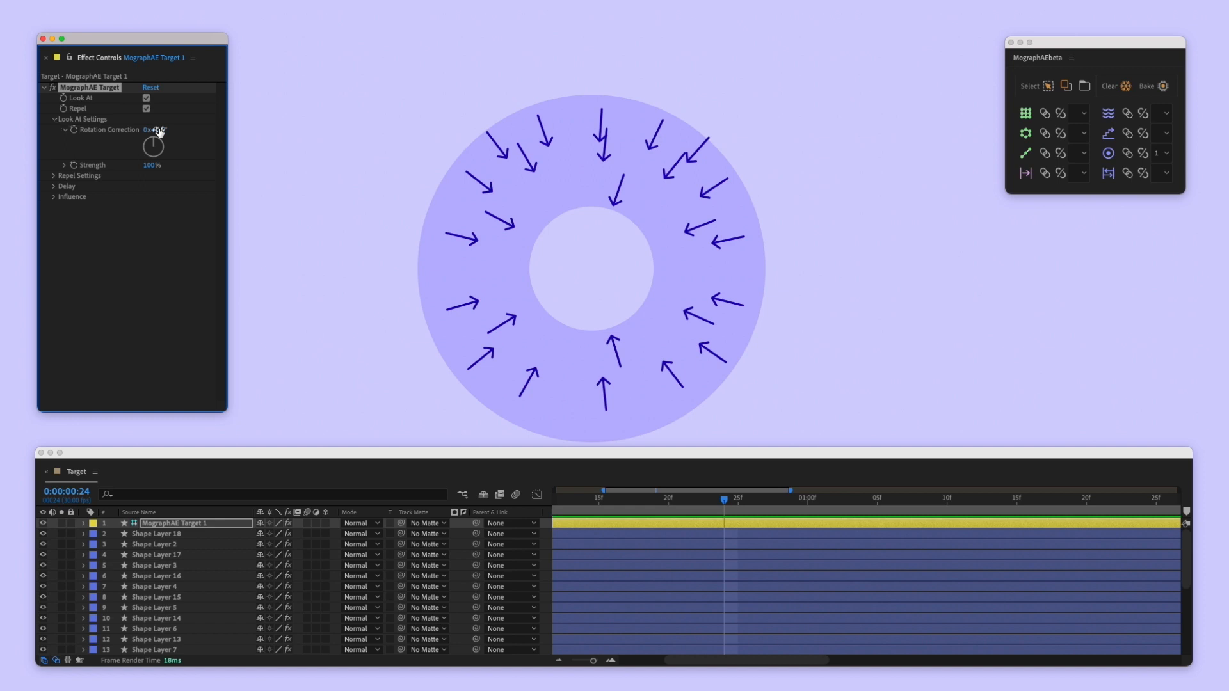
{"action": "left_click_drag", "start_coordinate": [169, 130], "coordinate": [786, 192]}
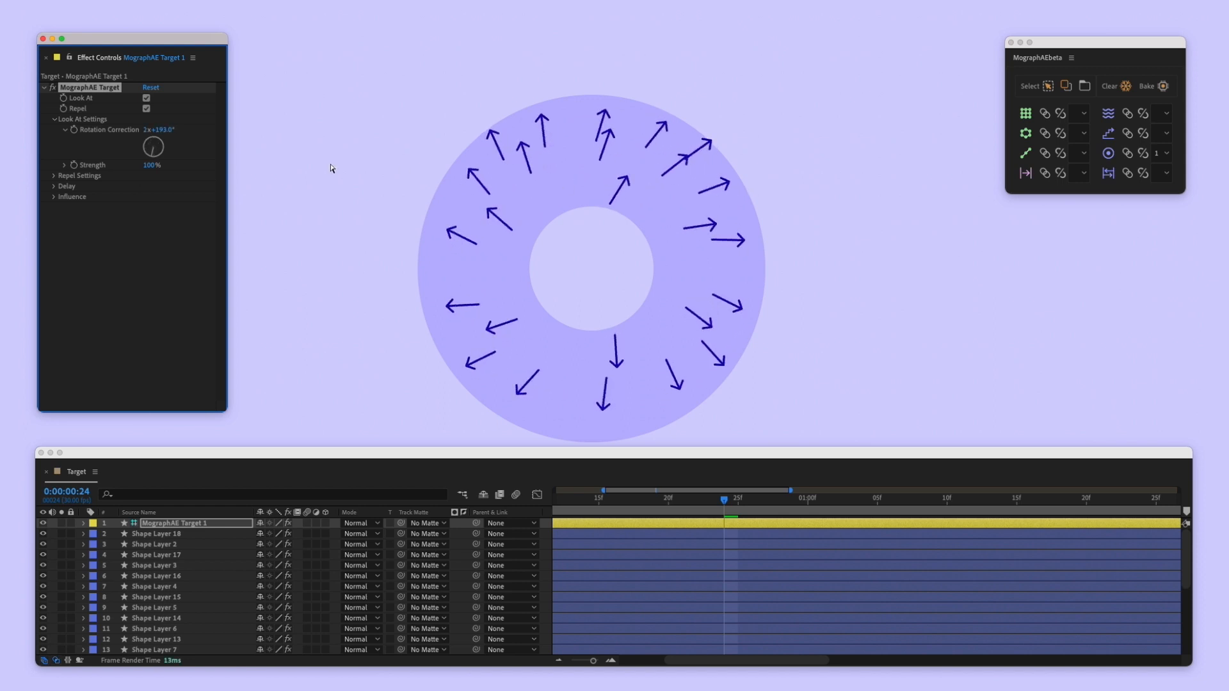
{"action": "key", "text": "super+z"}
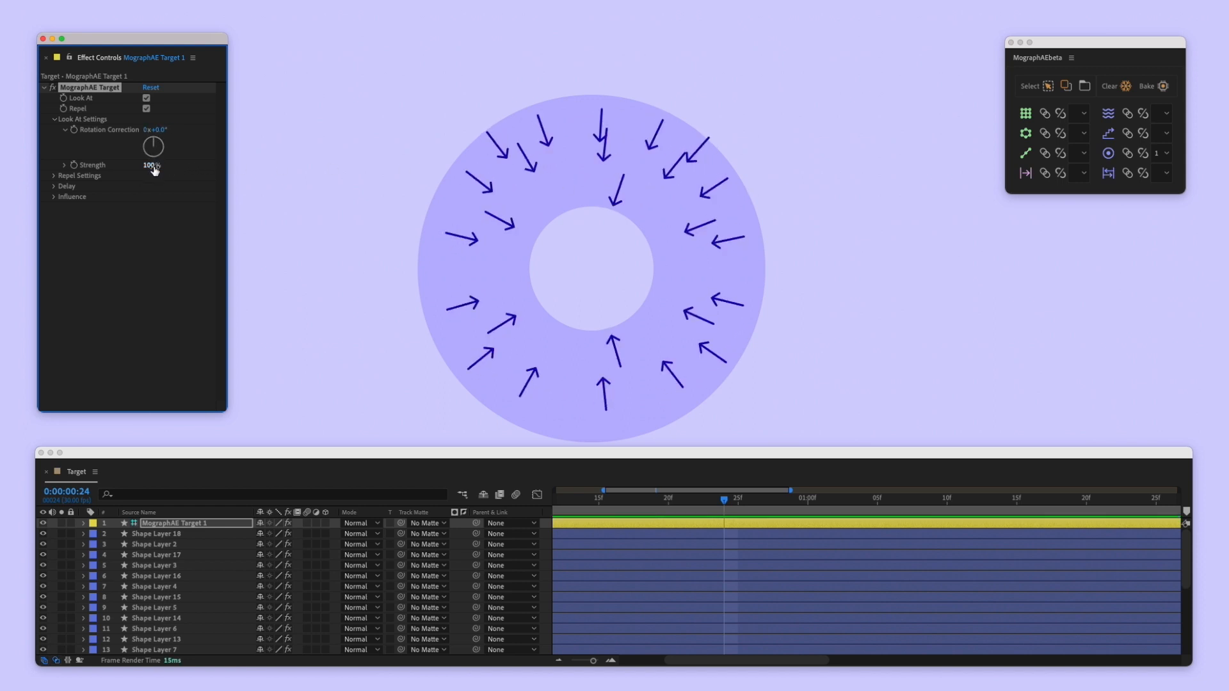
{"action": "left_click_drag", "start_coordinate": [154, 169], "coordinate": [189, 177]}
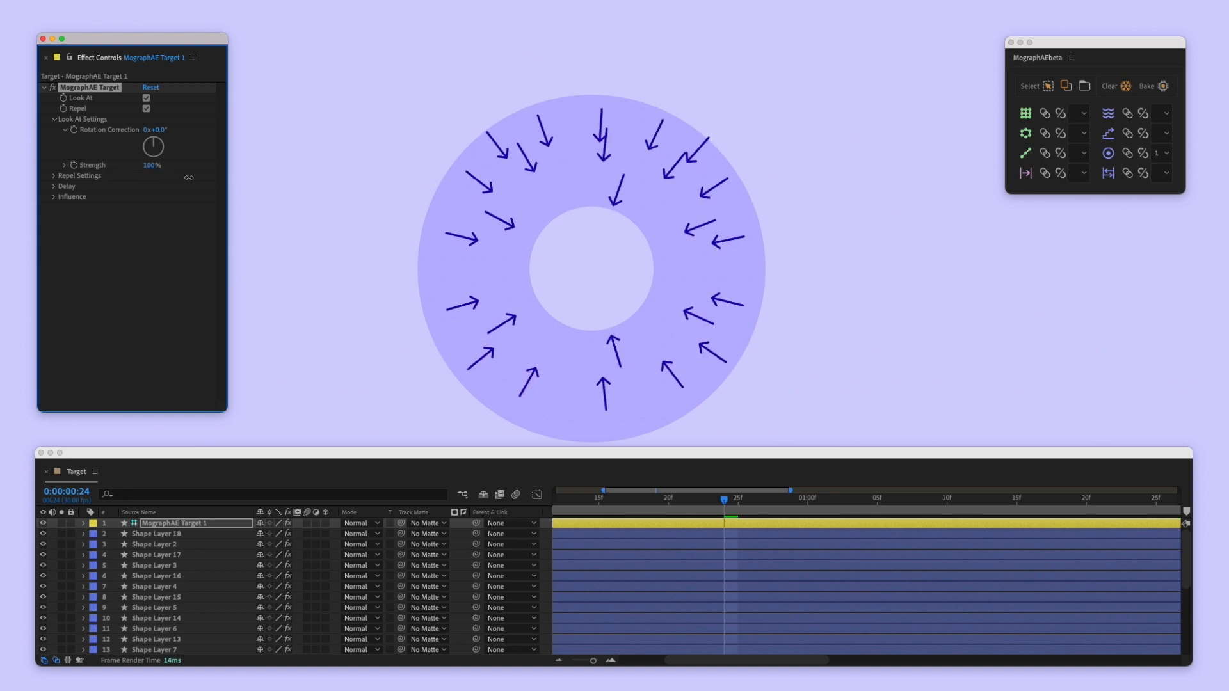
Easy-ease the Repel Settings' Spline keyframes in the graph editor and move the Target around to test the arrows' response
{"action": "left_click", "coordinate": [54, 177]}
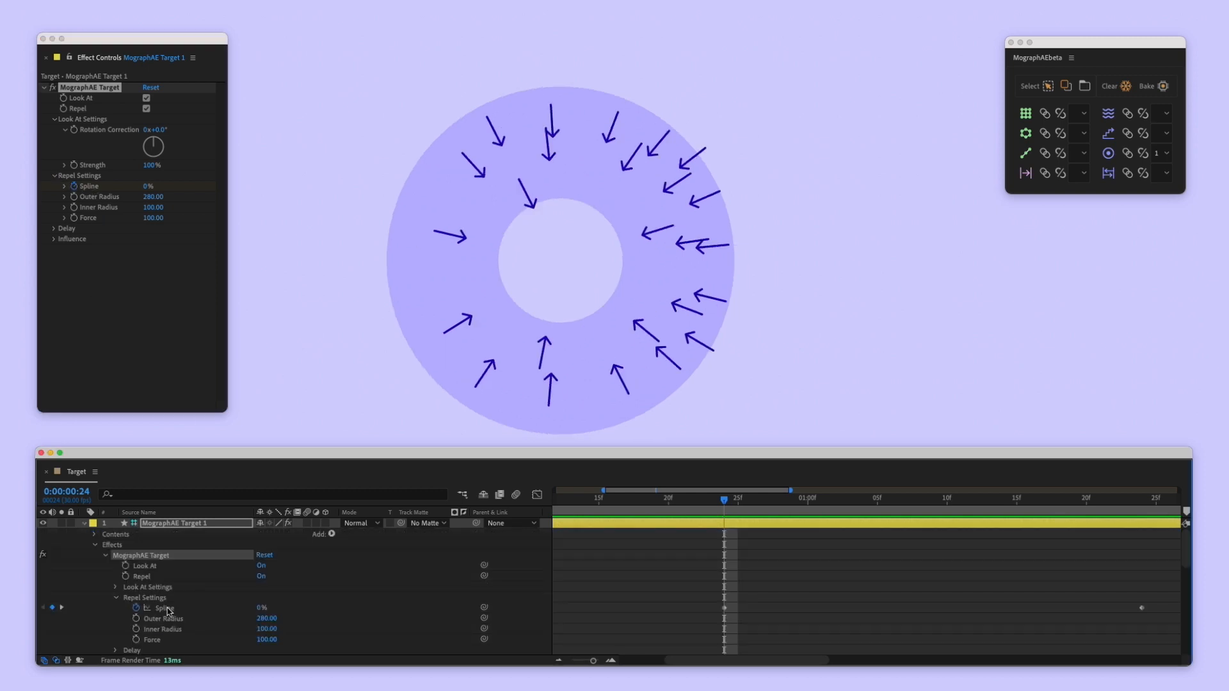
{"action": "left_click", "coordinate": [169, 609]}
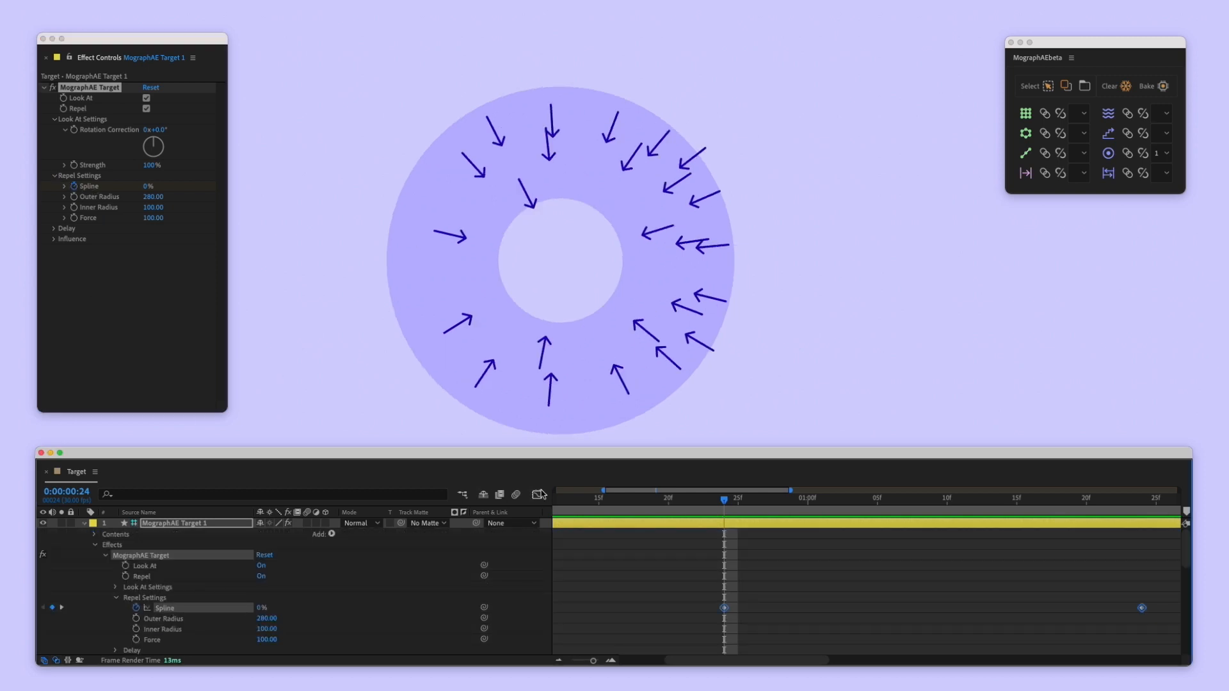
{"action": "left_click_drag", "start_coordinate": [591, 660], "coordinate": [565, 661]}
{"action": "left_click", "coordinate": [537, 495]}
{"action": "key", "text": "F9"}
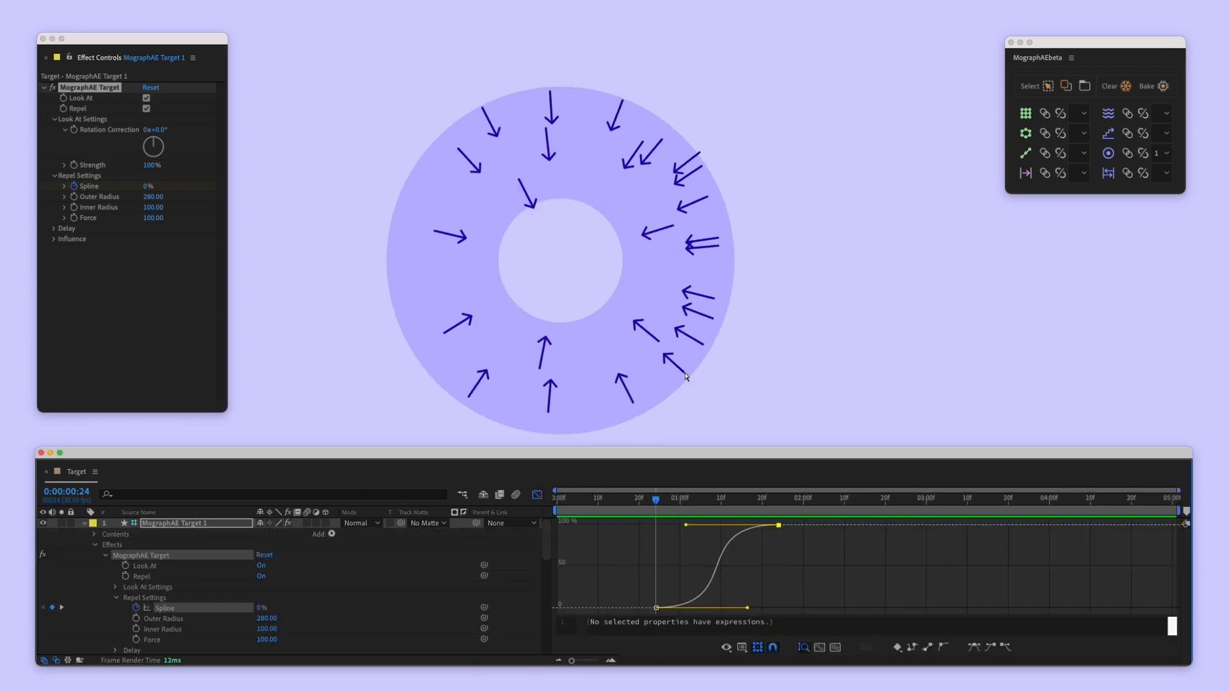
{"action": "left_click_drag", "start_coordinate": [590, 296], "coordinate": [639, 223]}
{"action": "key", "text": "shift+F3"}
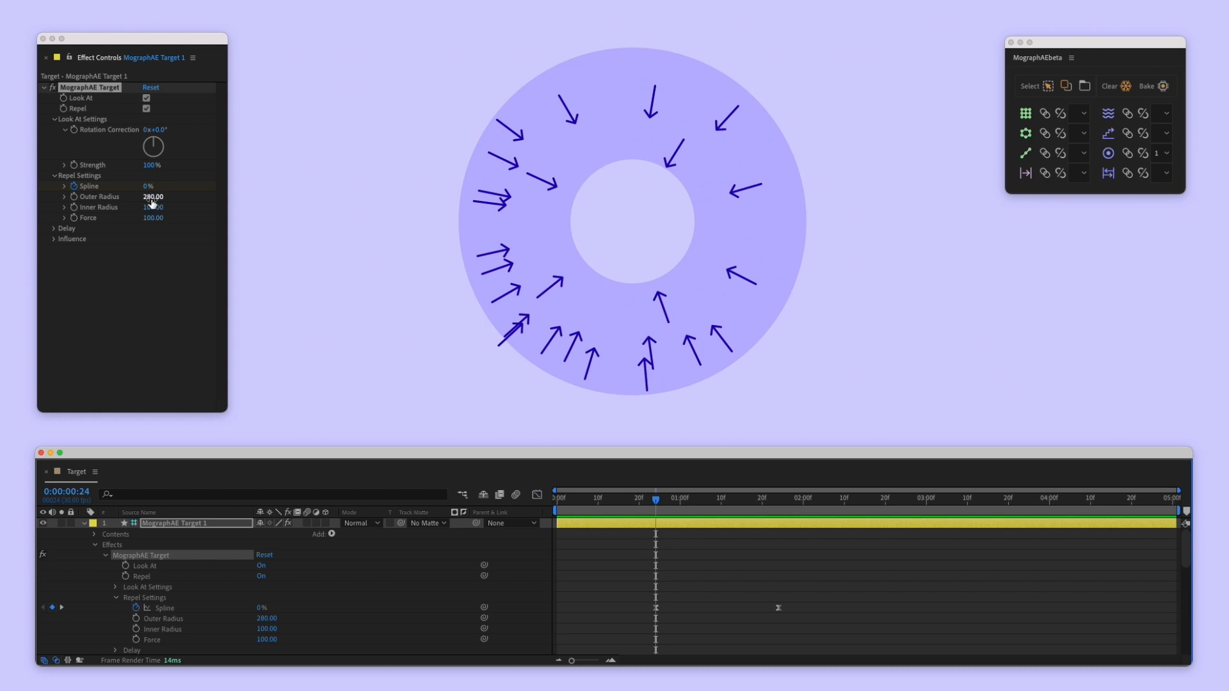
Try an Outer Radius of 340, an Inner Radius of 50 and a varied Force in the Repel Settings, and restore them
{"action": "mouse_move", "coordinate": [153, 197]}
{"action": "left_mouse_down"}
{"action": "mouse_move", "coordinate": [187, 197]}
{"action": "mouse_move", "coordinate": [134, 197]}
{"action": "mouse_move", "coordinate": [171, 197]}
{"action": "mouse_move", "coordinate": [128, 214]}
{"action": "mouse_move", "coordinate": [163, 218]}
{"action": "left_mouse_up"}
{"action": "key", "text": "super+z"}
{"action": "key", "text": "super+z"}
{"action": "key", "text": "super+z"}
{"action": "key", "text": "super+z"}
{"action": "key", "text": "super+z"}
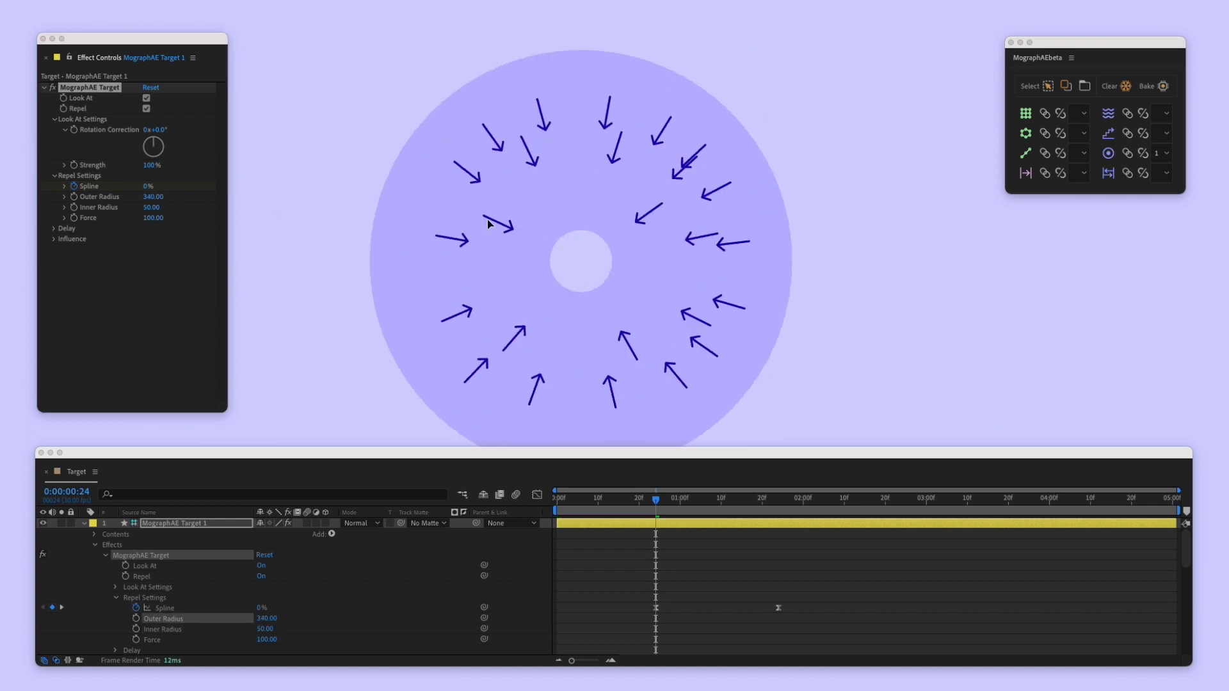
{"action": "left_click_drag", "start_coordinate": [639, 266], "coordinate": [649, 213]}
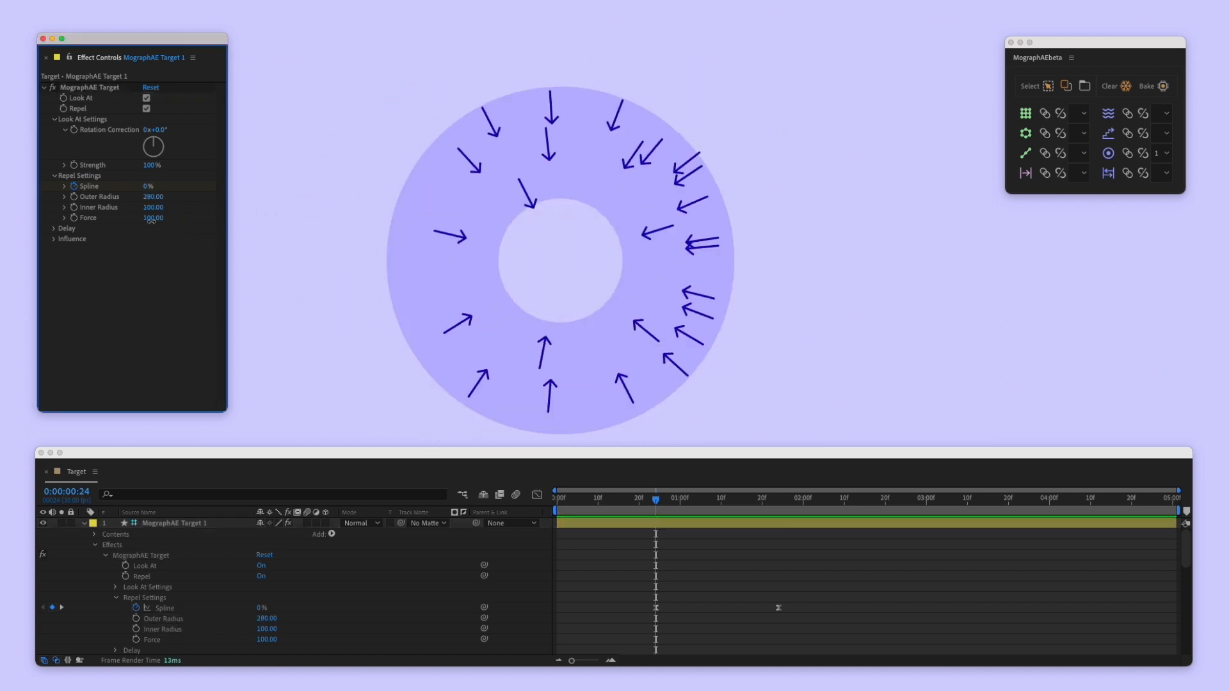
{"action": "left_click_drag", "start_coordinate": [152, 218], "coordinate": [203, 238]}
Expand the Delay and Influence settings and keyframe the Target's position to cross the arrows from 0:00:00:24 to 0:00:02:03
{"action": "left_click", "coordinate": [54, 228]}
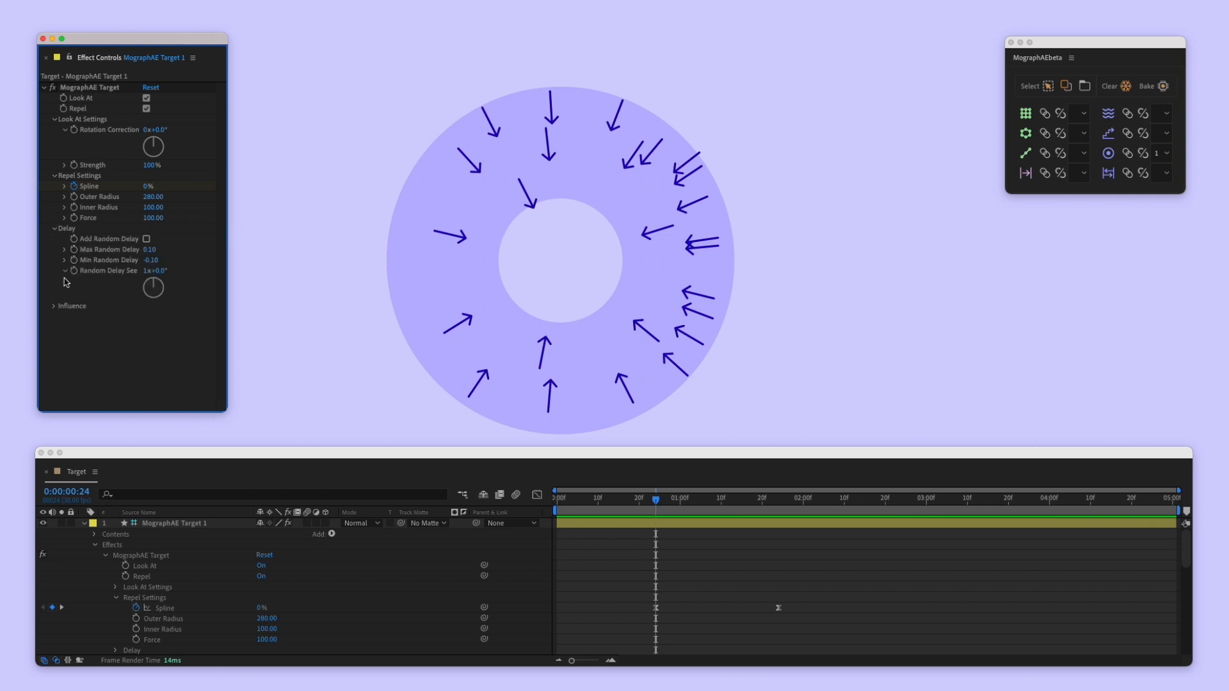
{"action": "left_click", "coordinate": [53, 306]}
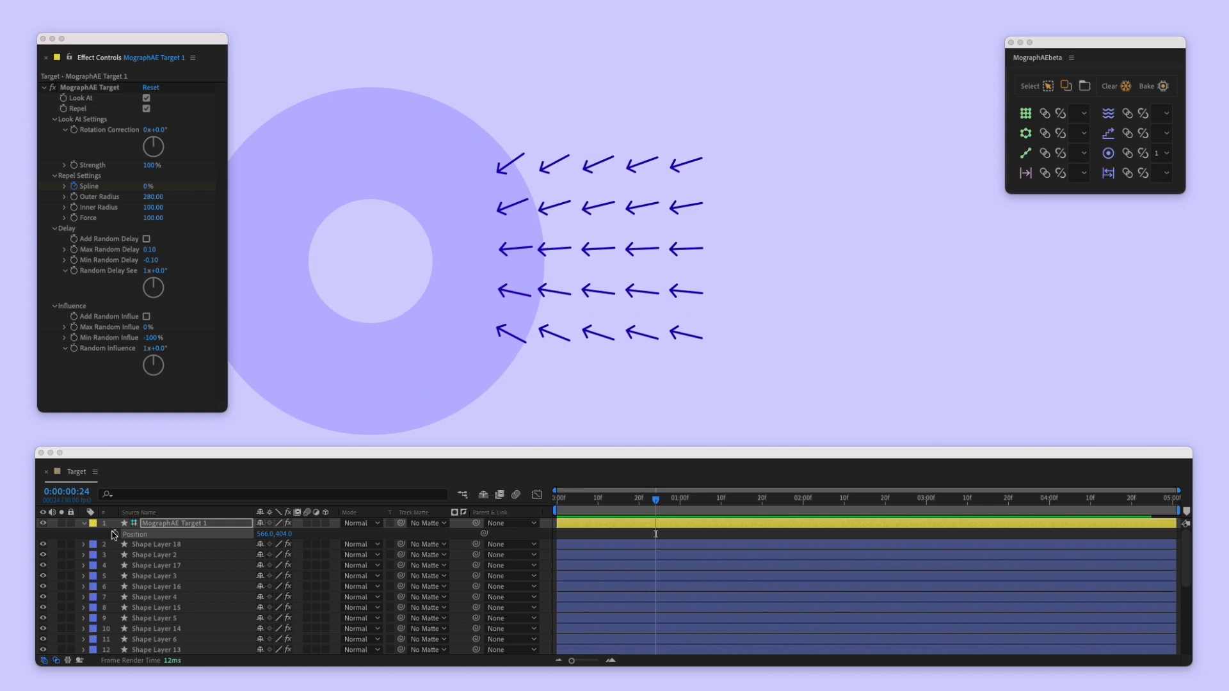
{"action": "left_click", "coordinate": [816, 501]}
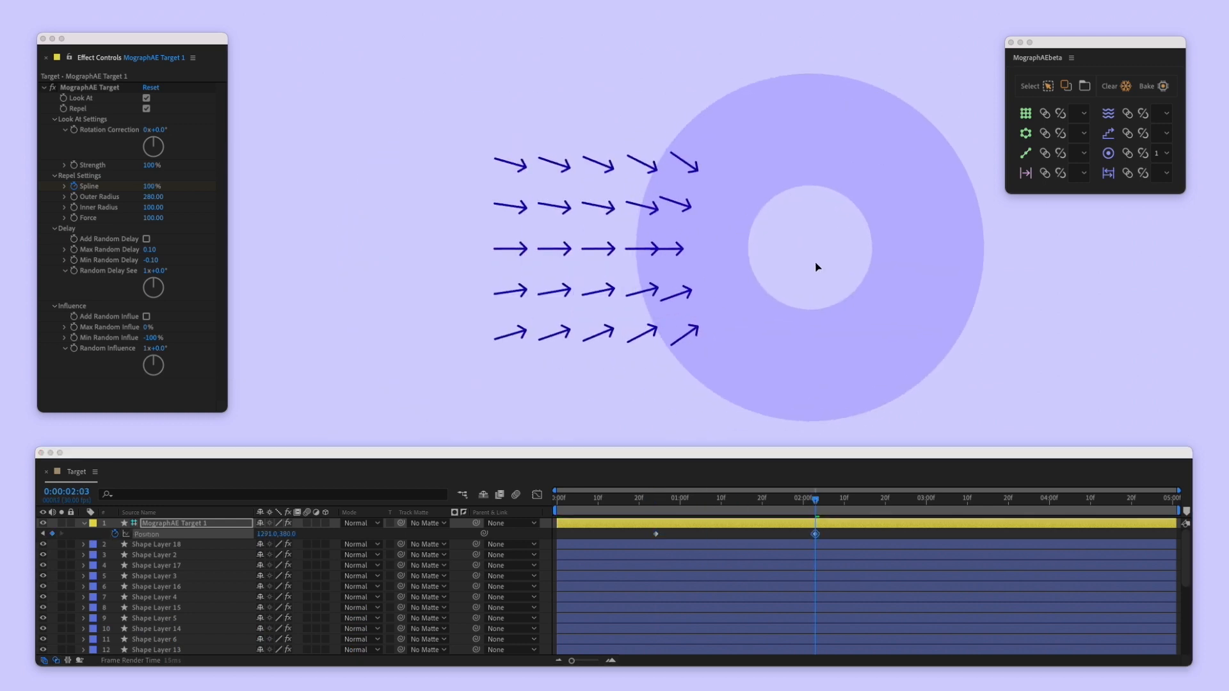
{"action": "left_click", "coordinate": [627, 503]}
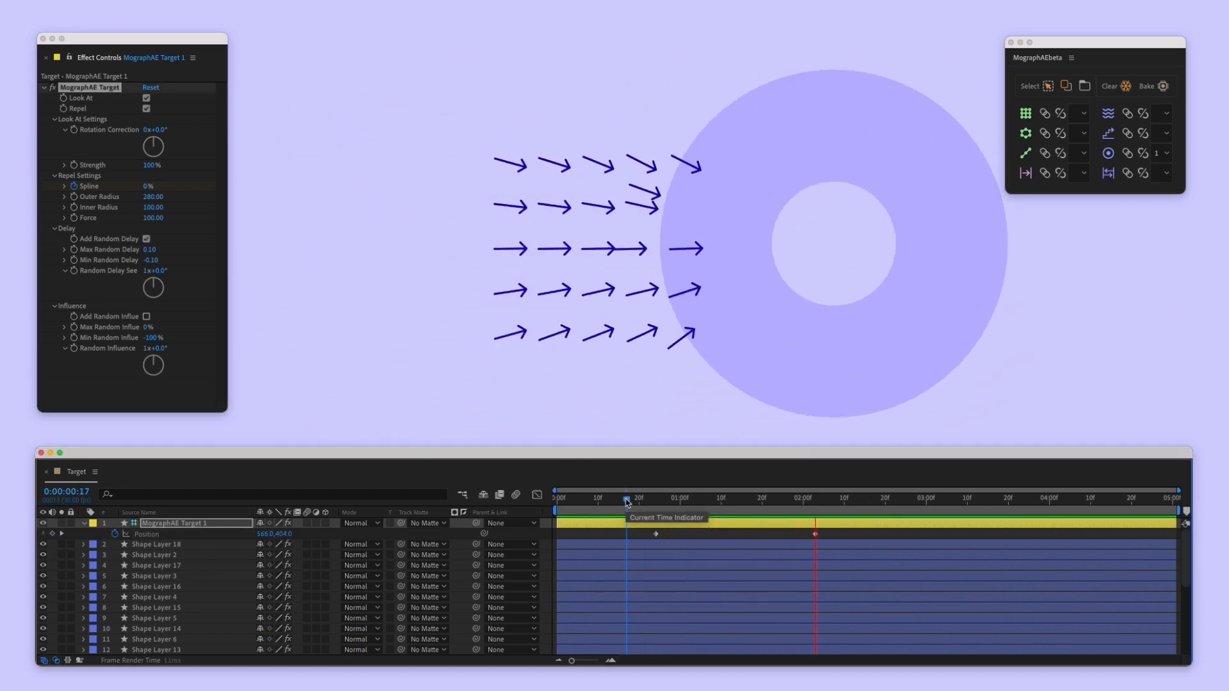
Scrub through the Target's move across the arrows, toggling the Add Random Delay and Add Random Influence options
{"action": "left_click_drag", "start_coordinate": [627, 502], "coordinate": [725, 501]}
{"action": "left_click", "coordinate": [148, 316]}
{"action": "left_click", "coordinate": [146, 238]}
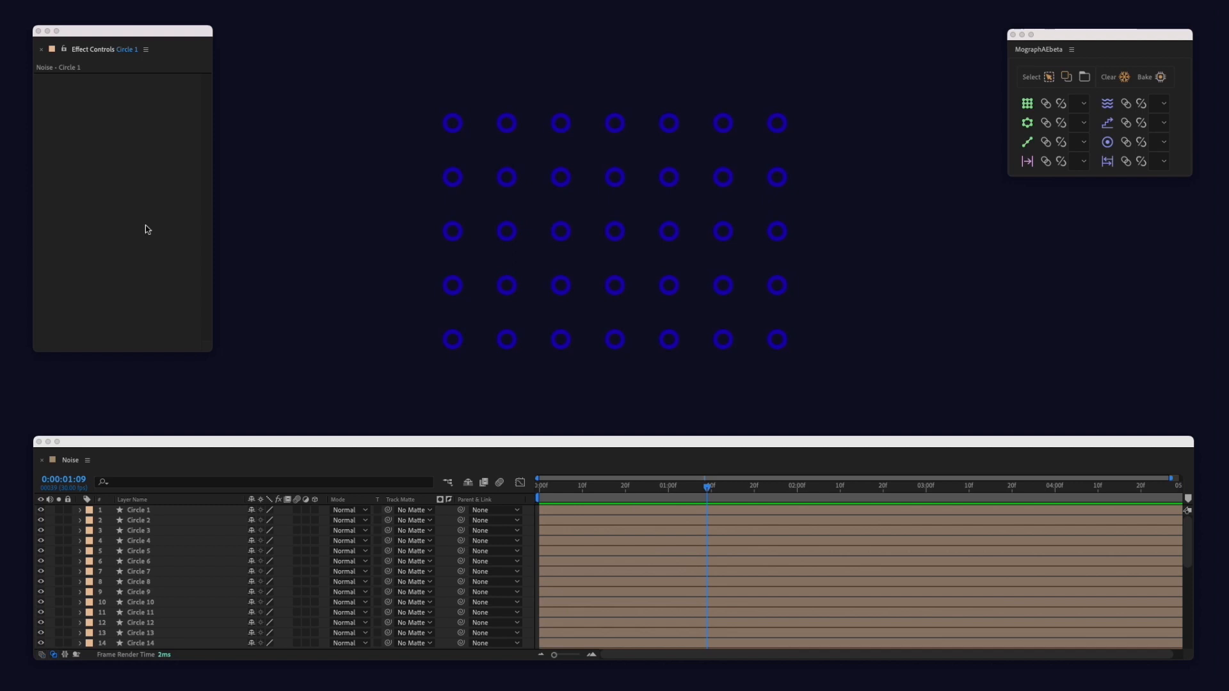
Add a MographAE Noise effector to all the circle layers in the Noise composition and show its controls
{"action": "left_click_drag", "start_coordinate": [400, 76], "coordinate": [826, 381]}
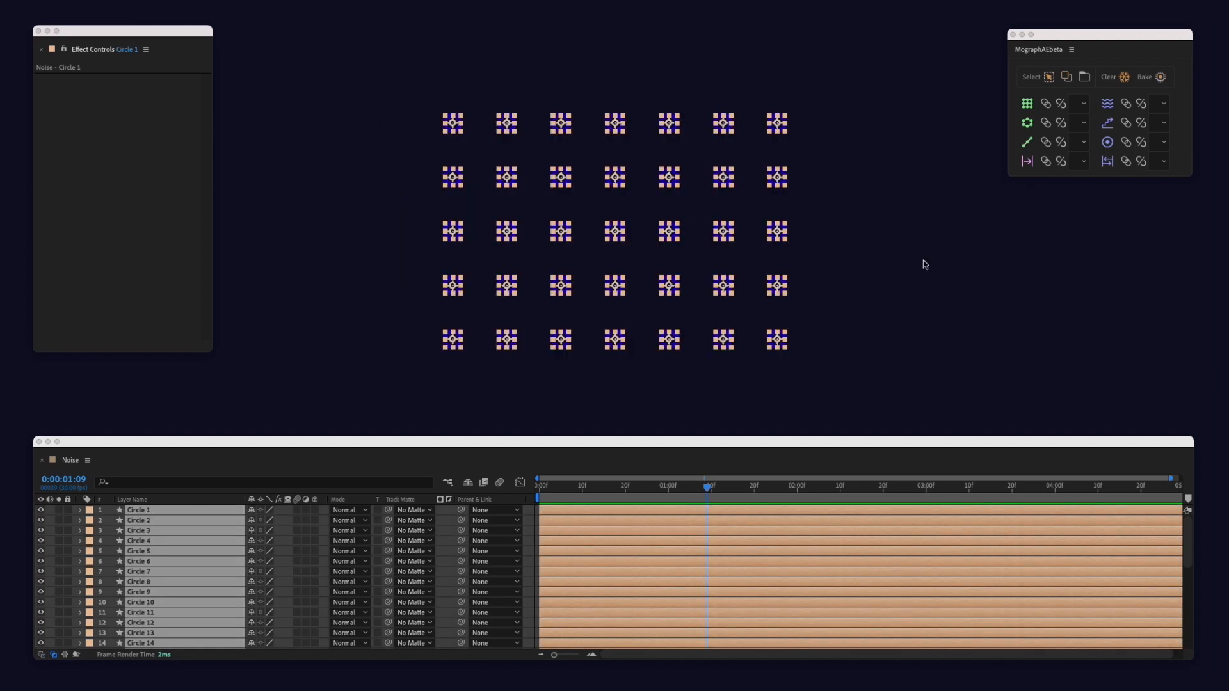
{"action": "left_click", "coordinate": [1109, 103]}
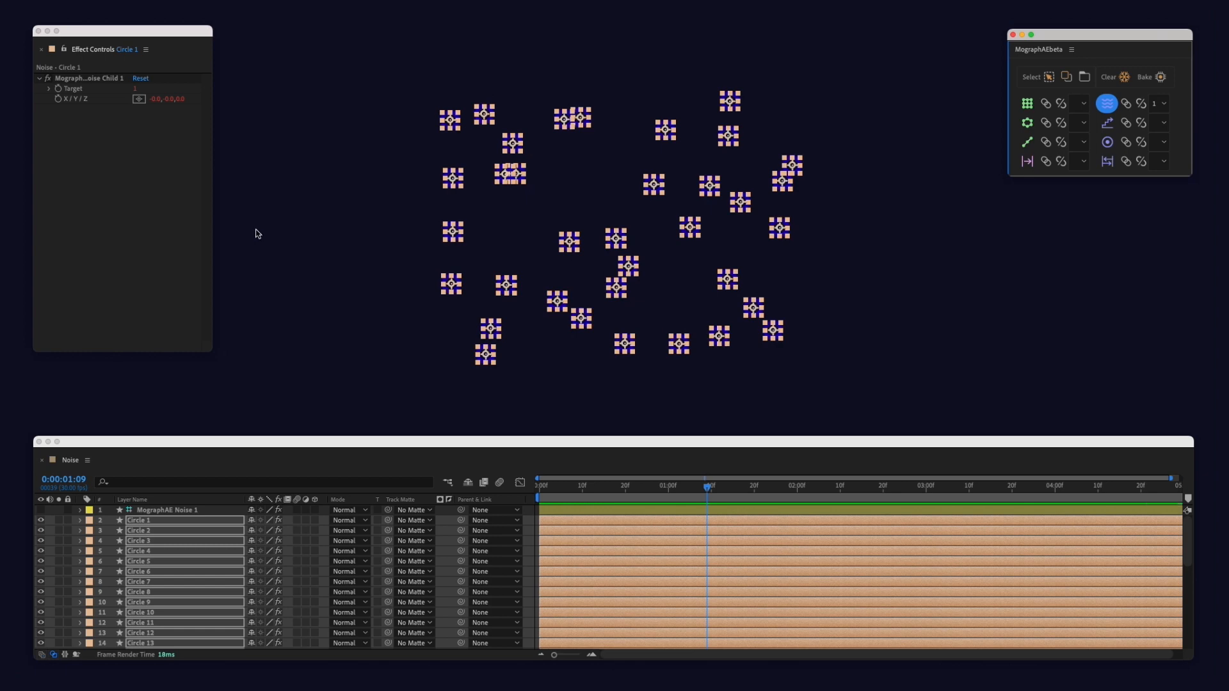
{"action": "left_click", "coordinate": [151, 510]}
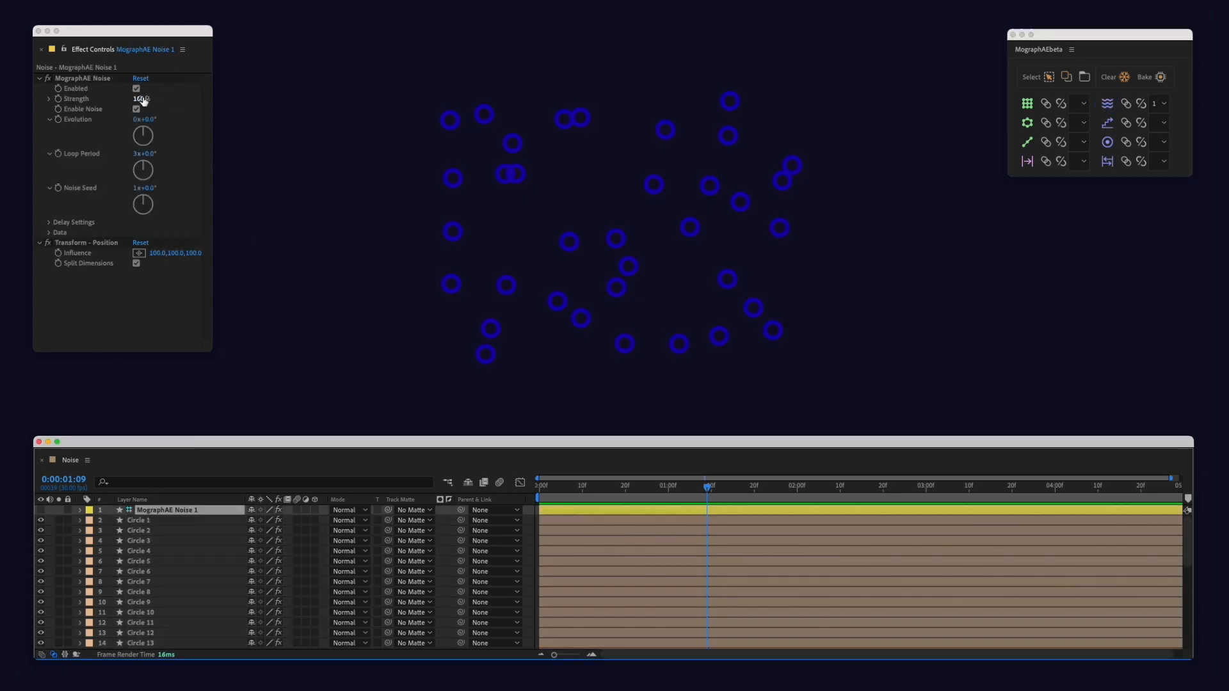
Try varying the Noise Strength and turning Enable Noise off, restoring 100% strength and enabled noise
{"action": "left_click_drag", "start_coordinate": [143, 101], "coordinate": [72, 101]}
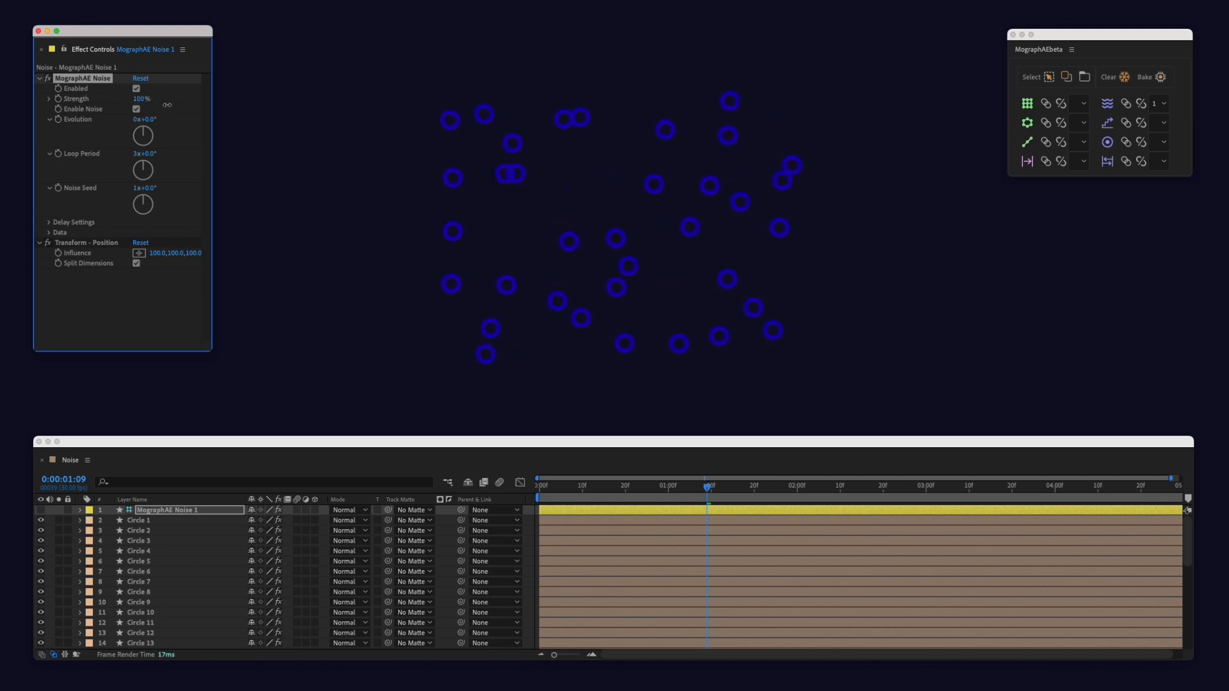
{"action": "left_click_drag", "start_coordinate": [167, 105], "coordinate": [36, 91]}
{"action": "left_click", "coordinate": [137, 109]}
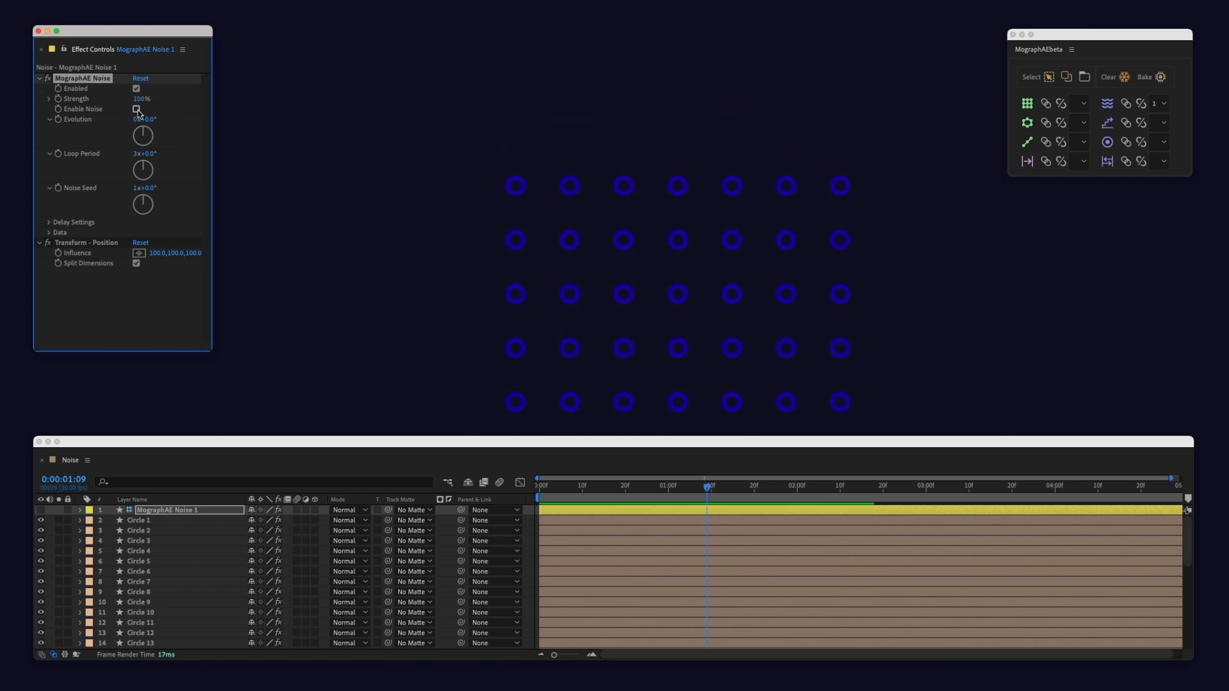
{"action": "left_click", "coordinate": [136, 109]}
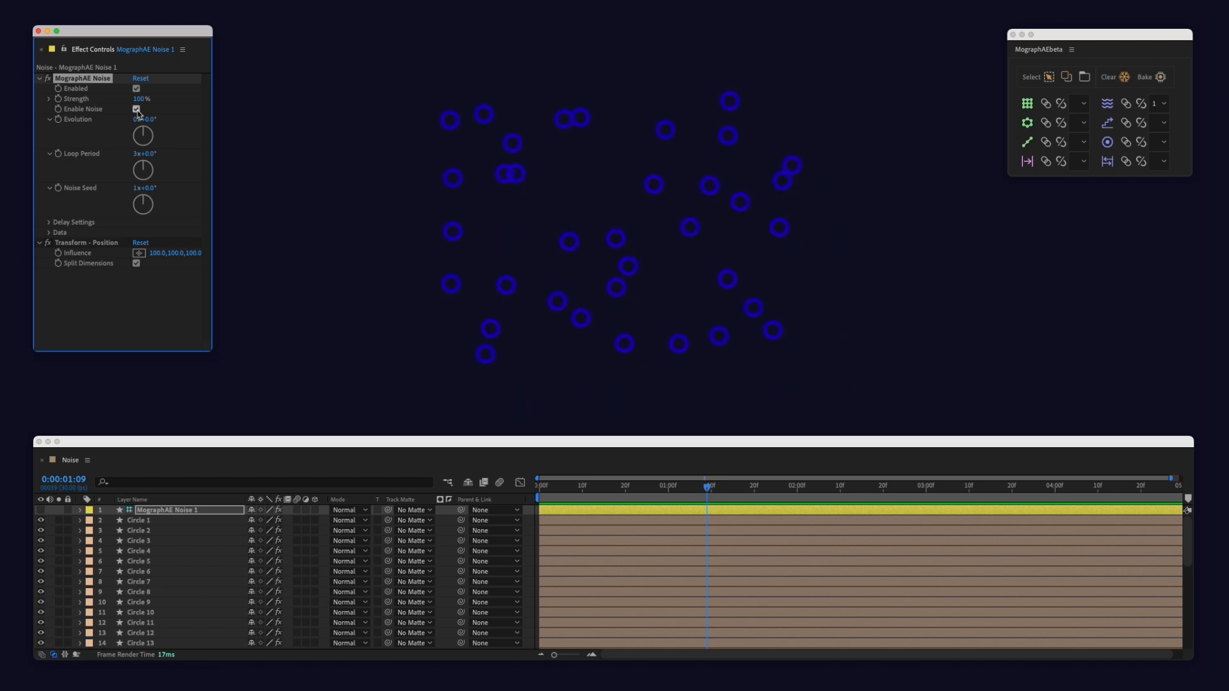
{"action": "left_click", "coordinate": [137, 109]}
Set the Noise Evolution to 2x+288°
{"action": "left_click_drag", "start_coordinate": [147, 119], "coordinate": [607, 96]}
{"action": "left_click_drag", "start_coordinate": [722, 89], "coordinate": [727, 89]}
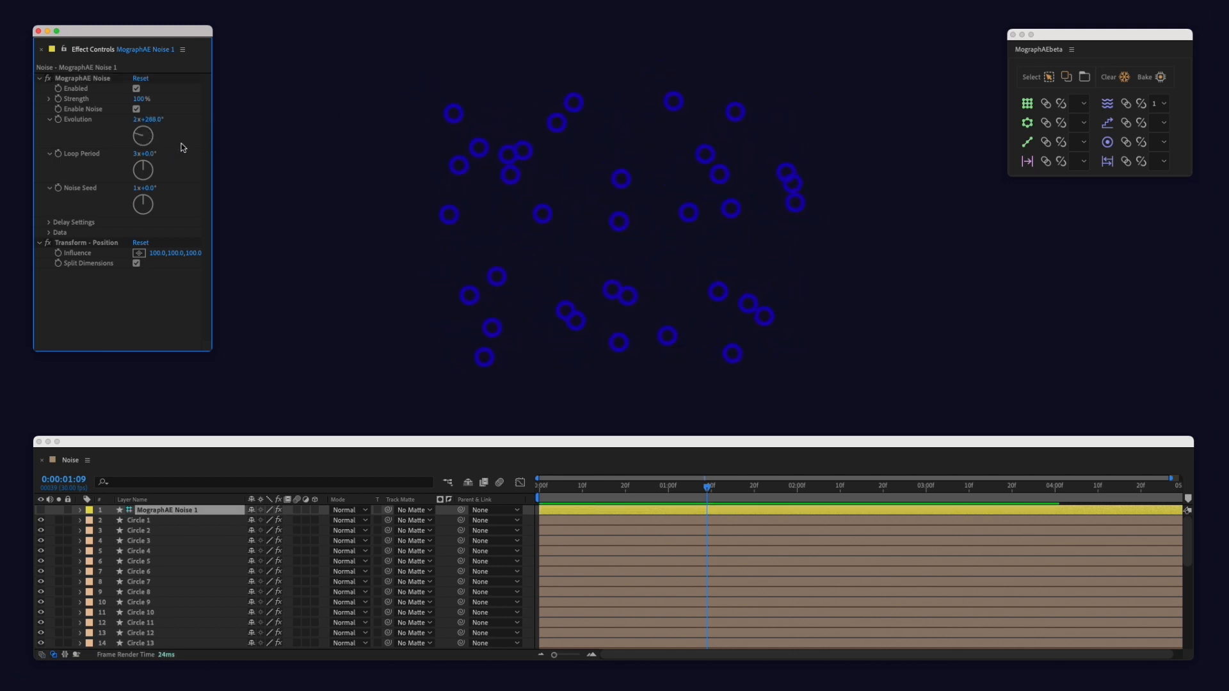
Try different Loop Period and Noise Seed values on the noise, undoing each change
{"action": "left_click_drag", "start_coordinate": [149, 158], "coordinate": [366, 151]}
{"action": "key", "text": "super+z"}
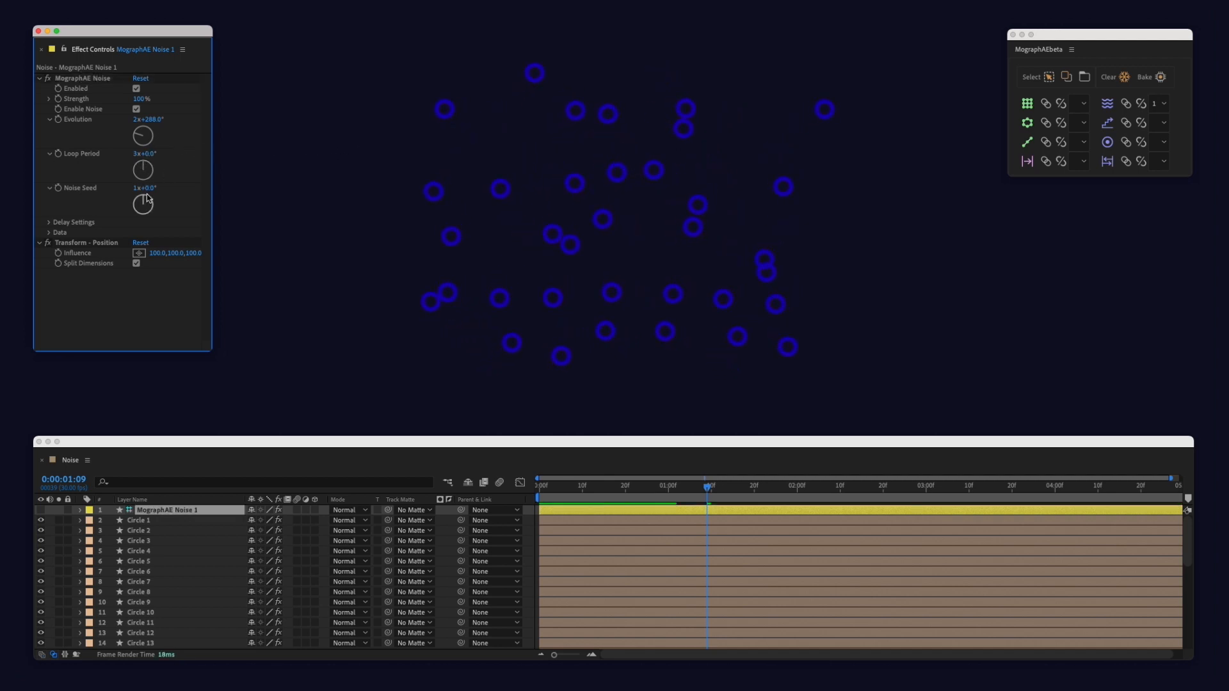
{"action": "left_click_drag", "start_coordinate": [151, 191], "coordinate": [320, 190]}
{"action": "key", "text": "super+z"}
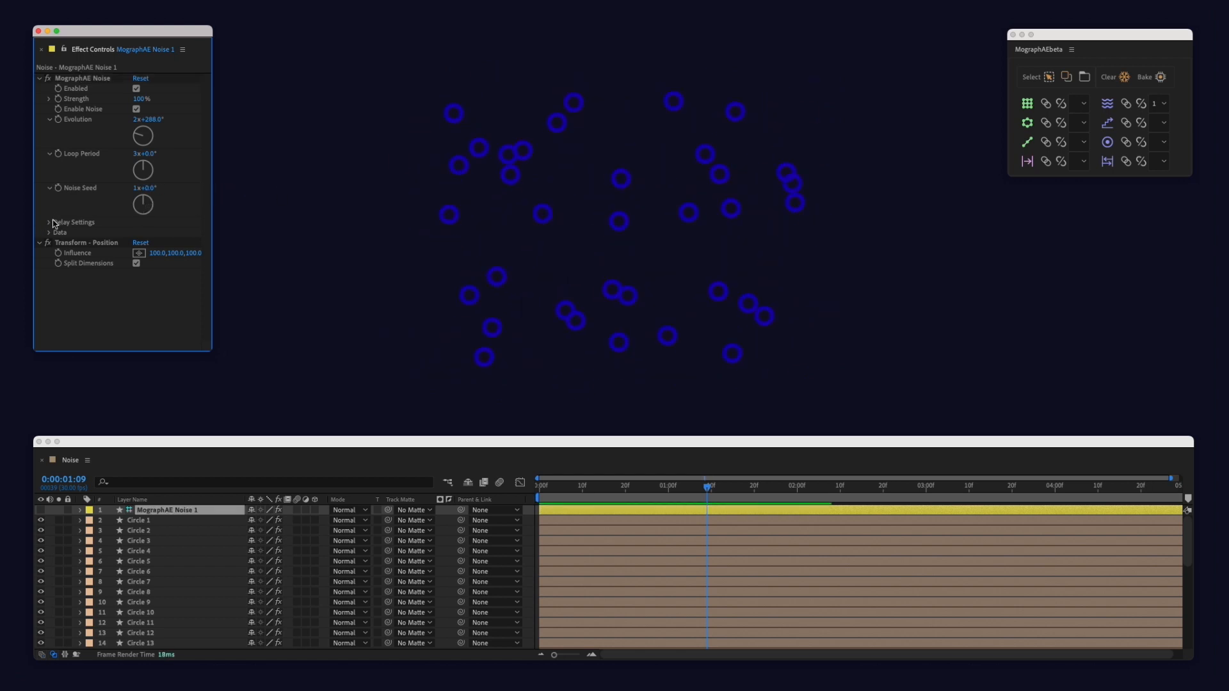
Look over the noise's Delay Settings, try a different Transform - Position Influence and undo it
{"action": "left_click", "coordinate": [50, 222]}
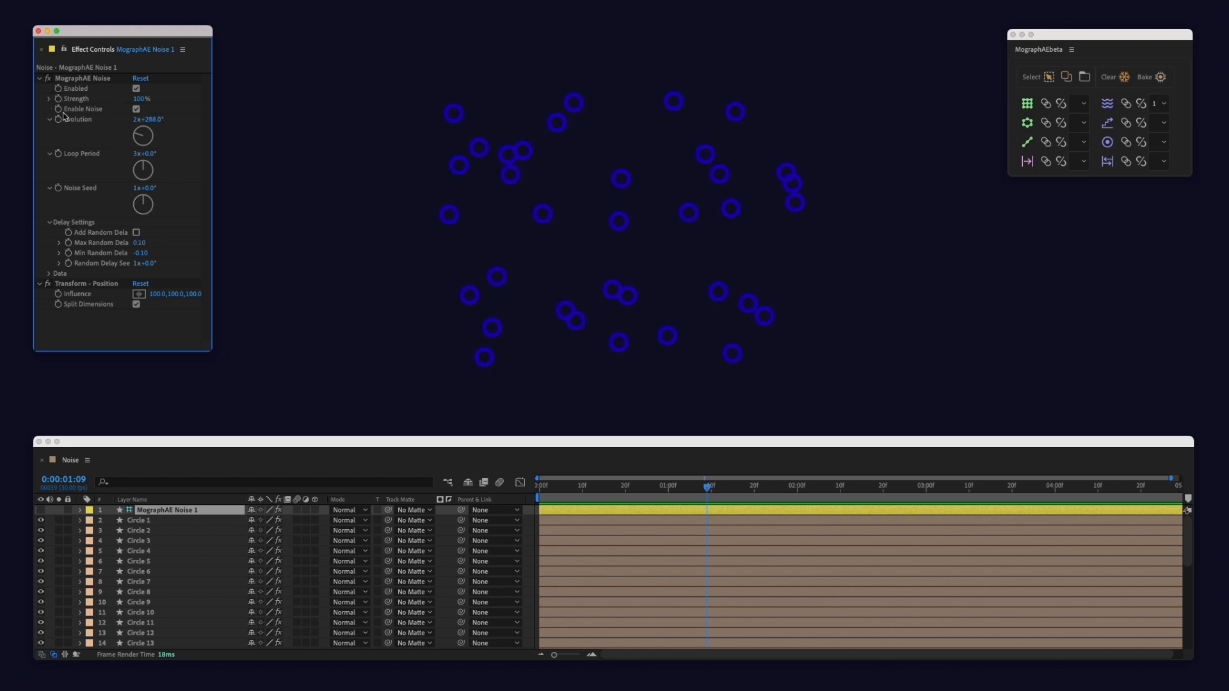
{"action": "left_click", "coordinate": [50, 223]}
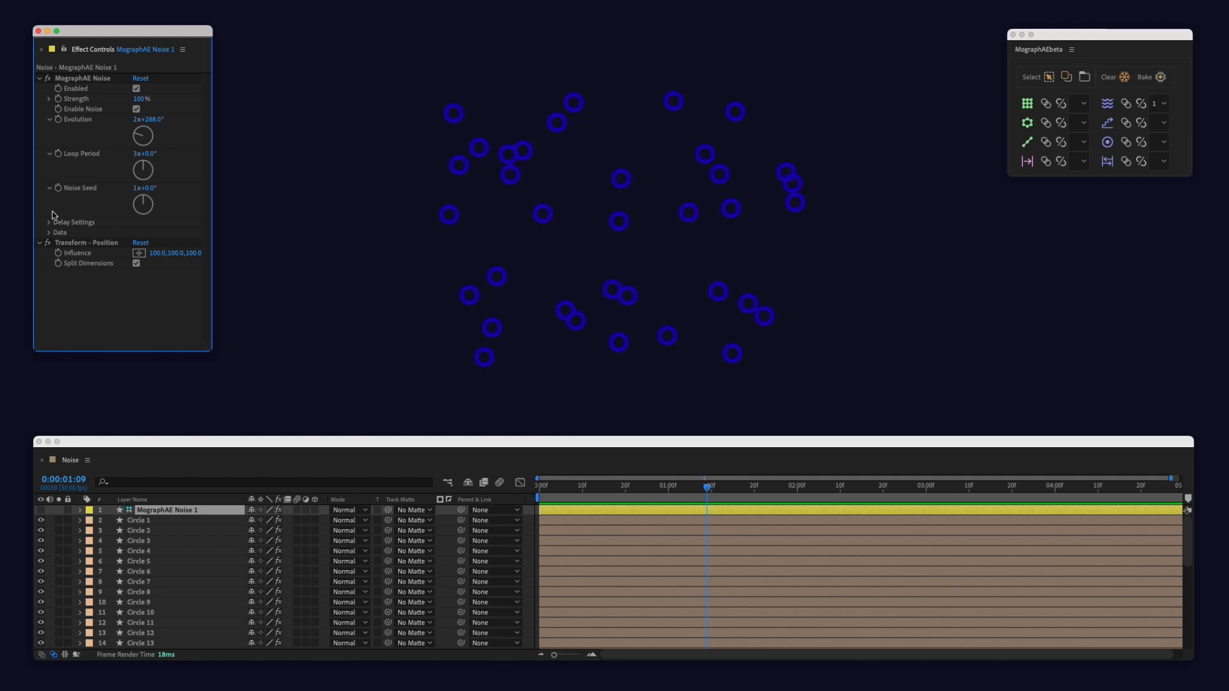
{"action": "mouse_move", "coordinate": [154, 253]}
{"action": "left_mouse_down"}
{"action": "mouse_move", "coordinate": [241, 256]}
{"action": "mouse_move", "coordinate": [161, 262]}
{"action": "left_mouse_up"}
{"action": "key", "text": "super+z"}
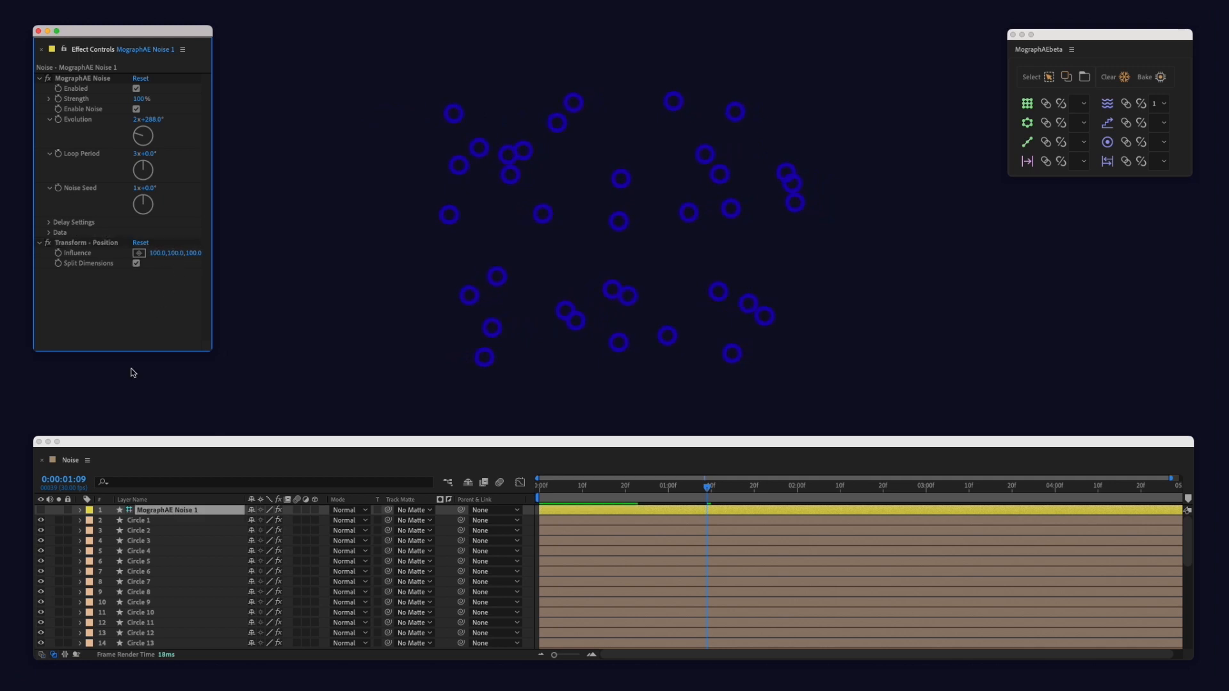
Select the noise's circles, filter their properties by "size, color, stroke", and link Size, stroke Color and Stroke Width to MographAE Noise 1
{"action": "left_click", "coordinate": [1031, 76]}
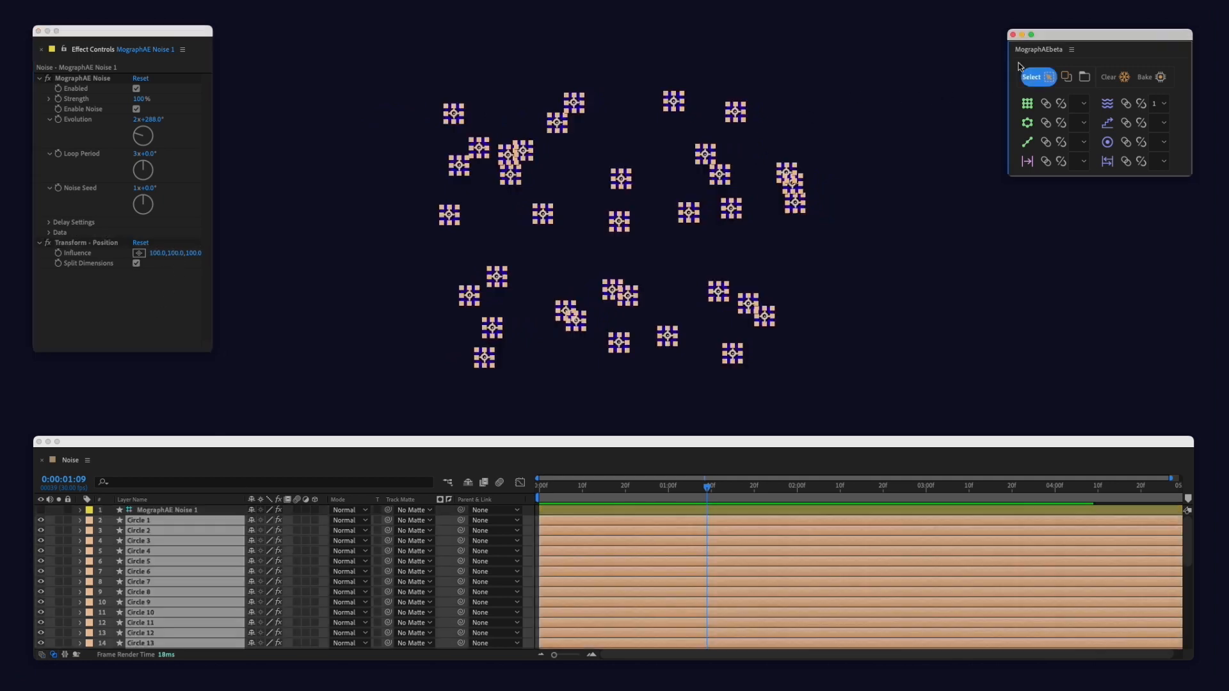
{"action": "left_click", "coordinate": [176, 483]}
{"action": "type", "text": "size, color, stroke"}
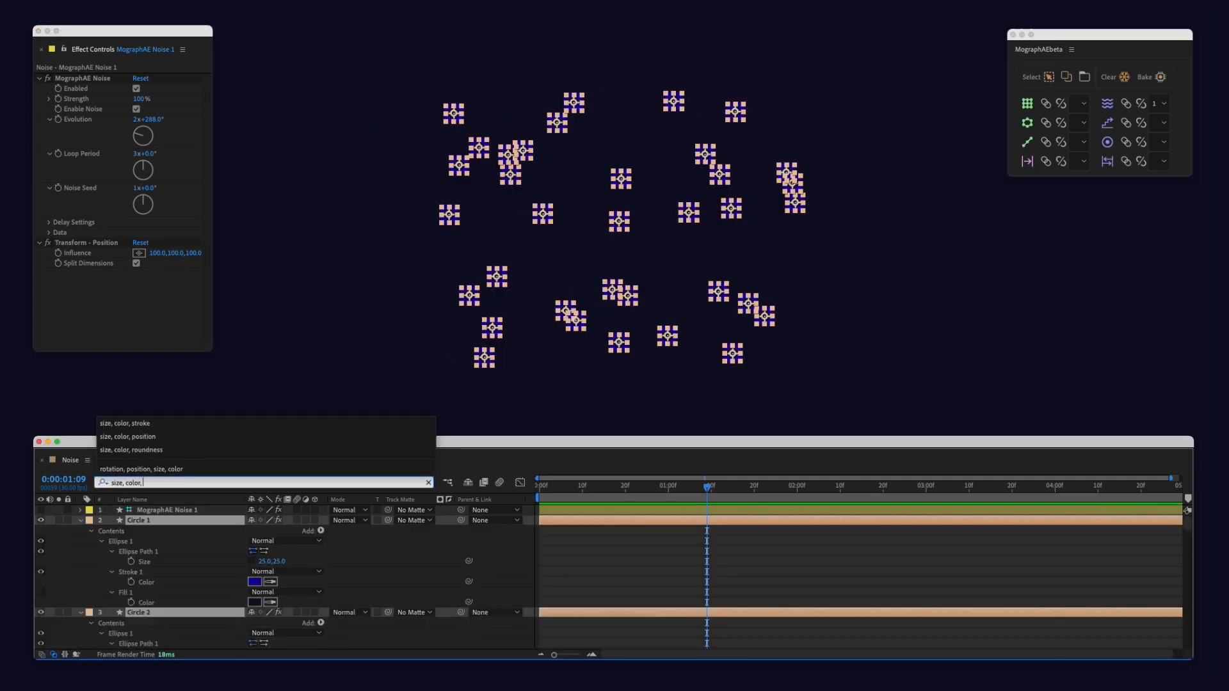
{"action": "left_click", "coordinate": [1125, 104]}
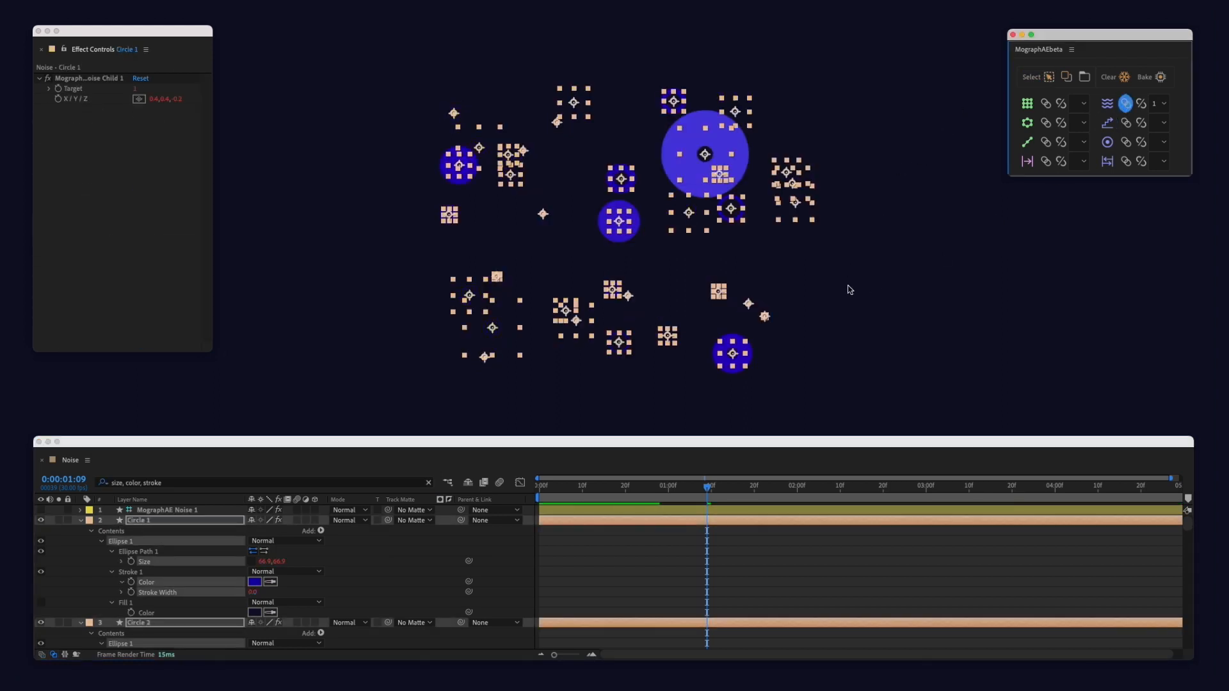
{"action": "left_click", "coordinate": [165, 510]}
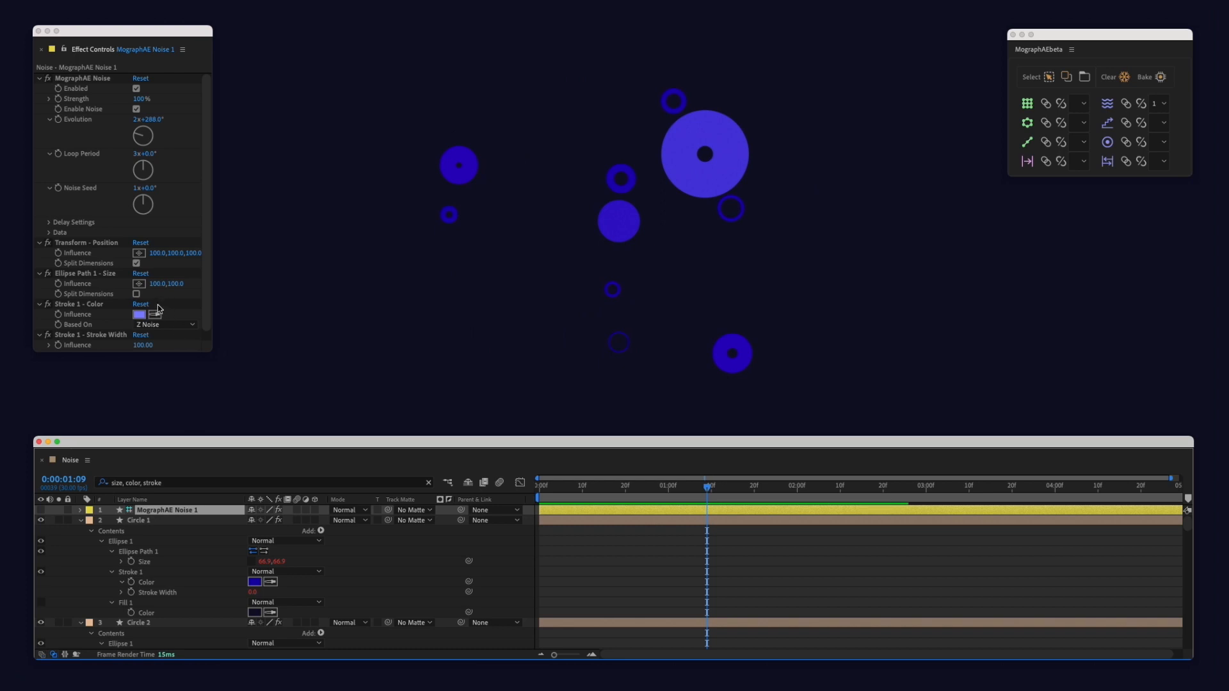
Set the noise's Stroke 1 - Stroke Width Influence to 6 and enlarge the effect settings to show all its parameters
{"action": "left_click", "coordinate": [143, 345]}
{"action": "type", "text": "6"}
{"action": "key", "text": "Return"}
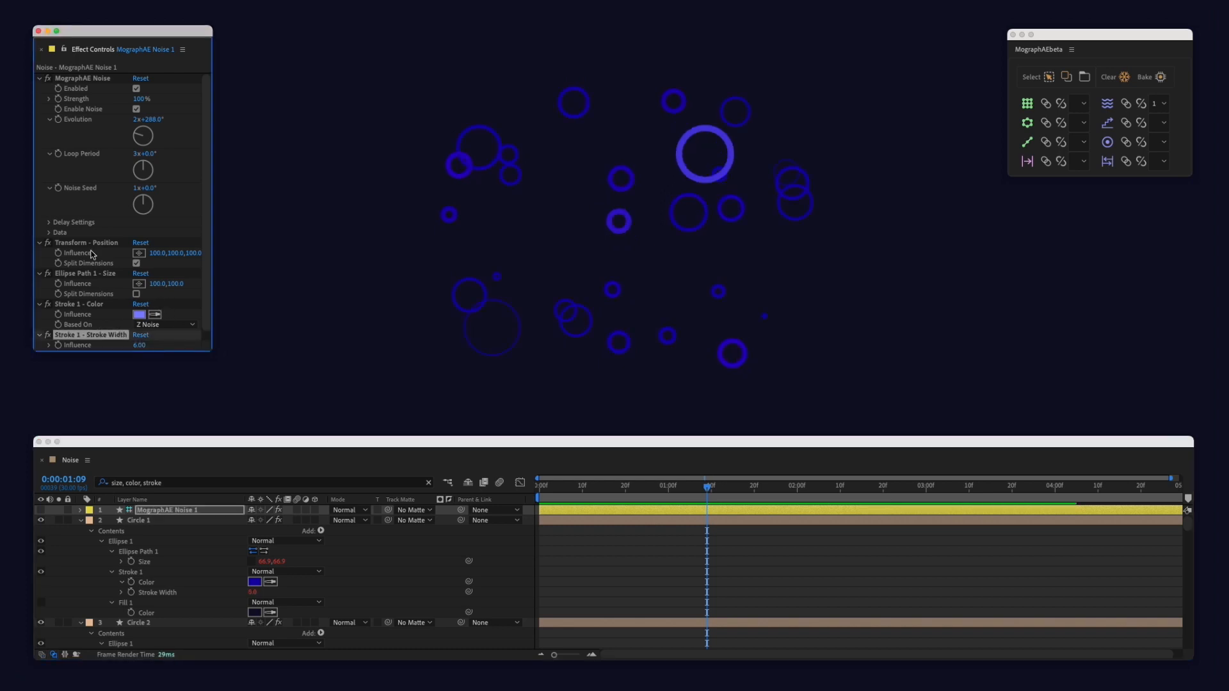
{"action": "scroll", "coordinate": [106, 221], "scroll_direction": "down", "scroll_amount": 1}
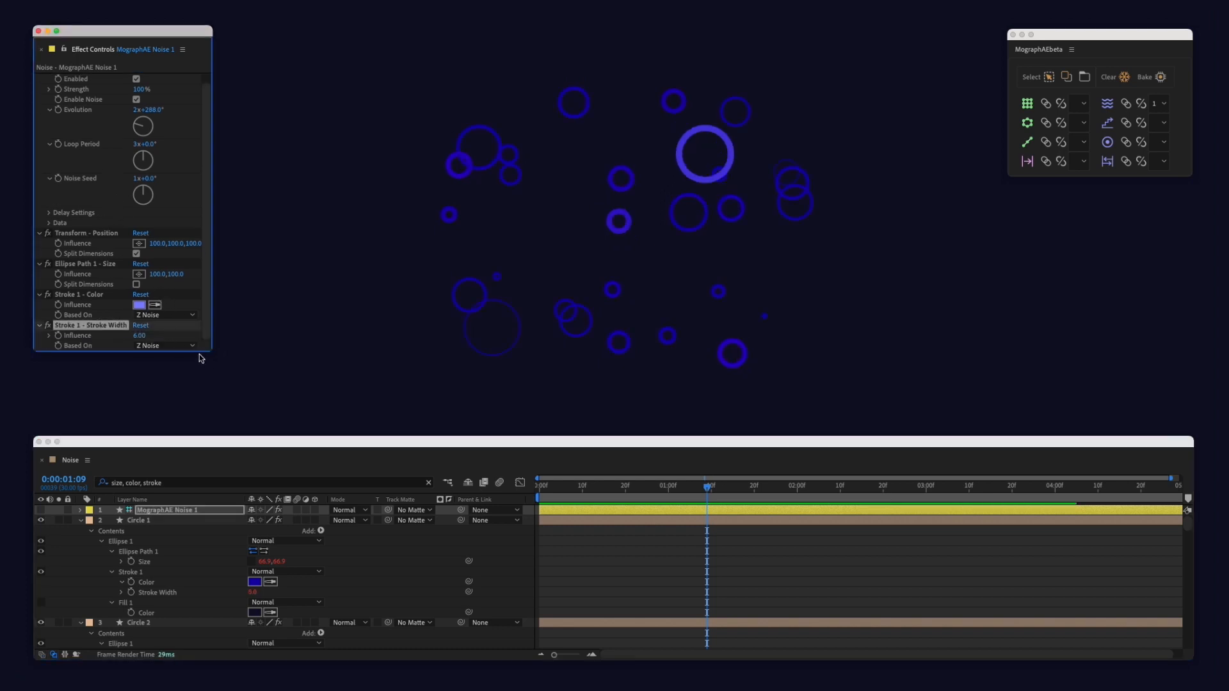
{"action": "left_click_drag", "start_coordinate": [197, 352], "coordinate": [192, 398]}
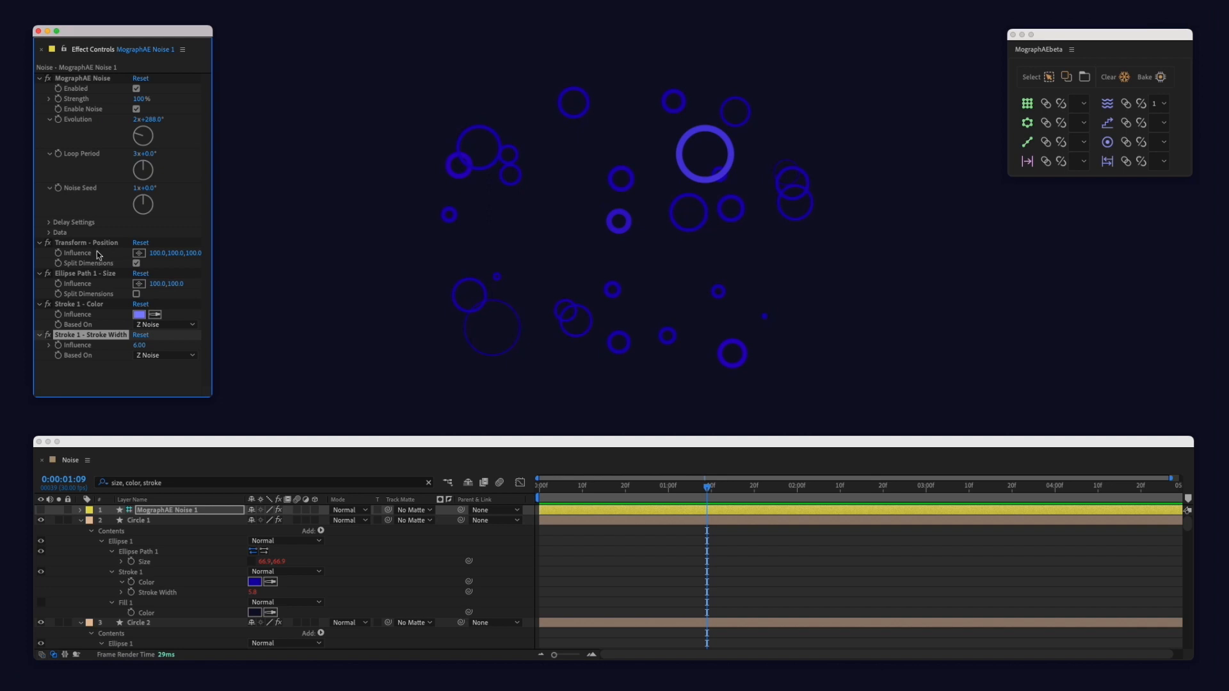
Try Split Dimensions on the noise's Ellipse Path 1 - Size while scrubbing Evolution to 5x+101.0°, and turn the option off again
{"action": "left_click", "coordinate": [136, 295]}
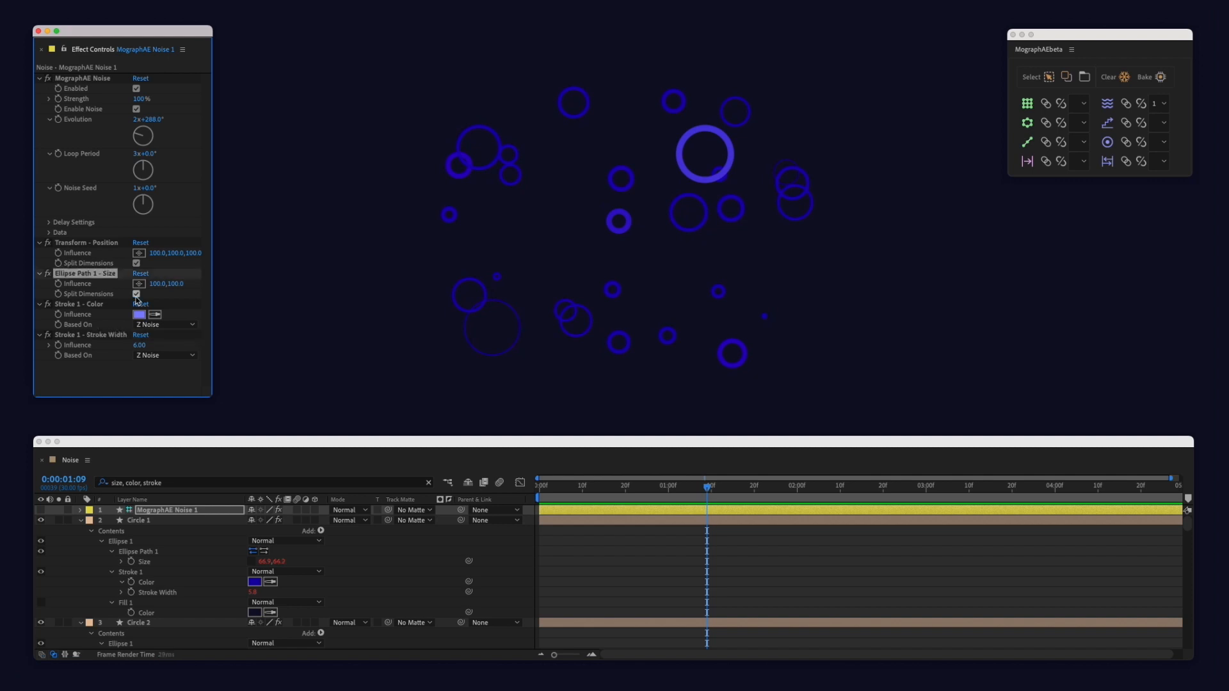
{"action": "left_click_drag", "start_coordinate": [154, 120], "coordinate": [710, 125]}
{"action": "left_click", "coordinate": [137, 294]}
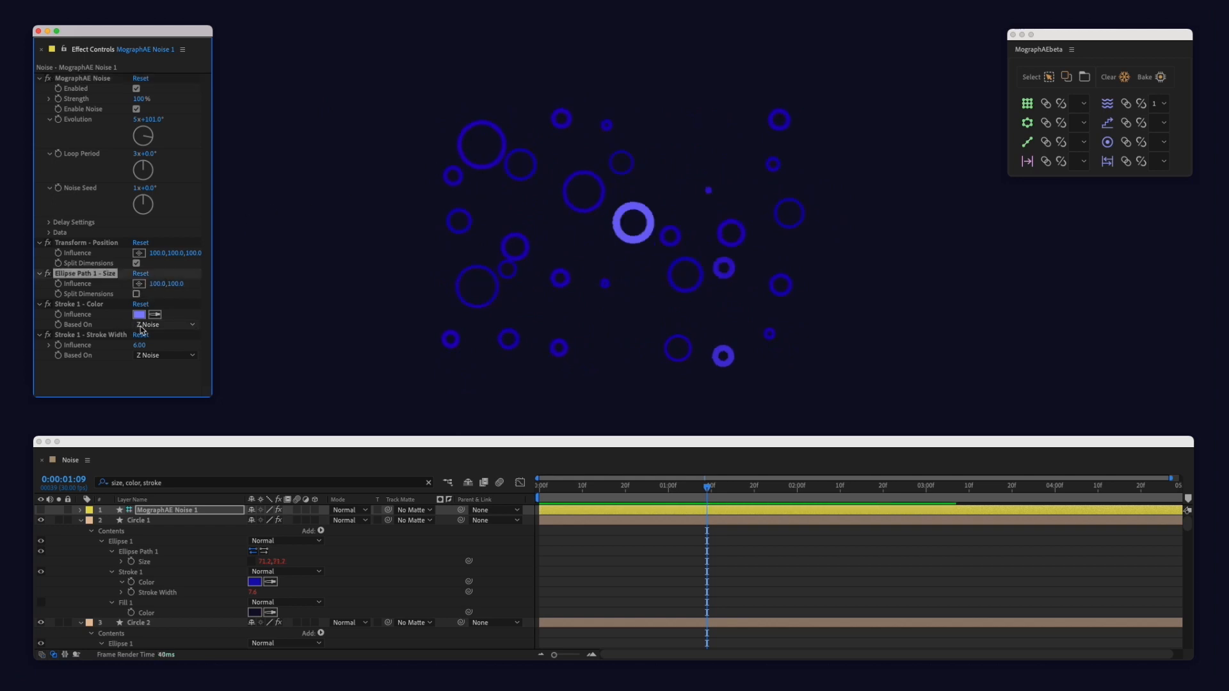
Base the noise's Stroke 1 - Color on X Noise and Stroke 1 - Stroke Width on Y Noise, and scrub the Evolution
{"action": "left_click", "coordinate": [140, 327]}
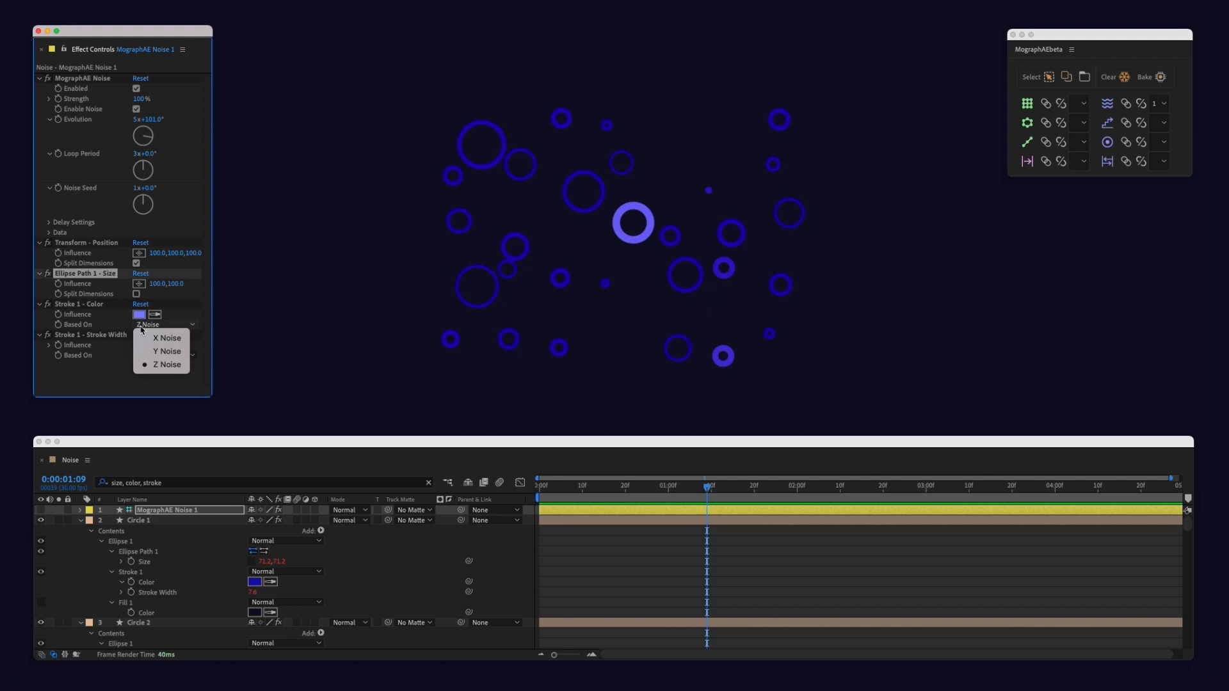
{"action": "left_click", "coordinate": [166, 338]}
{"action": "left_click", "coordinate": [165, 355]}
{"action": "left_click", "coordinate": [167, 382]}
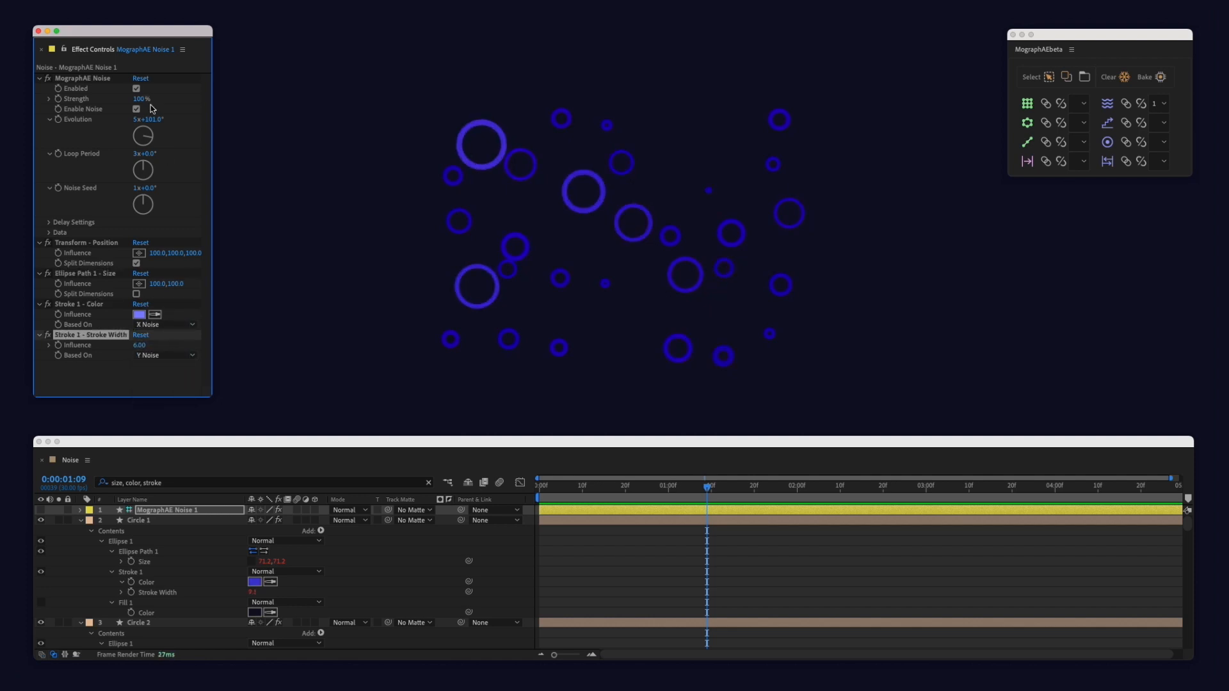
{"action": "left_click_drag", "start_coordinate": [147, 119], "coordinate": [218, 162]}
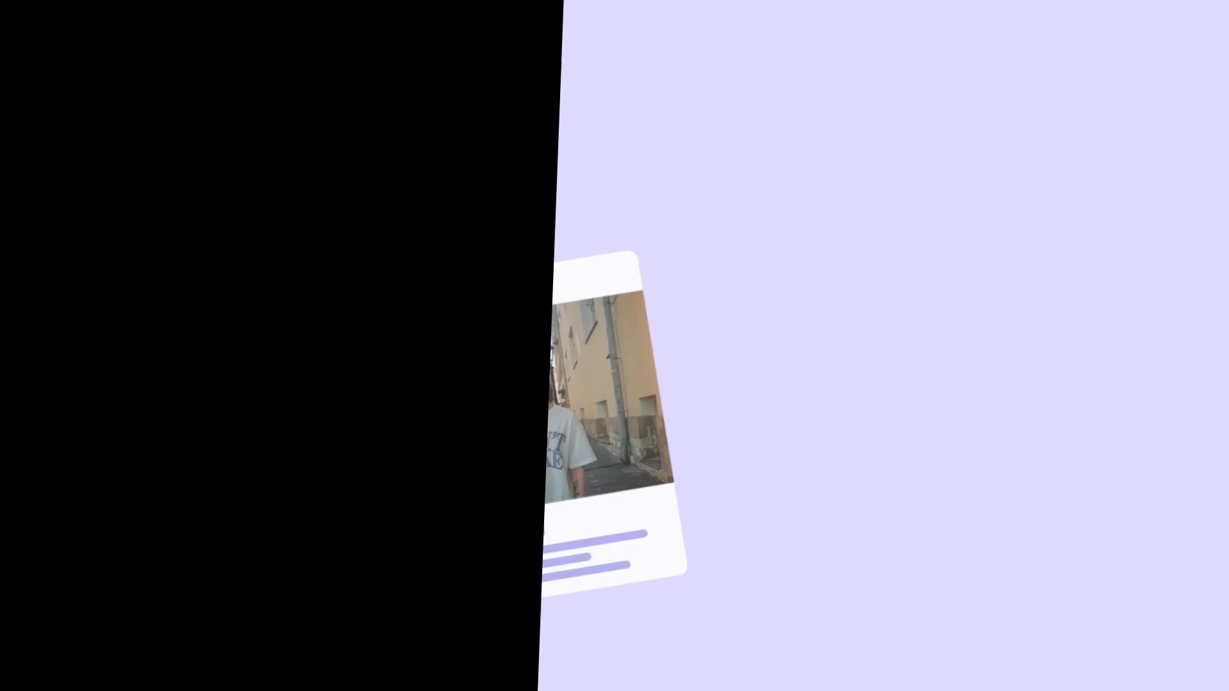
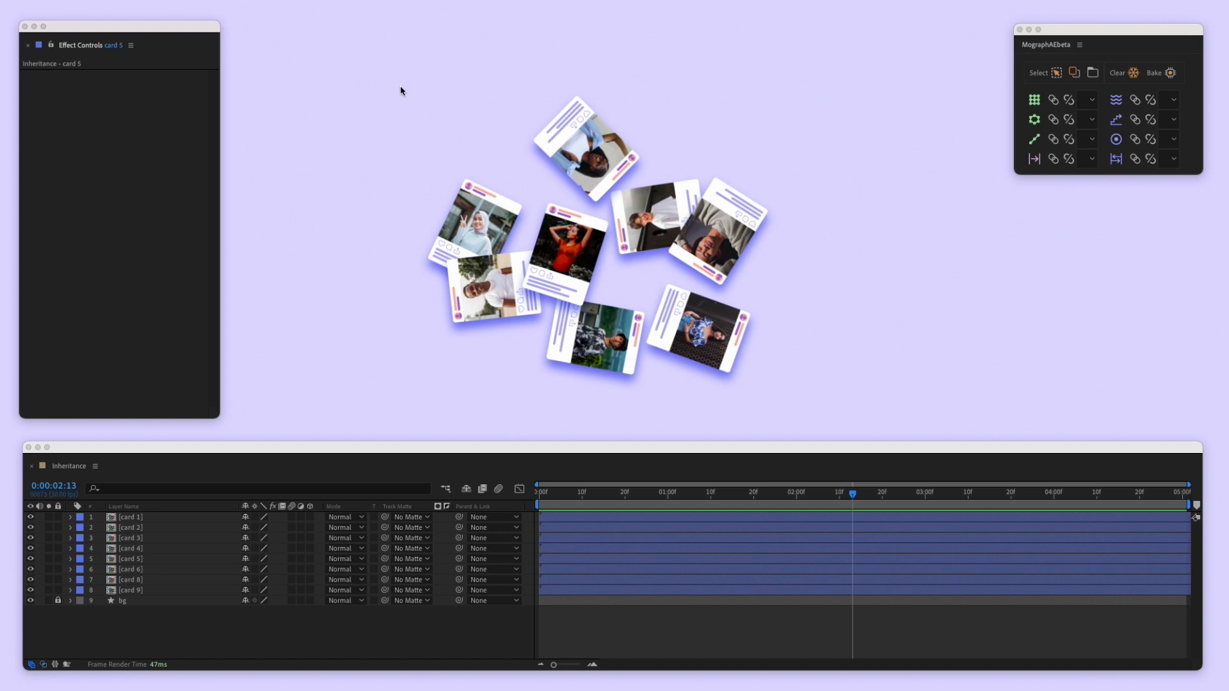
Select all the photo cards, add an Inheritance effector to them, and show the settings of MographAE Inheritance 1
{"action": "left_click_drag", "start_coordinate": [391, 85], "coordinate": [841, 436]}
{"action": "left_click", "coordinate": [1115, 160]}
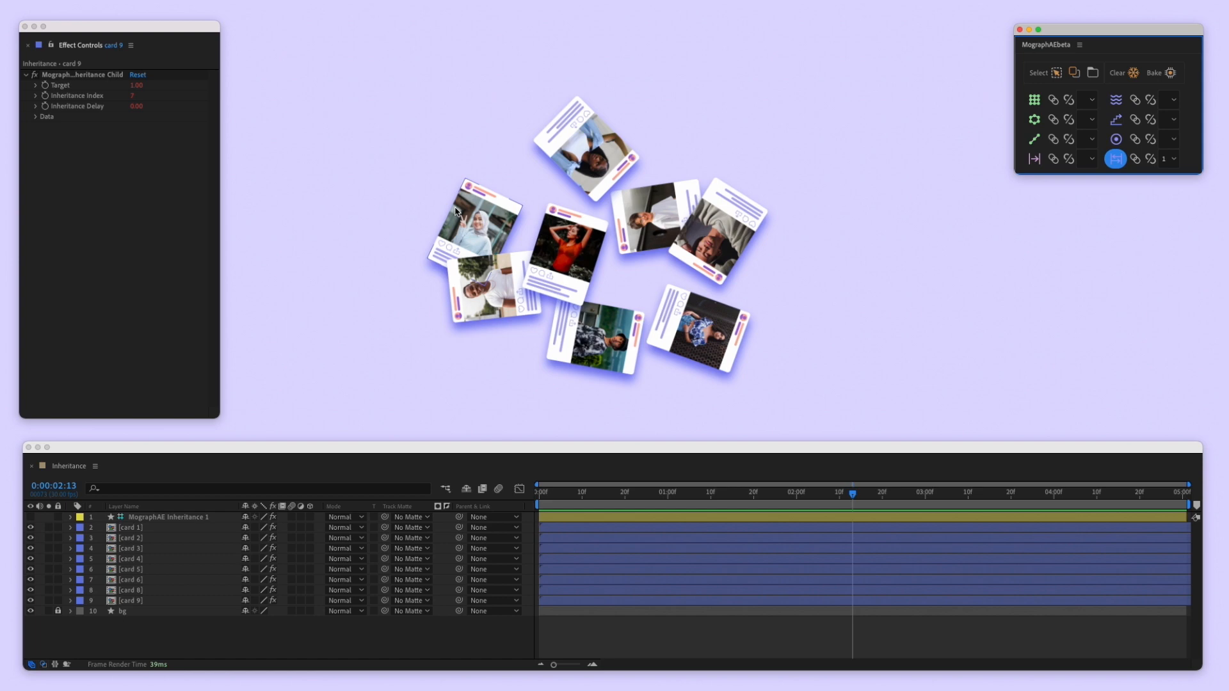
{"action": "left_click", "coordinate": [160, 516]}
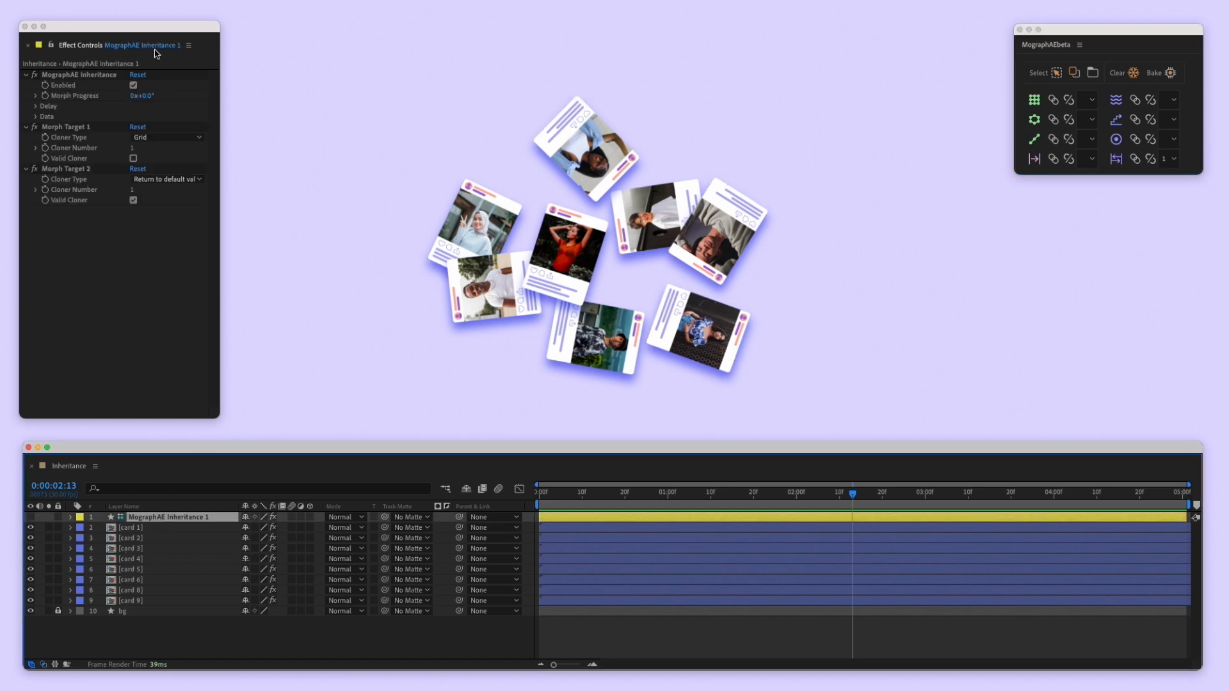
Look over the inheritance's Delay settings and try scrubbing its Morph Progress
{"action": "left_click", "coordinate": [79, 75]}
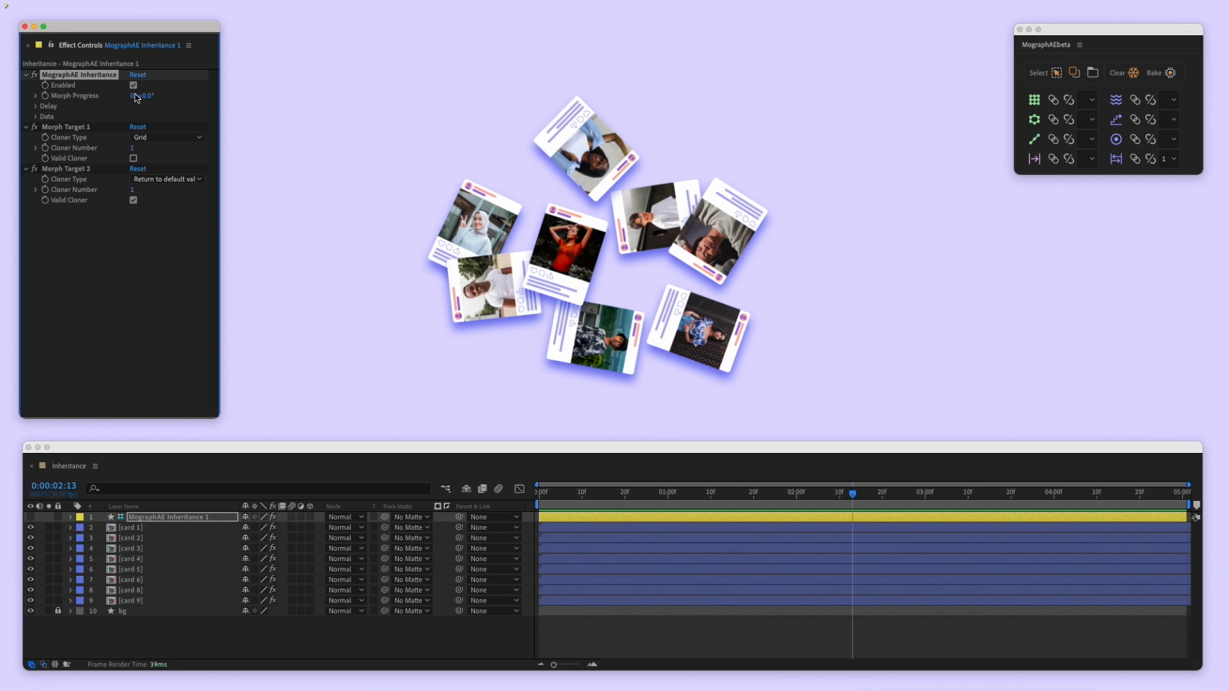
{"action": "left_click", "coordinate": [37, 107]}
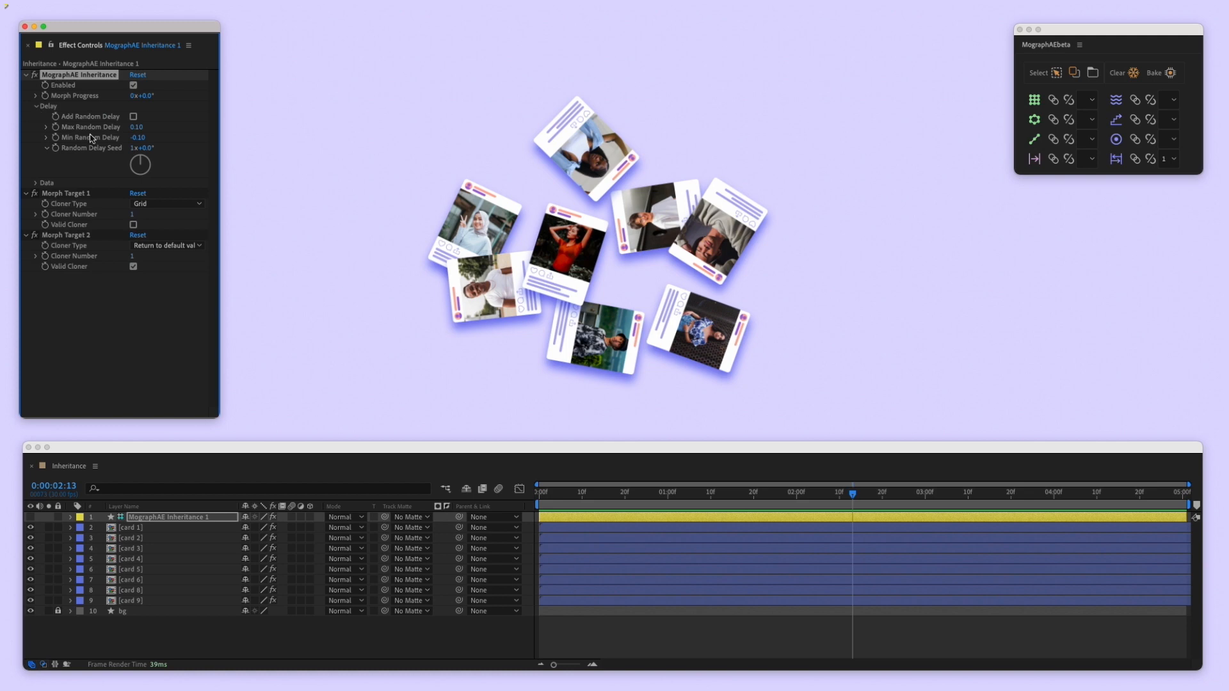
{"action": "left_click", "coordinate": [35, 106]}
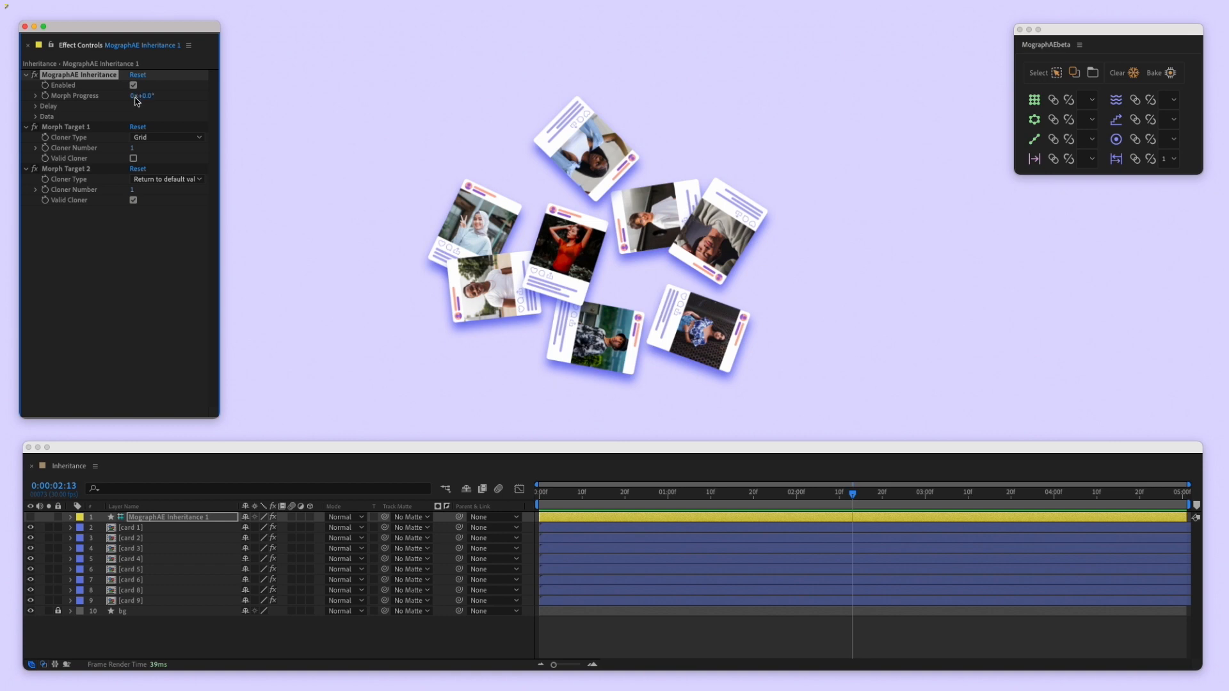
{"action": "left_click_drag", "start_coordinate": [146, 97], "coordinate": [186, 106]}
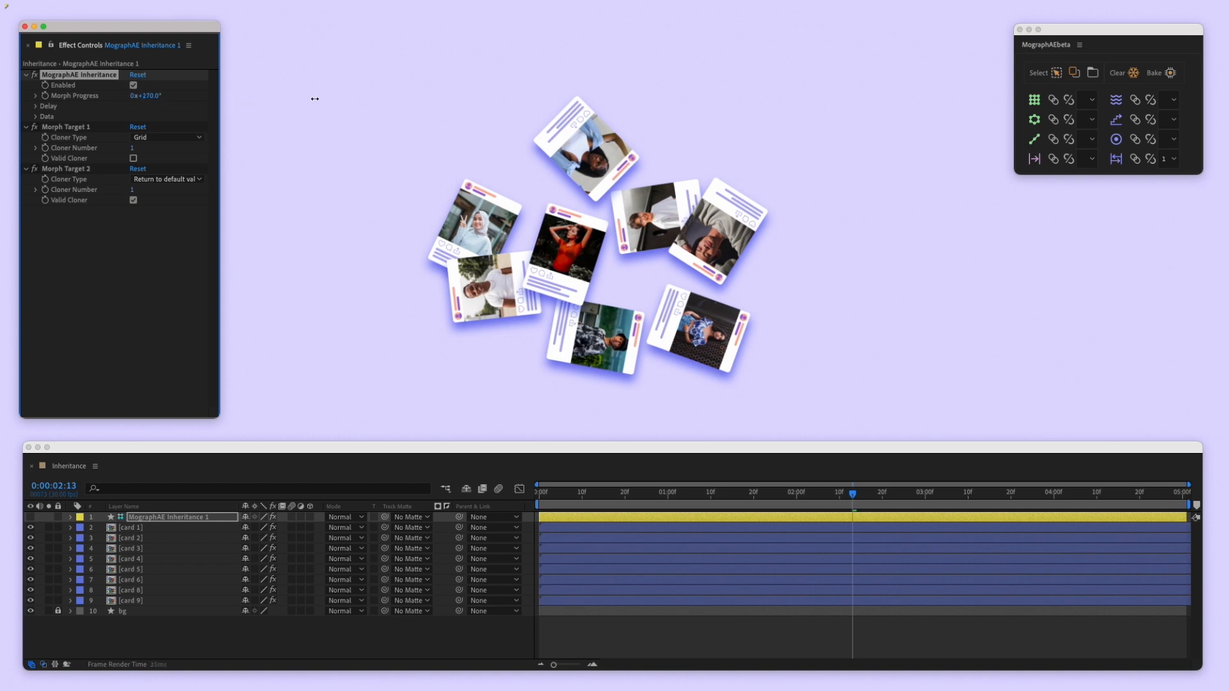
{"action": "left_click_drag", "start_coordinate": [339, 99], "coordinate": [391, 96]}
Review the Cloner Type options of Morph Target 1 and keep Grid
{"action": "left_click", "coordinate": [68, 128]}
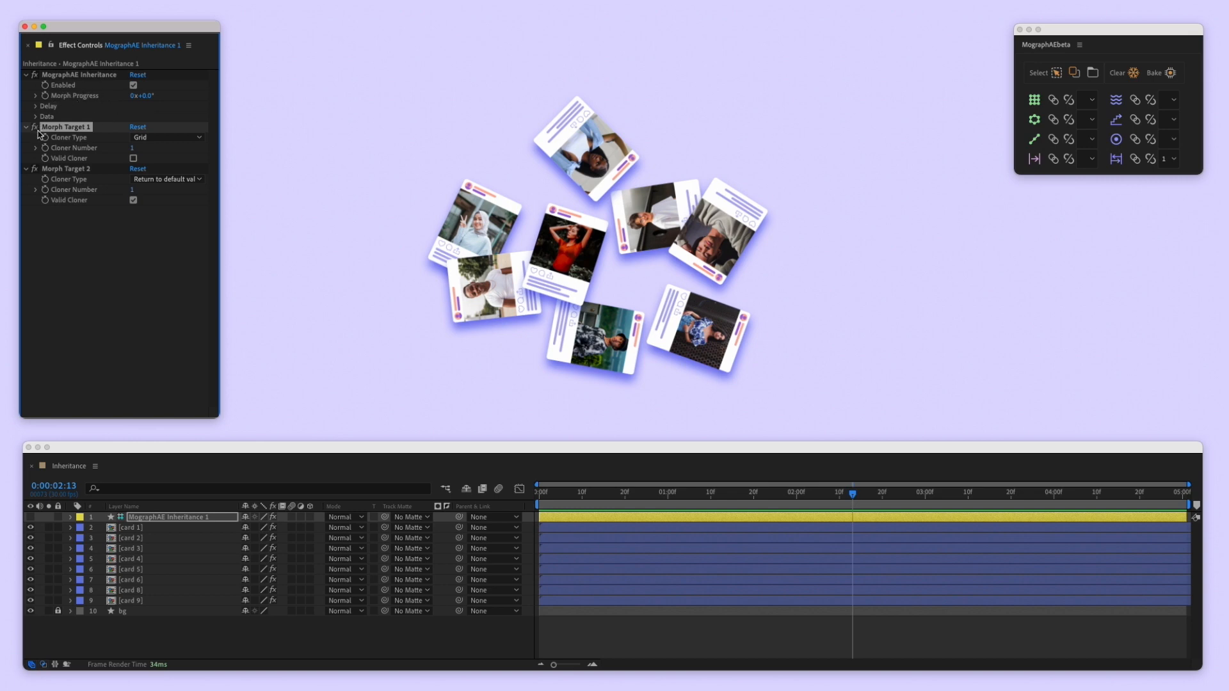
{"action": "left_click", "coordinate": [142, 138]}
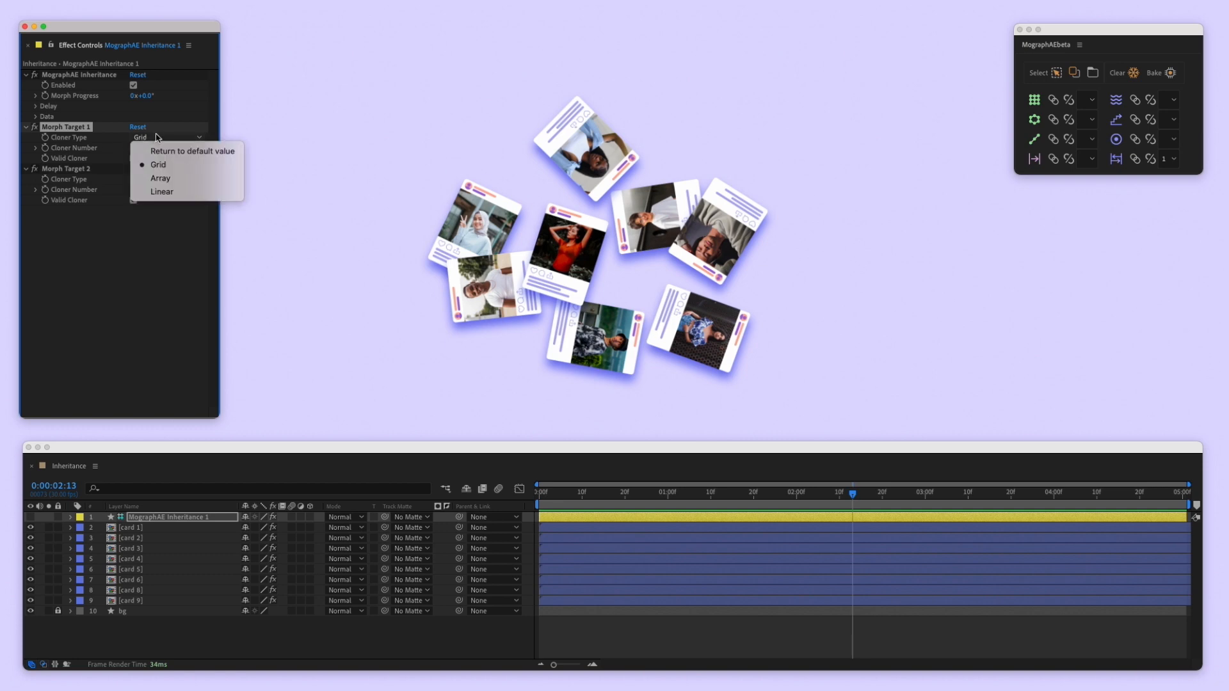
{"action": "left_click", "coordinate": [145, 168]}
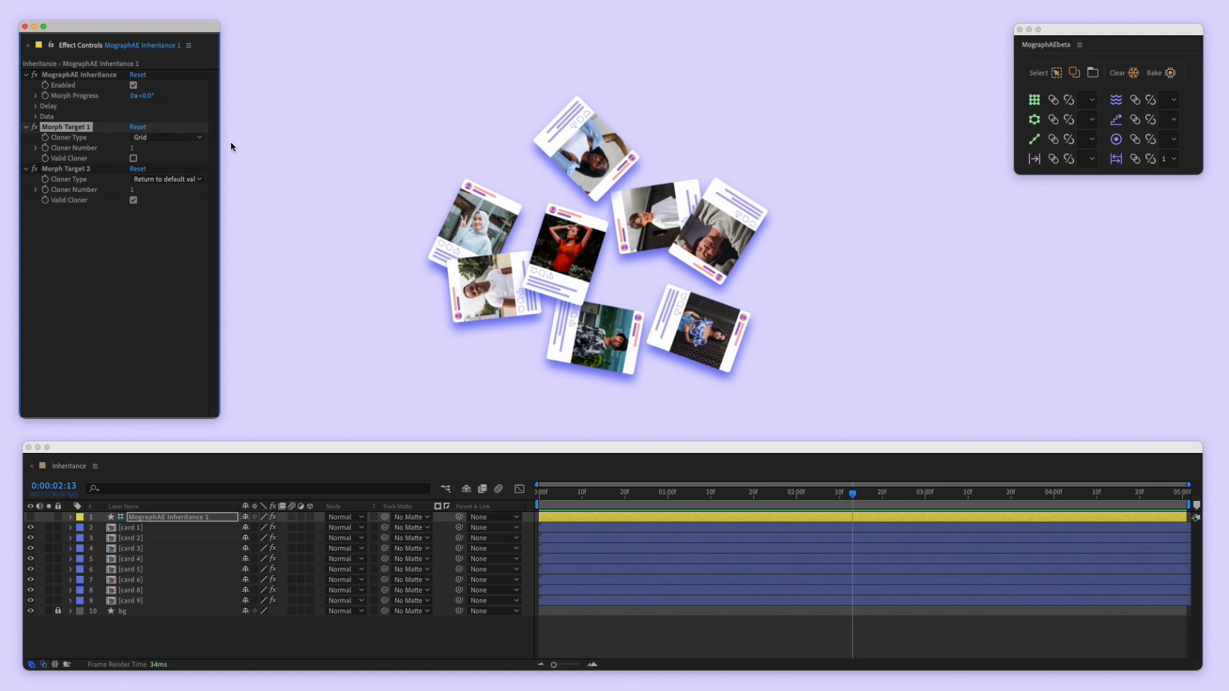
Add a 4 by 2 Grid cloner and set the Morph Progress of MographAE Inheritance 1 to 1x+0.0°
{"action": "left_click", "coordinate": [604, 96]}
{"action": "left_click", "coordinate": [1034, 101]}
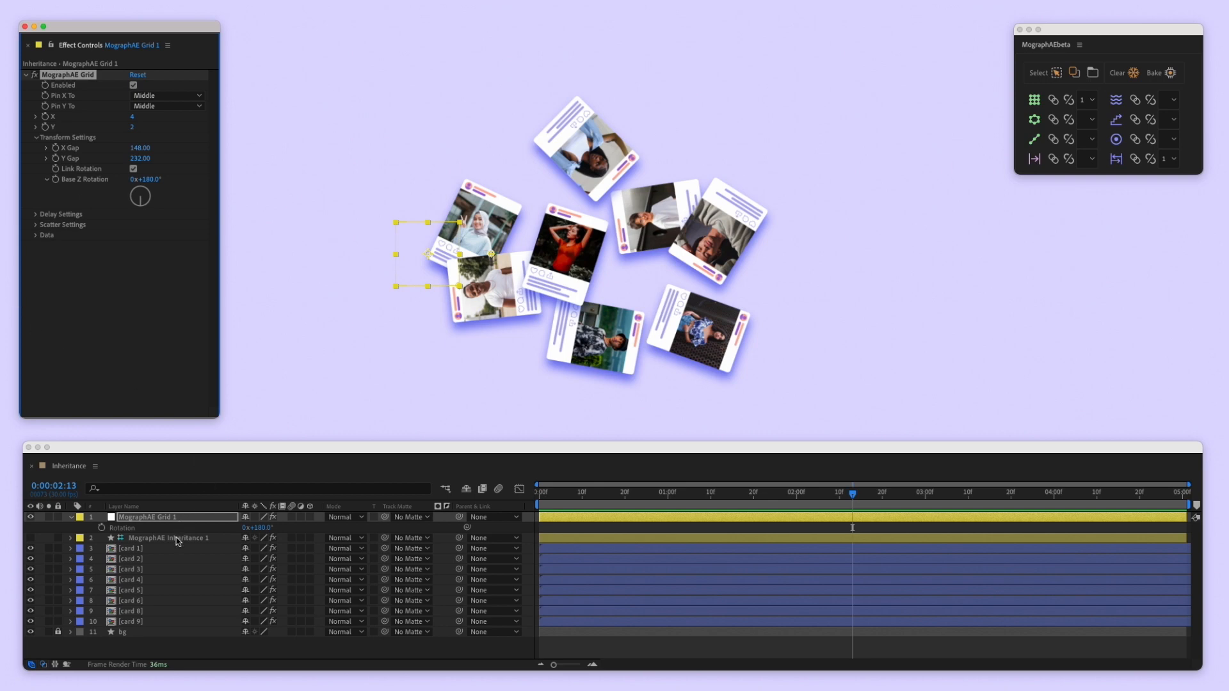
{"action": "left_click", "coordinate": [178, 542]}
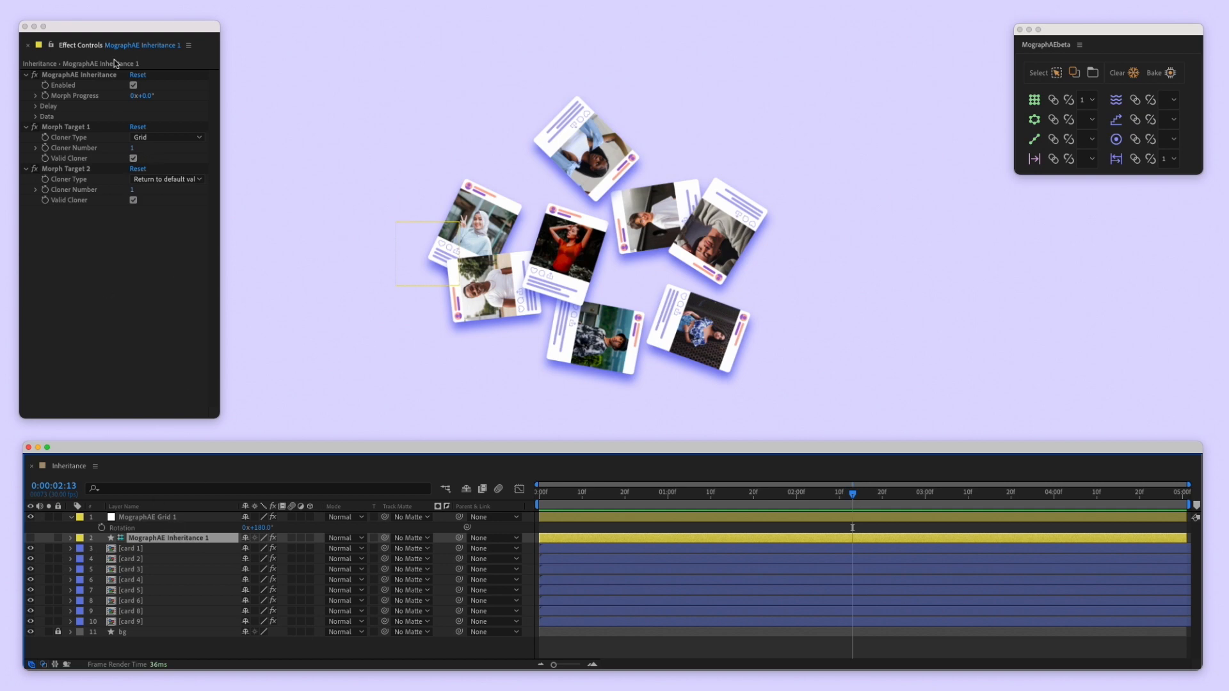
{"action": "left_click_drag", "start_coordinate": [147, 96], "coordinate": [376, 101]}
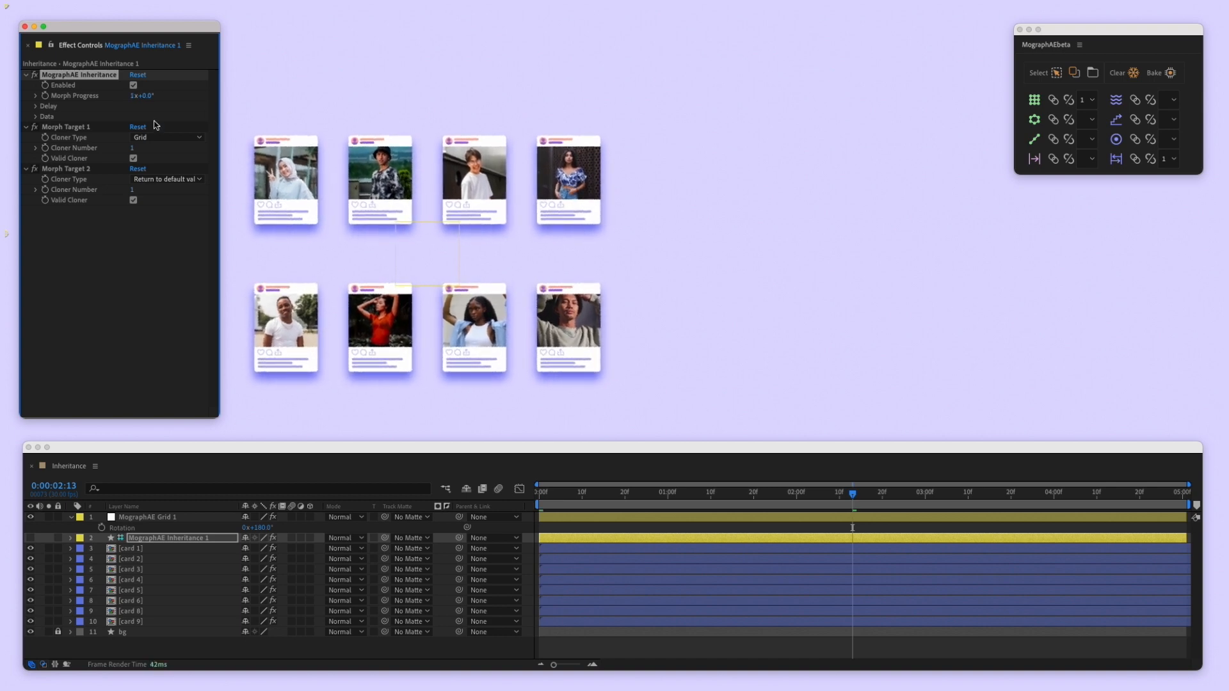
Tighten the card grid by setting MographAE Grid 1's X Gap to 114 and Y Gap to 156
{"action": "left_click", "coordinate": [405, 262]}
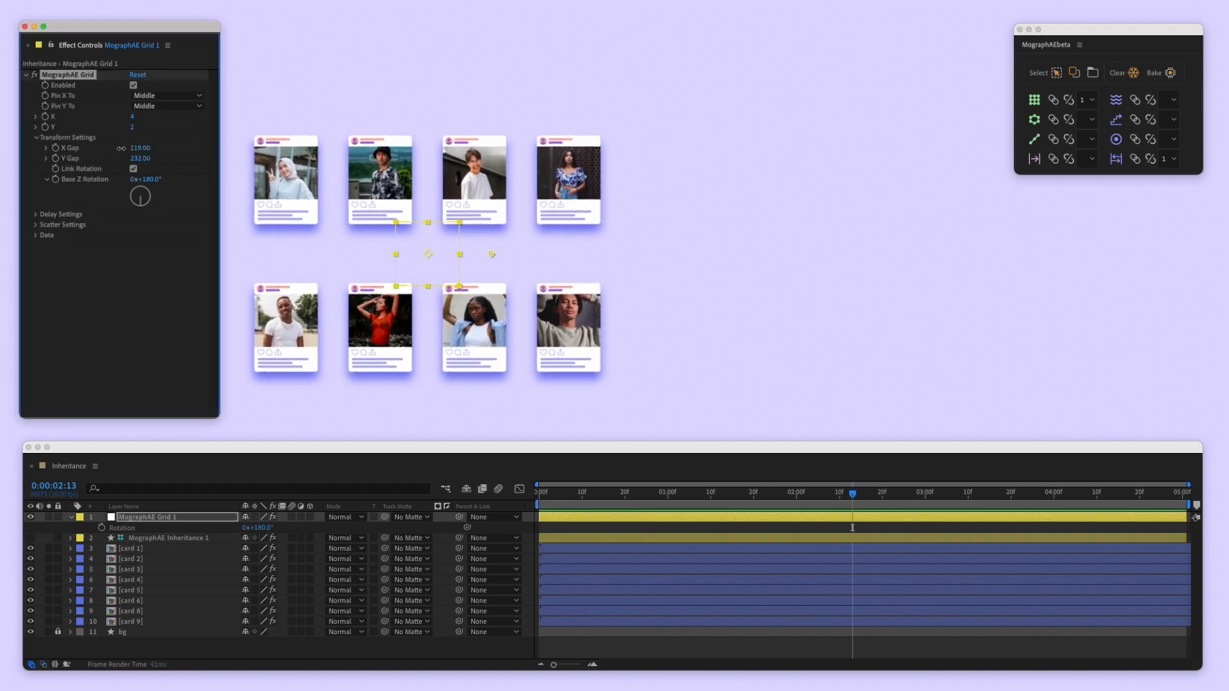
{"action": "left_click_drag", "start_coordinate": [121, 148], "coordinate": [96, 159]}
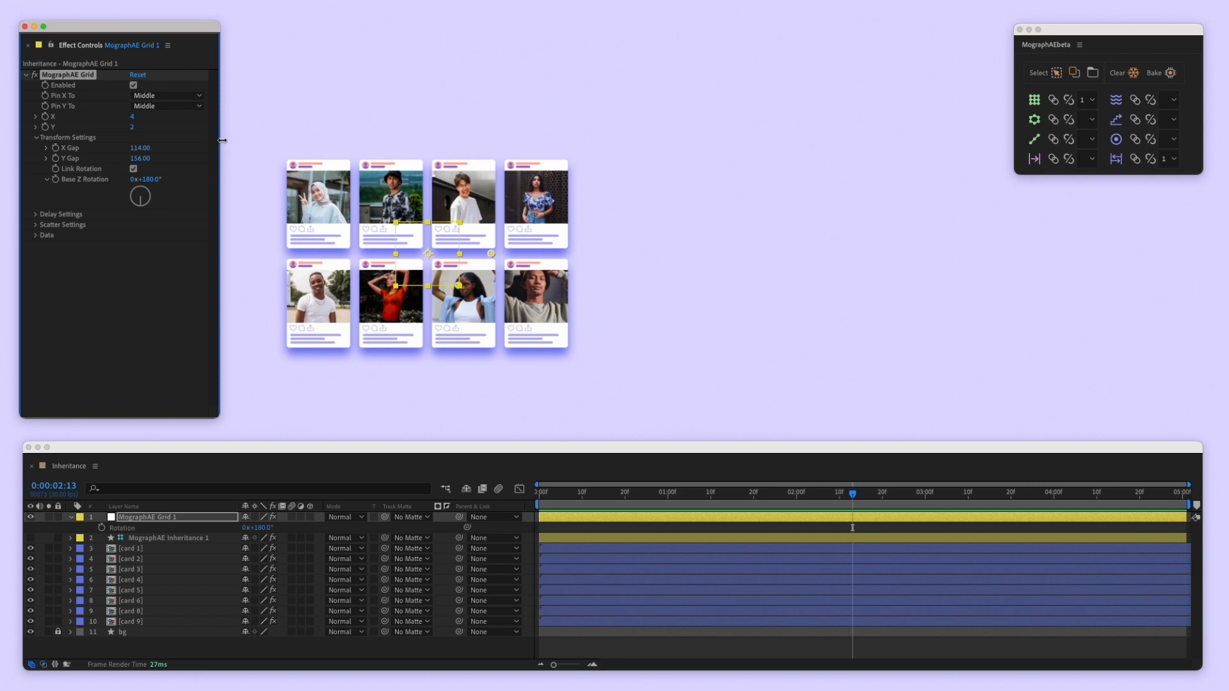
{"action": "left_click", "coordinate": [788, 291]}
Add an Array cloner, place its null to the right of the card grid, and set its Base Z Rotation to 90°
{"action": "left_click", "coordinate": [1040, 118]}
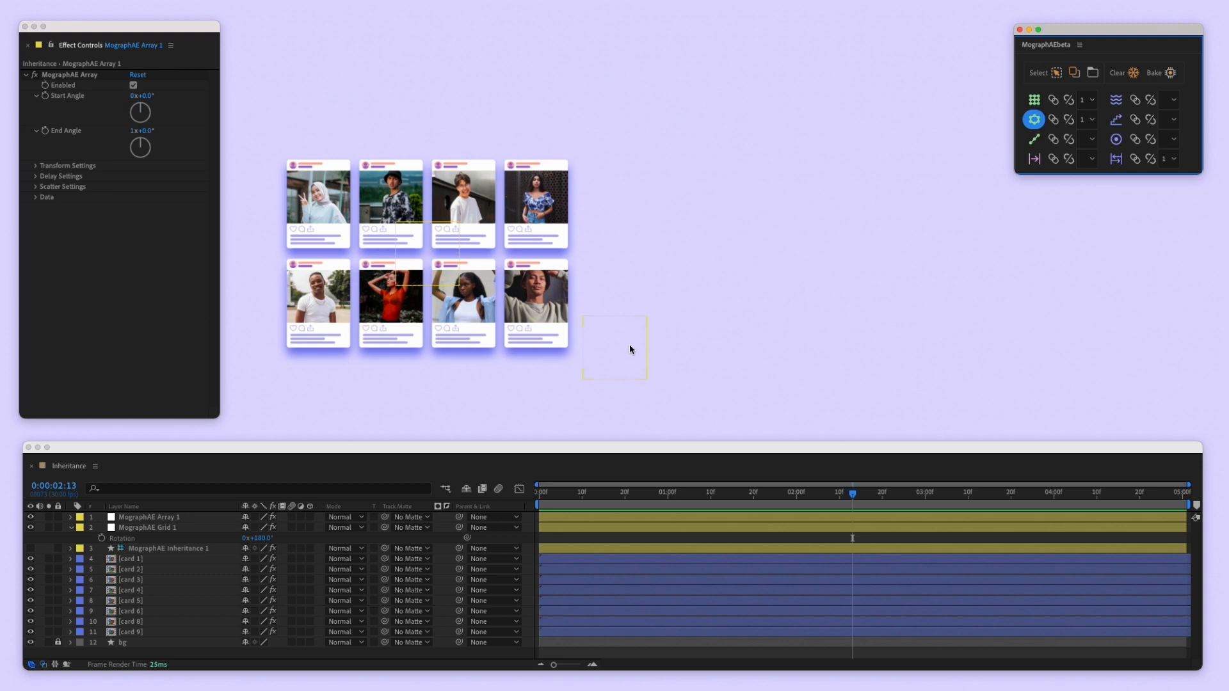
{"action": "left_click_drag", "start_coordinate": [630, 350], "coordinate": [925, 261]}
{"action": "left_click", "coordinate": [35, 170]}
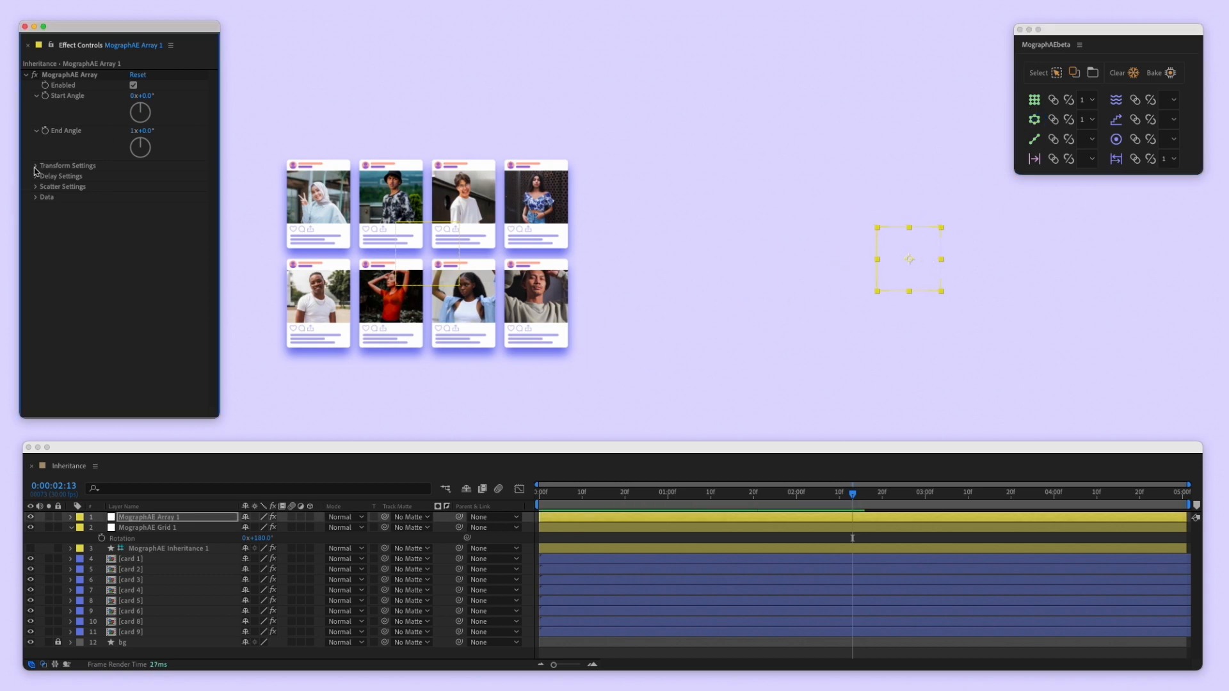
{"action": "left_click", "coordinate": [36, 166]}
{"action": "left_click", "coordinate": [93, 211]}
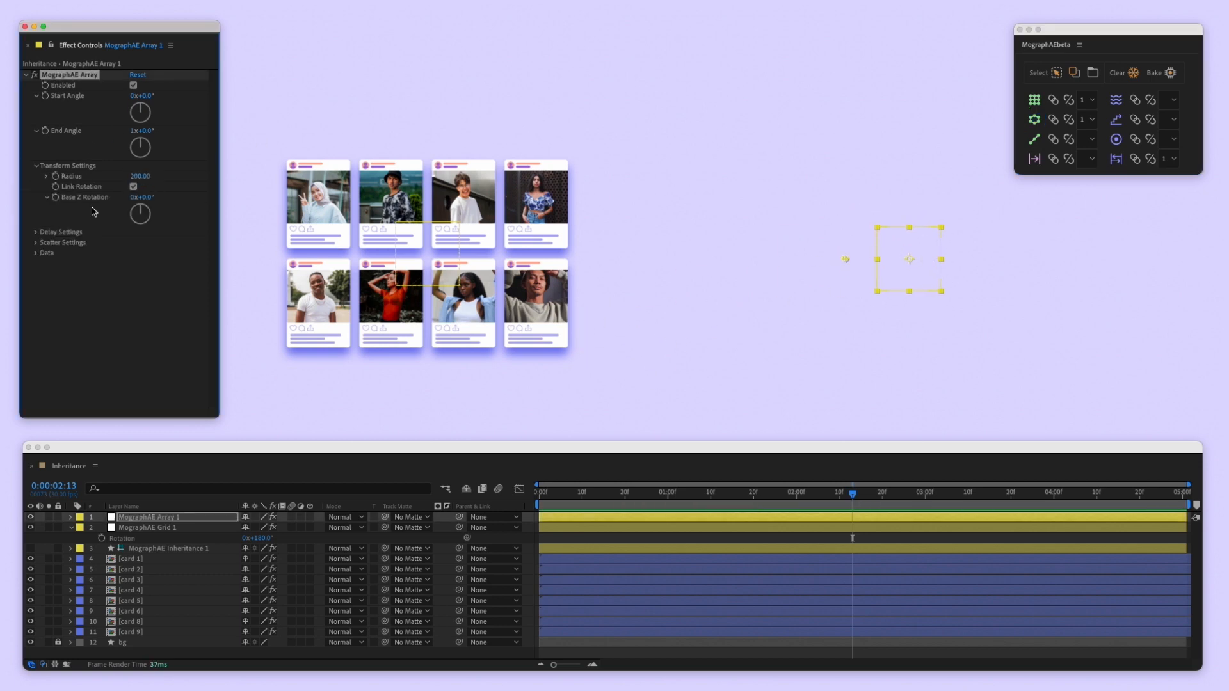
{"action": "left_click", "coordinate": [142, 197]}
{"action": "type", "text": "90"}
{"action": "key", "text": "Return"}
{"action": "left_click", "coordinate": [416, 76]}
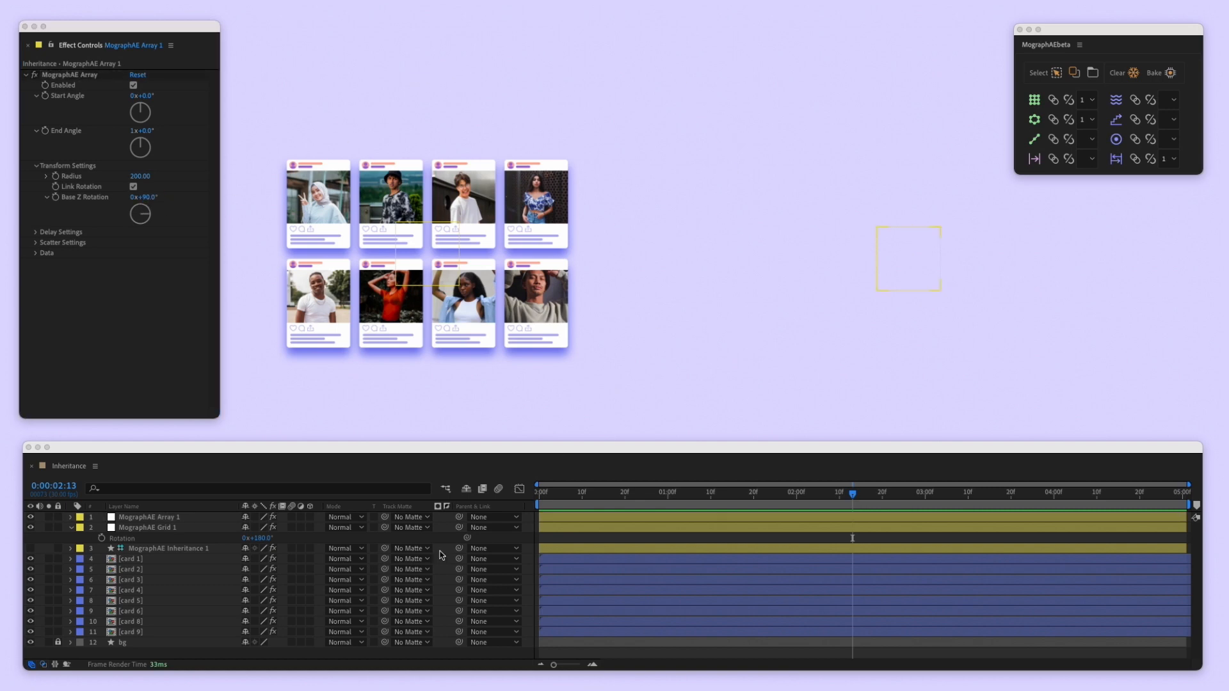
Set the inheritance's Morph Target 2 Cloner Type to Array and its Morph Progress to 2x+0.0°
{"action": "left_click", "coordinate": [205, 551]}
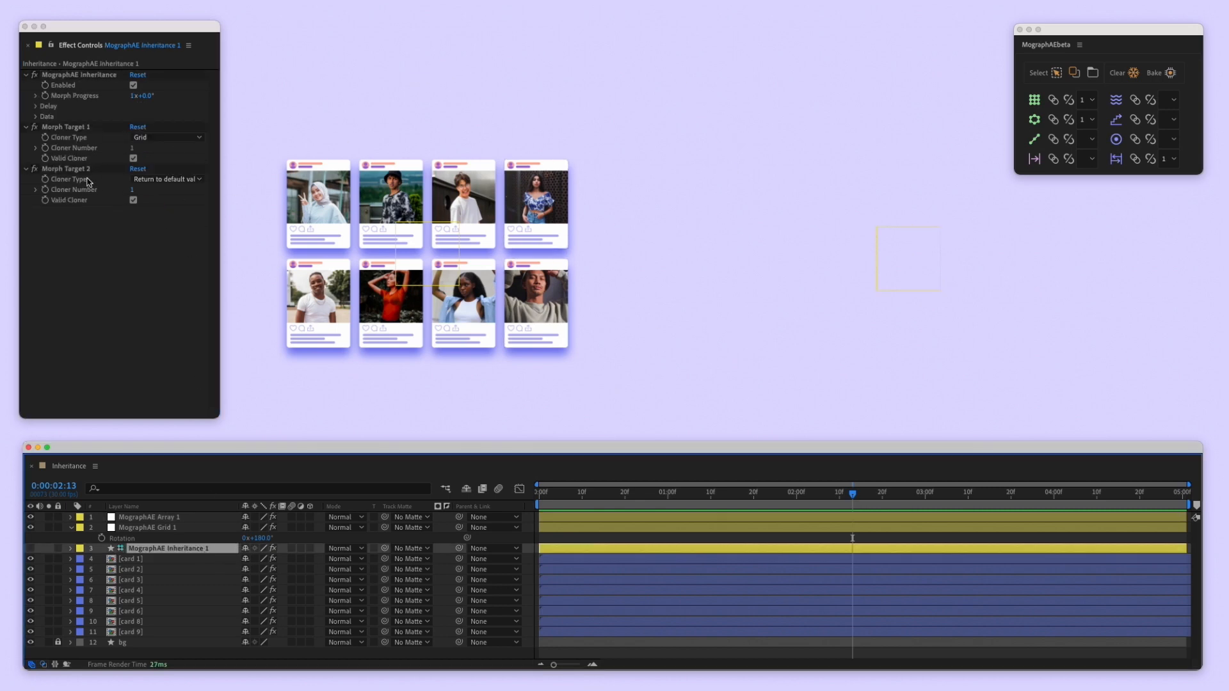
{"action": "left_click", "coordinate": [154, 180]}
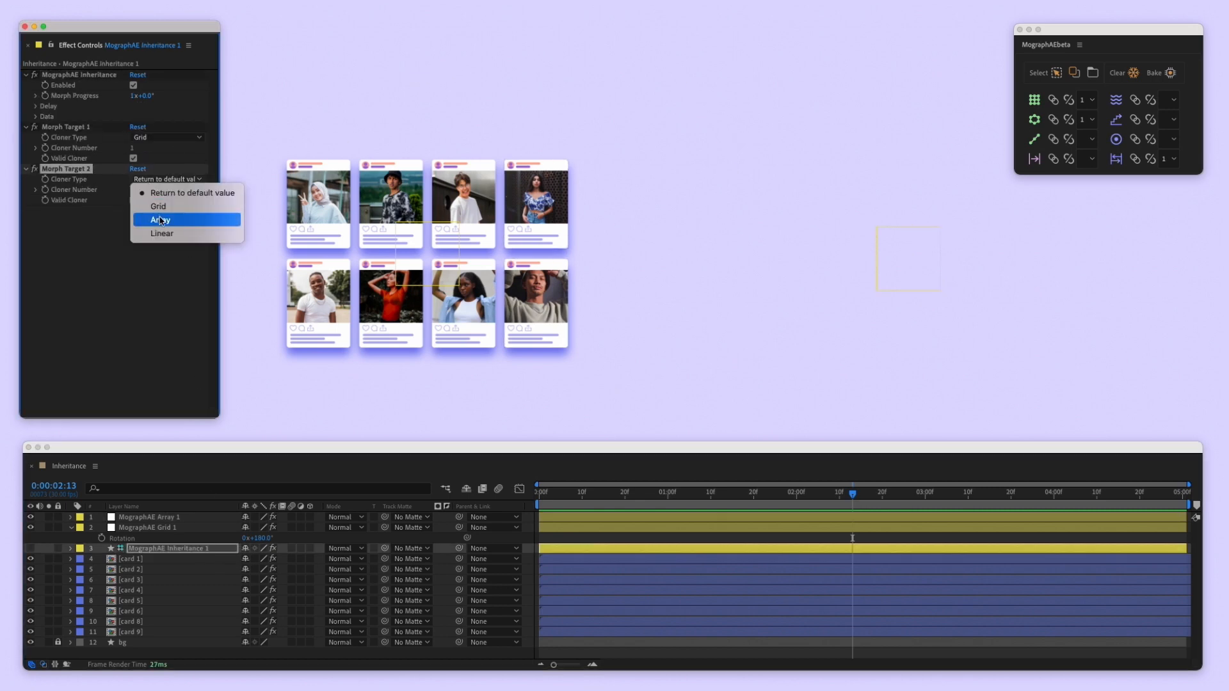
{"action": "left_click", "coordinate": [160, 221]}
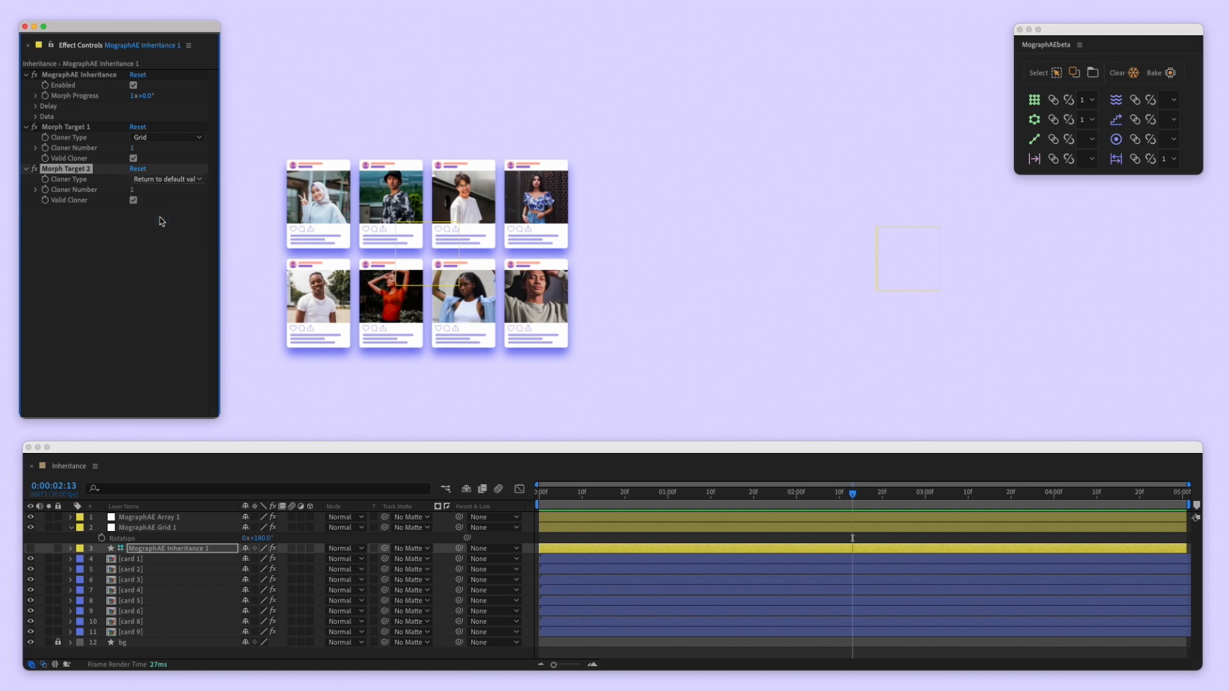
{"action": "left_click_drag", "start_coordinate": [150, 97], "coordinate": [382, 107]}
{"action": "left_click", "coordinate": [153, 96]}
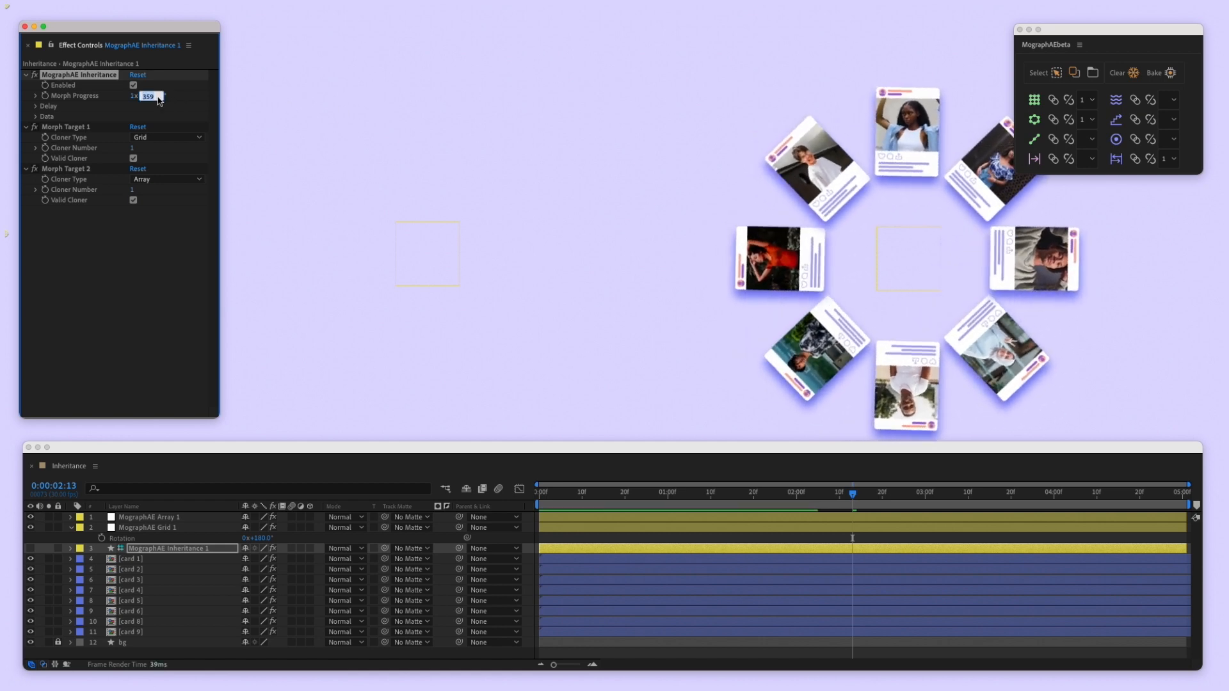
{"action": "type", "text": "3"}
{"action": "key", "text": "Return"}
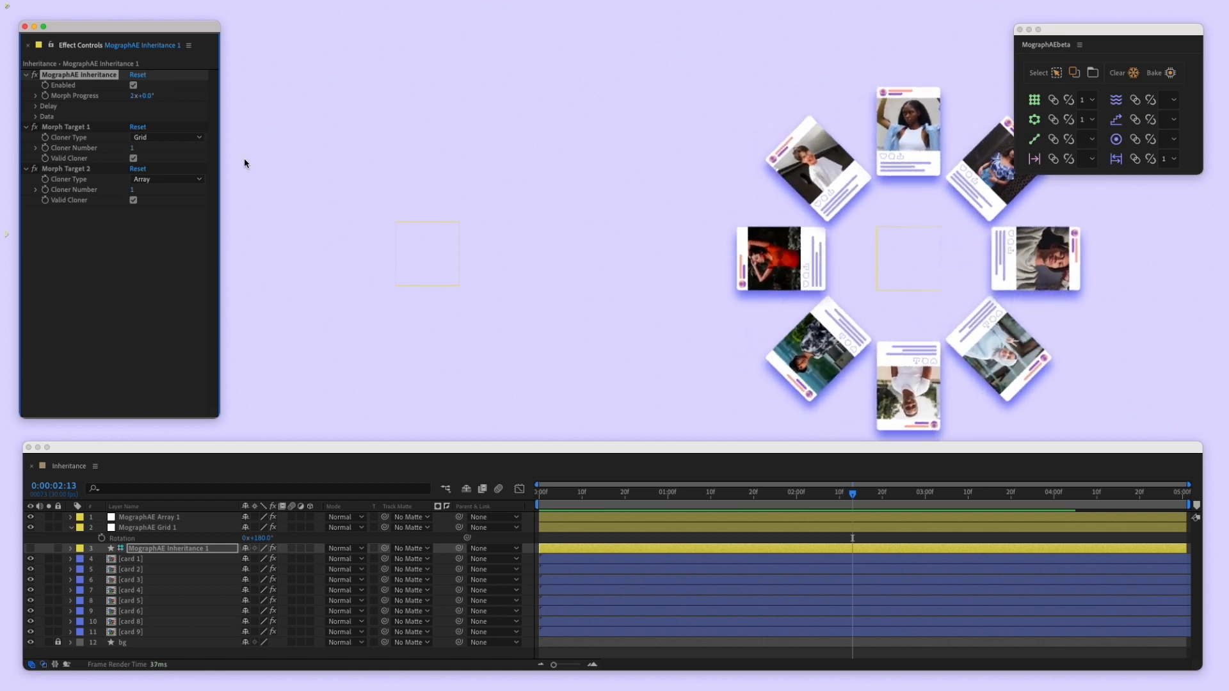
Move the MographAE Array 1 null slightly left and up so the ring of cards shifts with it, and clear the selection
{"action": "left_click_drag", "start_coordinate": [909, 265], "coordinate": [855, 249]}
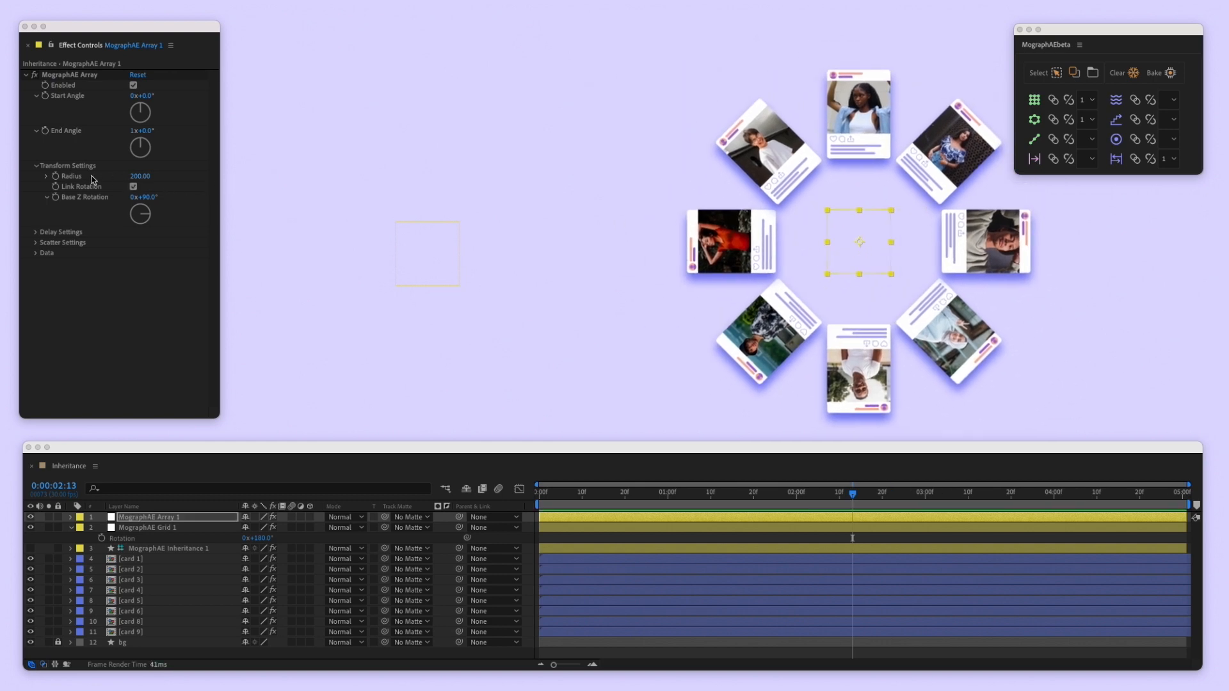
{"action": "left_click", "coordinate": [424, 279]}
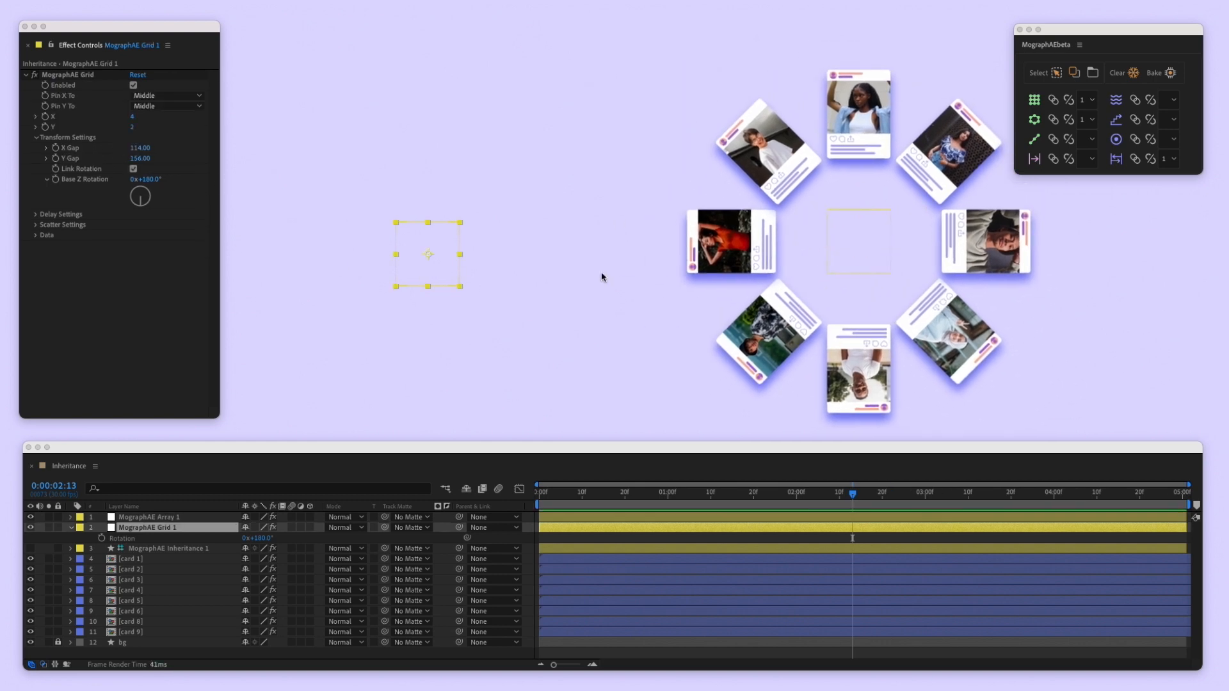
{"action": "left_click", "coordinate": [867, 260], "text": "shift"}
{"action": "left_click", "coordinate": [496, 115]}
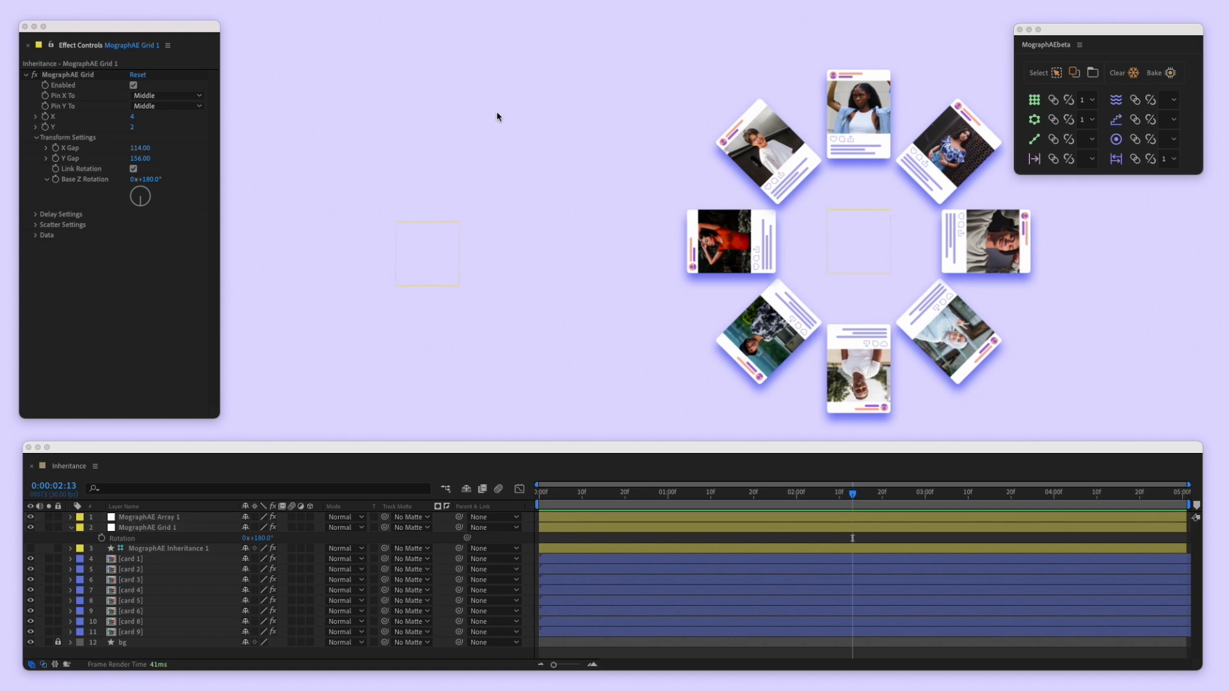
Add a Linear cloner, place its null left of the grid's null, and set its endpoint X position to 723
{"action": "left_click", "coordinate": [1032, 140]}
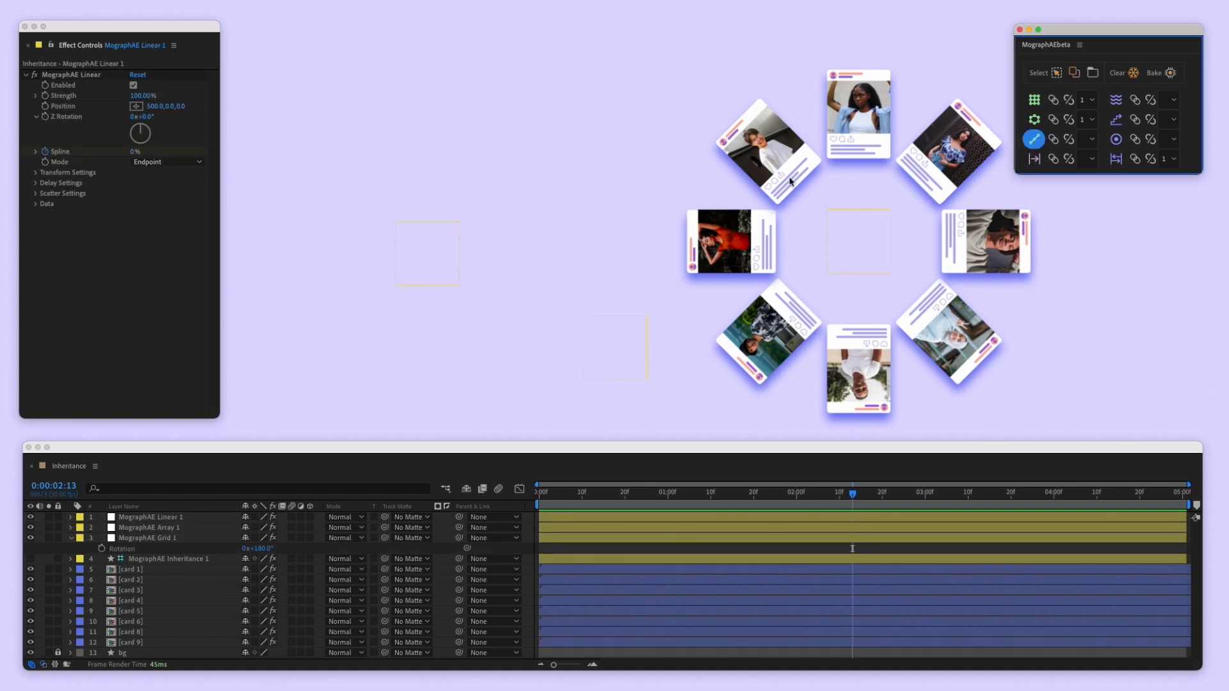
{"action": "left_click_drag", "start_coordinate": [616, 349], "coordinate": [359, 239]}
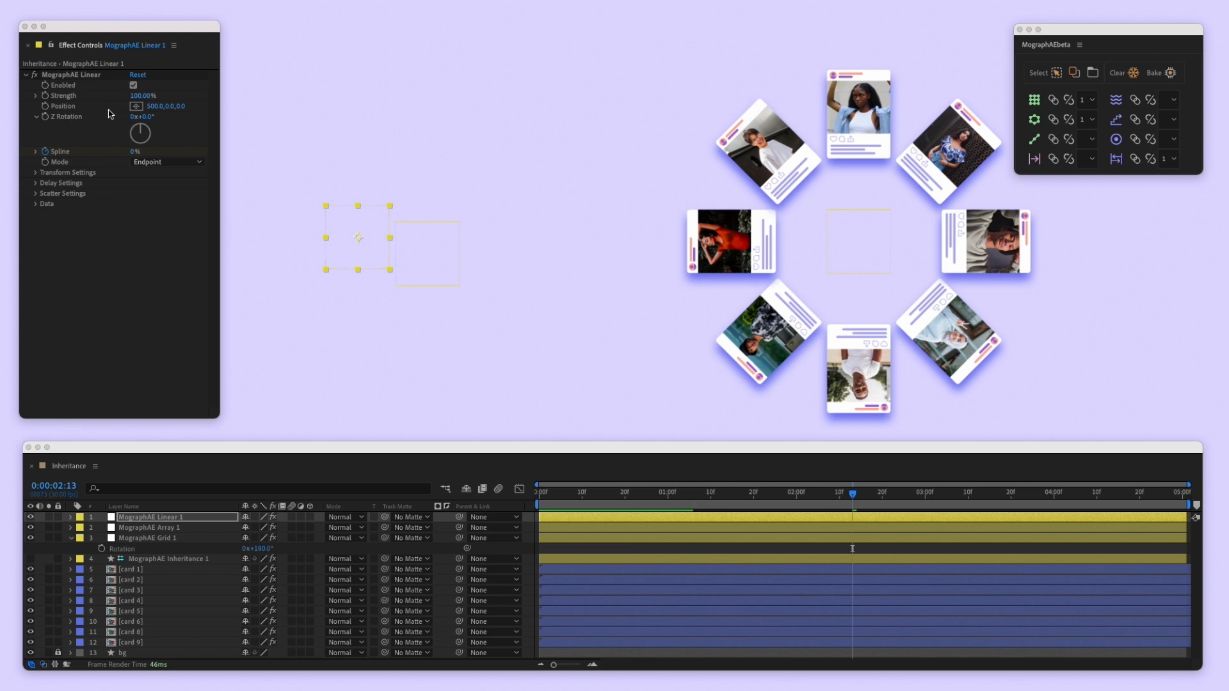
{"action": "left_click_drag", "start_coordinate": [147, 106], "coordinate": [289, 99]}
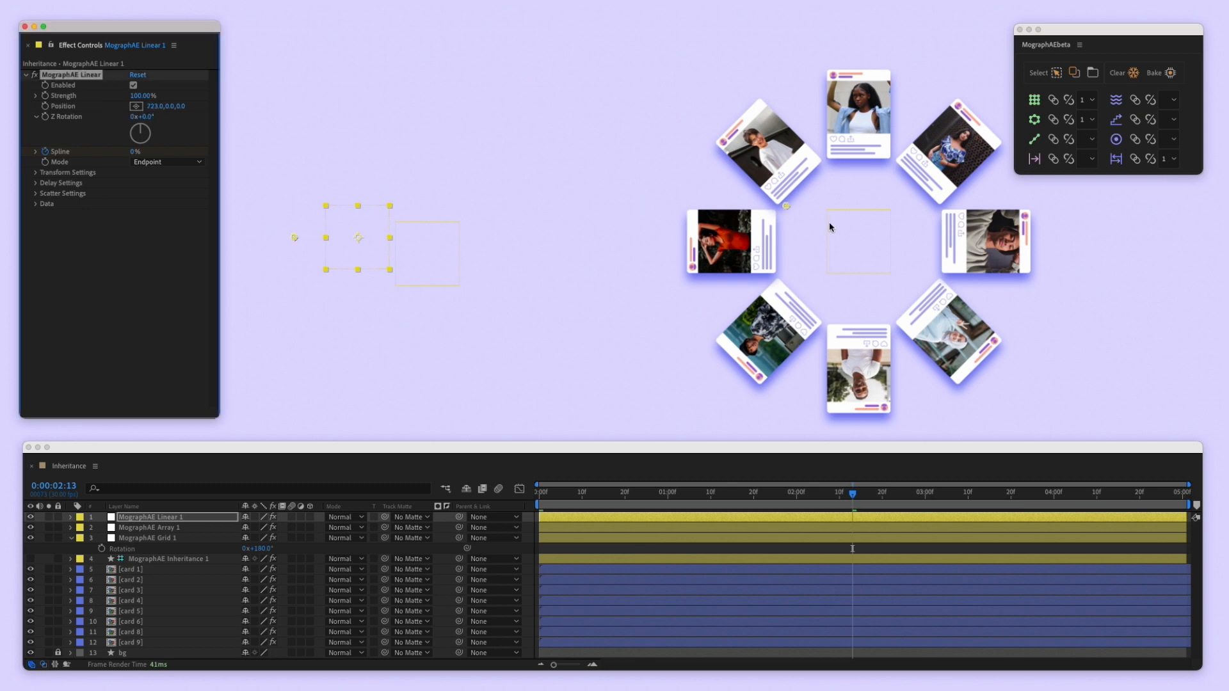
Duplicate the inheritance's Morph Target 2, set Morph Target 3's Cloner Type to Linear, and set Morph Progress to 3x+0.0°
{"action": "left_click", "coordinate": [192, 559]}
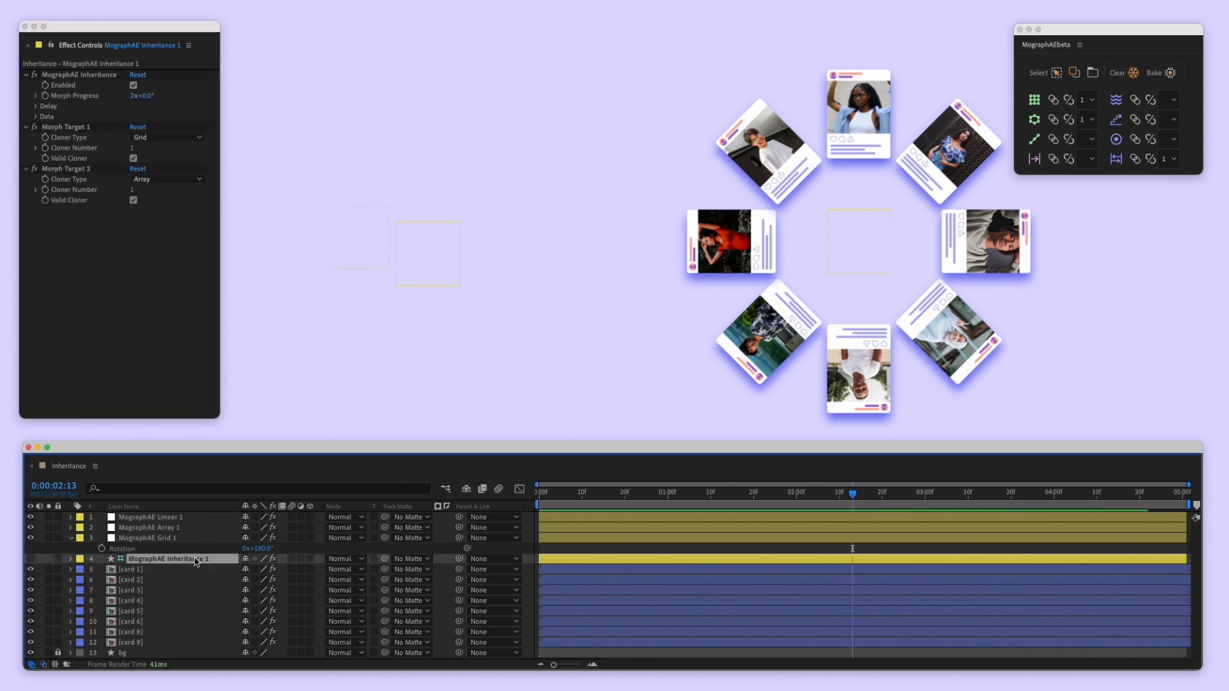
{"action": "right_click", "coordinate": [99, 169]}
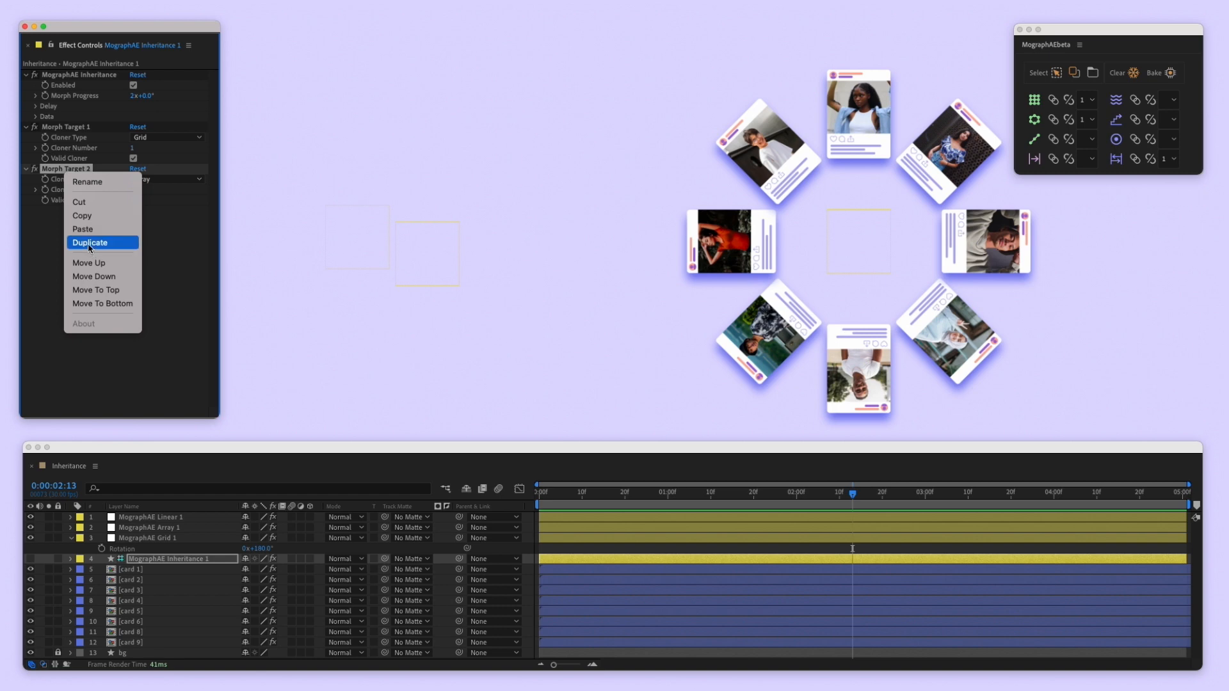
{"action": "left_click", "coordinate": [89, 245]}
{"action": "left_click", "coordinate": [144, 222]}
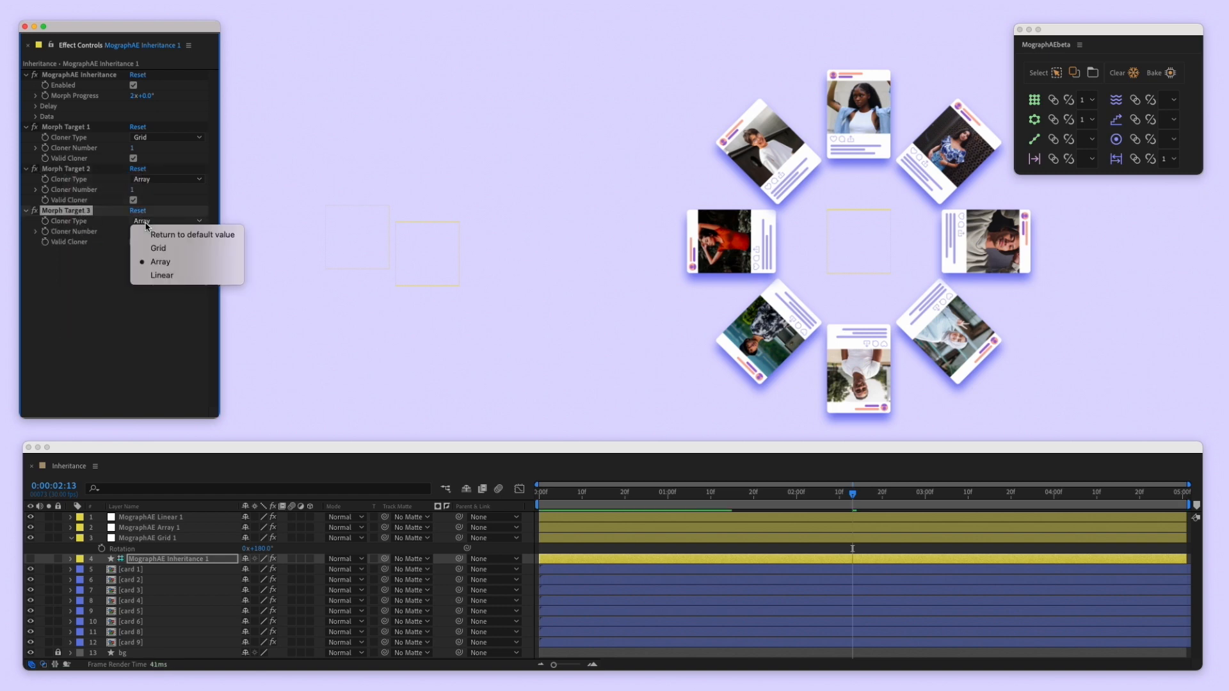
{"action": "left_click", "coordinate": [148, 275]}
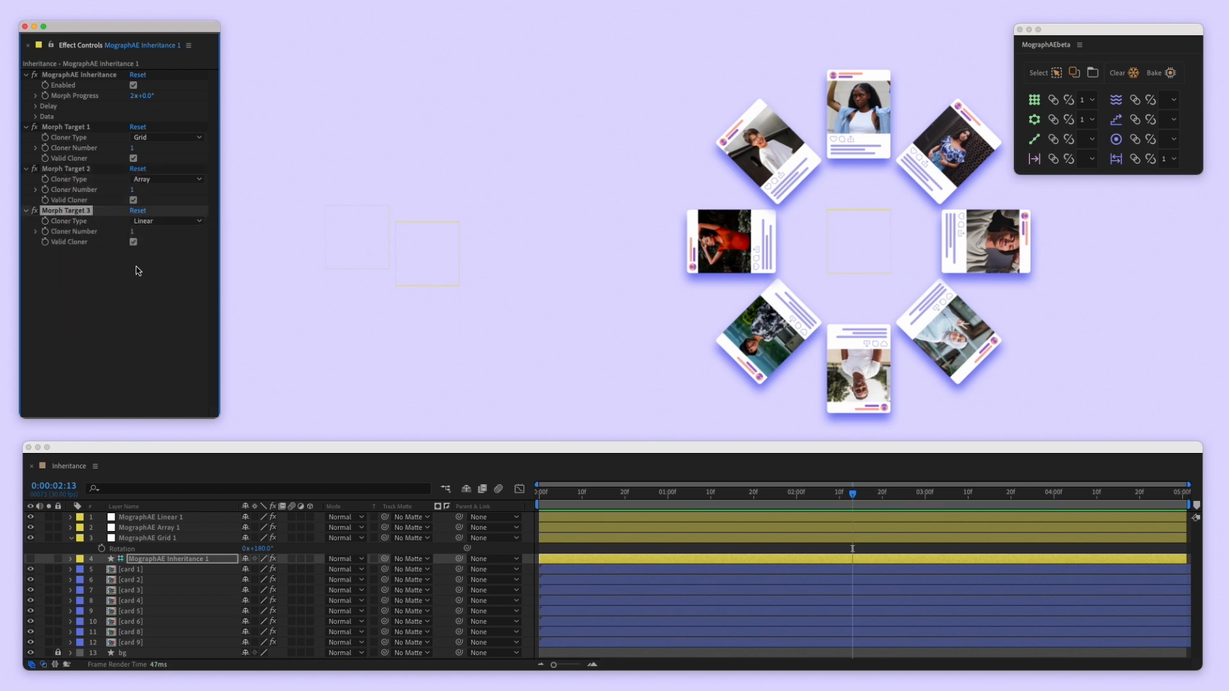
{"action": "left_click_drag", "start_coordinate": [146, 98], "coordinate": [399, 114]}
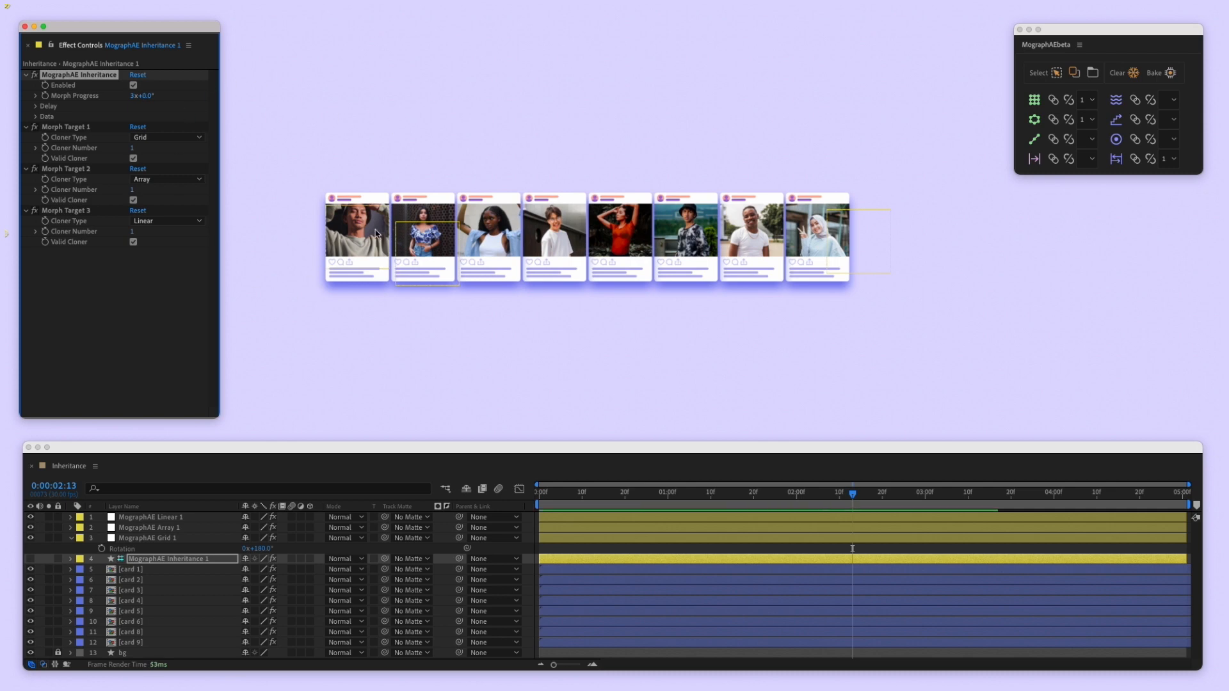
Move the MographAE Linear 1 null down and slightly left, and set its endpoint X position to 853 to spread the cards
{"action": "left_click_drag", "start_coordinate": [356, 236], "coordinate": [327, 343]}
{"action": "left_click_drag", "start_coordinate": [153, 106], "coordinate": [290, 98]}
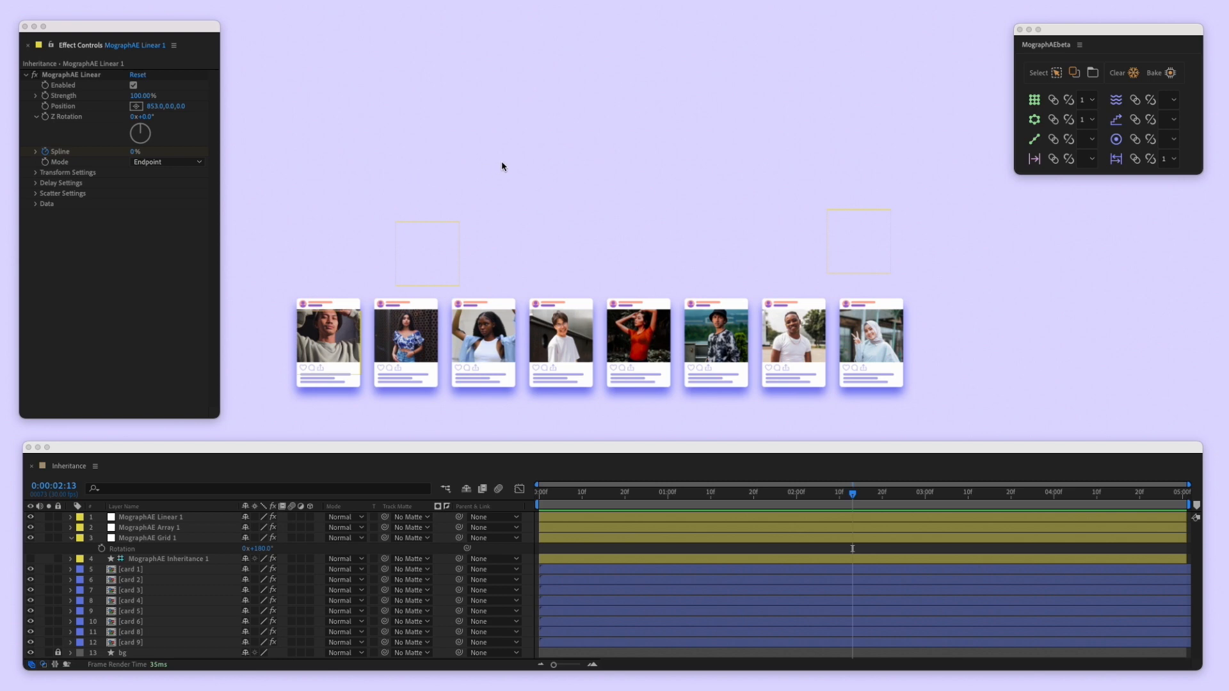
Duplicate the inheritance's Morph Target 3 and set Morph Target 4's Cloner Type to Return to default value
{"action": "left_click", "coordinate": [186, 559]}
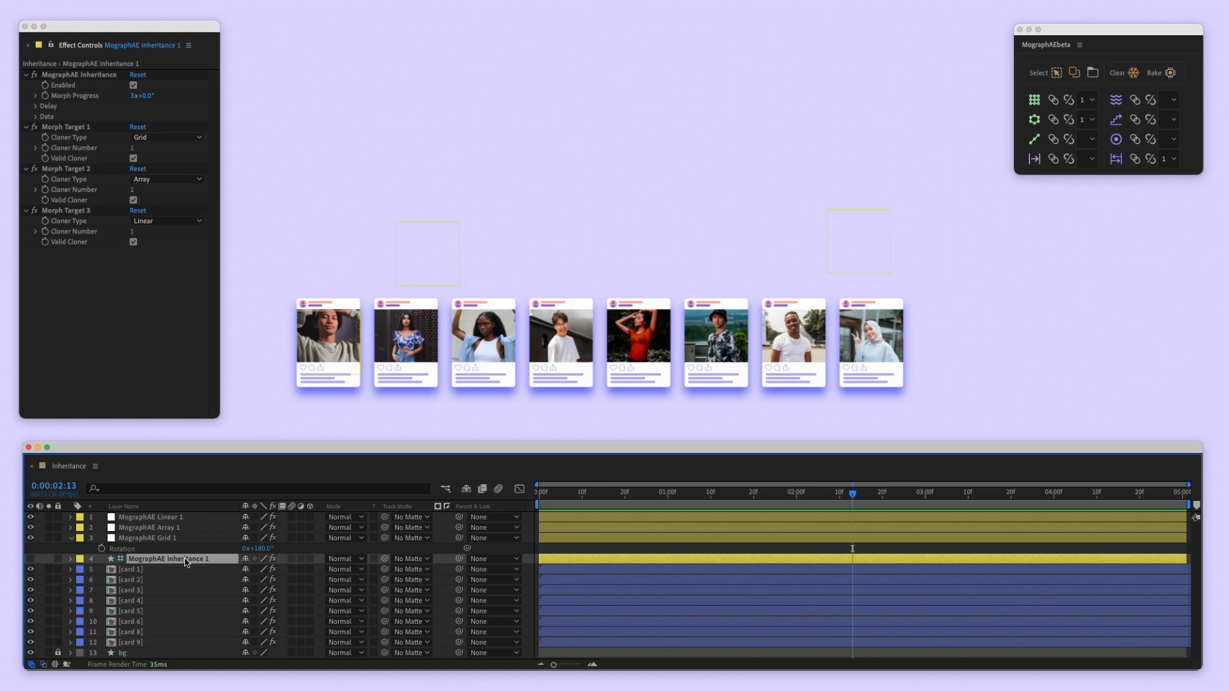
{"action": "left_click", "coordinate": [76, 210]}
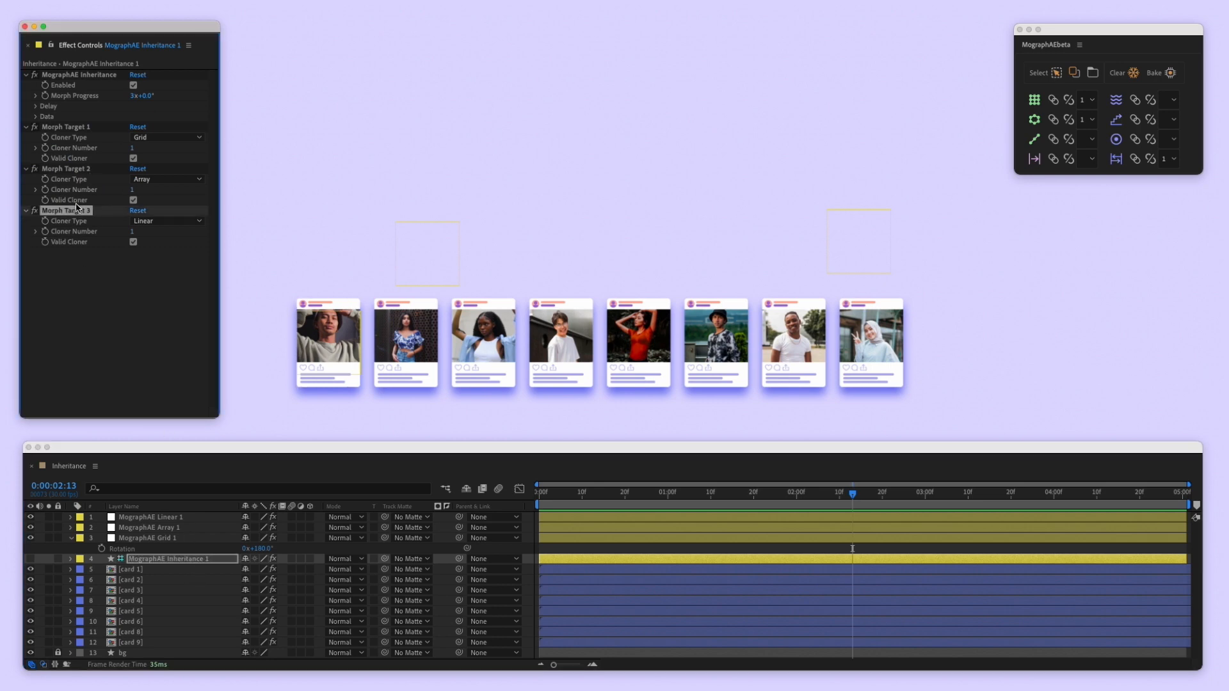
{"action": "right_click", "coordinate": [76, 208]}
{"action": "left_click", "coordinate": [146, 284]}
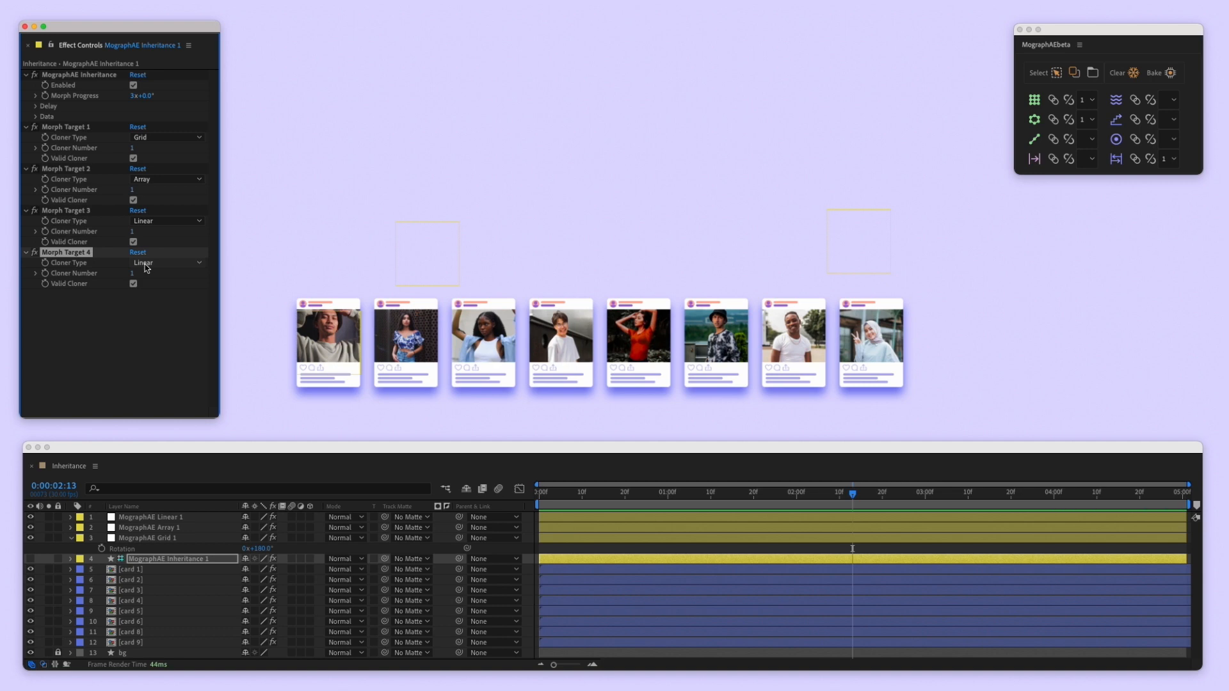
{"action": "left_click", "coordinate": [147, 268]}
{"action": "left_click", "coordinate": [161, 275]}
Set the inheritance's Morph Progress to 4x+15.0° to morph the cards from the linear row to their original positions
{"action": "left_click", "coordinate": [74, 212]}
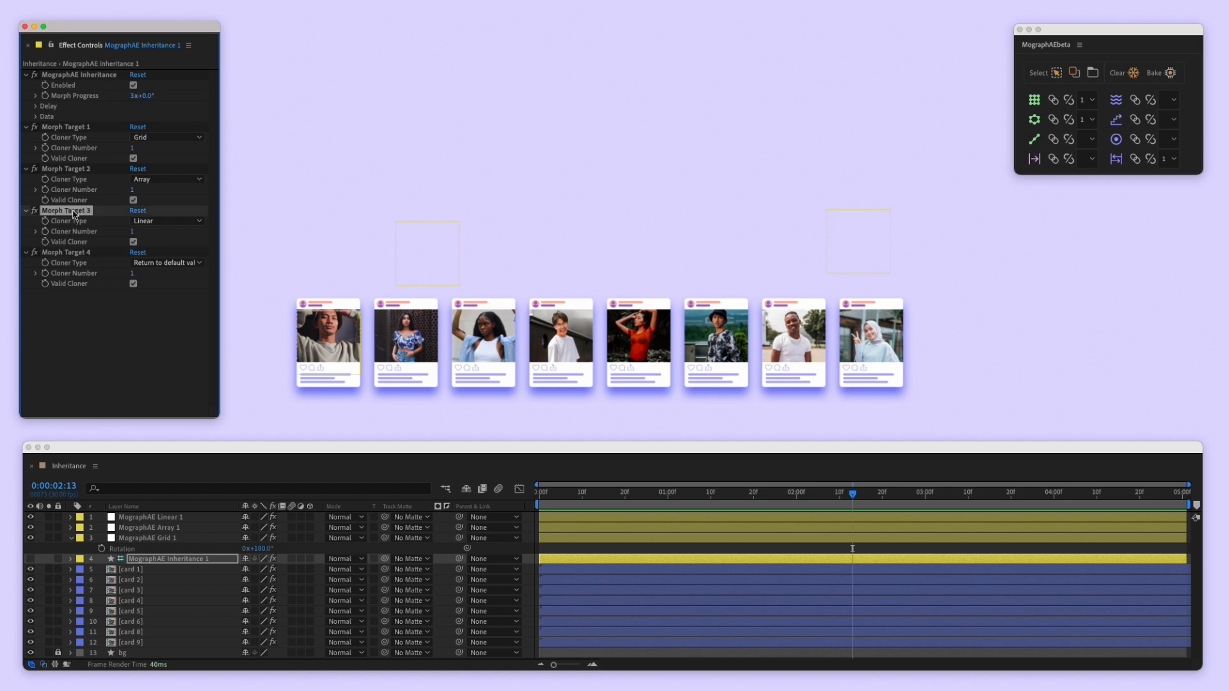
{"action": "left_click", "coordinate": [87, 253]}
{"action": "left_click_drag", "start_coordinate": [159, 96], "coordinate": [379, 108]}
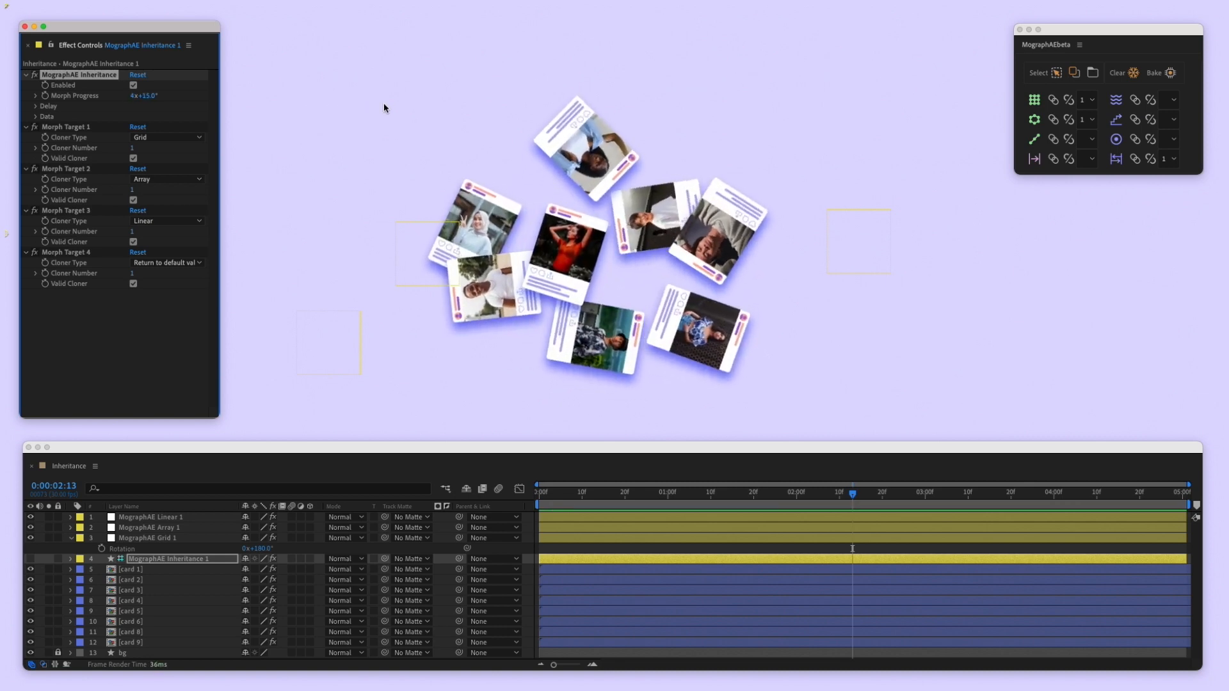
Try swapping cloner types by setting Morph Target 2 to Grid and Morph Target 1 to Array, and undo the changes
{"action": "left_click", "coordinate": [157, 179]}
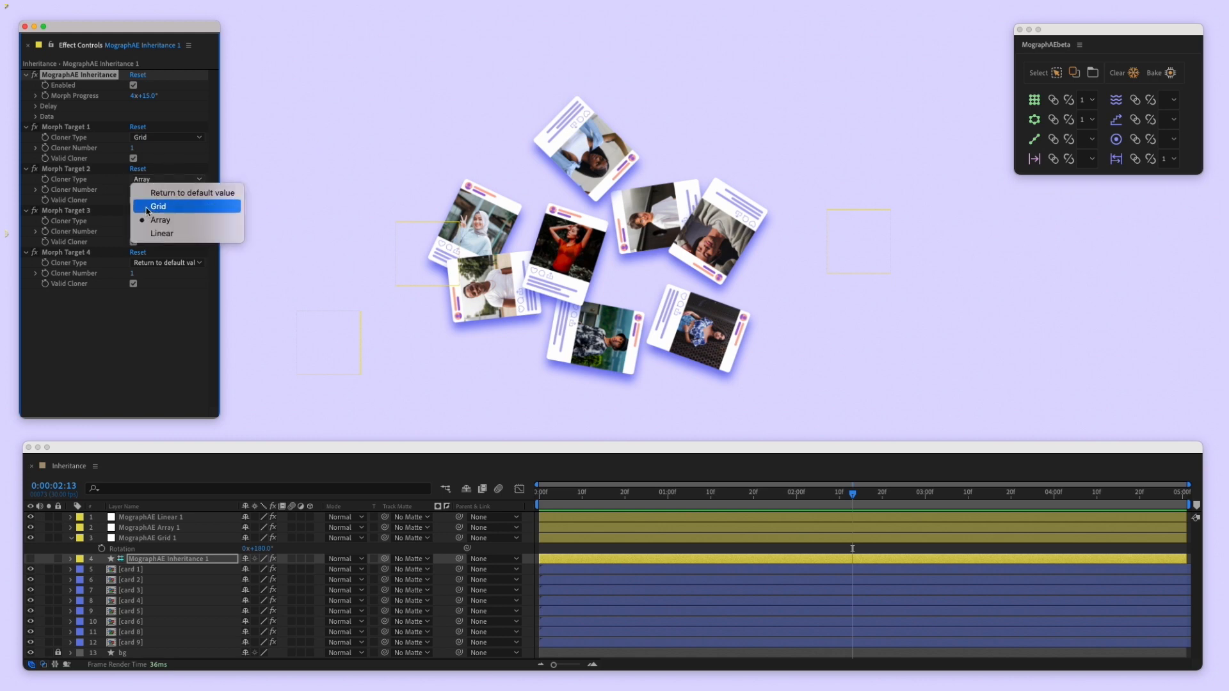
{"action": "left_click", "coordinate": [147, 206]}
{"action": "left_click", "coordinate": [158, 138]}
{"action": "left_click", "coordinate": [146, 178]}
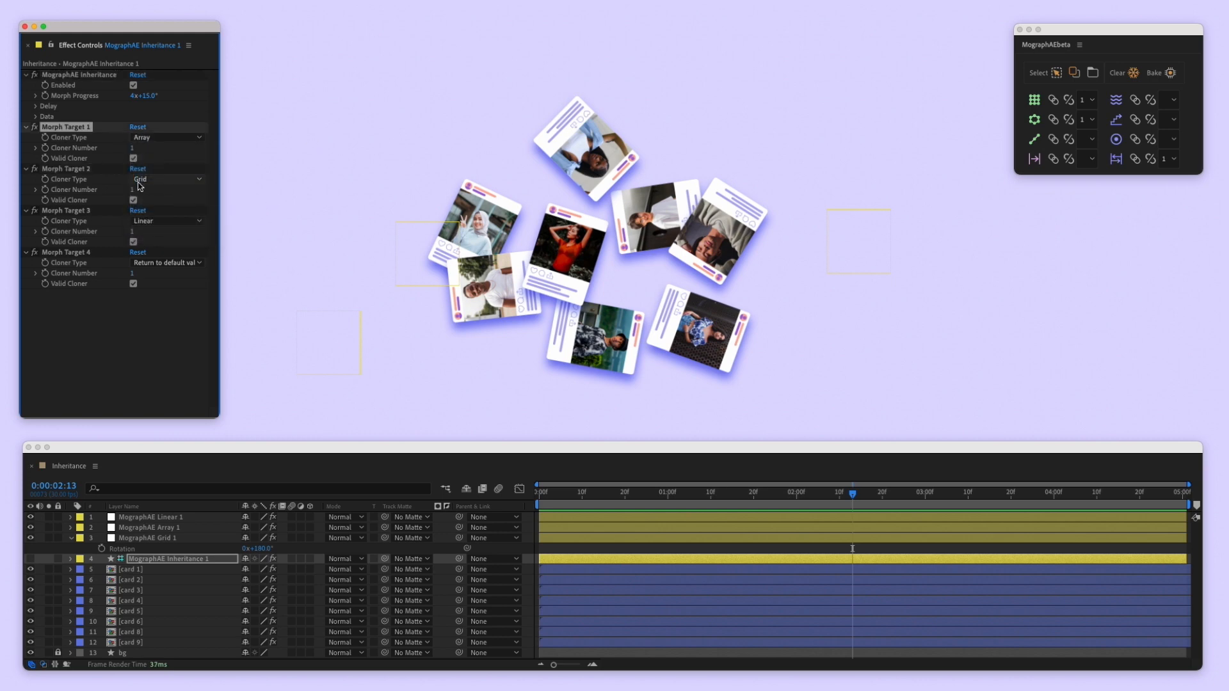
{"action": "left_click", "coordinate": [156, 138]}
{"action": "left_click", "coordinate": [157, 135]}
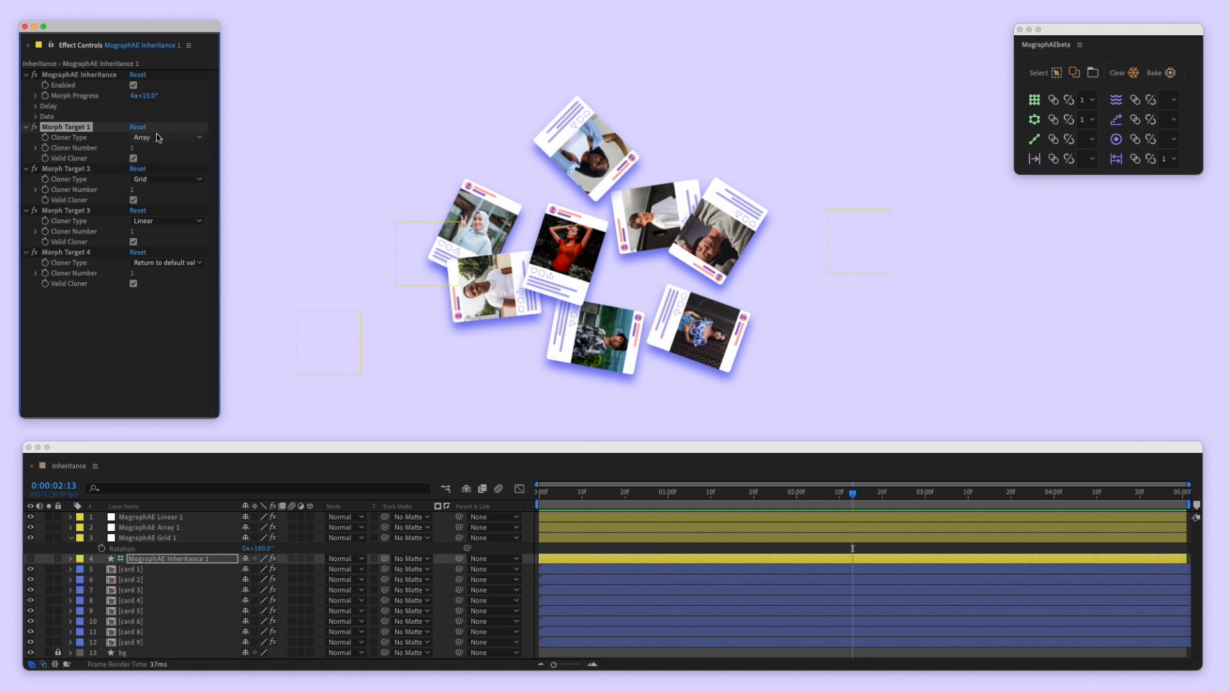
{"action": "key", "text": "super+z"}
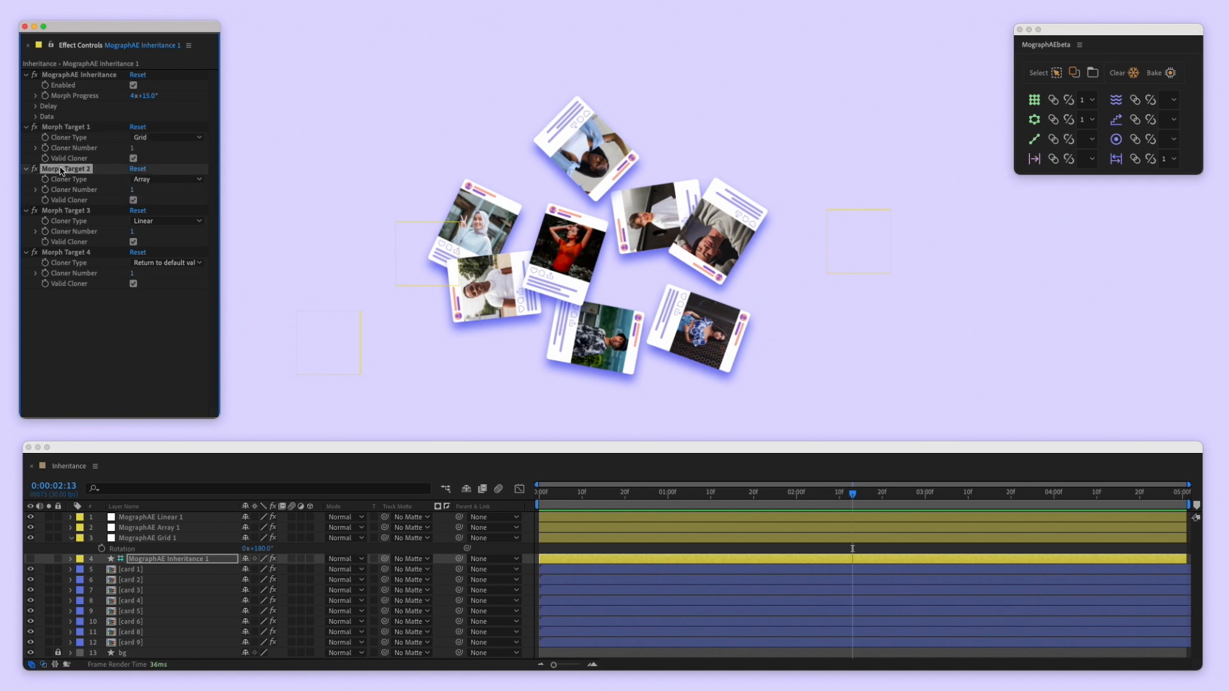
Reorder the inheritance's morph targets so the default-value target comes second and the Array target comes last
{"action": "left_click_drag", "start_coordinate": [62, 171], "coordinate": [77, 141]}
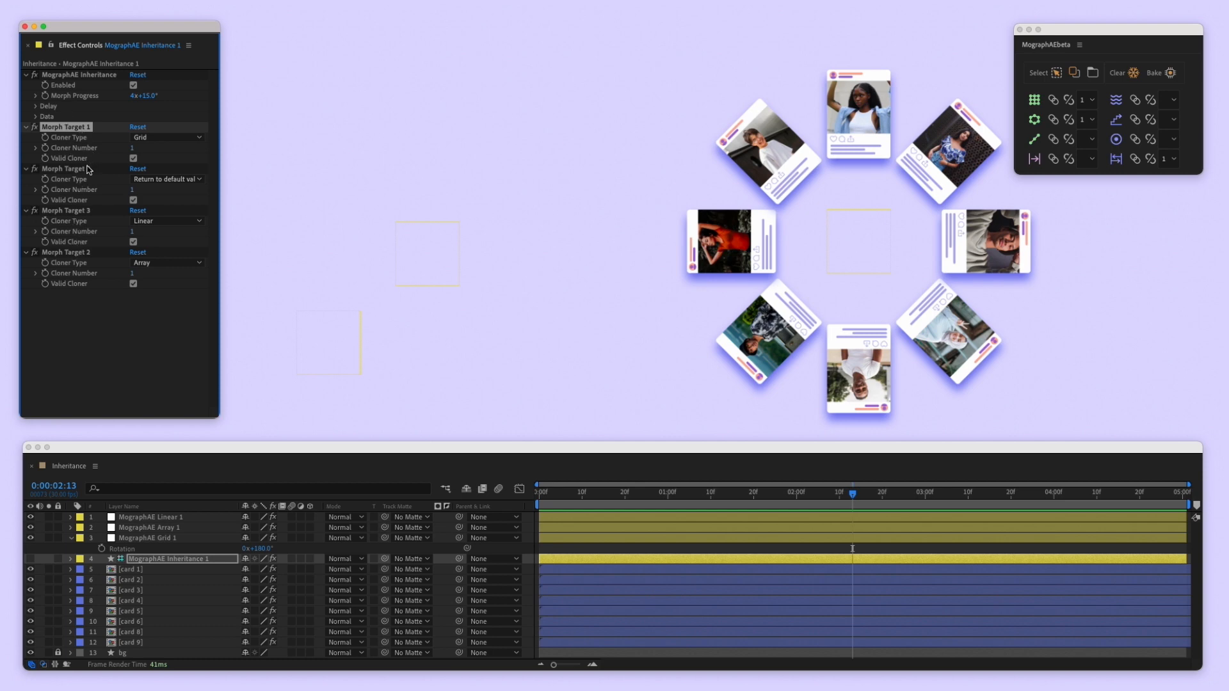
{"action": "left_click", "coordinate": [74, 169]}
{"action": "left_click", "coordinate": [91, 212]}
{"action": "left_click", "coordinate": [74, 253]}
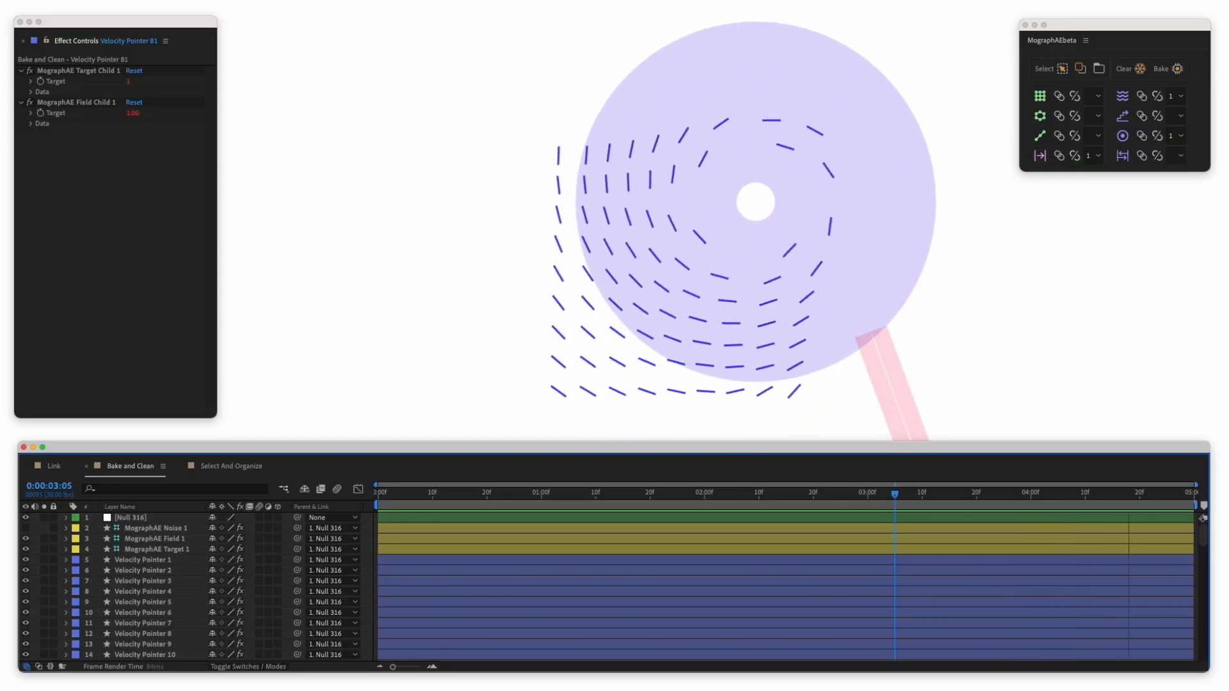
In the Bake and Clean comp, move to 0:00:00:23, select all layers, and bake the MographAE animation into keyframes
{"action": "key", "text": "space"}
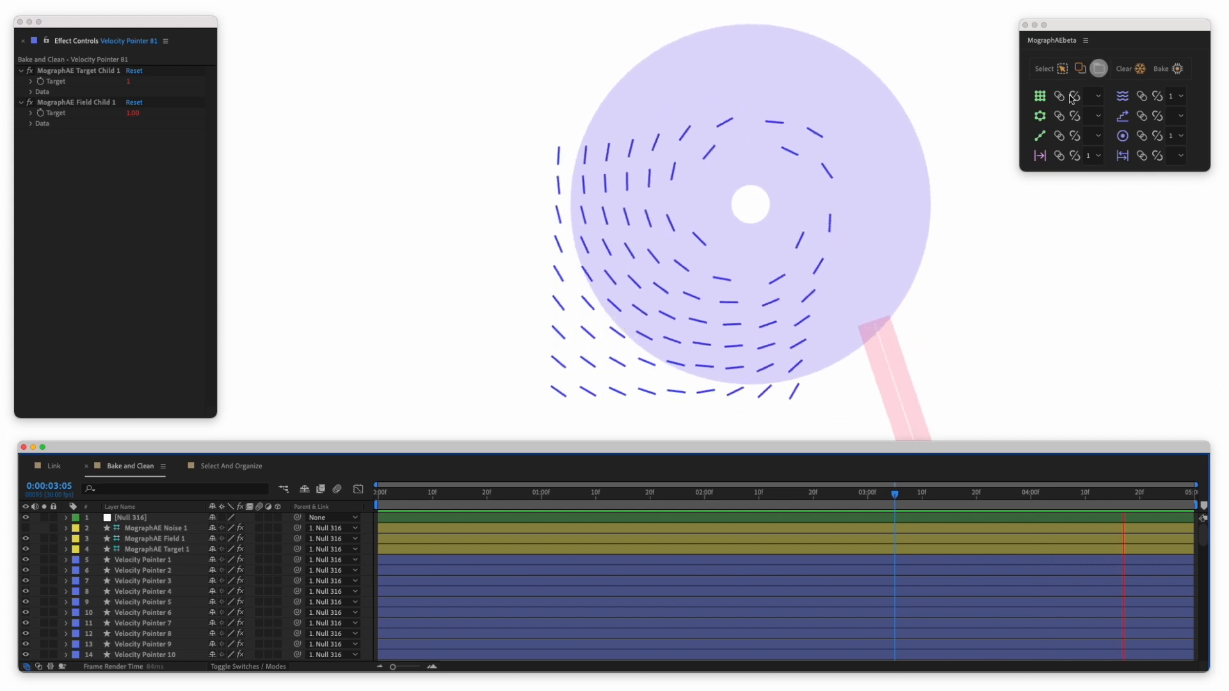
{"action": "left_click_drag", "start_coordinate": [554, 505], "coordinate": [505, 505]}
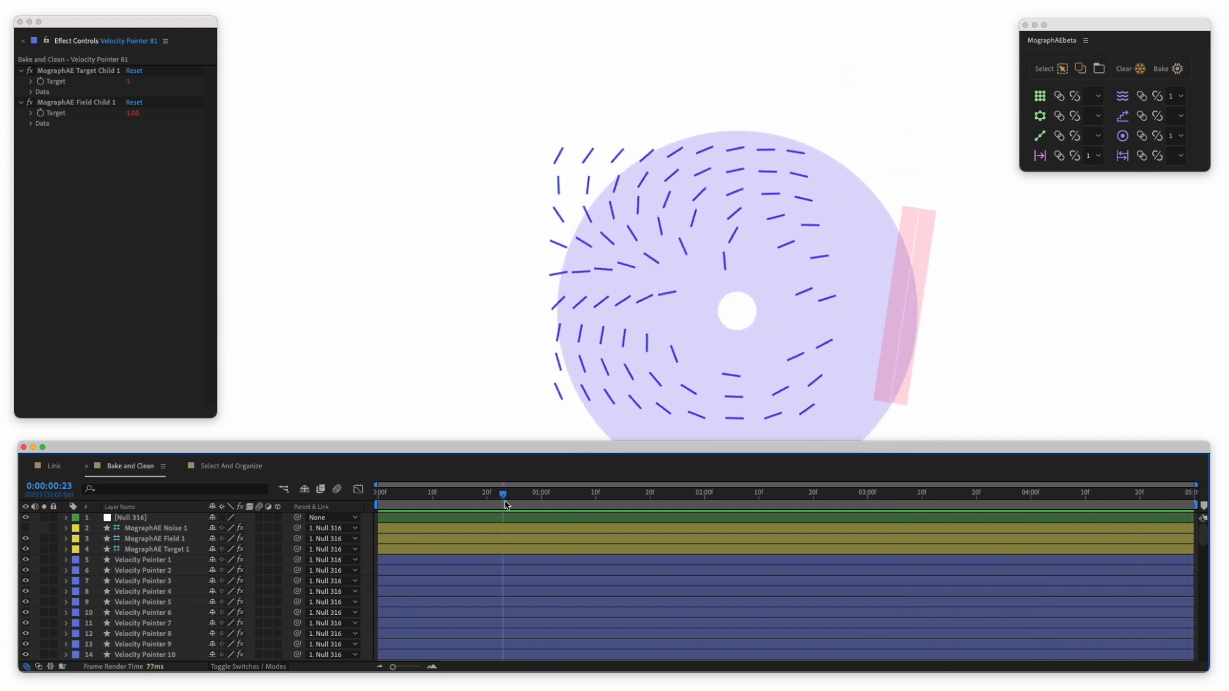
{"action": "left_click", "coordinate": [128, 538]}
{"action": "key", "text": "super+a"}
{"action": "left_click", "coordinate": [1161, 70]}
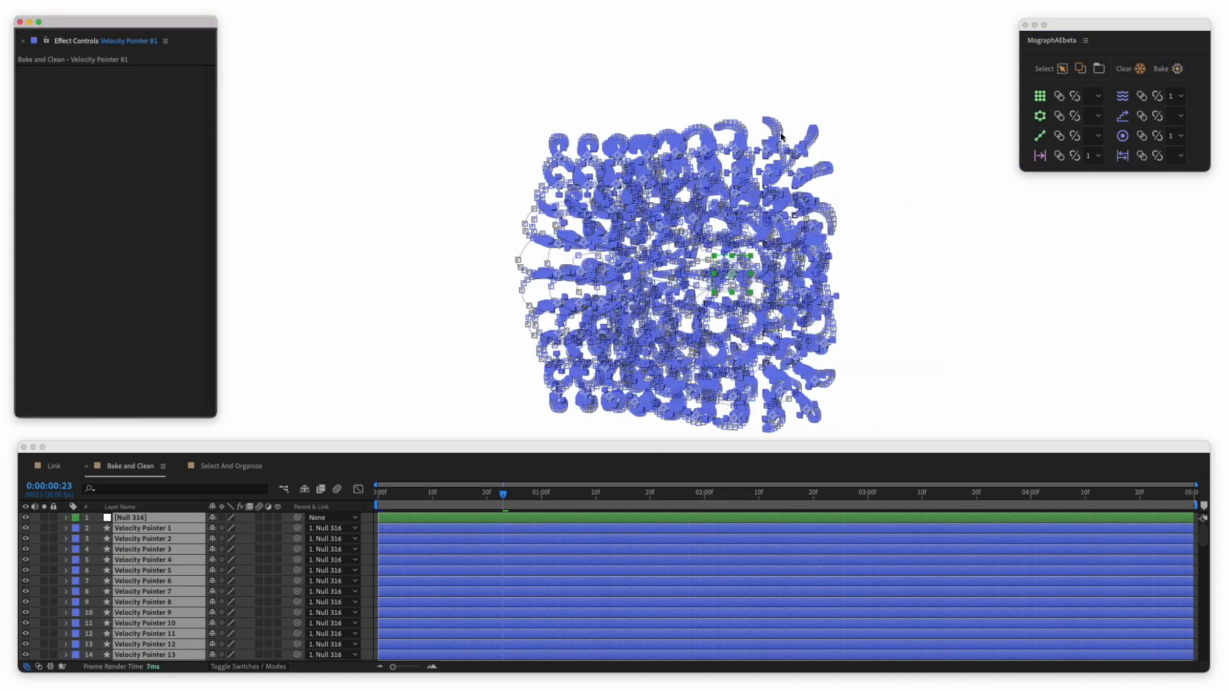
Return to the first frame, clear the selection, and preview the baked pointer animation
{"action": "left_click_drag", "start_coordinate": [501, 502], "coordinate": [354, 493]}
{"action": "left_click", "coordinate": [508, 416]}
{"action": "key", "text": "space"}
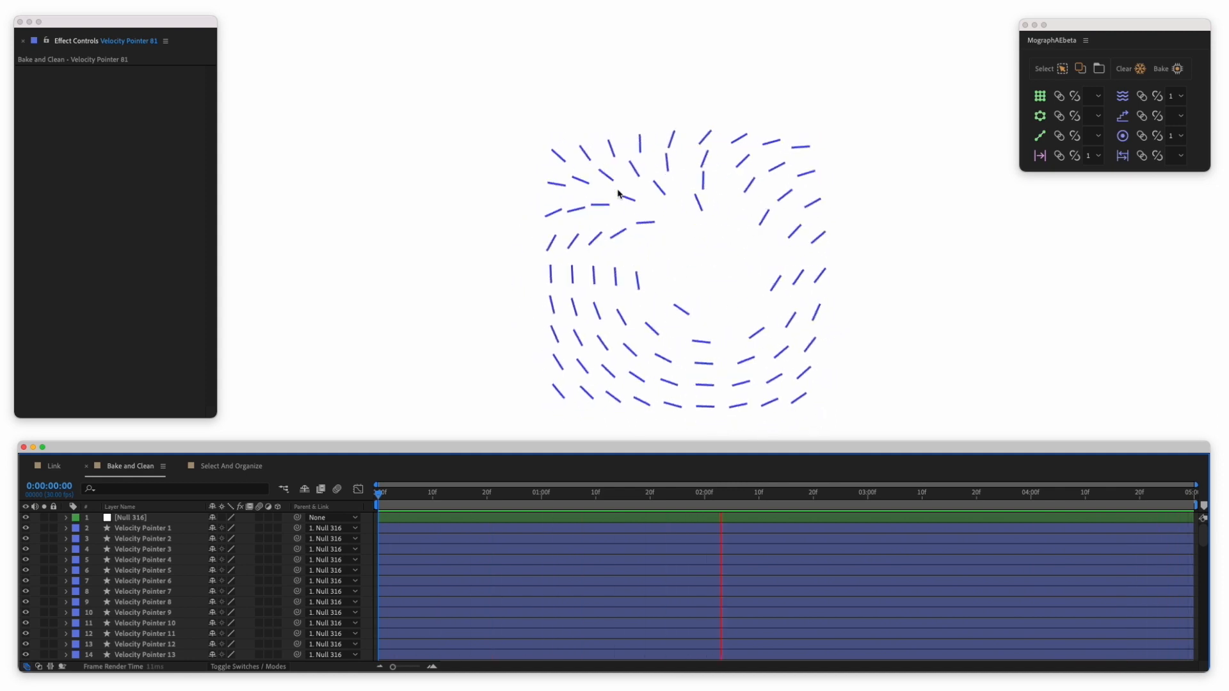
{"action": "key", "text": "space"}
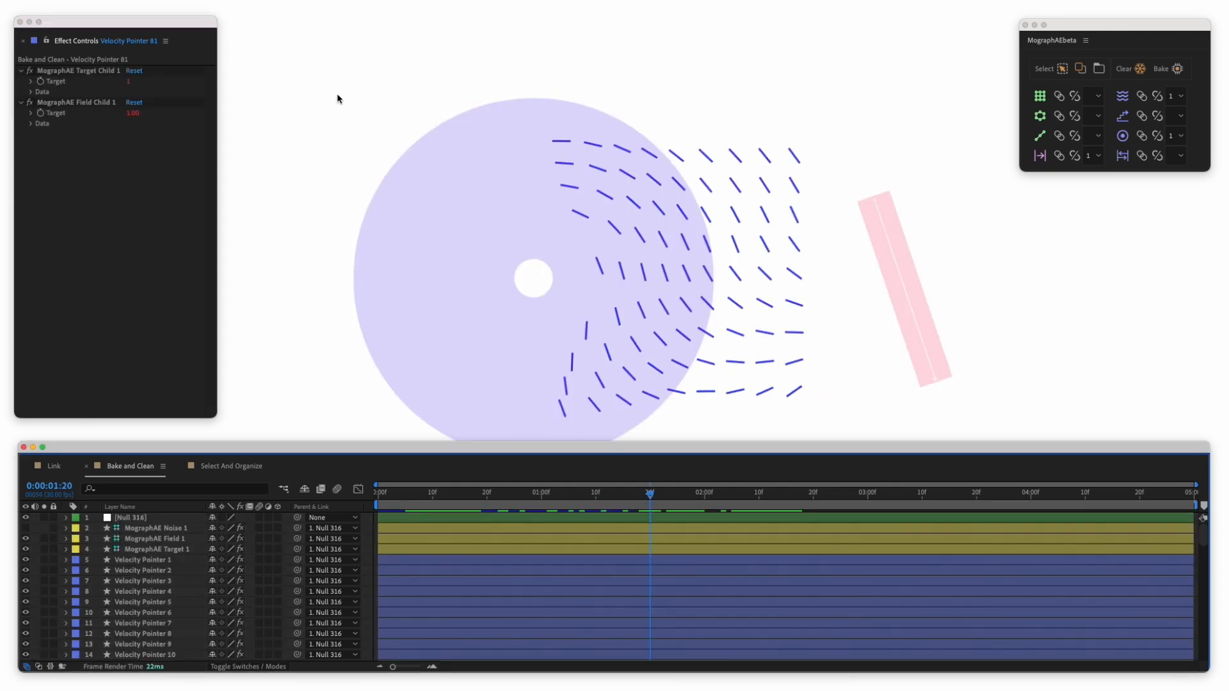
Select all layers in the Bake and Clean comp and clear their MographAE effects at 0:00:01:20
{"action": "left_click", "coordinate": [168, 526]}
{"action": "key", "text": "super+a"}
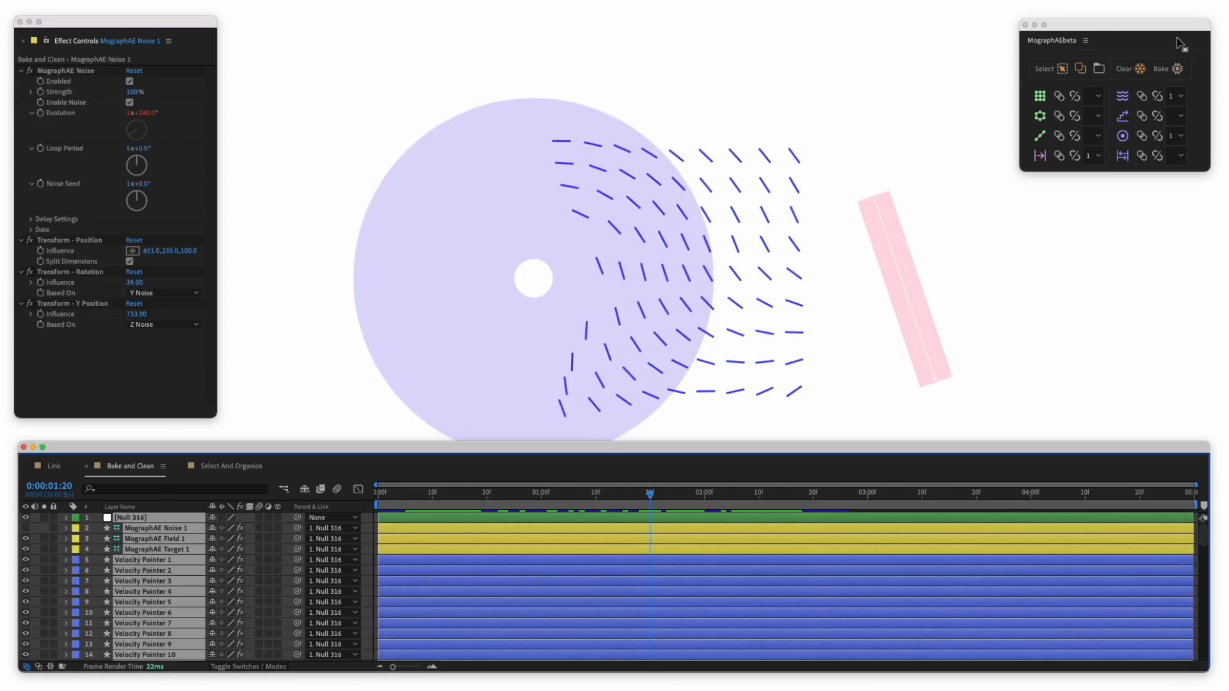
{"action": "left_click", "coordinate": [1115, 72]}
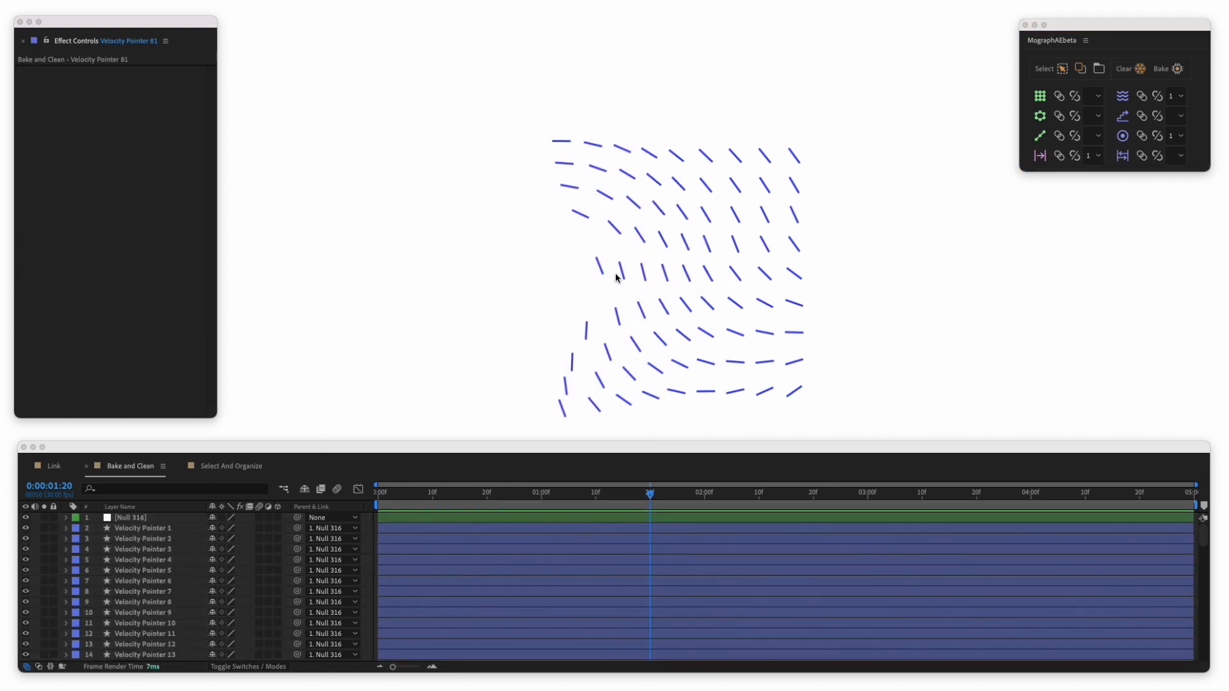
Try moving the cleaned Velocity Pointer 5 slightly left and down, undo the move, and scrub the timeline
{"action": "left_click_drag", "start_coordinate": [603, 269], "coordinate": [590, 250]}
{"action": "left_click_drag", "start_coordinate": [540, 303], "coordinate": [565, 286]}
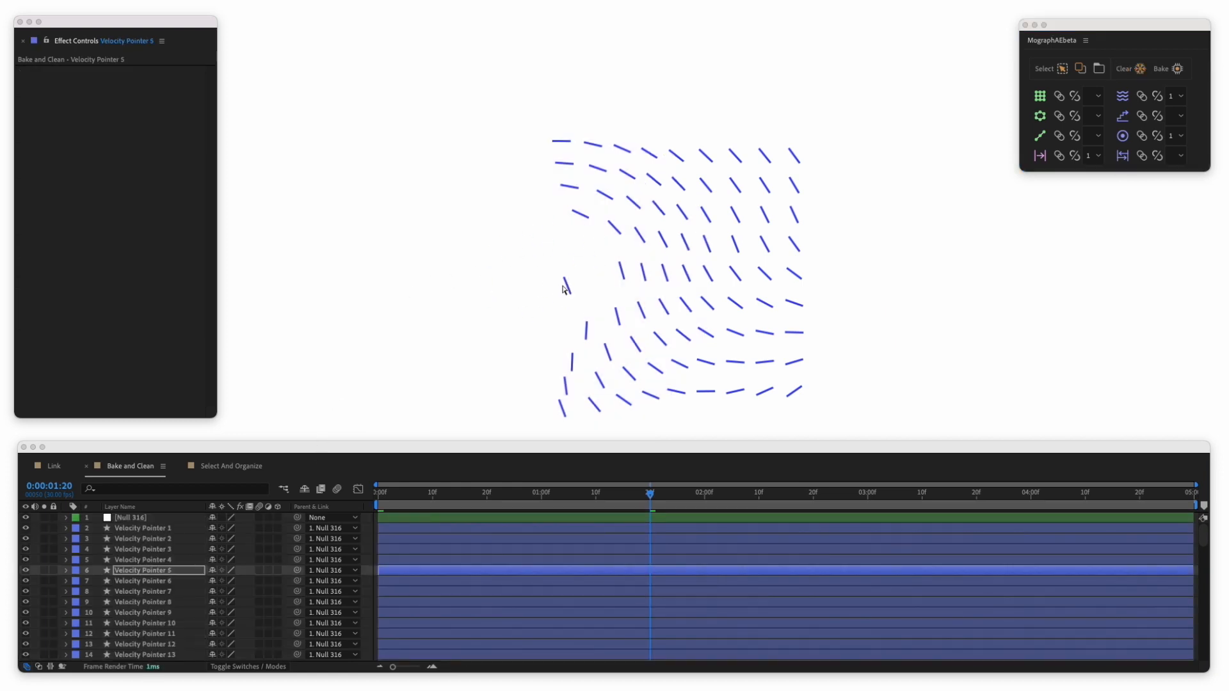
{"action": "key", "text": "super+z"}
{"action": "left_click_drag", "start_coordinate": [663, 495], "coordinate": [725, 498]}
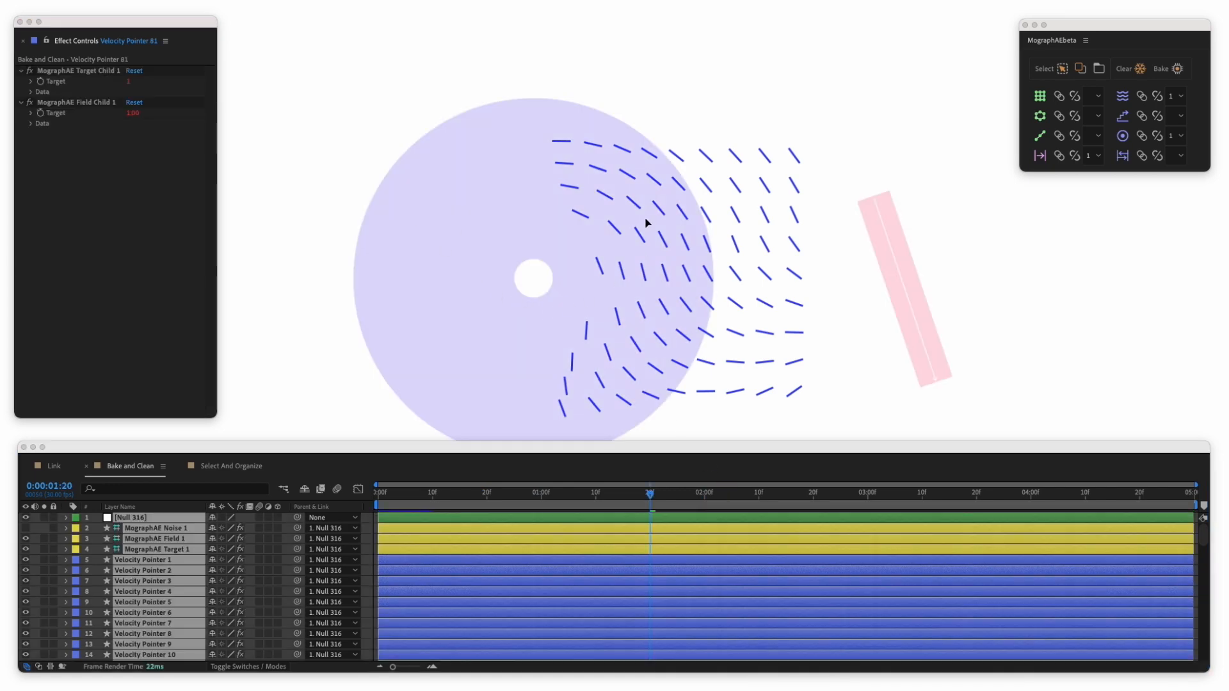
Try moving all the effector and velocity pointer layers together up and right, and undo the move
{"action": "left_click", "coordinate": [645, 218]}
{"action": "left_click_drag", "start_coordinate": [624, 231], "coordinate": [719, 127]}
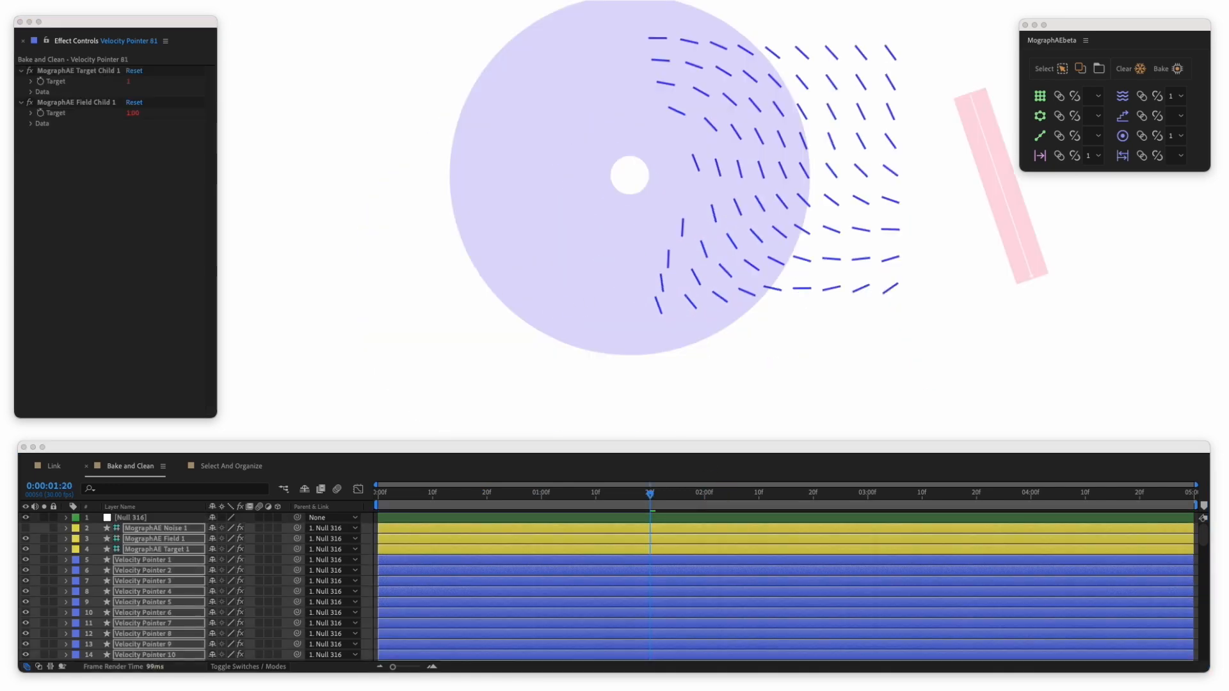
{"action": "key", "text": "super+z"}
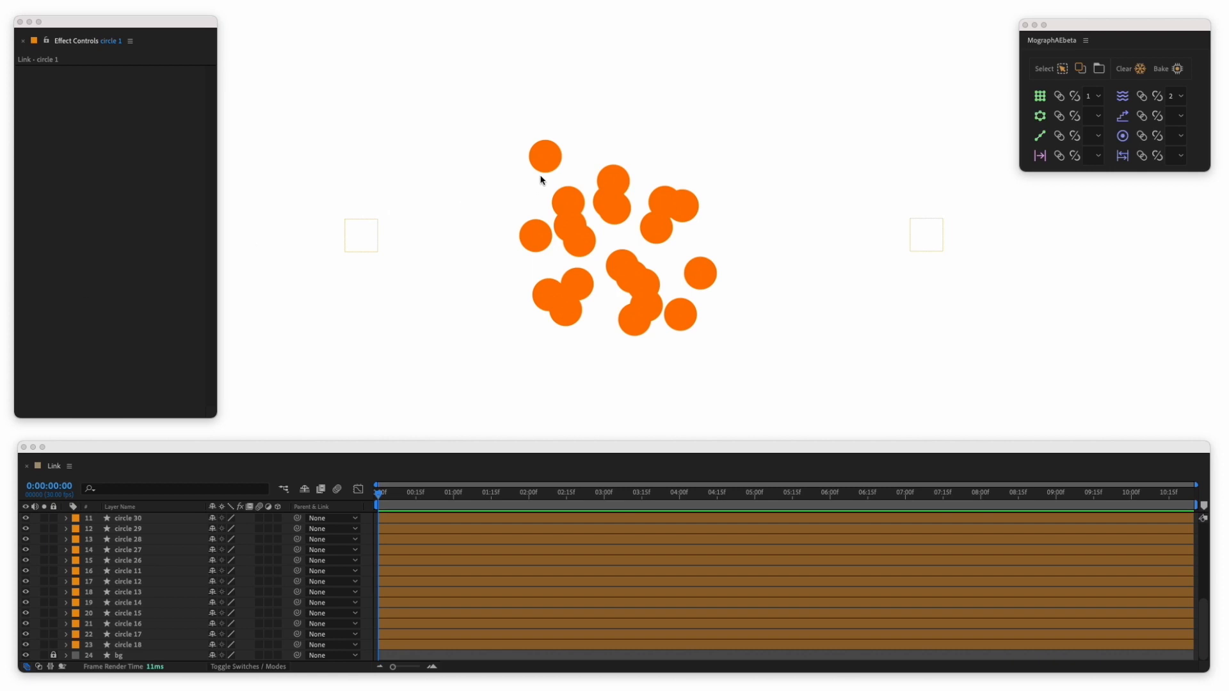
Check the available Grid cloner numbers and inspect the MographAE Grid 1 and Grid 2 nulls in the Link comp
{"action": "left_click", "coordinate": [1093, 98]}
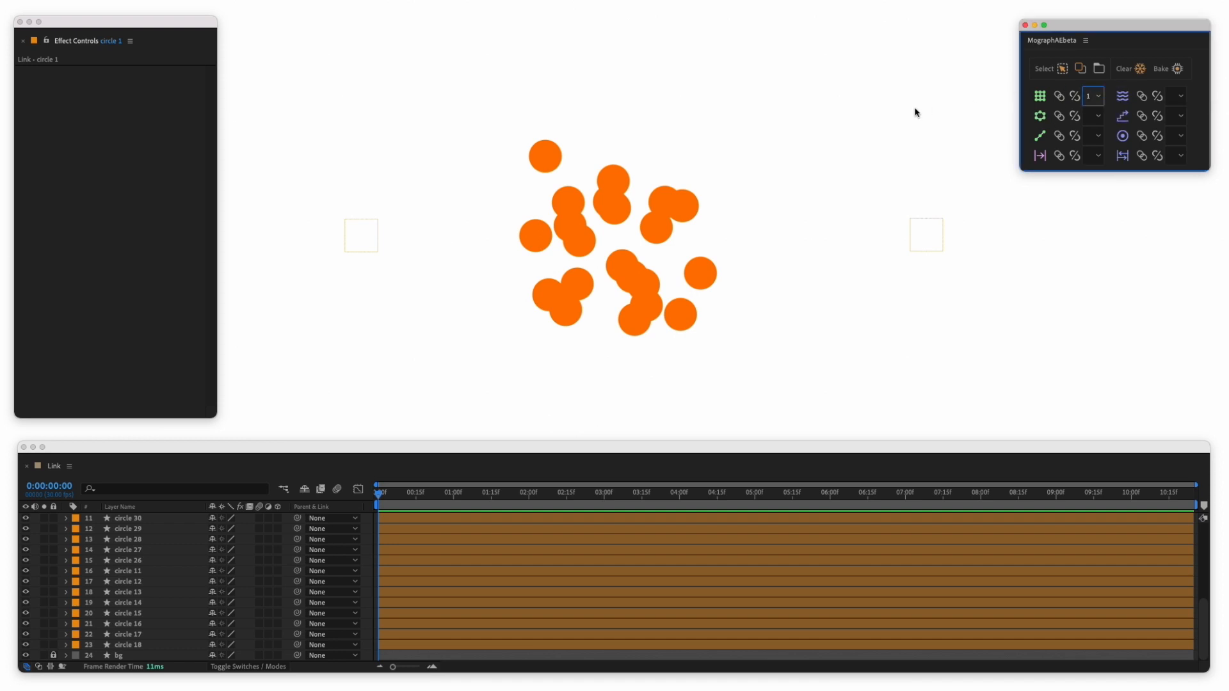
{"action": "left_click", "coordinate": [1091, 97]}
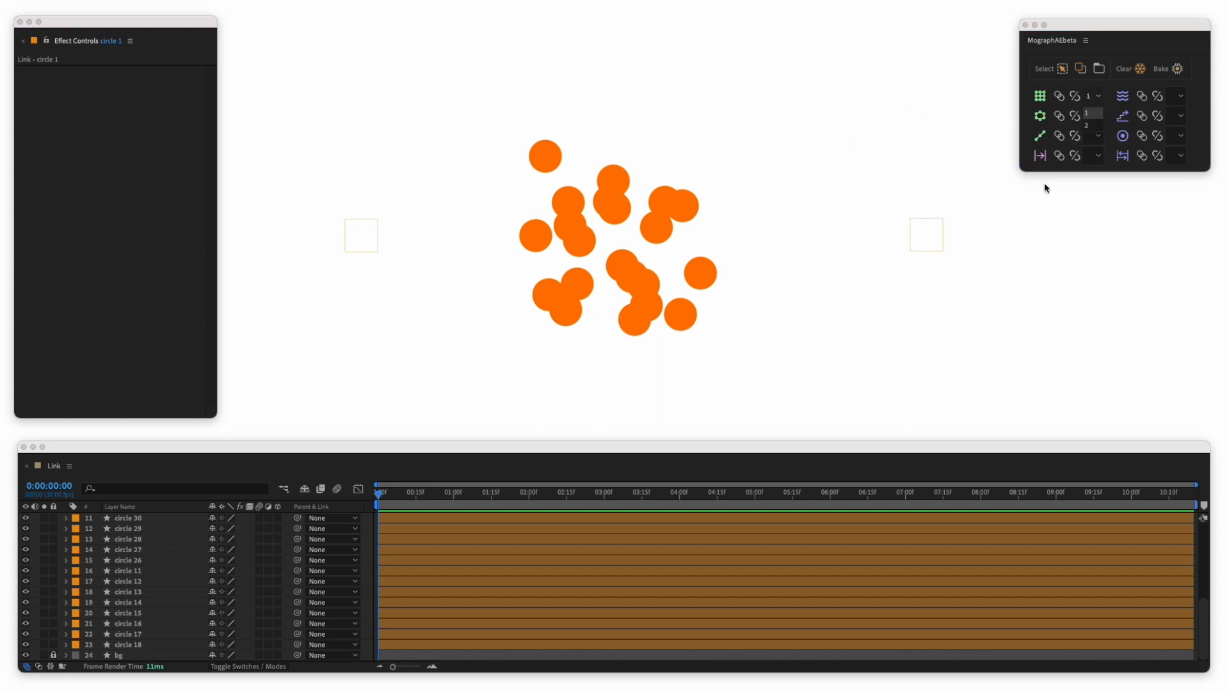
{"action": "left_click", "coordinate": [977, 100]}
{"action": "left_click", "coordinate": [358, 239]}
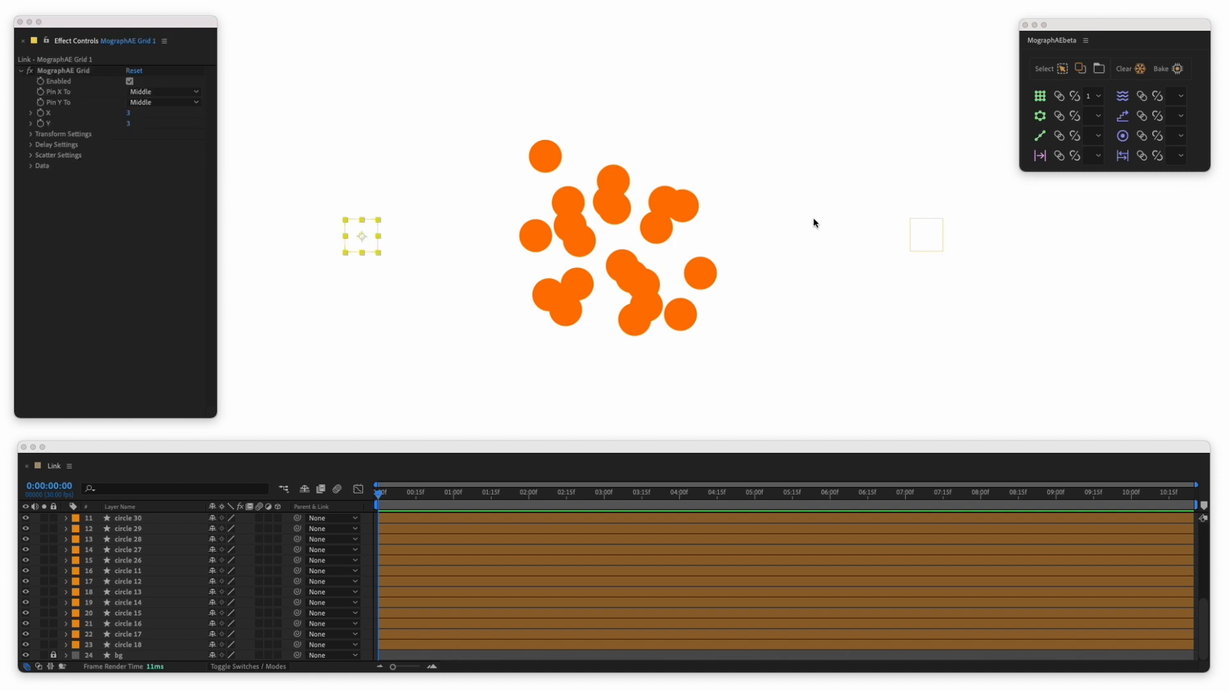
{"action": "left_click", "coordinate": [925, 237]}
Select all the scattered orange circles and link them to Grid cloner 1
{"action": "left_click", "coordinate": [775, 166]}
{"action": "left_click_drag", "start_coordinate": [480, 130], "coordinate": [719, 412]}
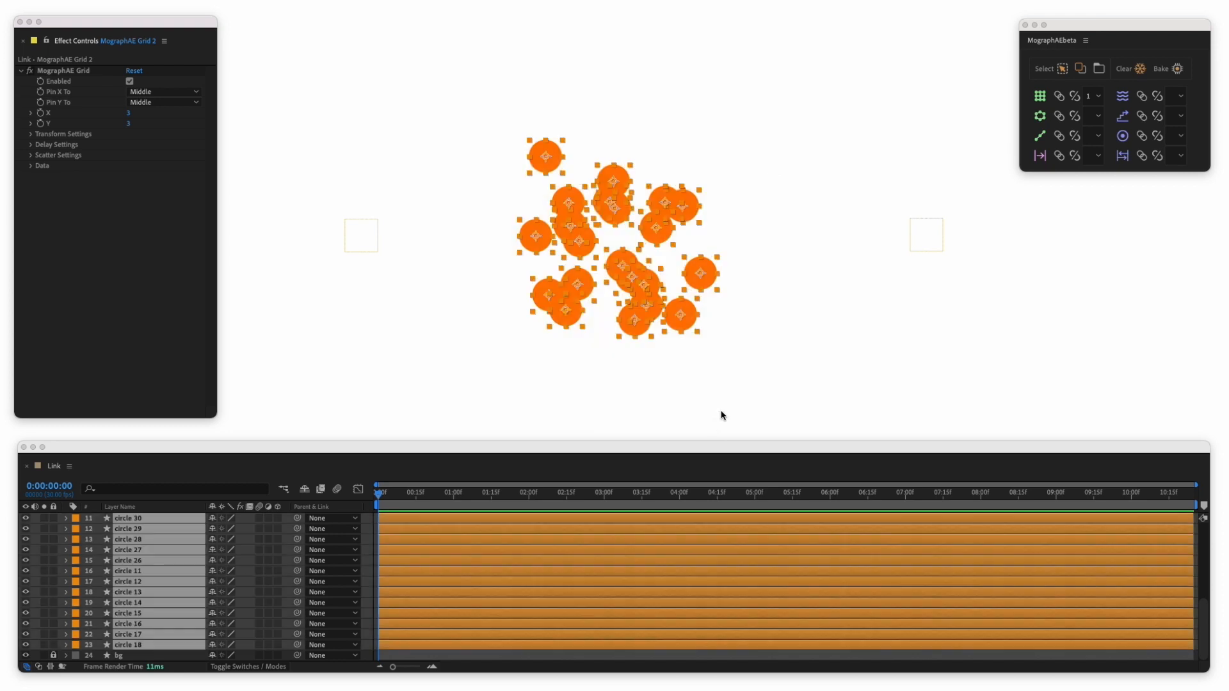
{"action": "left_click", "coordinate": [1075, 95]}
{"action": "left_click", "coordinate": [1059, 96]}
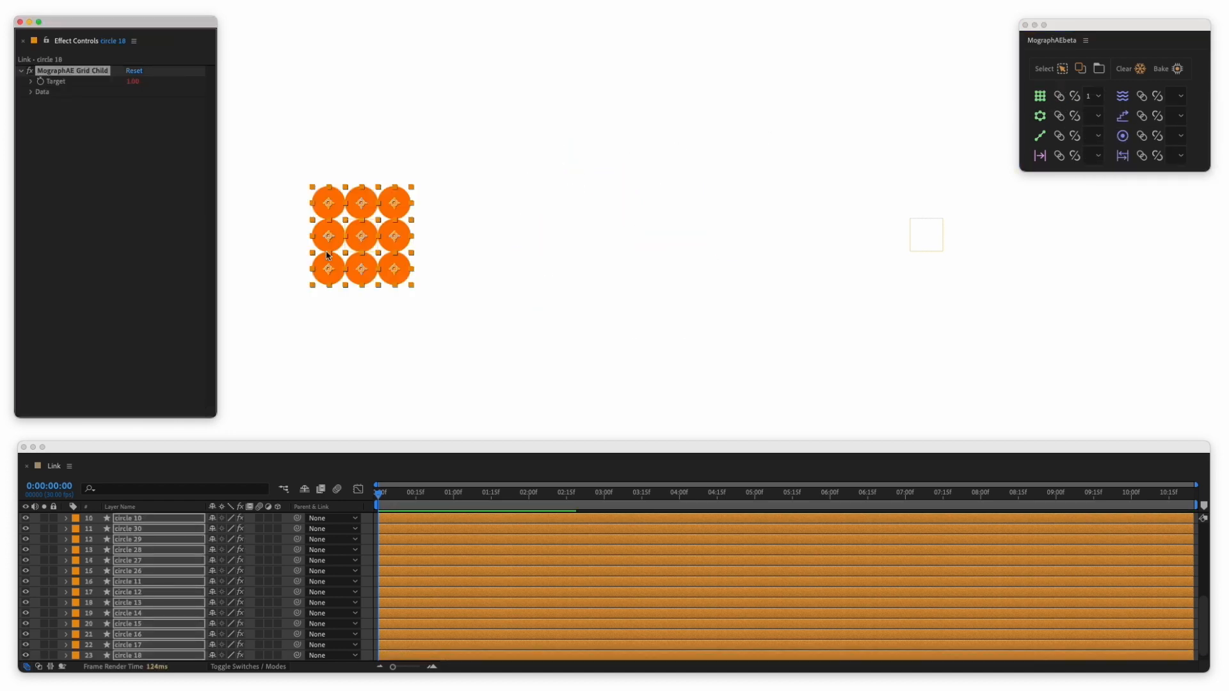
{"action": "left_click", "coordinate": [423, 211]}
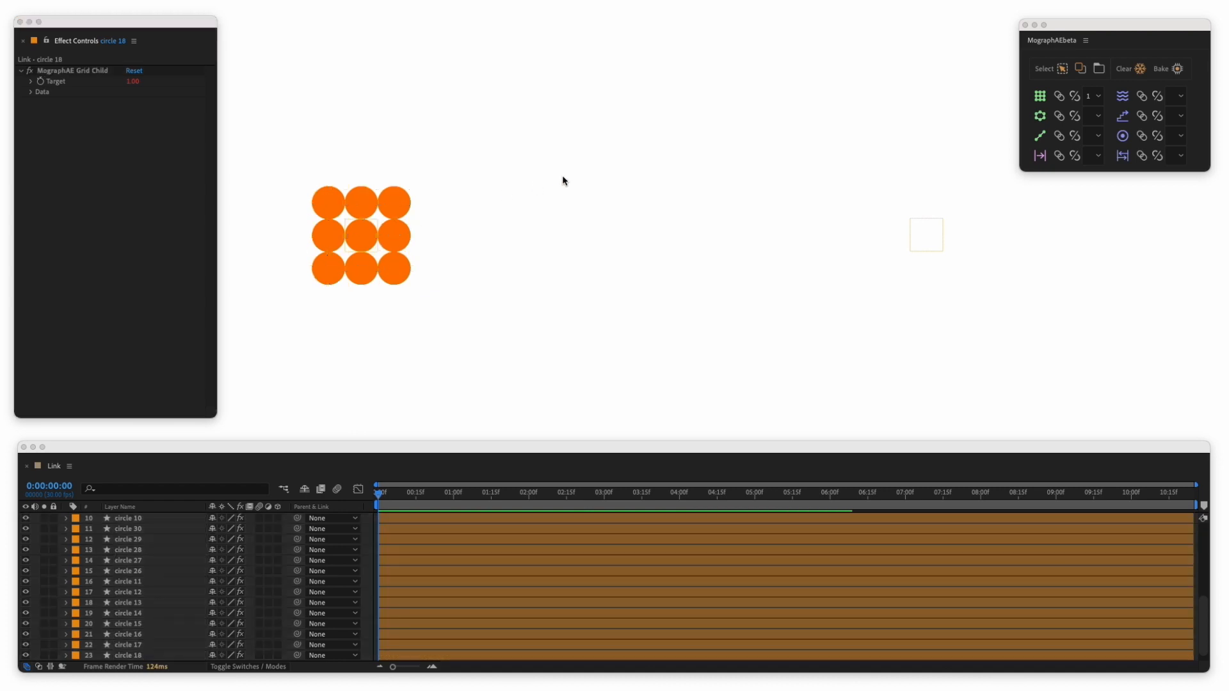
Nudge the MographAE Grid 2 null slightly left, and link the topmost circles of the Grid 1 arrangement to Grid cloner 2
{"action": "mouse_move", "coordinate": [909, 237]}
{"action": "left_mouse_down"}
{"action": "mouse_move", "coordinate": [878, 209]}
{"action": "mouse_move", "coordinate": [936, 250]}
{"action": "mouse_move", "coordinate": [811, 212]}
{"action": "mouse_move", "coordinate": [892, 250]}
{"action": "mouse_move", "coordinate": [908, 211]}
{"action": "mouse_move", "coordinate": [909, 241]}
{"action": "left_mouse_up"}
{"action": "left_click", "coordinate": [1093, 116]}
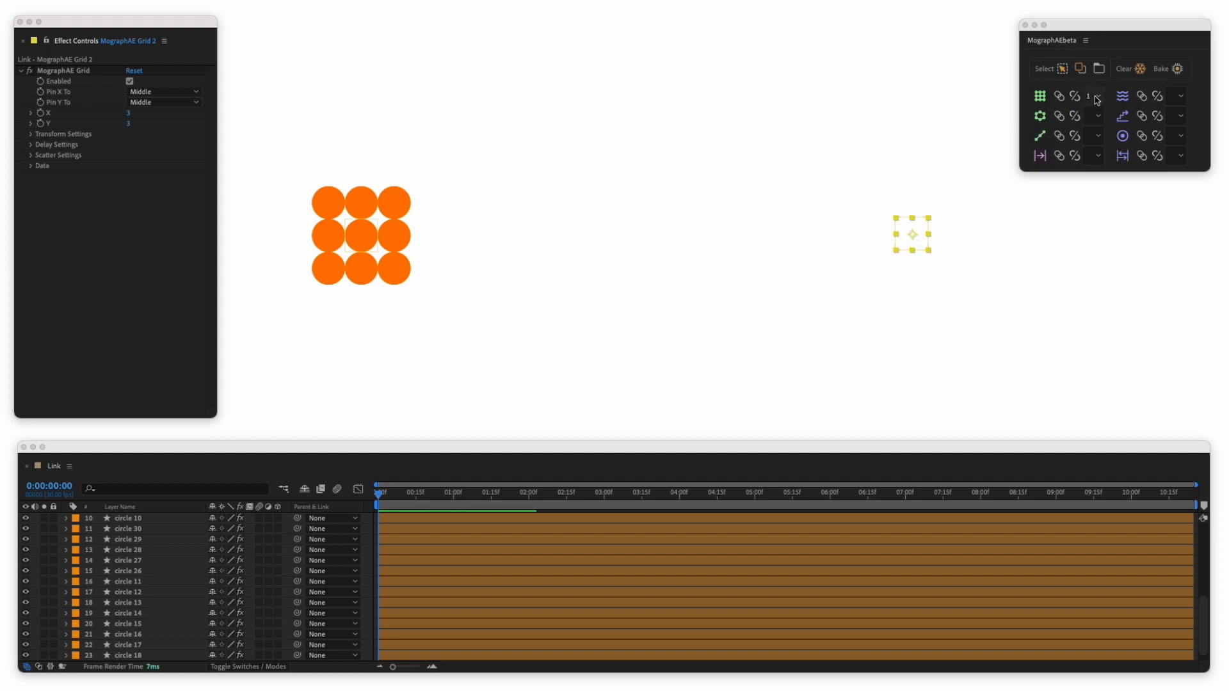
{"action": "left_click", "coordinate": [1094, 126]}
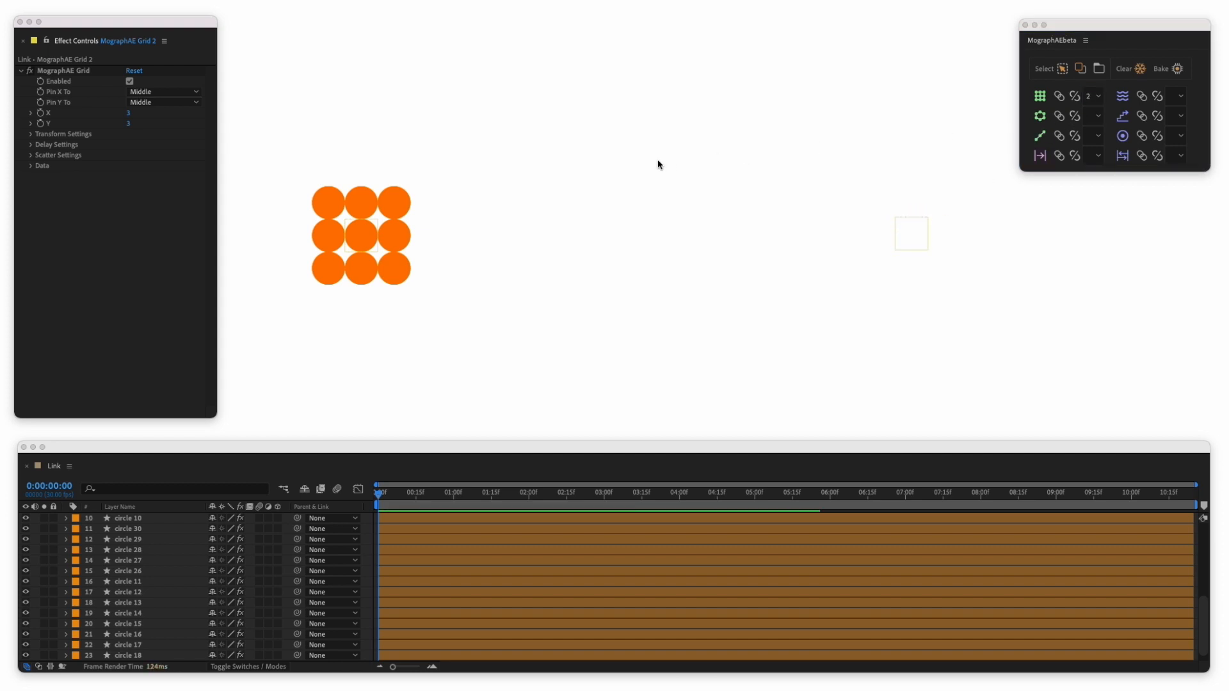
{"action": "left_click", "coordinate": [387, 205]}
{"action": "left_click", "coordinate": [396, 274], "text": "shift"}
{"action": "left_click", "coordinate": [357, 259], "text": "shift"}
{"action": "left_click", "coordinate": [357, 208], "text": "shift"}
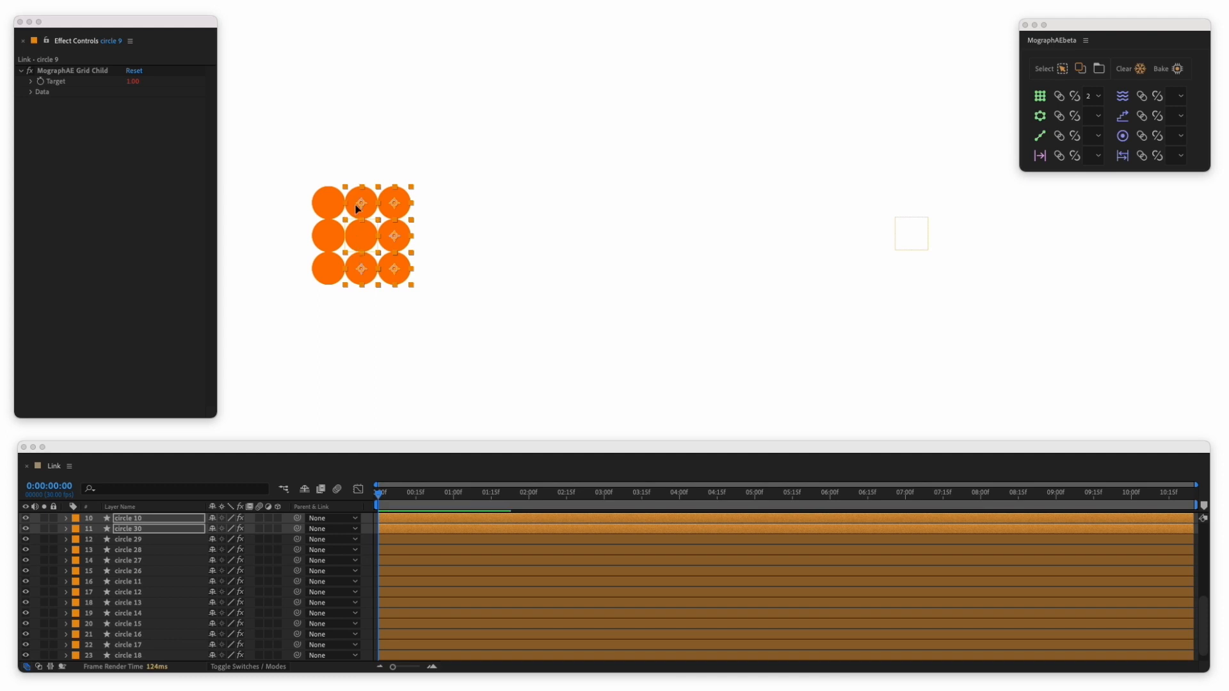
{"action": "left_click", "coordinate": [327, 235], "text": "shift"}
{"action": "left_click", "coordinate": [328, 269], "text": "shift"}
{"action": "left_click", "coordinate": [278, 455]}
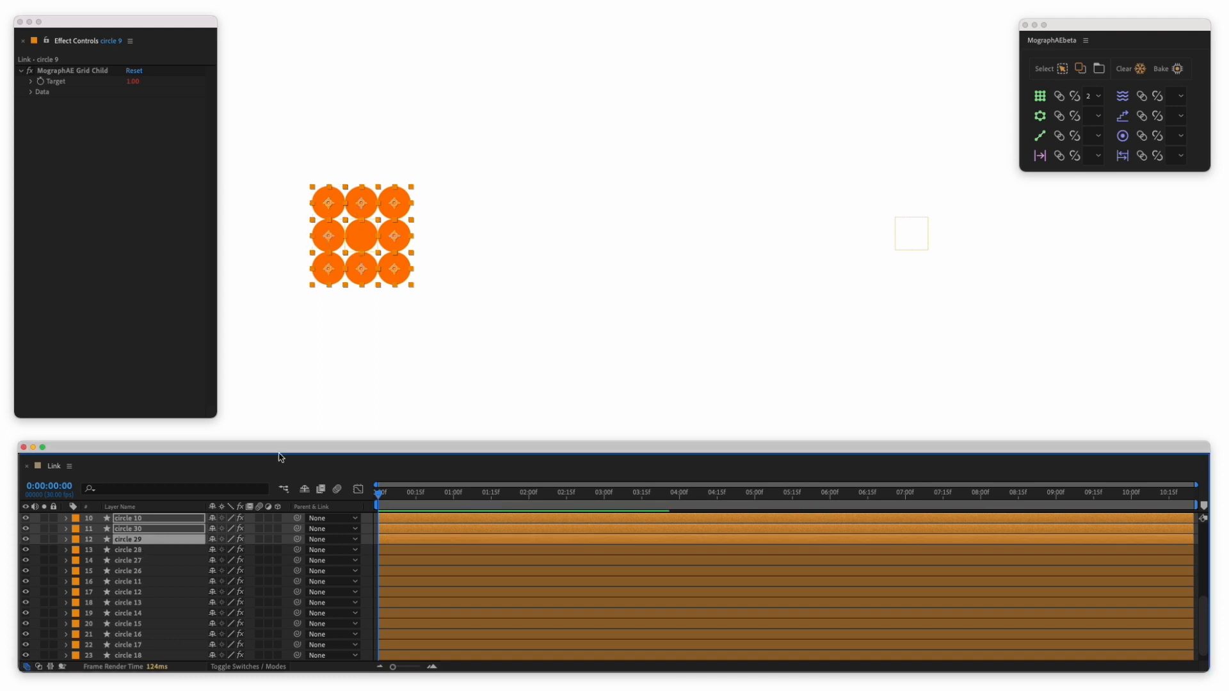
{"action": "left_click", "coordinate": [1059, 95]}
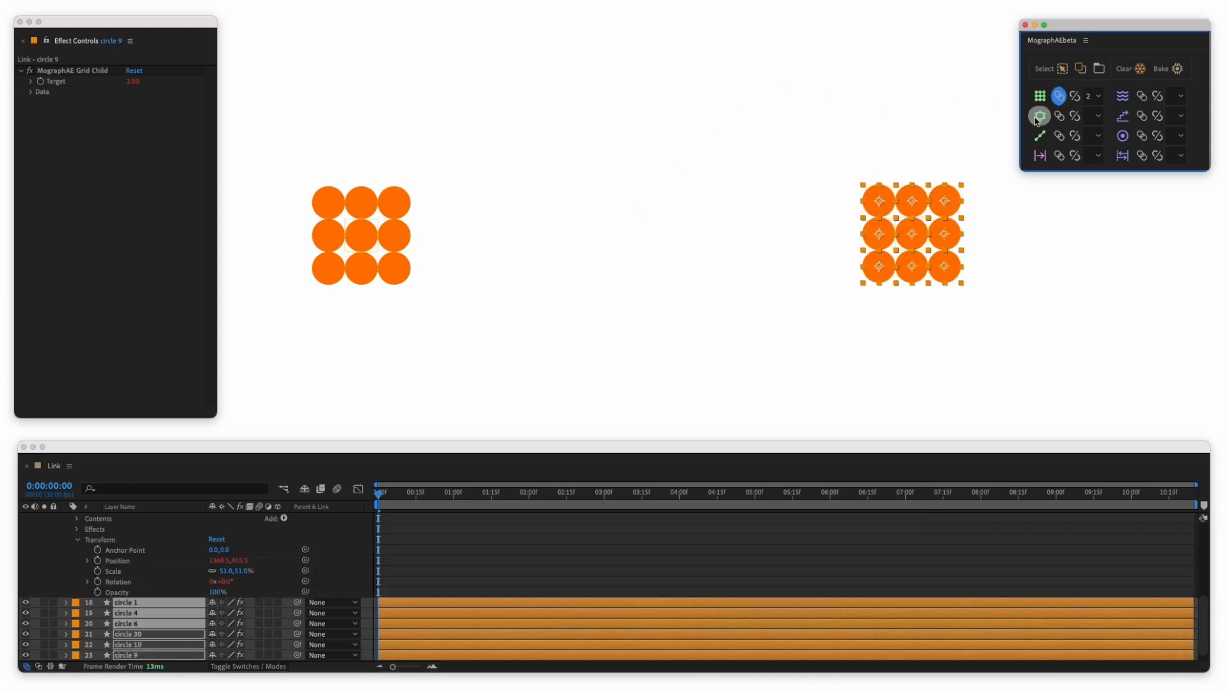
Move the MographAE Grid 2 and Grid 1 nulls toward each other, and check the available Grid cloner numbers
{"action": "left_click", "coordinate": [894, 133]}
{"action": "left_click_drag", "start_coordinate": [914, 237], "coordinate": [801, 248]}
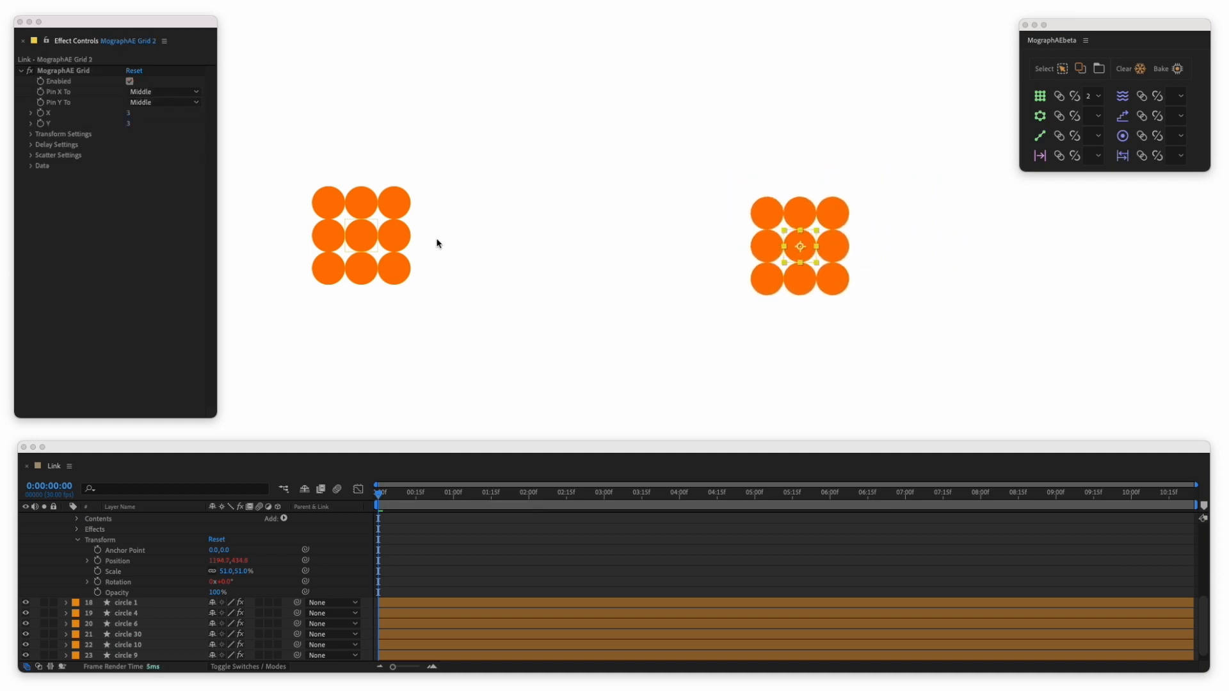
{"action": "left_click_drag", "start_coordinate": [340, 230], "coordinate": [413, 228]}
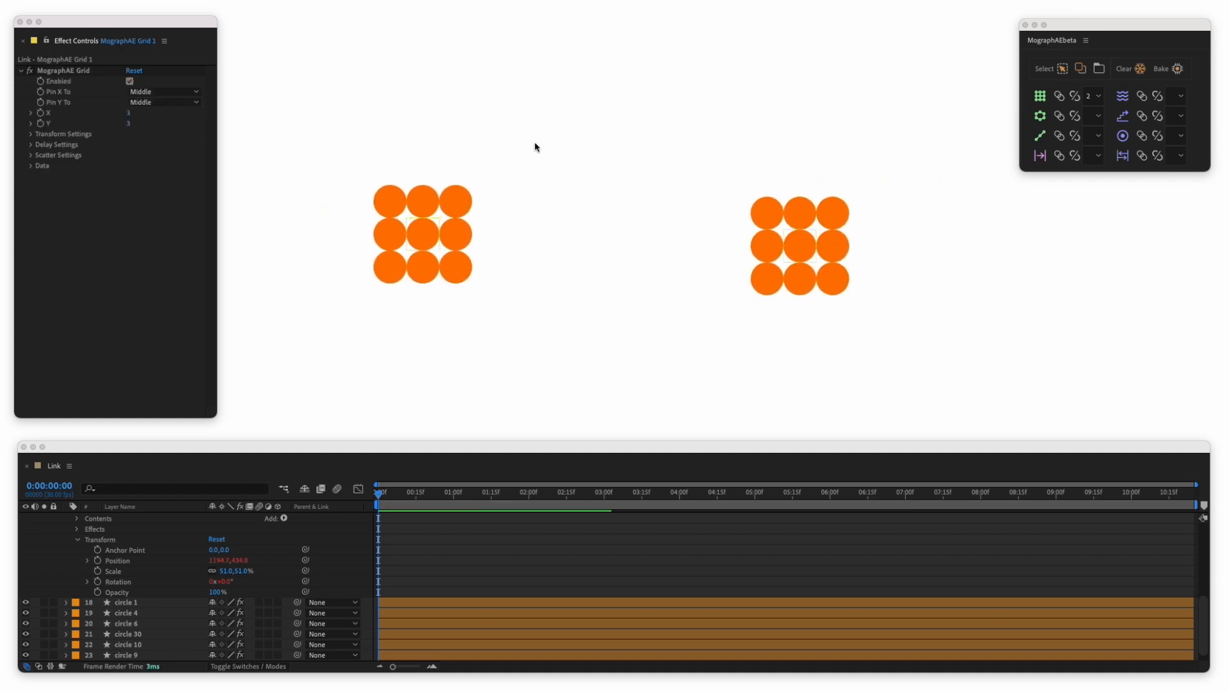
{"action": "left_click", "coordinate": [1098, 116]}
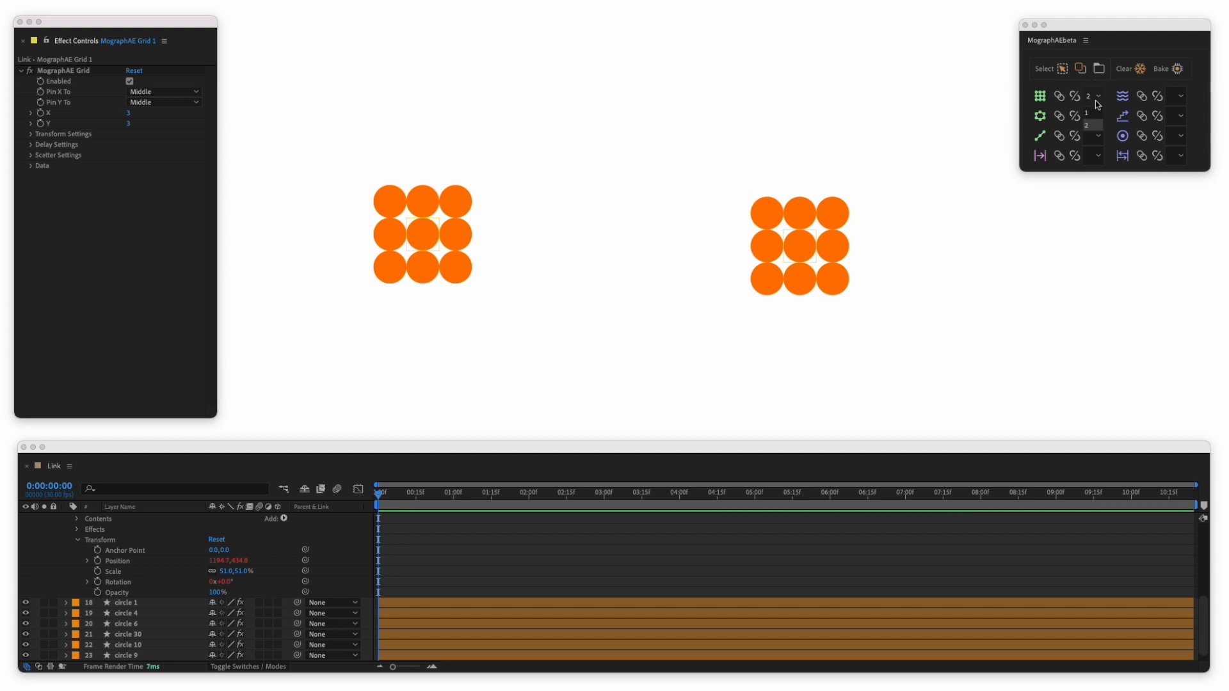
{"action": "left_click", "coordinate": [1095, 96]}
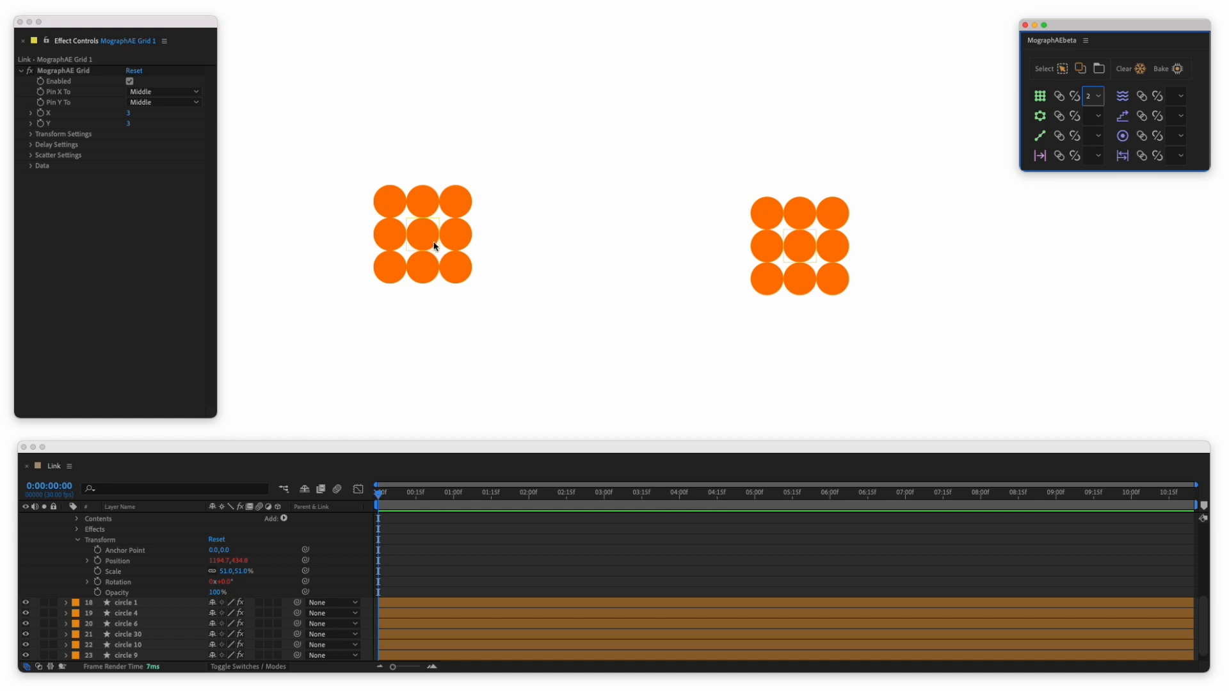
Delete MographAE Grid 2 together with its linked circles, and move the MographAE Grid 1 null right toward the comp centre
{"action": "left_click_drag", "start_coordinate": [681, 150], "coordinate": [920, 367]}
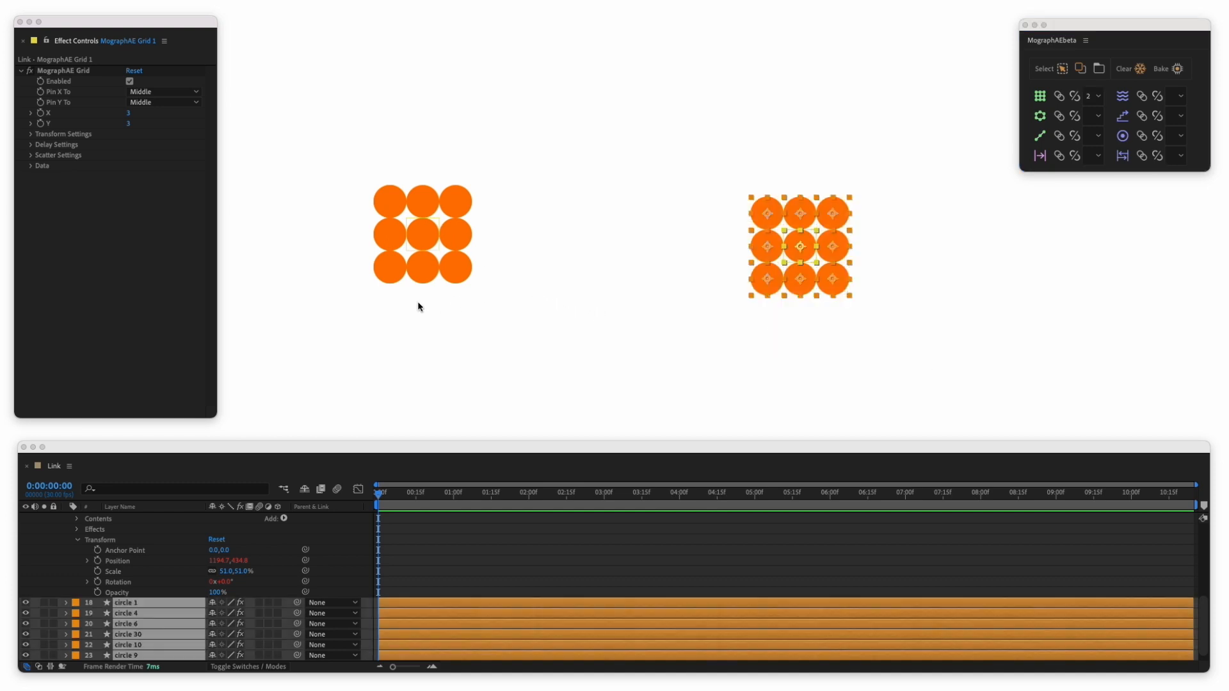
{"action": "key", "text": "Delete"}
{"action": "left_click_drag", "start_coordinate": [435, 227], "coordinate": [612, 217]}
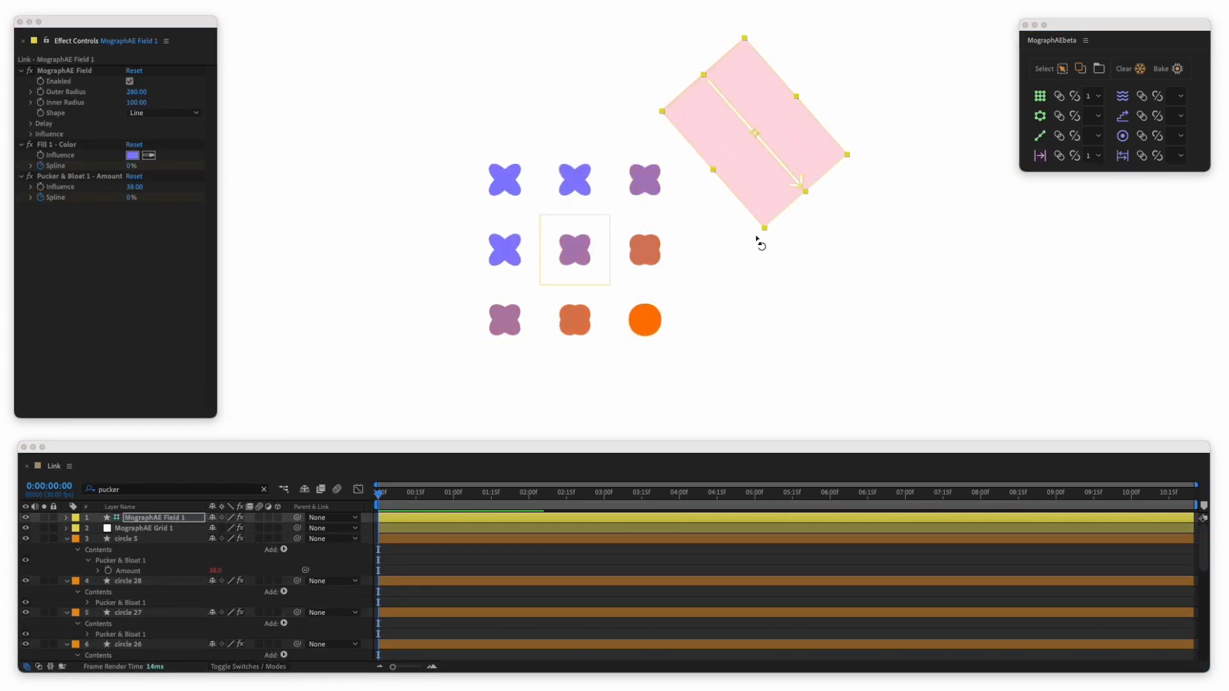
Try rotating the MographAE Grid 1 null twice, undo both changes, and return to the Selection tool
{"action": "left_click_drag", "start_coordinate": [611, 248], "coordinate": [699, 151]}
{"action": "left_click_drag", "start_coordinate": [592, 248], "coordinate": [659, 240]}
{"action": "key", "text": "super+z"}
{"action": "key", "text": "super+z"}
{"action": "key", "text": "v"}
Select all layers linked to MographAE Field 1, unlink them from Field 1, and delete the field layer
{"action": "left_click", "coordinate": [747, 97]}
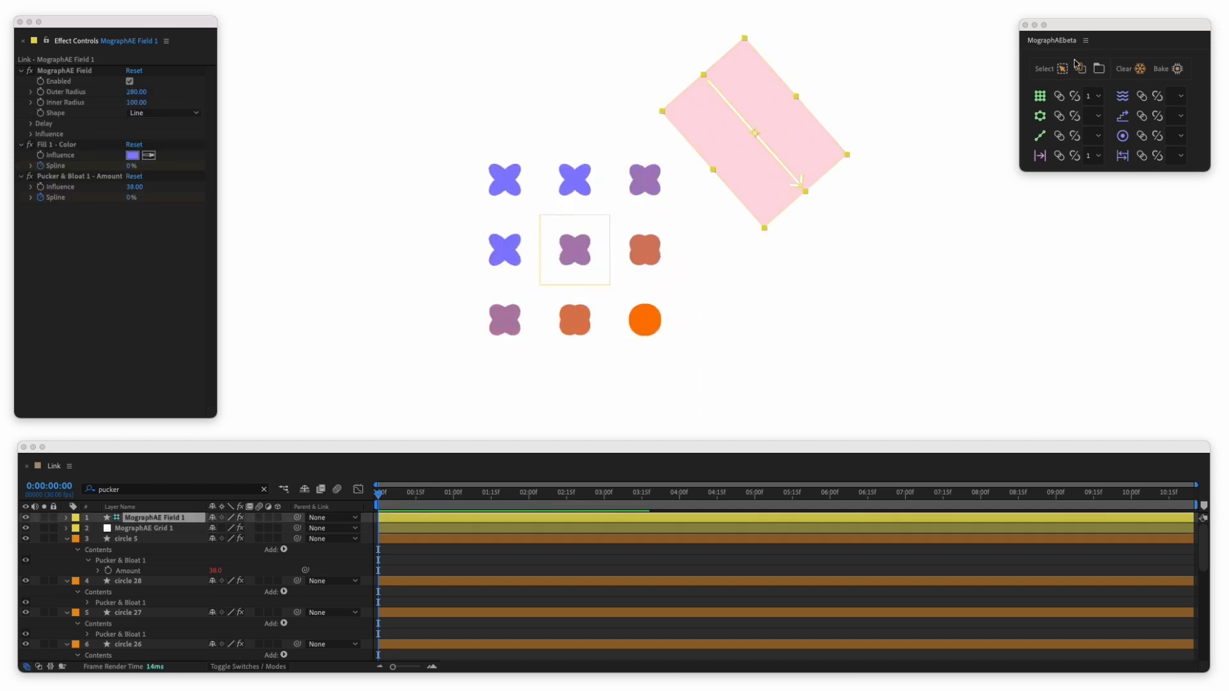
{"action": "left_click", "coordinate": [1070, 66]}
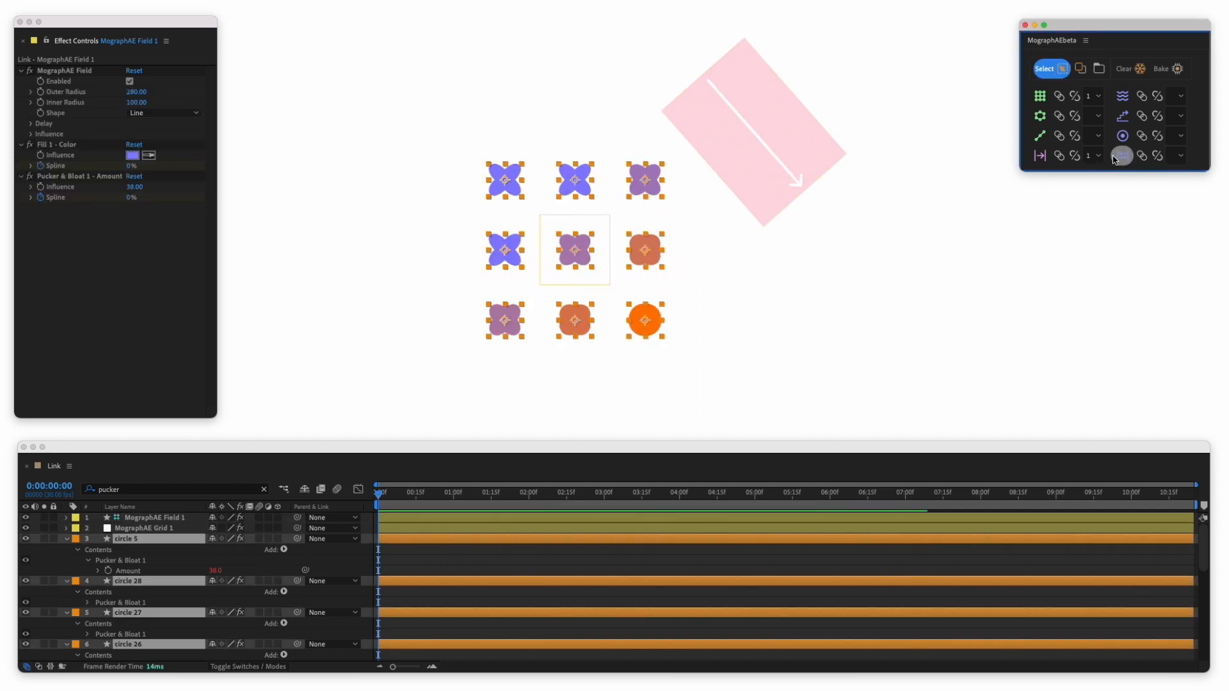
{"action": "left_click", "coordinate": [1120, 156]}
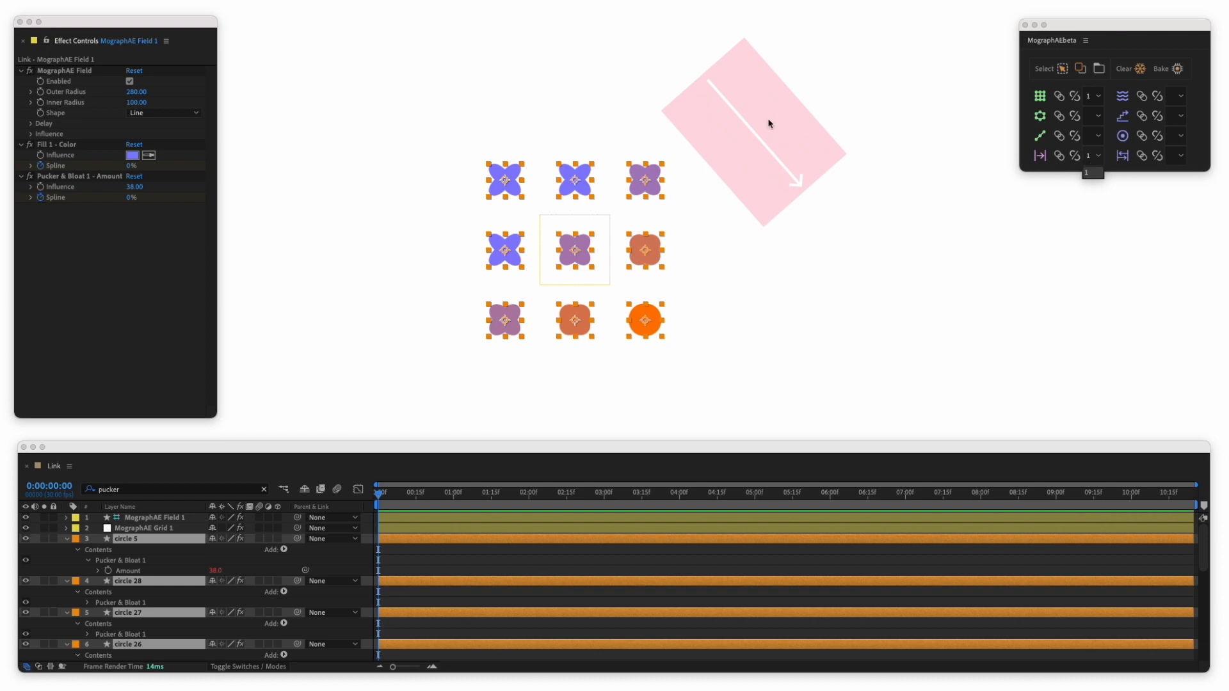
{"action": "left_click", "coordinate": [1074, 156]}
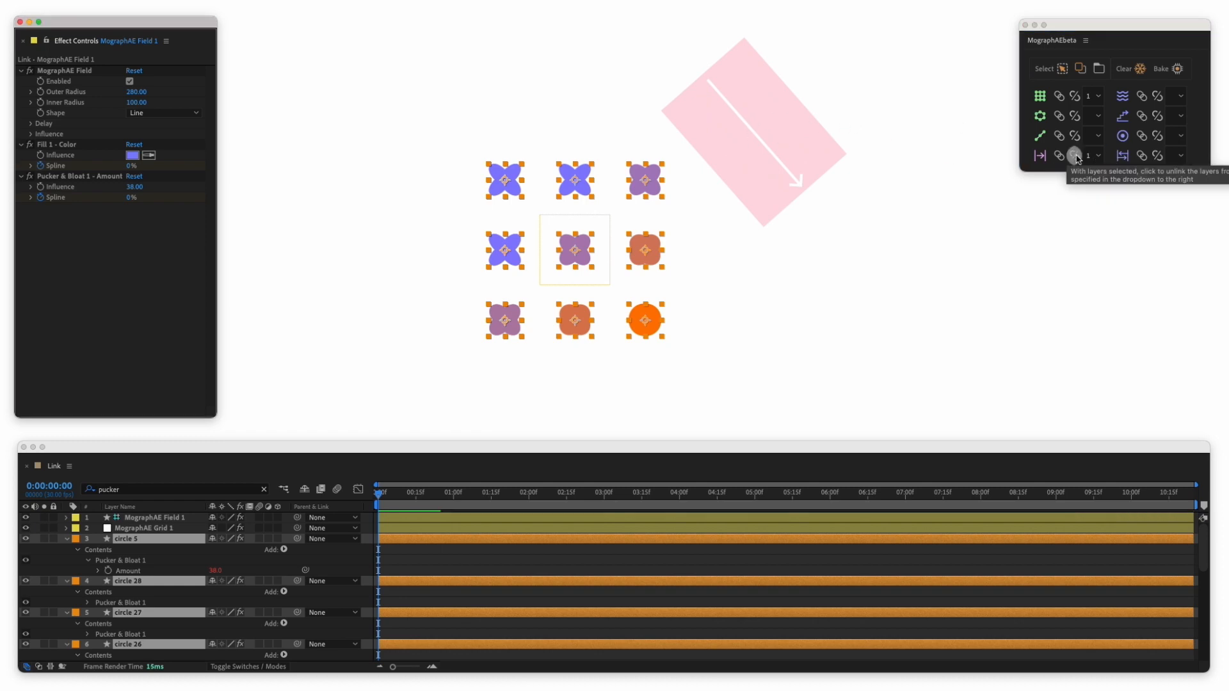
{"action": "left_click", "coordinate": [1076, 156]}
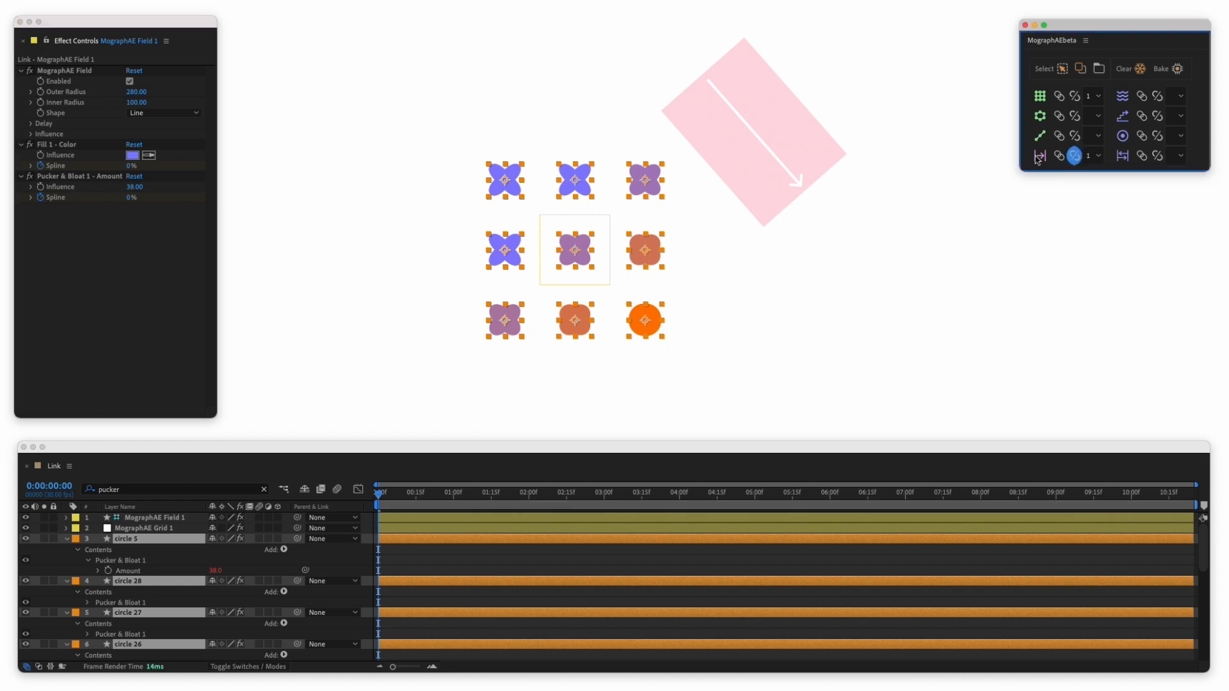
{"action": "left_click", "coordinate": [863, 158]}
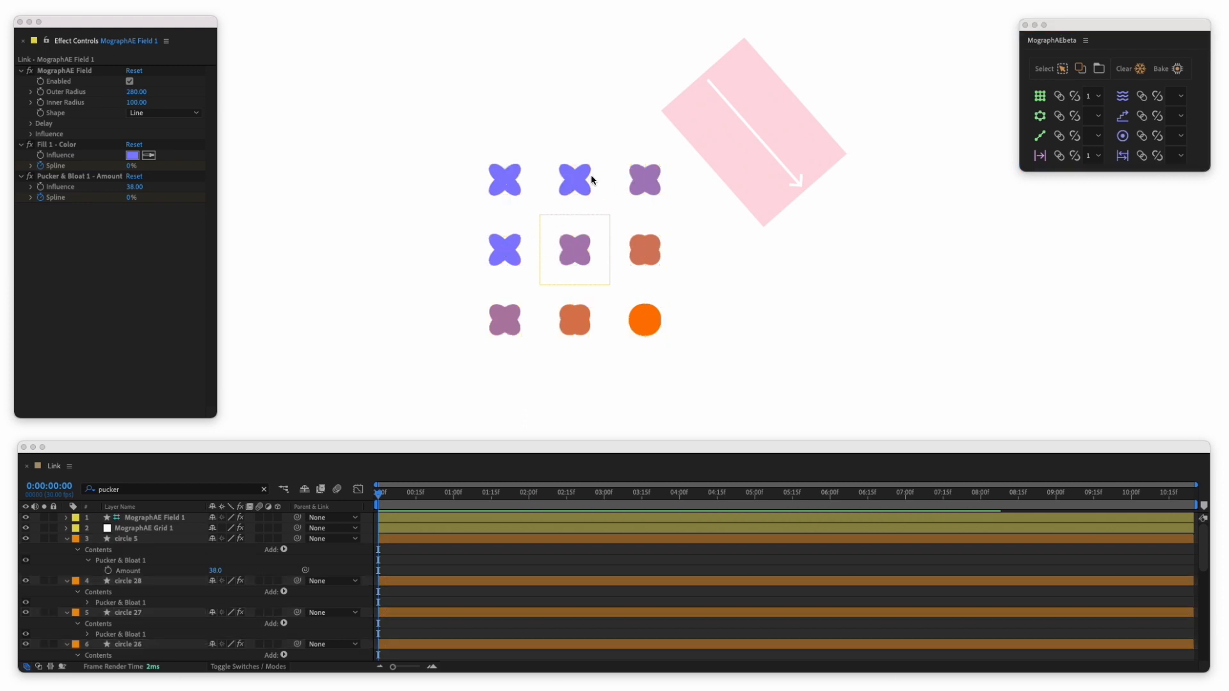
{"action": "left_click", "coordinate": [783, 158]}
{"action": "key", "text": "Delete"}
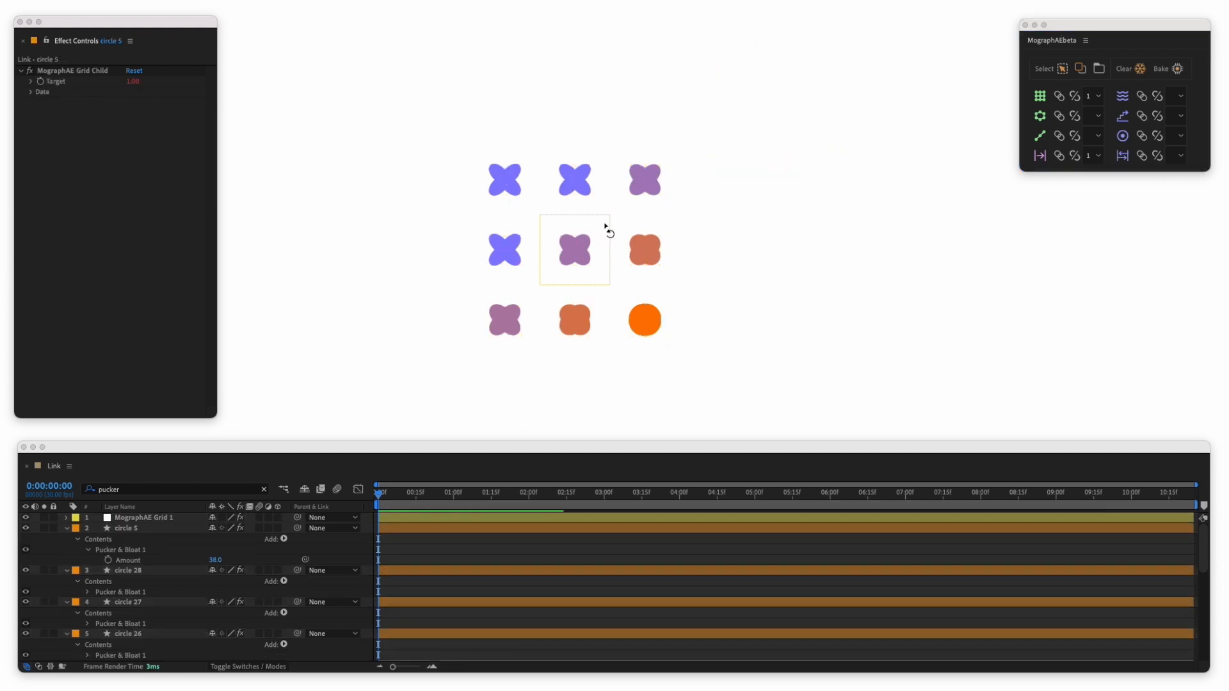
Try rotating the MographAE Grid 1 null counter to its spaced shapes, and undo the rotation
{"action": "left_click_drag", "start_coordinate": [609, 228], "coordinate": [545, 307]}
{"action": "key", "text": "super+z"}
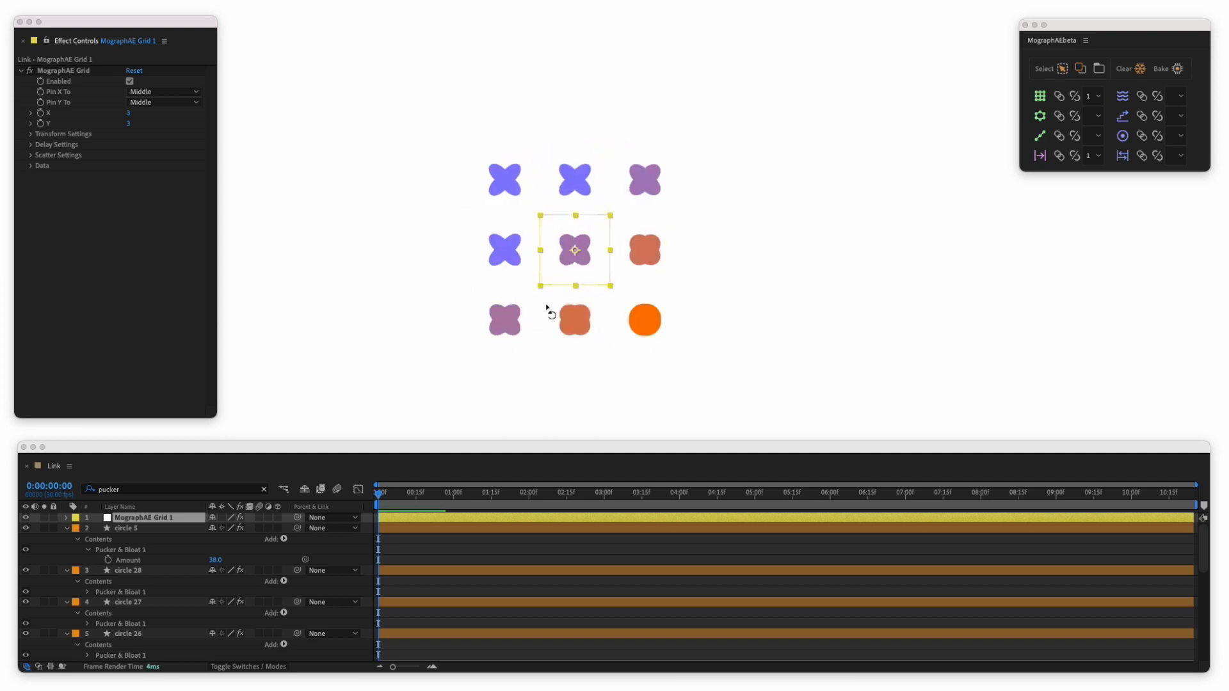
{"action": "left_click", "coordinate": [467, 200]}
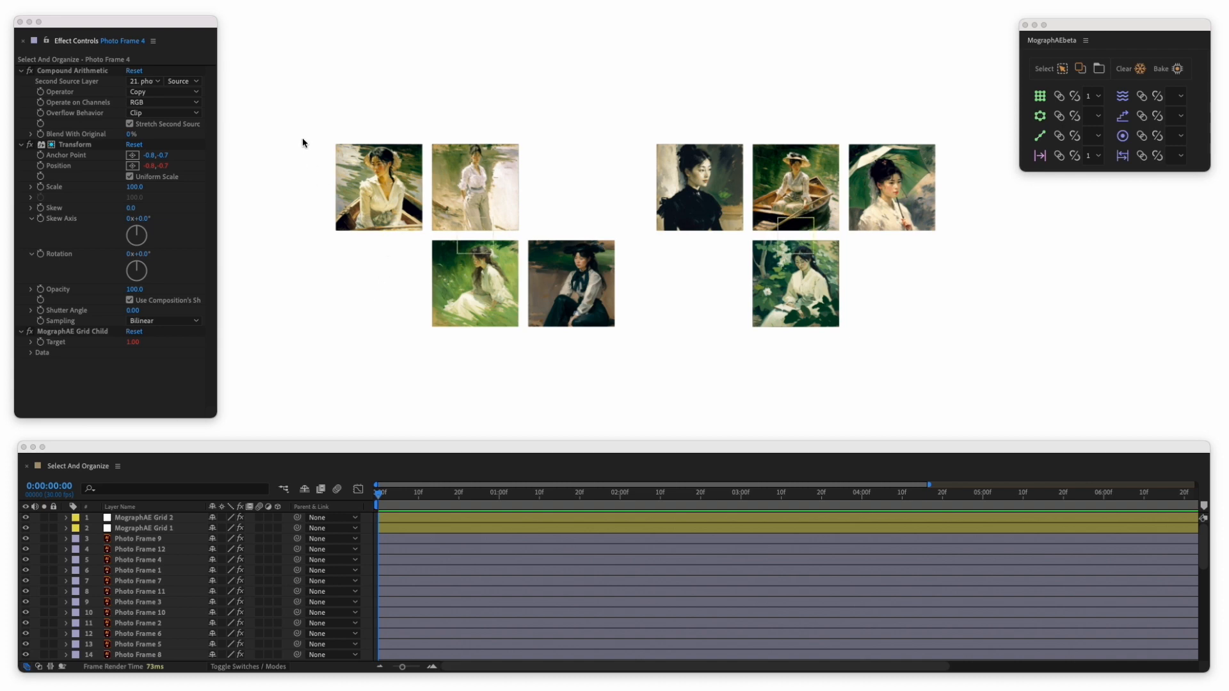
Inspect the photo frames and the MographAE Grid 1 and Grid 2 nulls in the Select And Organize comp
{"action": "left_click_drag", "start_coordinate": [303, 117], "coordinate": [989, 330]}
{"action": "left_click", "coordinate": [988, 347]}
{"action": "left_click", "coordinate": [479, 237]}
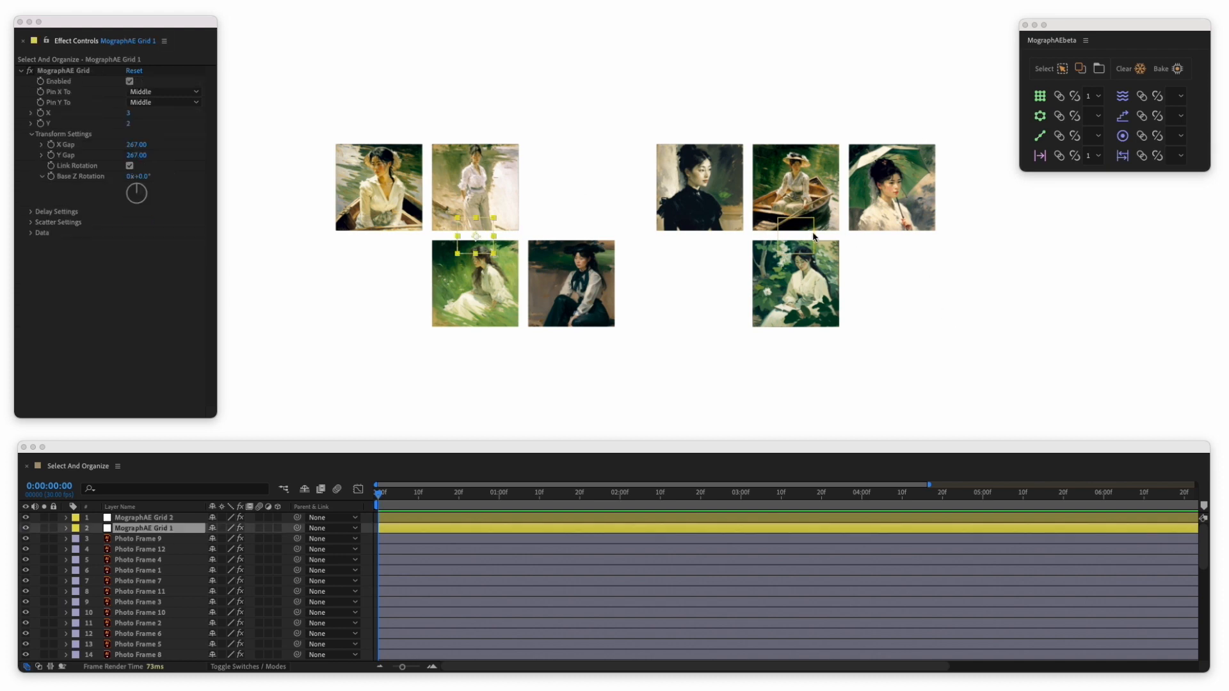
{"action": "left_click", "coordinate": [805, 237]}
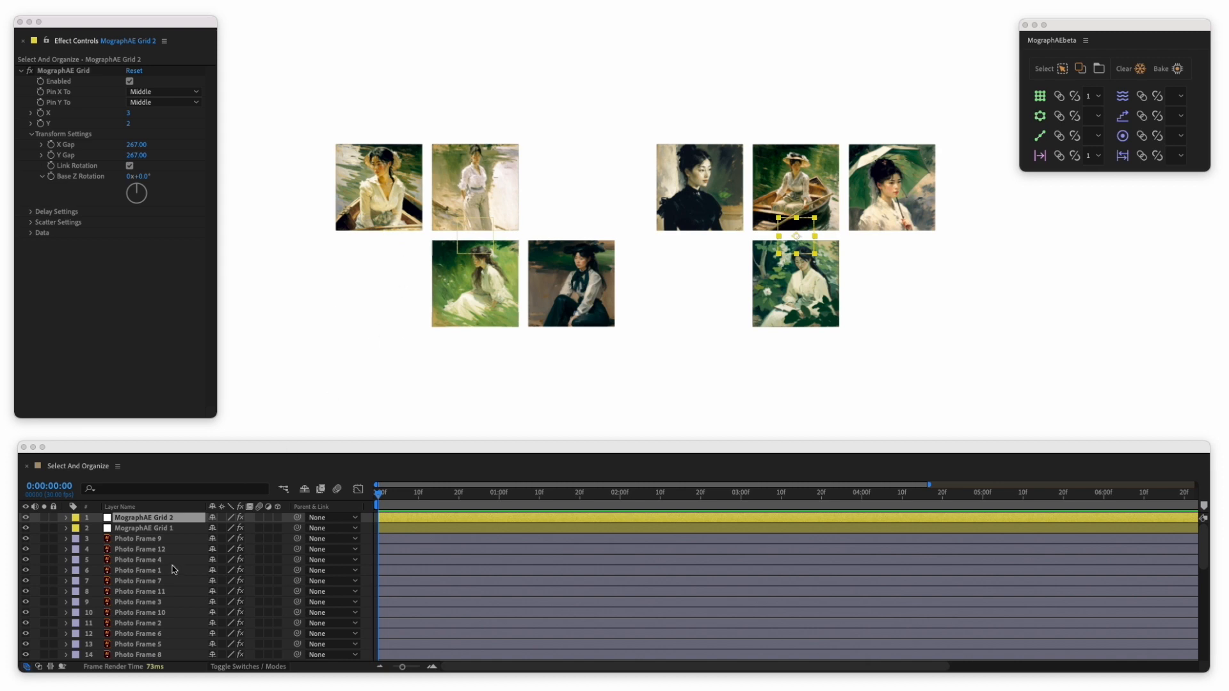
Try moving Photo Frame 12 down the layer stack below Photo Frame 6, and restore the original layer order
{"action": "left_click_drag", "start_coordinate": [149, 549], "coordinate": [153, 638]}
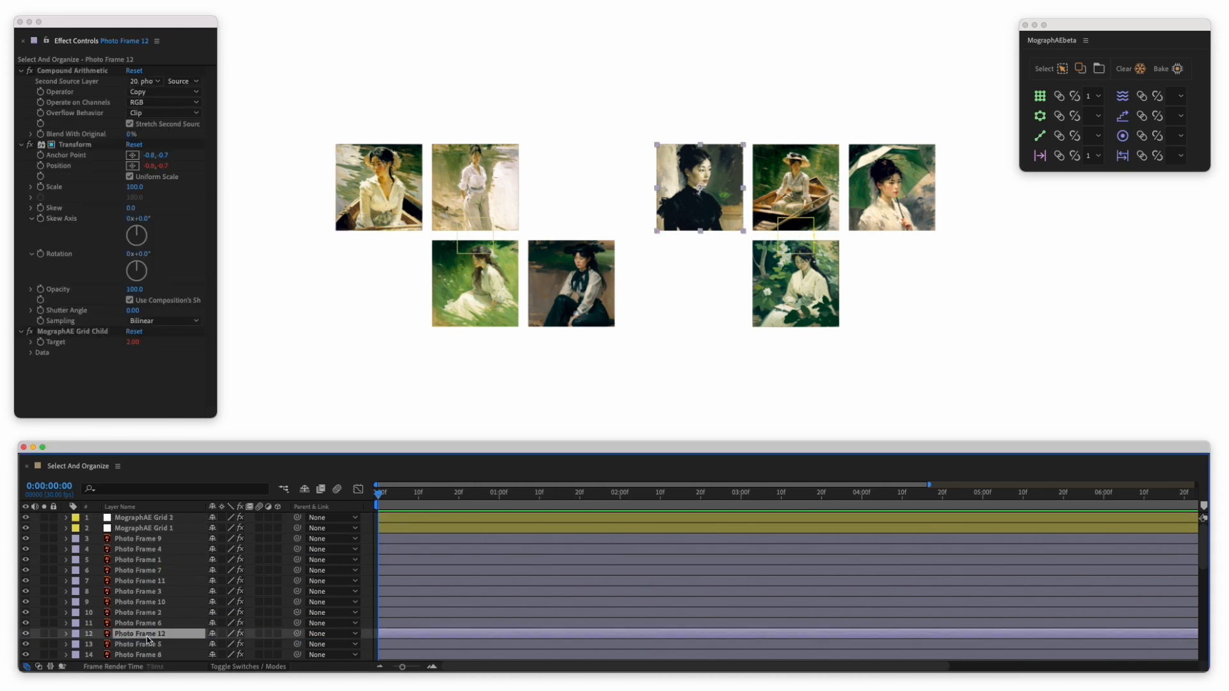
{"action": "scroll", "coordinate": [153, 569], "scroll_direction": "down", "scroll_amount": 5}
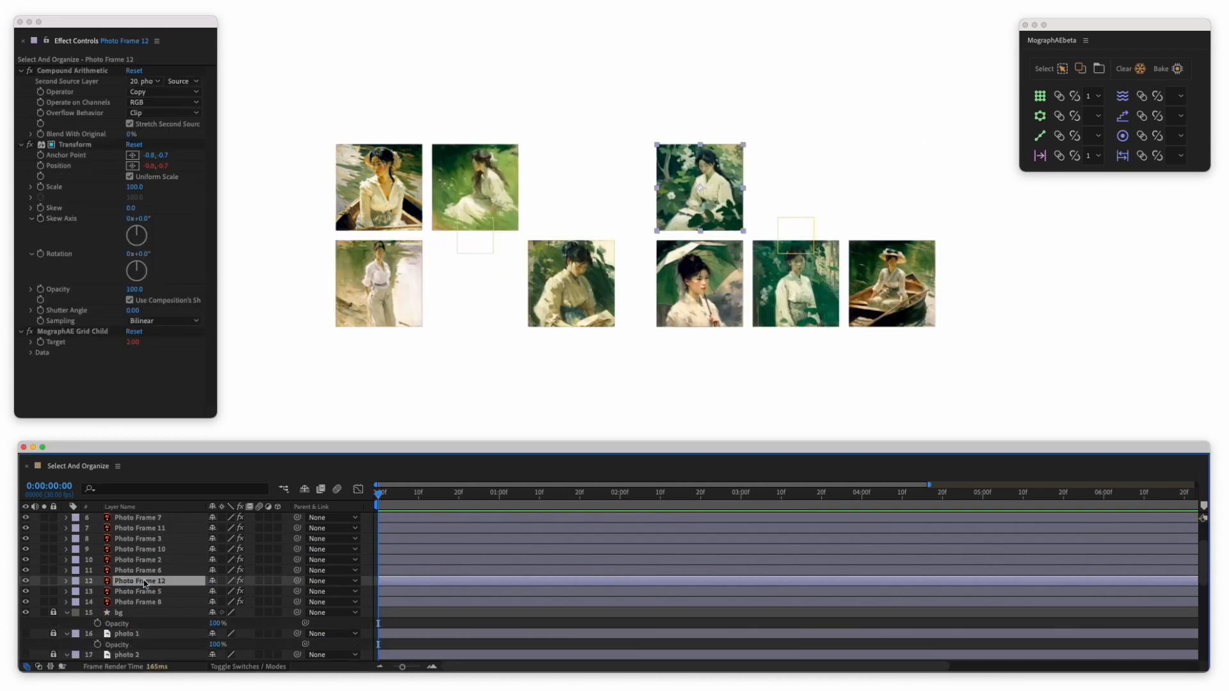
{"action": "left_click_drag", "start_coordinate": [144, 581], "coordinate": [148, 523]}
{"action": "left_click", "coordinate": [145, 602]}
{"action": "left_click", "coordinate": [353, 374]}
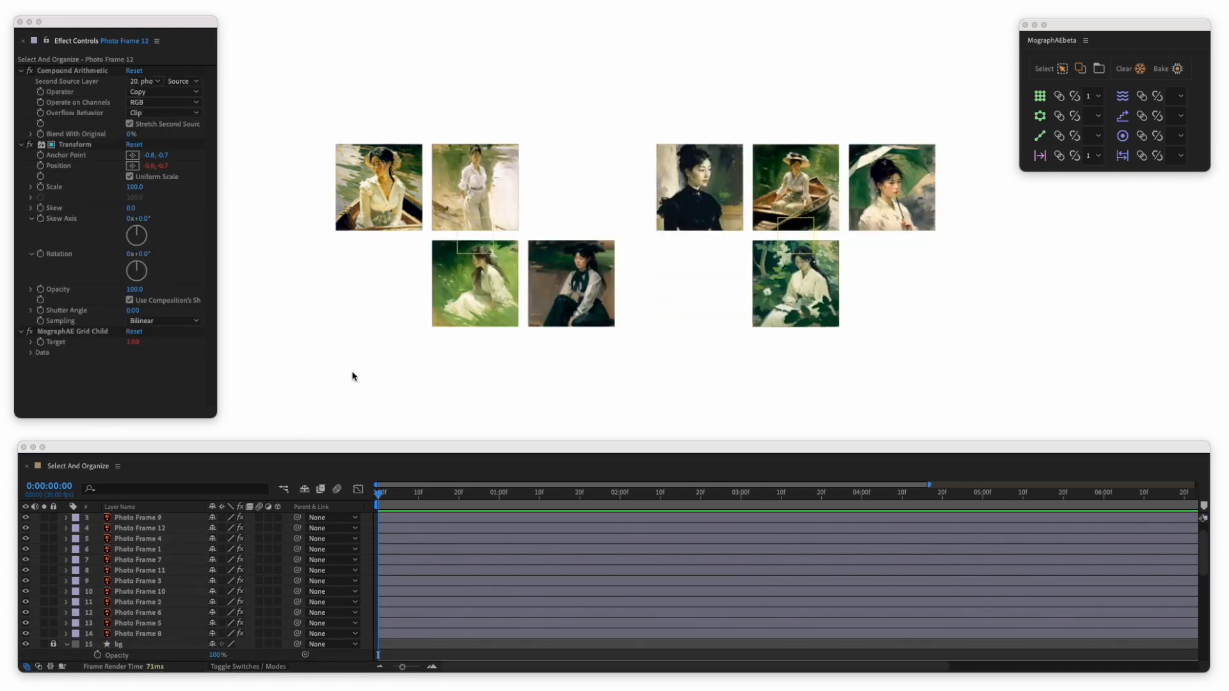
Organize the photo frame layers by their Grid cloner, and select each colour-labelled group in turn to check it
{"action": "left_click", "coordinate": [1099, 67]}
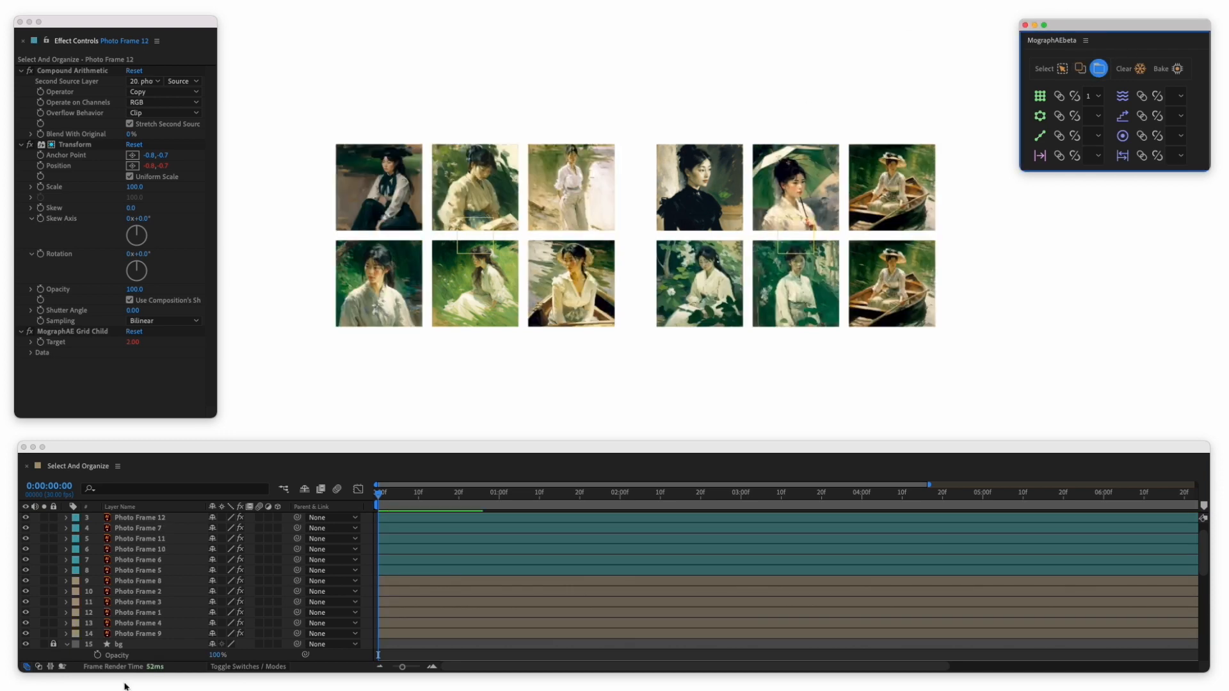
{"action": "left_click", "coordinate": [147, 539]}
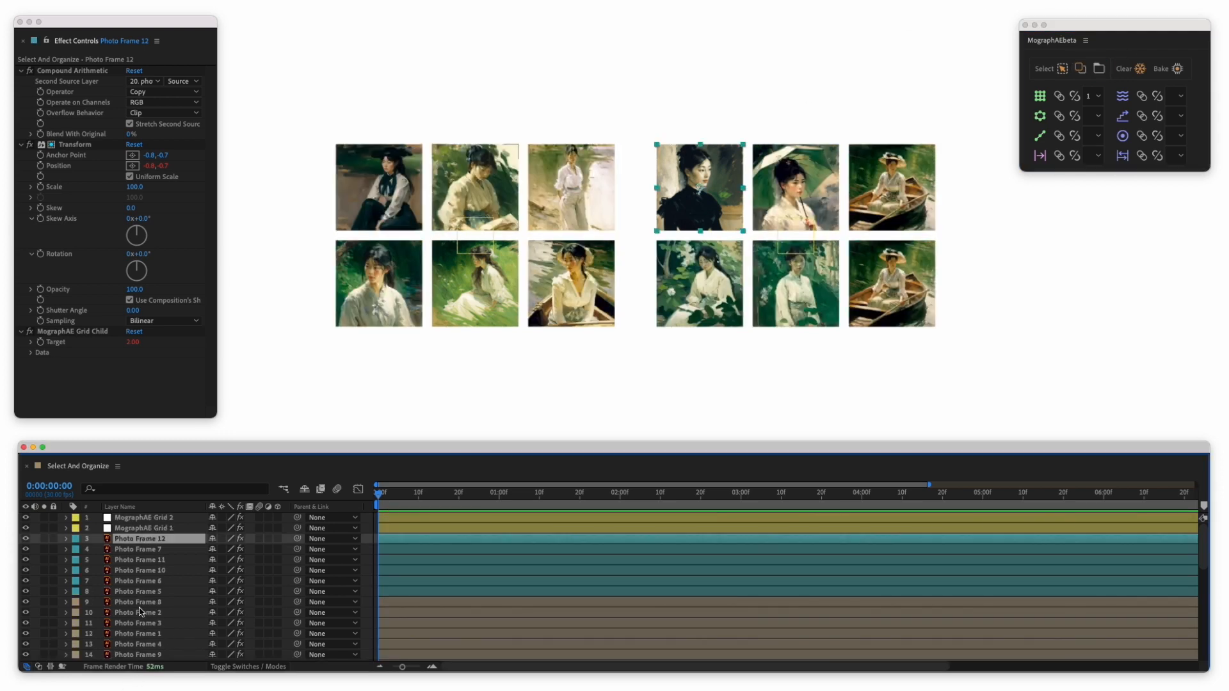
{"action": "left_click", "coordinate": [155, 600], "text": "shift"}
{"action": "left_click", "coordinate": [155, 599], "text": "super"}
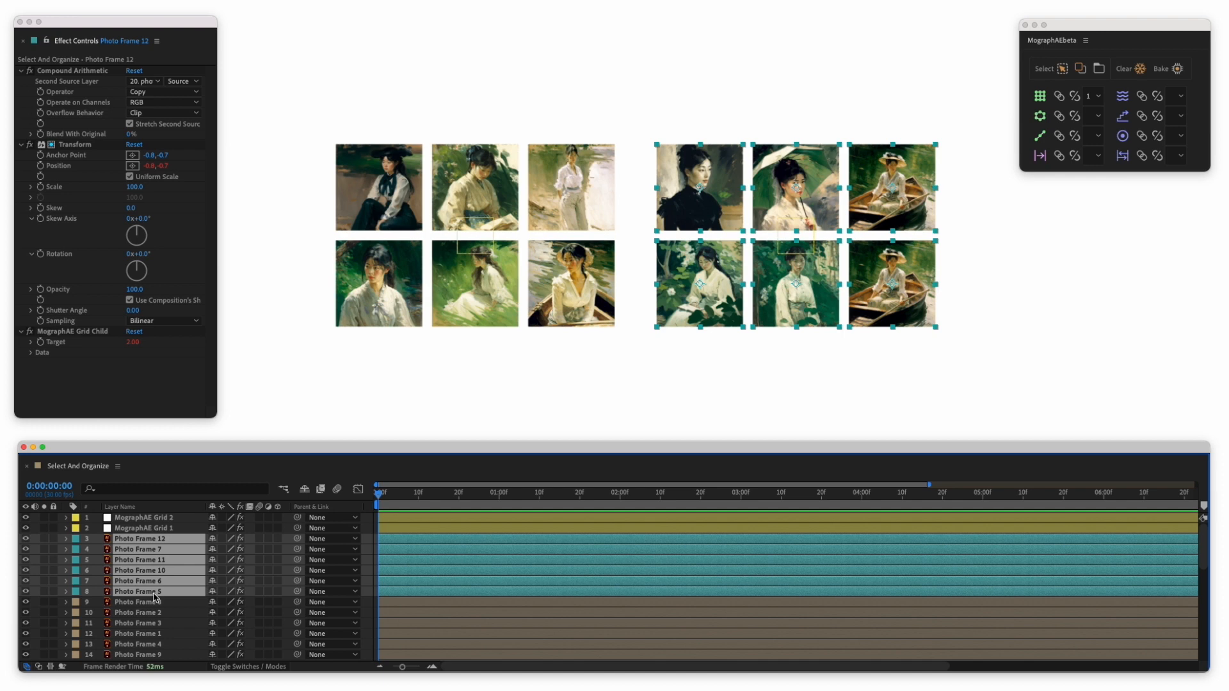
{"action": "left_click", "coordinate": [154, 601]}
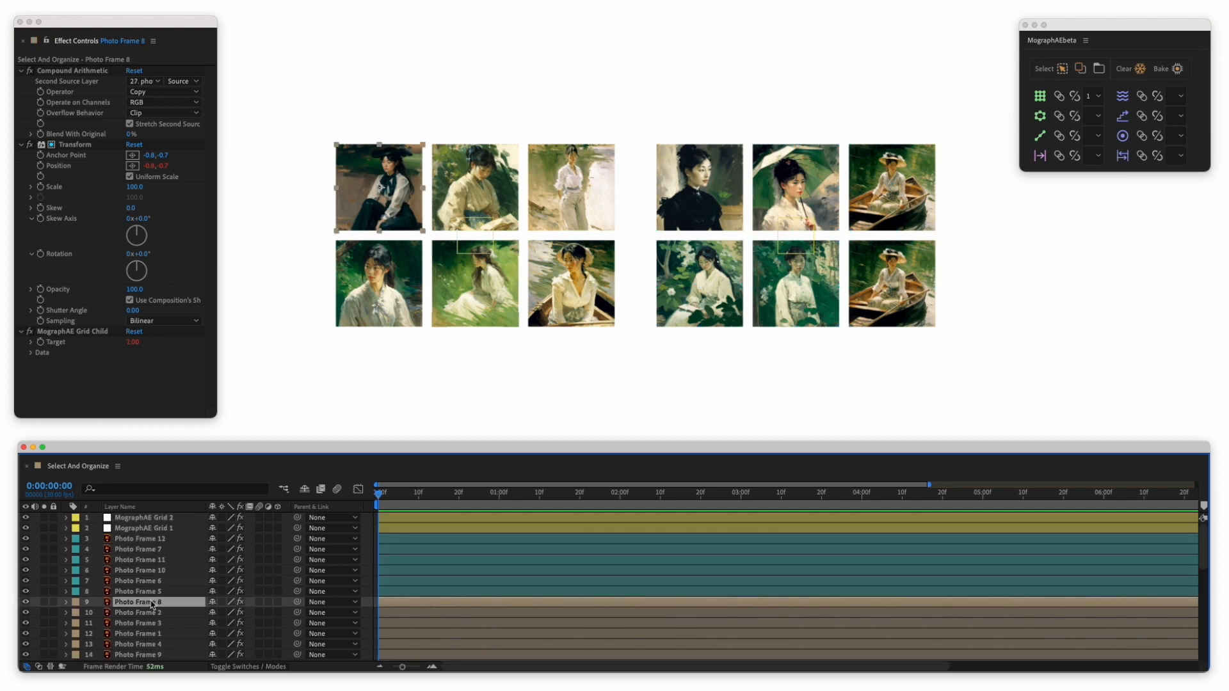
{"action": "left_click", "coordinate": [142, 654], "text": "shift"}
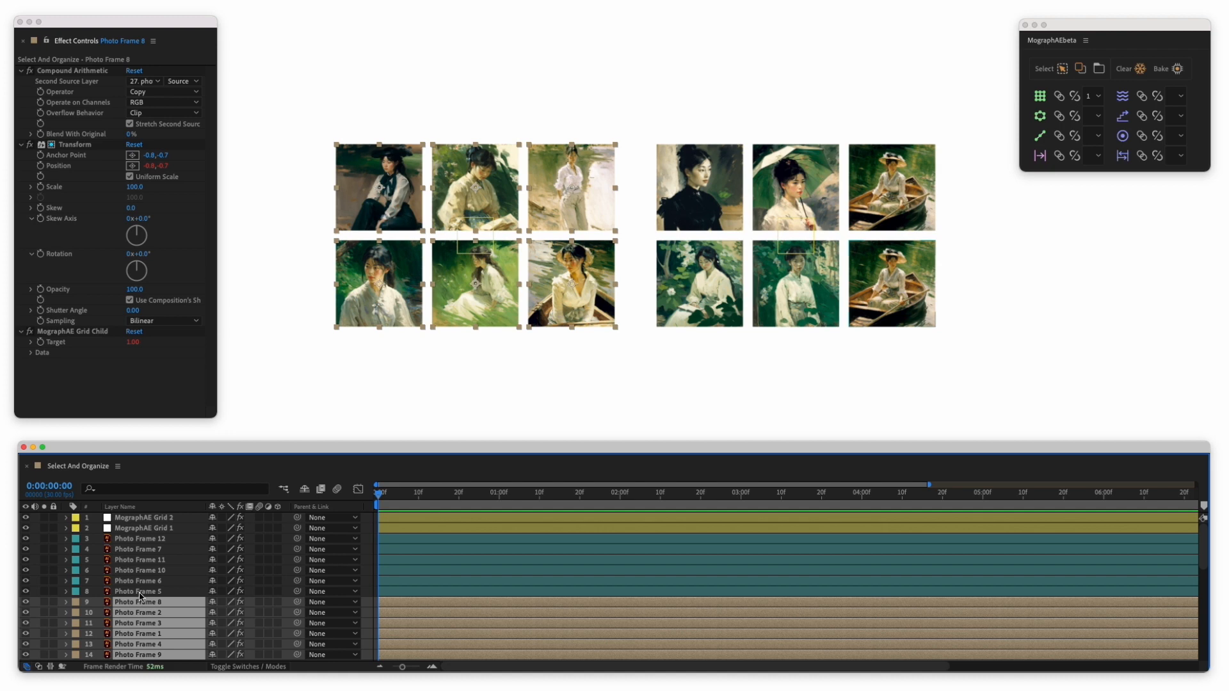
{"action": "left_click", "coordinate": [141, 594]}
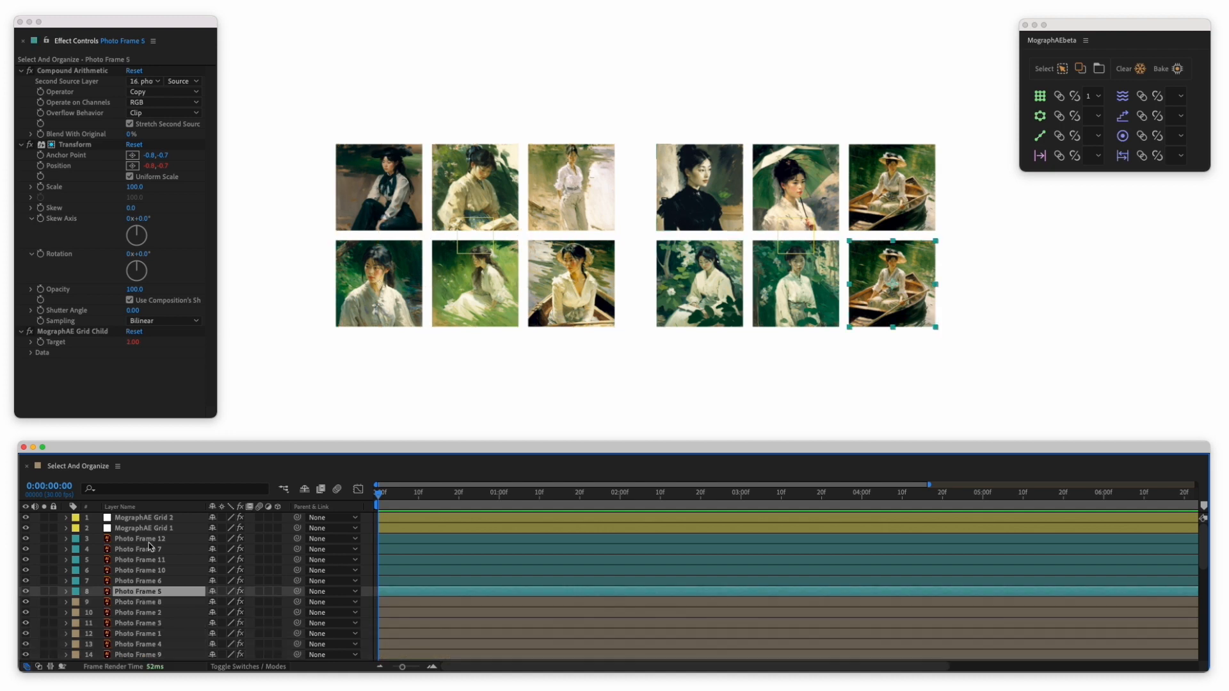
Delete MographAE Grid 2 with its linked photo frames, and move the MographAE Grid 1 null right toward the comp centre
{"action": "left_click_drag", "start_coordinate": [669, 127], "coordinate": [1002, 393]}
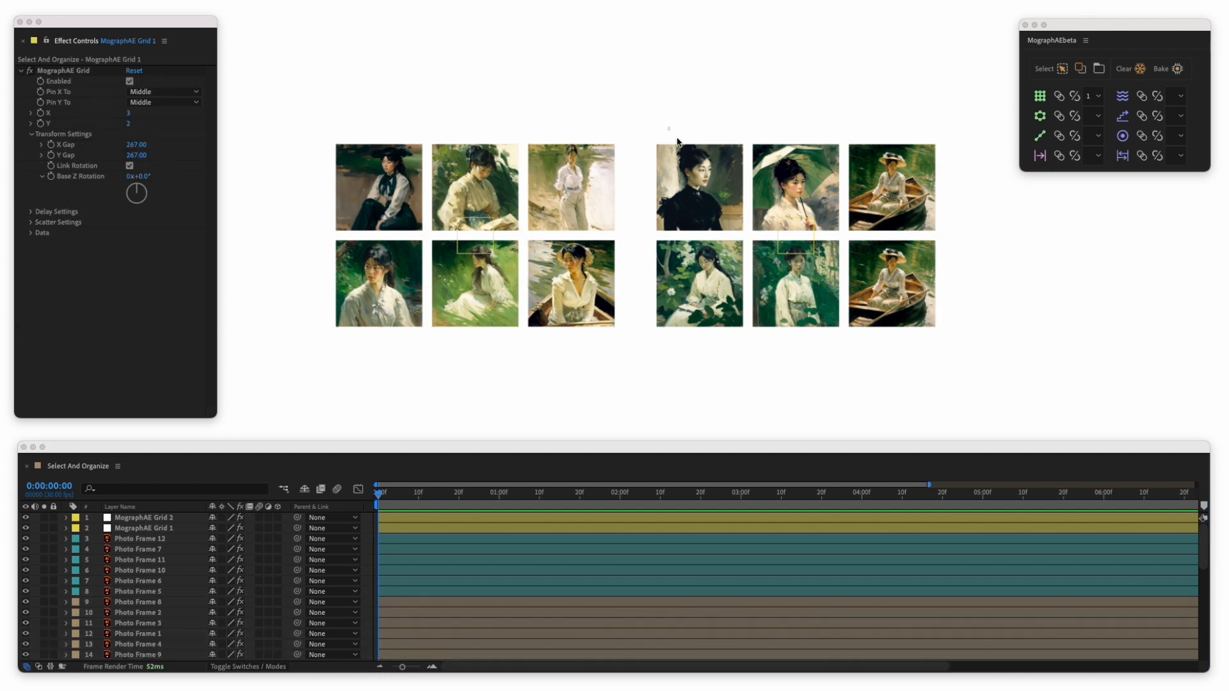
{"action": "key", "text": "Delete"}
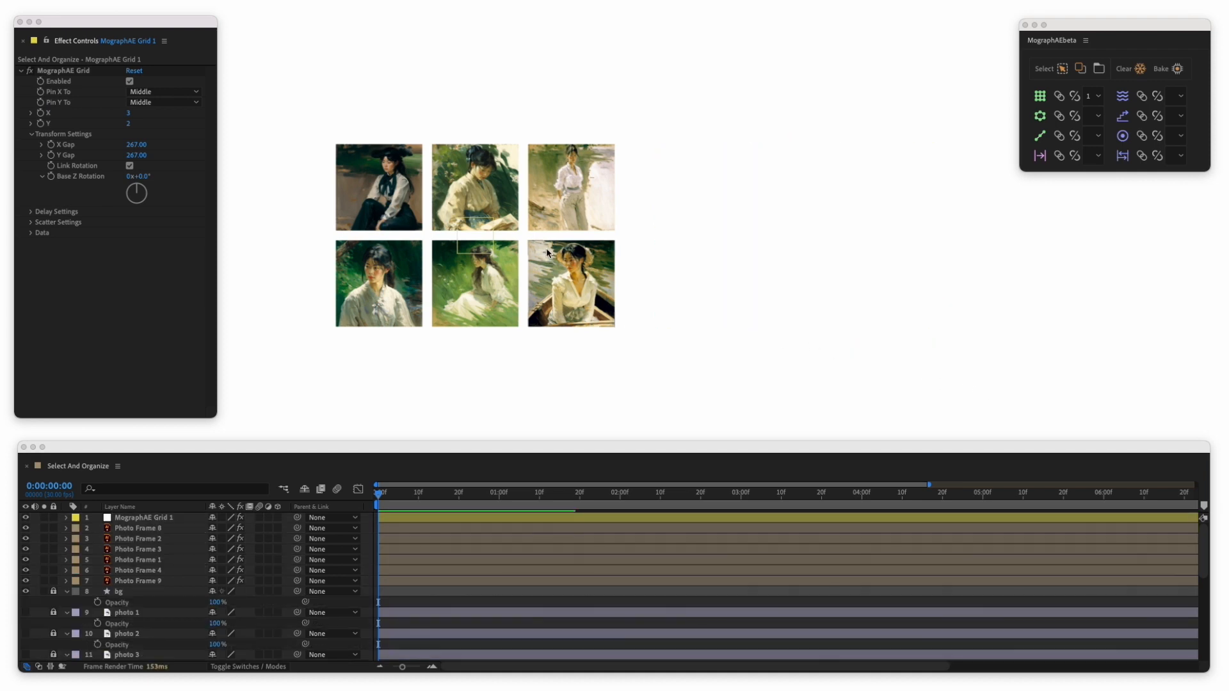
{"action": "left_click_drag", "start_coordinate": [472, 235], "coordinate": [614, 248]}
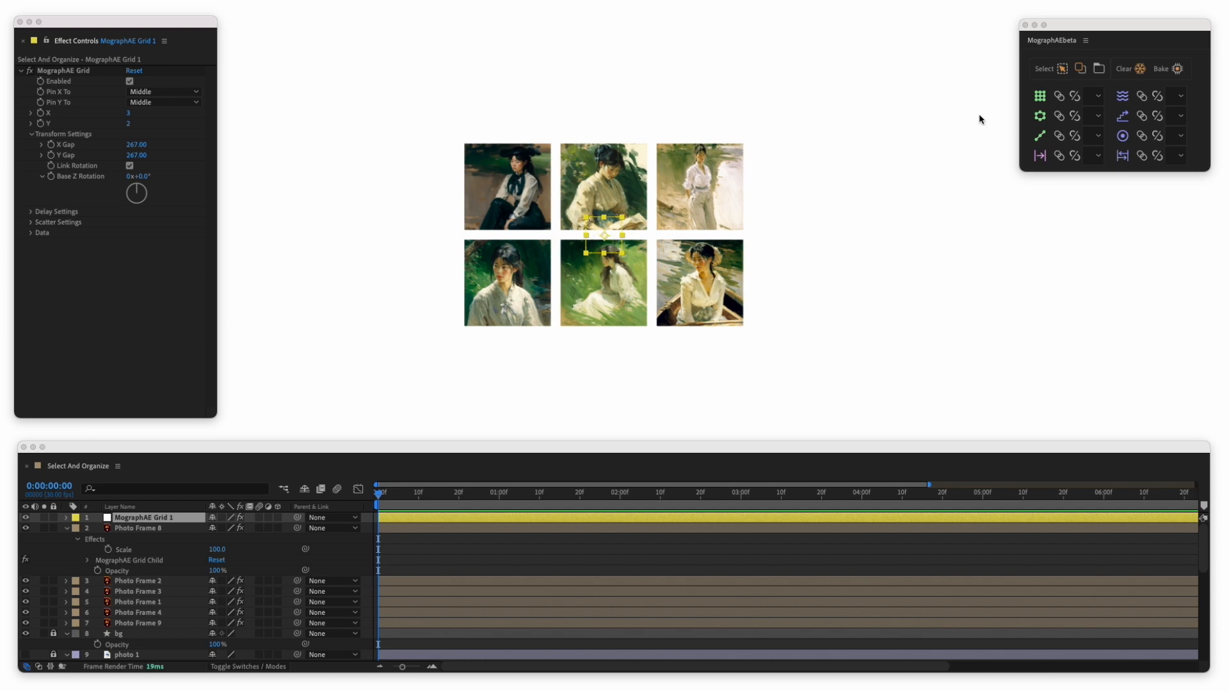
Select all photo frames linked to MographAE Grid 1, and run Select again with Photo Frame 8's effect Scale property picked
{"action": "left_click", "coordinate": [1042, 69]}
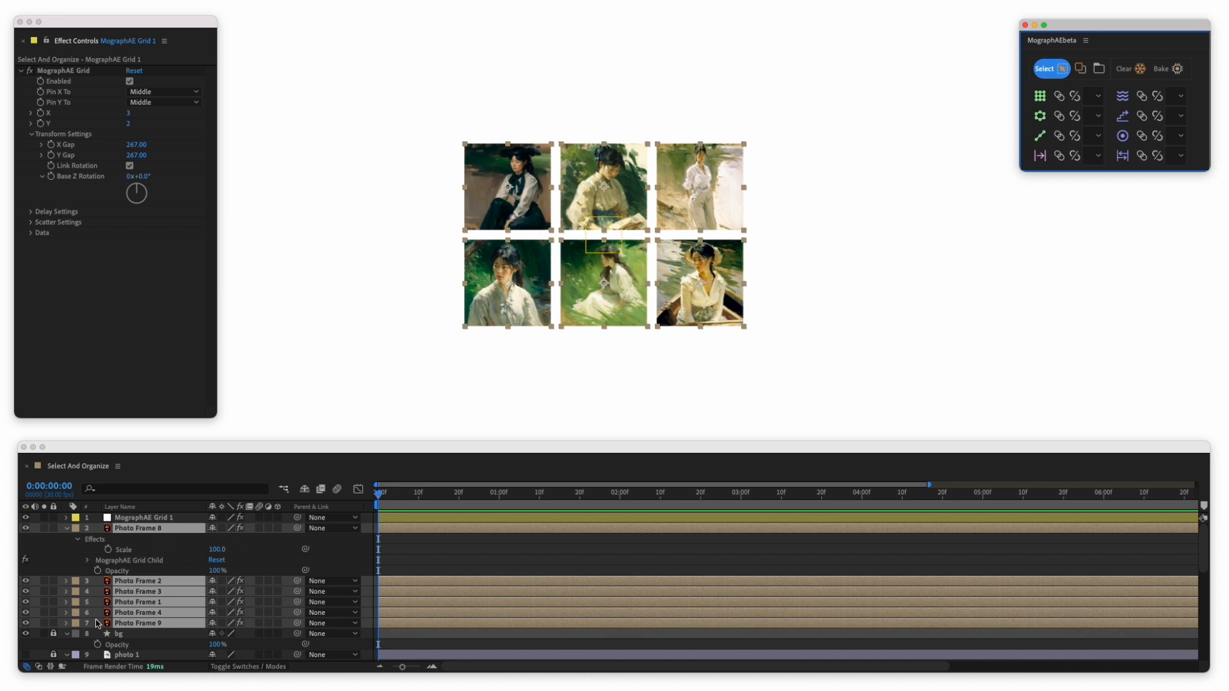
{"action": "left_click", "coordinate": [132, 550]}
{"action": "left_click", "coordinate": [1051, 68]}
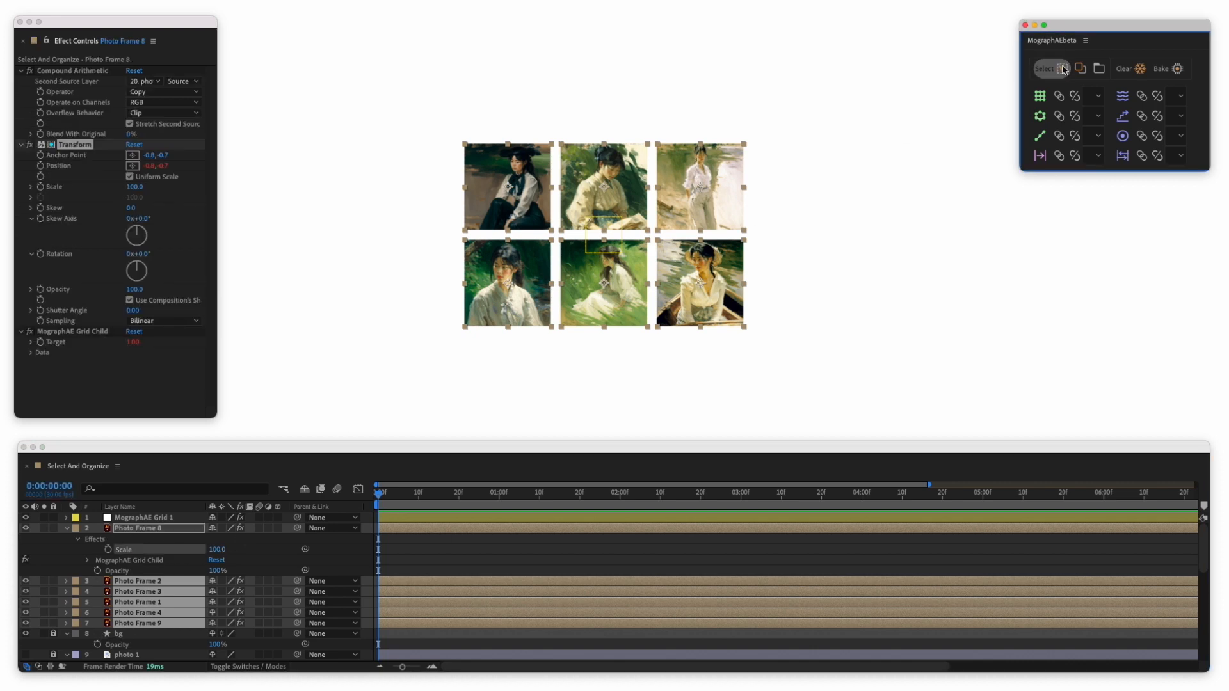